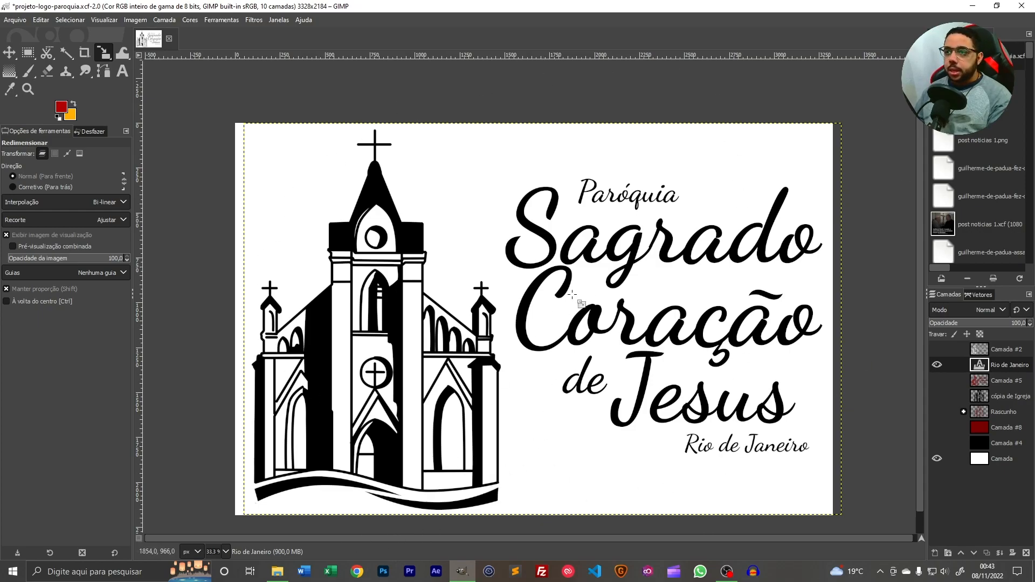
Switch to File Explorer and open the Projeto Paróquia folder in Downloads to check the size of projeto-logo-paroquia.xcf
{"action": "left_click", "coordinate": [277, 578]}
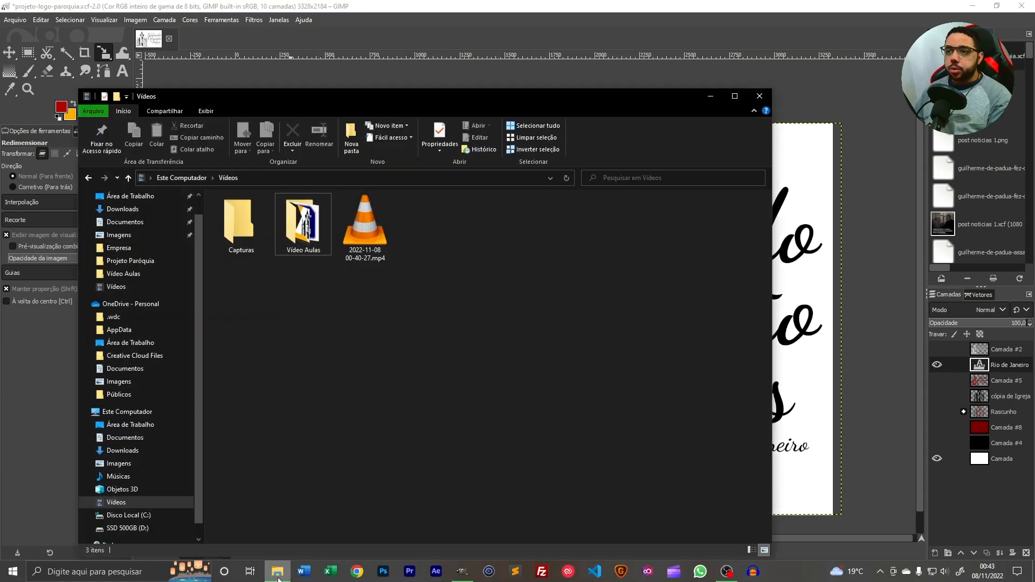
{"action": "left_click", "coordinate": [122, 209]}
{"action": "double_click", "coordinate": [442, 286]}
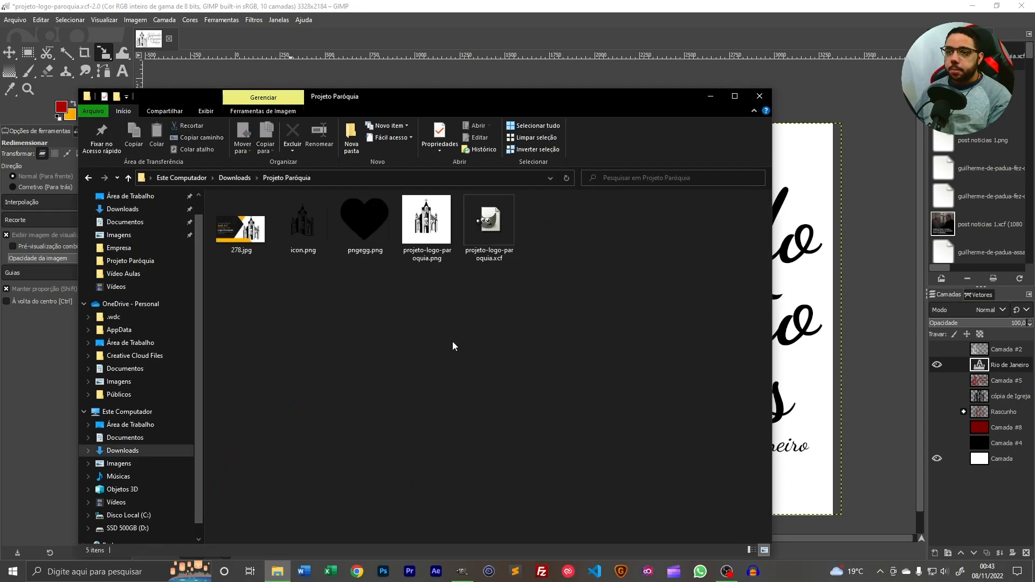
{"action": "left_click", "coordinate": [485, 242]}
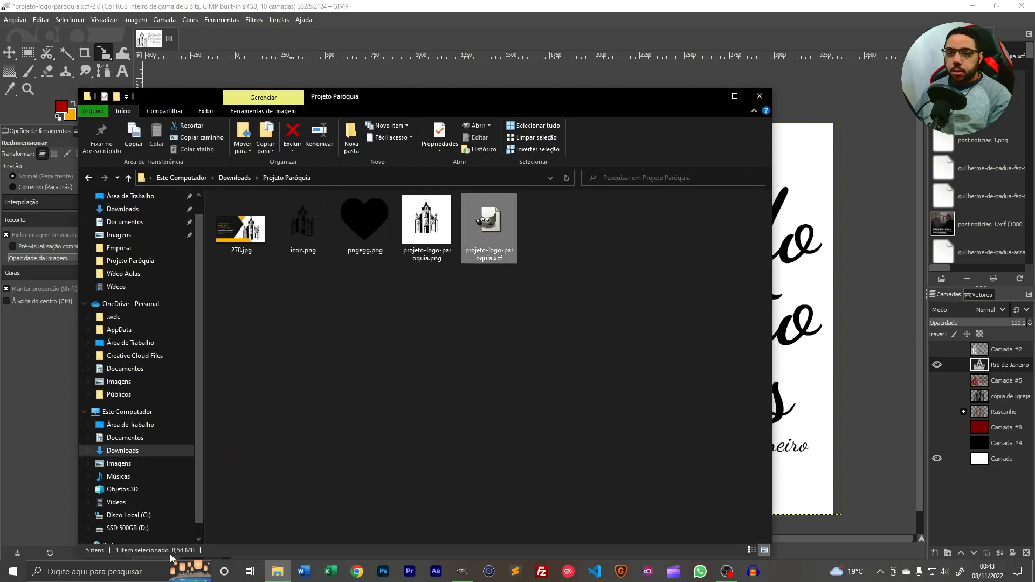
{"action": "left_click_drag", "start_coordinate": [597, 102], "coordinate": [861, 51]}
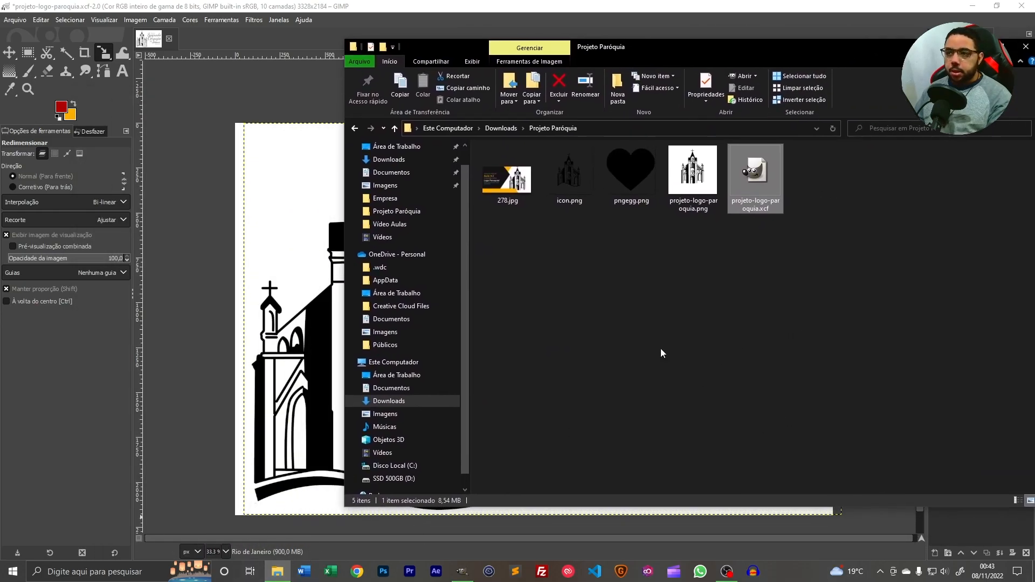
{"action": "left_click", "coordinate": [754, 300]}
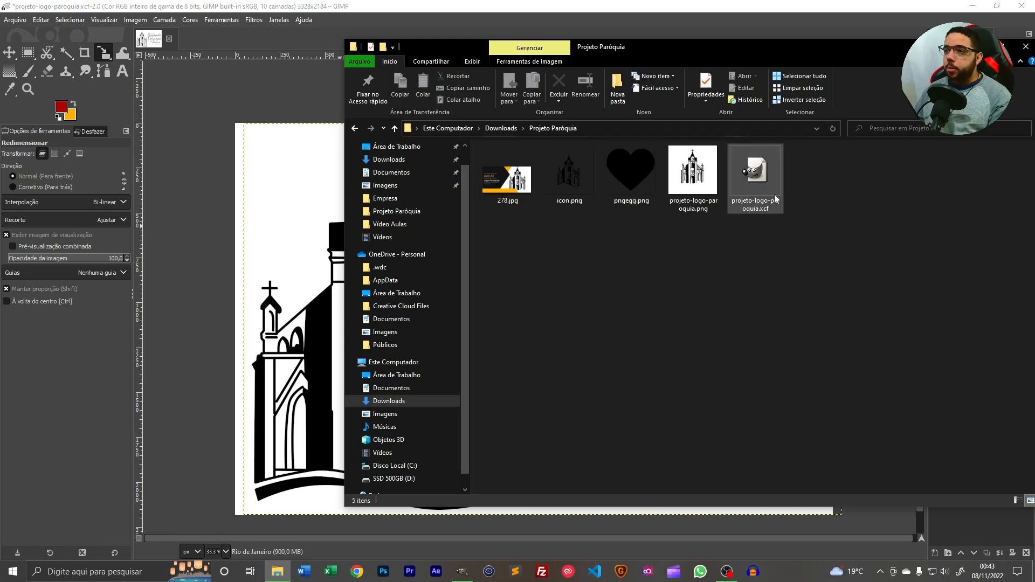
Delete pngegg.png and projeto-logo-paroquia.png from the Projeto Paróquia folder
{"action": "left_click", "coordinate": [631, 172]}
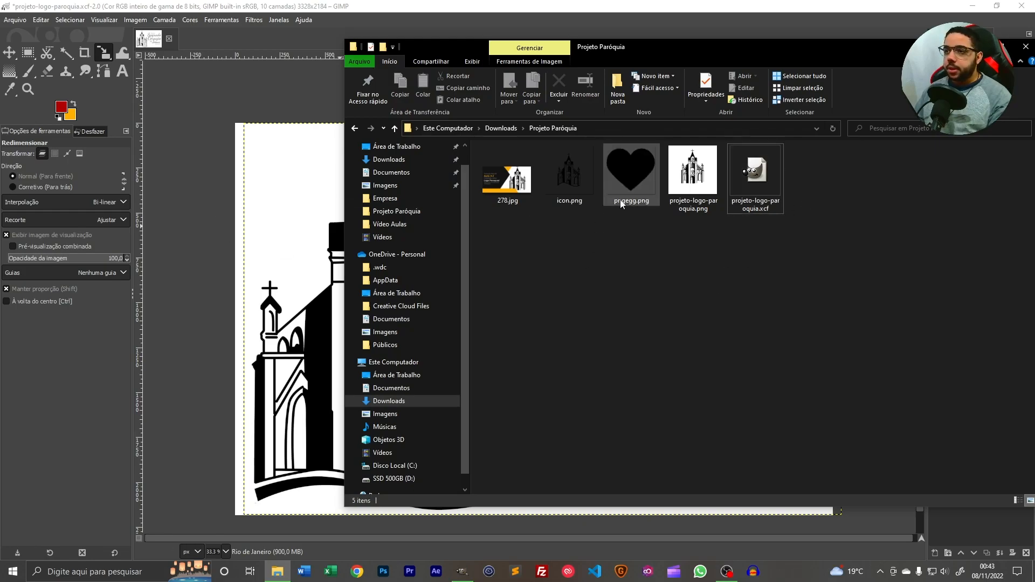
{"action": "key", "text": "Delete"}
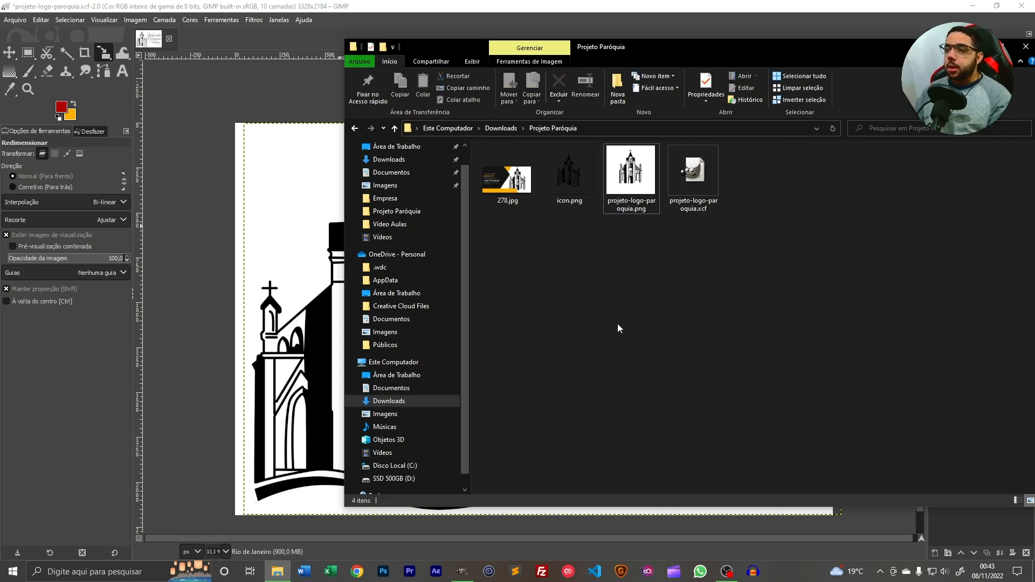
{"action": "left_click_drag", "start_coordinate": [631, 173], "coordinate": [639, 353]}
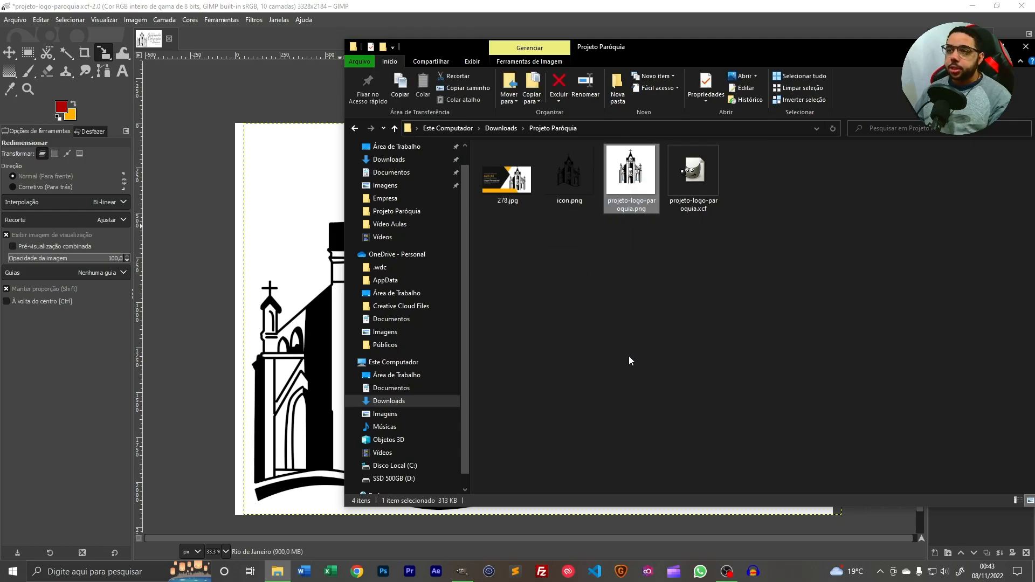
{"action": "key", "text": "Delete"}
Preview icon.png from the Projeto Paróquia folder, then close the image viewer and the folder window
{"action": "left_click_drag", "start_coordinate": [568, 183], "coordinate": [566, 218]}
{"action": "double_click", "coordinate": [578, 182]}
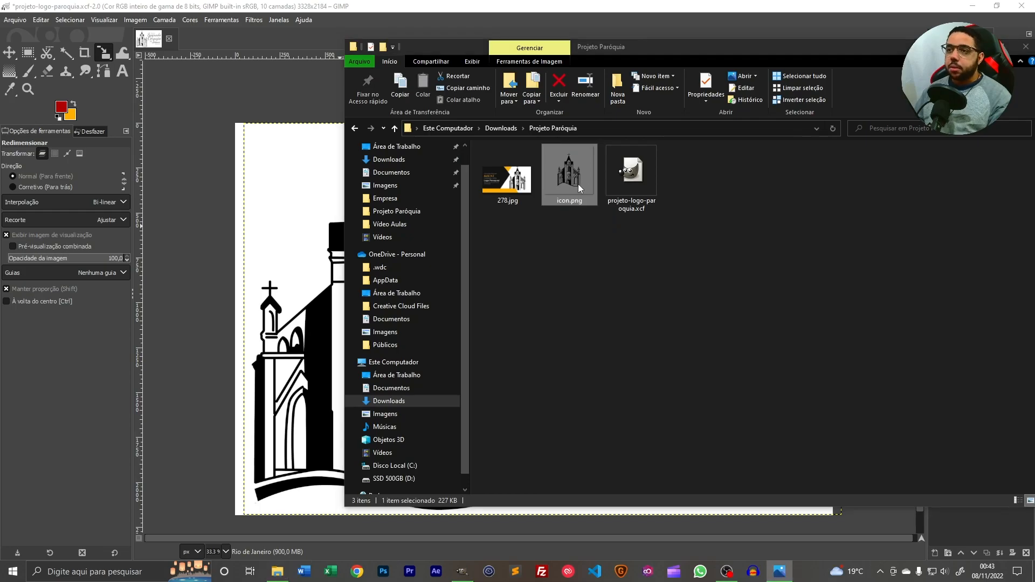
{"action": "left_click", "coordinate": [1025, 5]}
{"action": "left_click", "coordinate": [575, 267]}
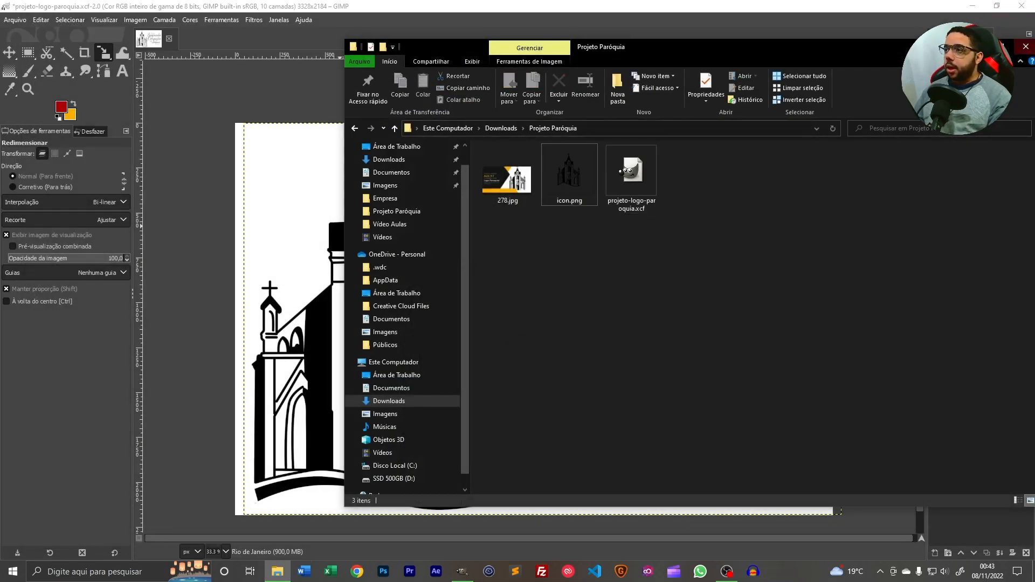
{"action": "left_click", "coordinate": [1027, 47]}
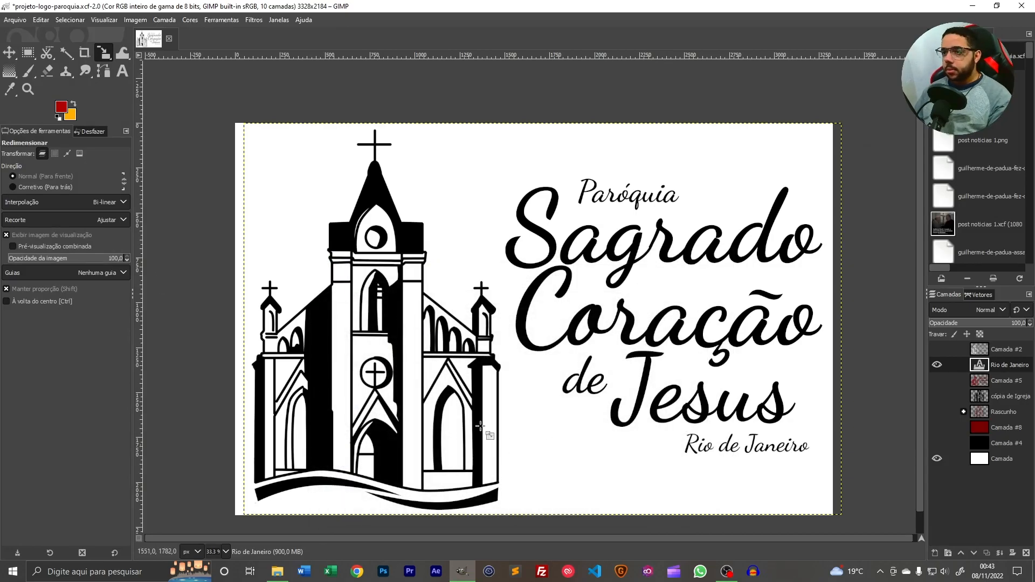
Examine the black logo, from the wavy base of the church drawing to the parish name lettering
{"action": "left_click_drag", "start_coordinate": [562, 422], "coordinate": [630, 382]}
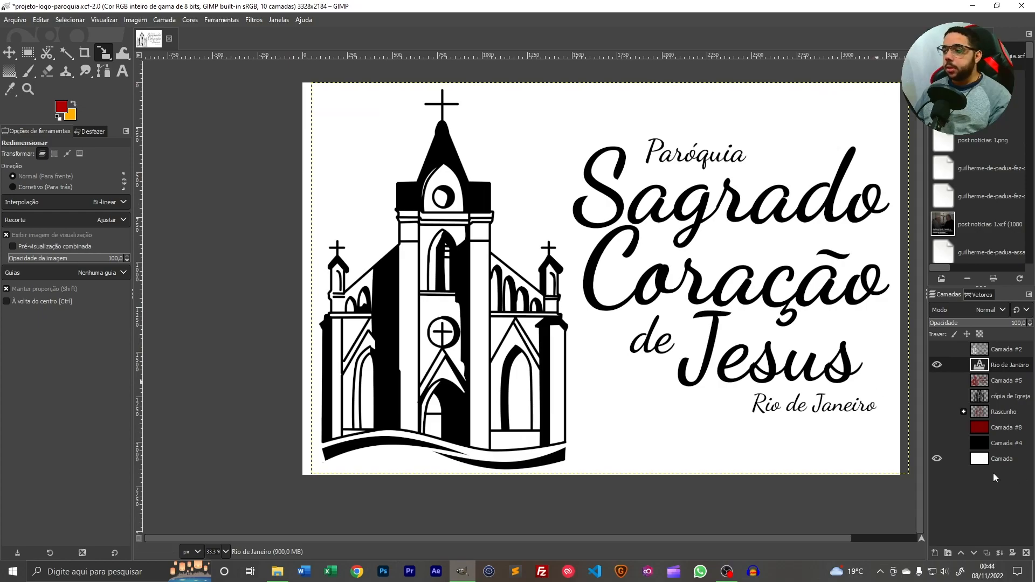
{"action": "scroll", "coordinate": [666, 398], "scroll_direction": "up", "scroll_amount": 2}
{"action": "scroll", "coordinate": [692, 389], "scroll_direction": "down", "scroll_amount": 3}
{"action": "scroll", "coordinate": [693, 390], "scroll_direction": "up", "scroll_amount": 4}
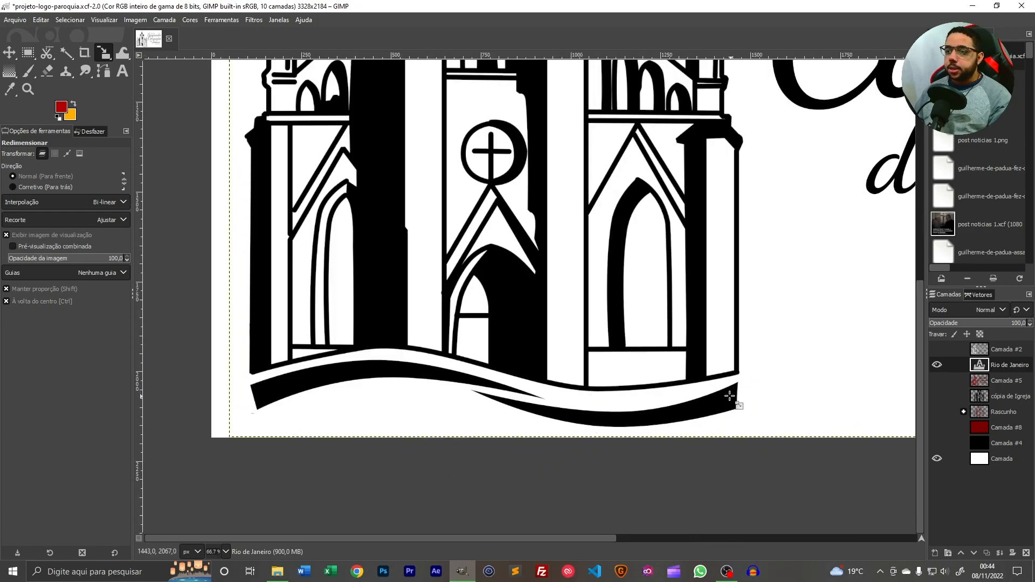
{"action": "scroll", "coordinate": [462, 421], "scroll_direction": "down", "scroll_amount": 1}
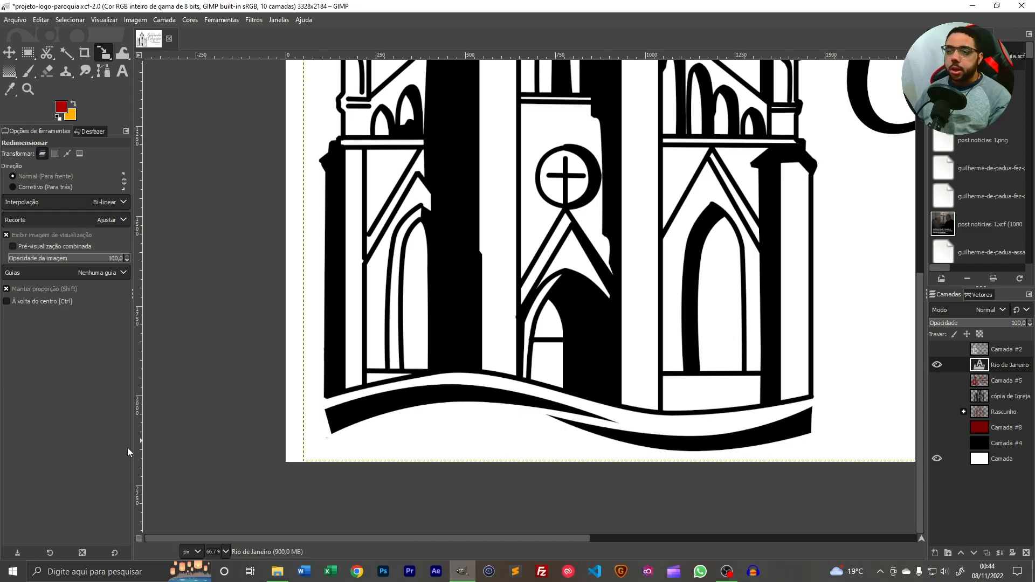
{"action": "scroll", "coordinate": [459, 278], "scroll_direction": "down", "scroll_amount": 3}
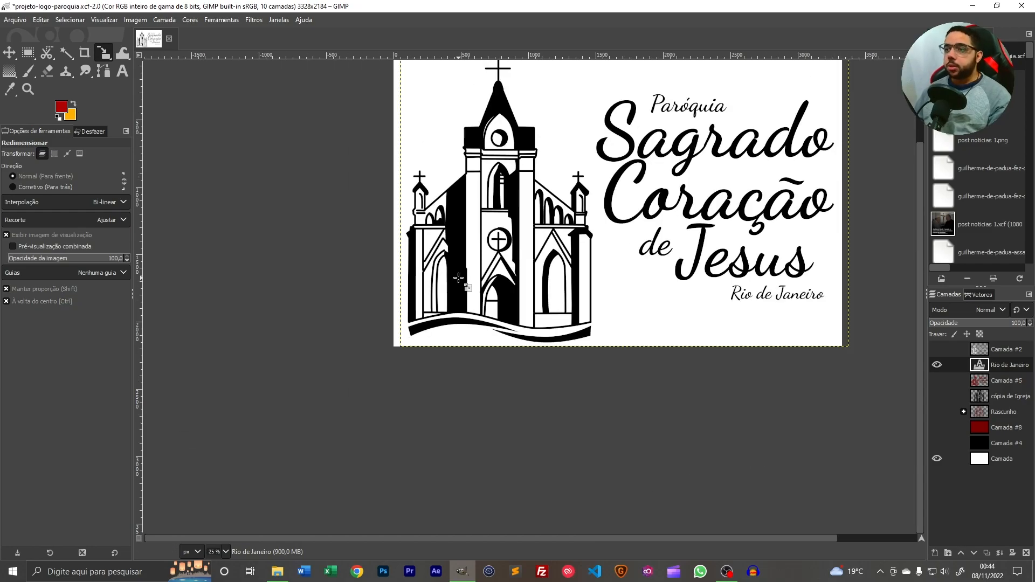
{"action": "scroll", "coordinate": [629, 291], "scroll_direction": "up", "scroll_amount": 1}
{"action": "scroll", "coordinate": [629, 291], "scroll_direction": "up", "scroll_amount": 1}
{"action": "scroll", "coordinate": [661, 326], "scroll_direction": "down", "scroll_amount": 1}
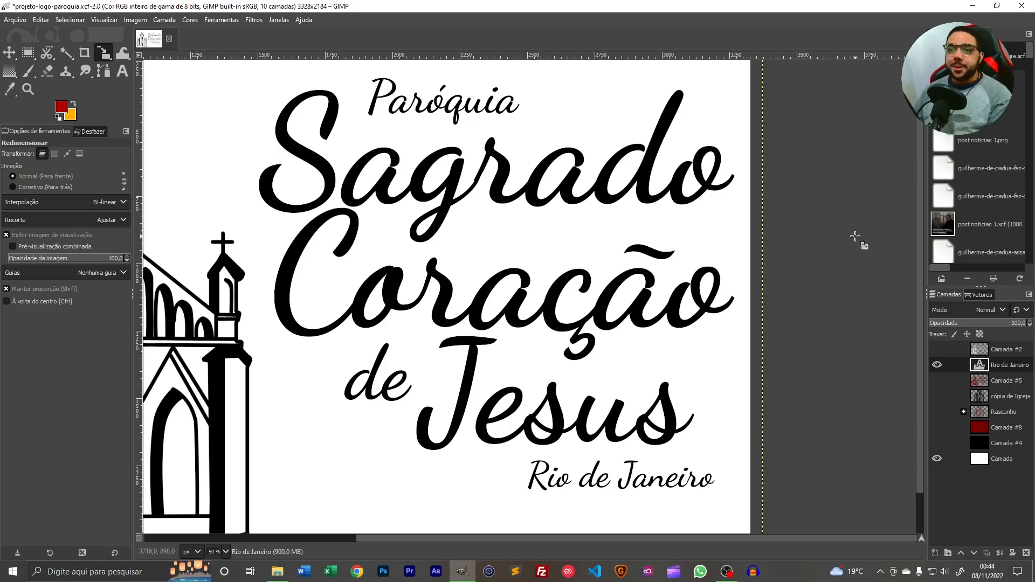
{"action": "scroll", "coordinate": [856, 237], "scroll_direction": "down", "scroll_amount": 2}
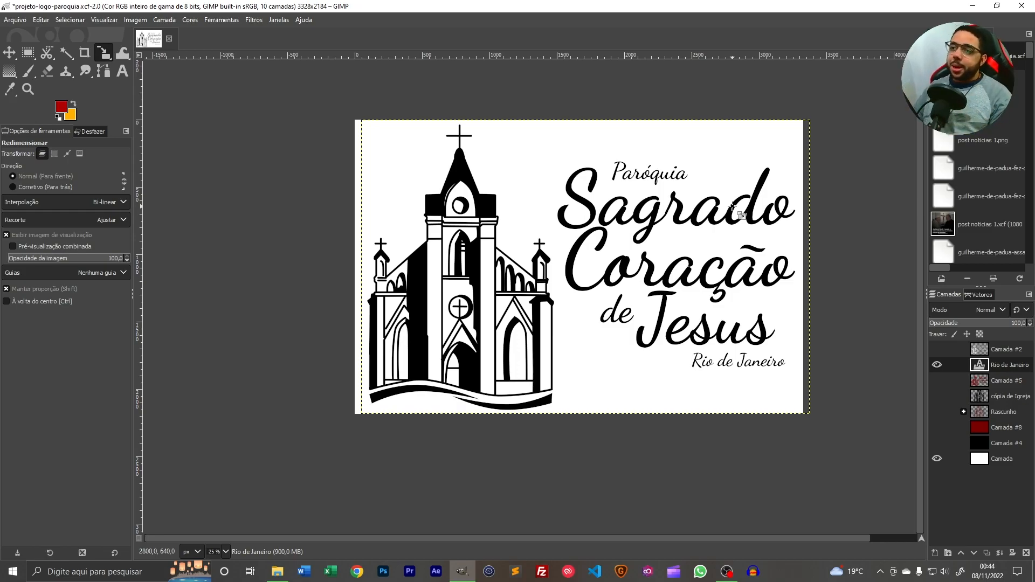
{"action": "scroll", "coordinate": [733, 206], "scroll_direction": "up", "scroll_amount": 2}
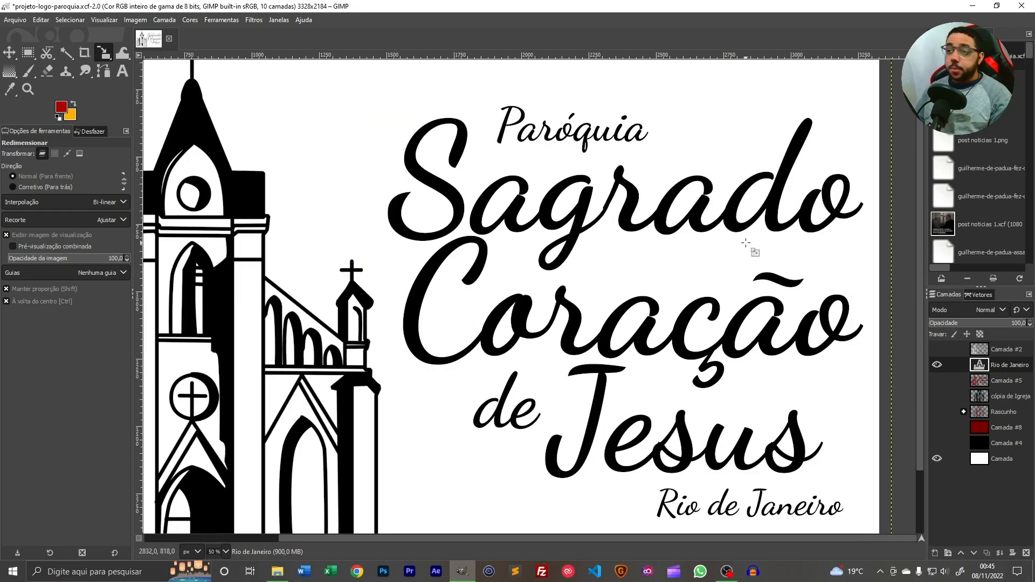
{"action": "scroll", "coordinate": [716, 317], "scroll_direction": "down", "scroll_amount": 2}
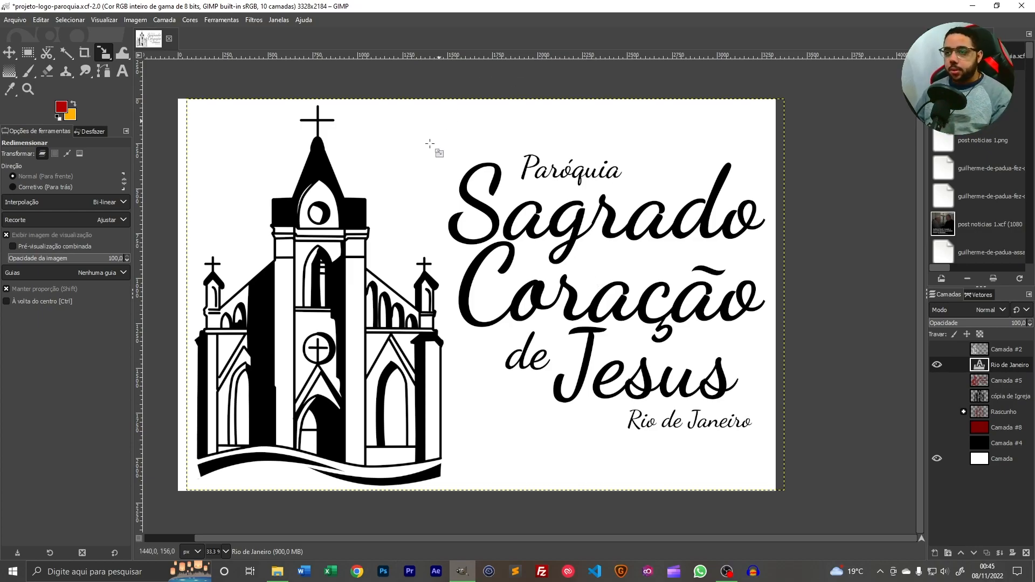
Examine the letter edges of "Sagrado" at pixel level and compare them with the logo at full view
{"action": "key", "text": "1"}
{"action": "scroll", "coordinate": [579, 216], "scroll_direction": "up", "scroll_amount": 3}
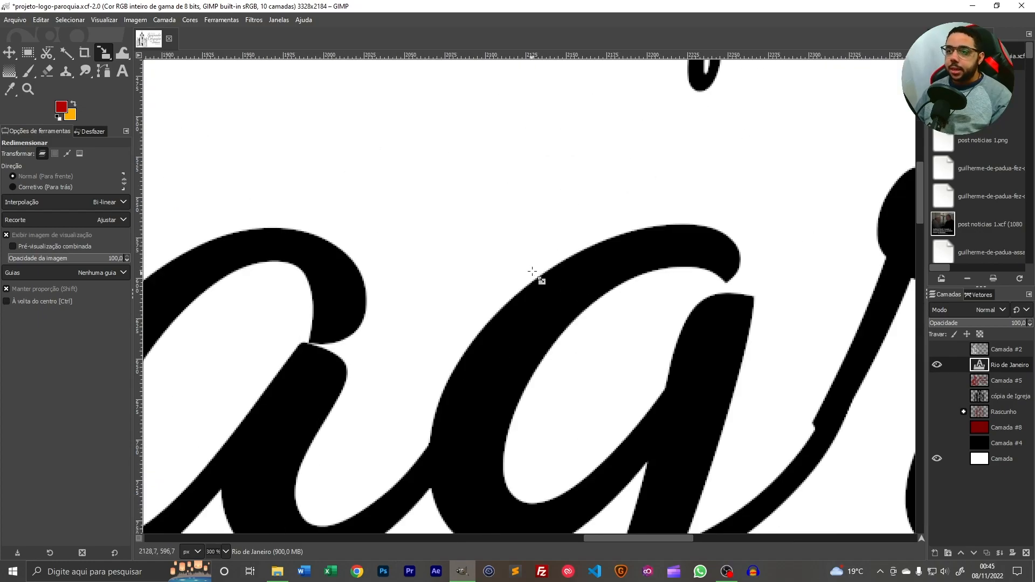
{"action": "scroll", "coordinate": [552, 321], "scroll_direction": "down", "scroll_amount": 1}
{"action": "scroll", "coordinate": [502, 363], "scroll_direction": "up", "scroll_amount": 3}
{"action": "scroll", "coordinate": [513, 351], "scroll_direction": "up", "scroll_amount": 5}
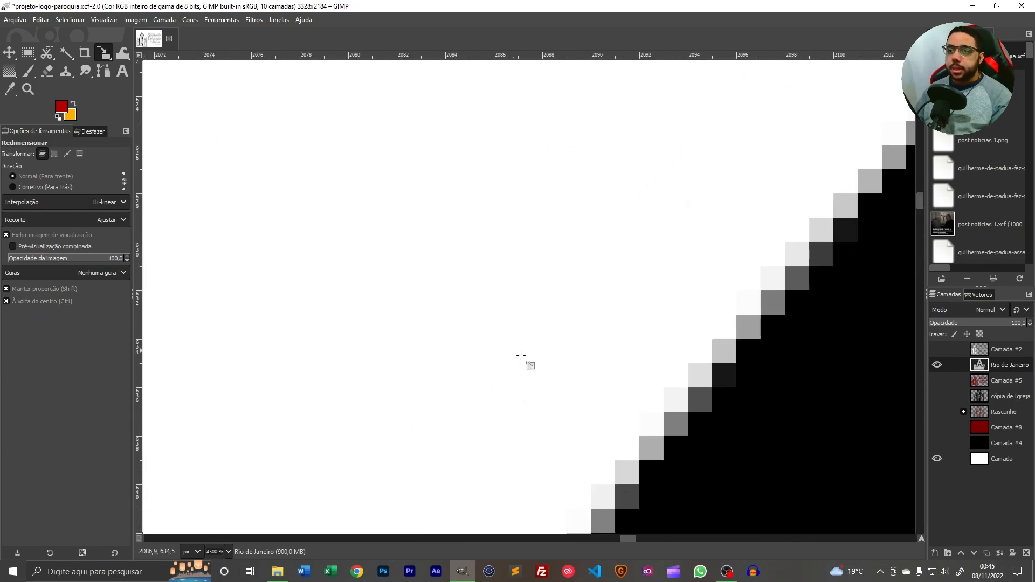
{"action": "scroll", "coordinate": [508, 331], "scroll_direction": "down", "scroll_amount": 12}
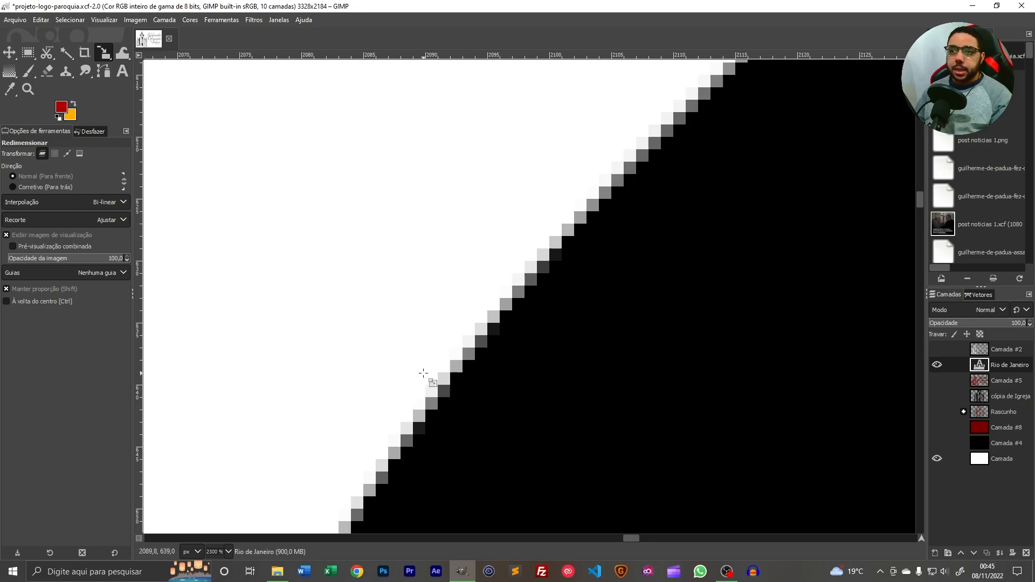
{"action": "scroll", "coordinate": [574, 197], "scroll_direction": "up", "scroll_amount": 1}
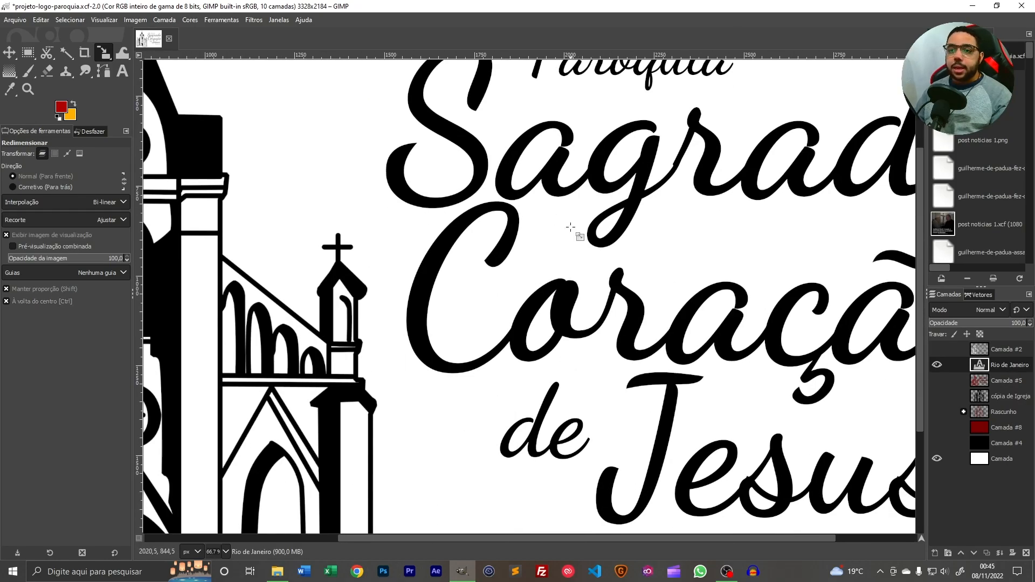
{"action": "scroll", "coordinate": [566, 242], "scroll_direction": "down", "scroll_amount": 6}
{"action": "scroll", "coordinate": [556, 269], "scroll_direction": "up", "scroll_amount": 2}
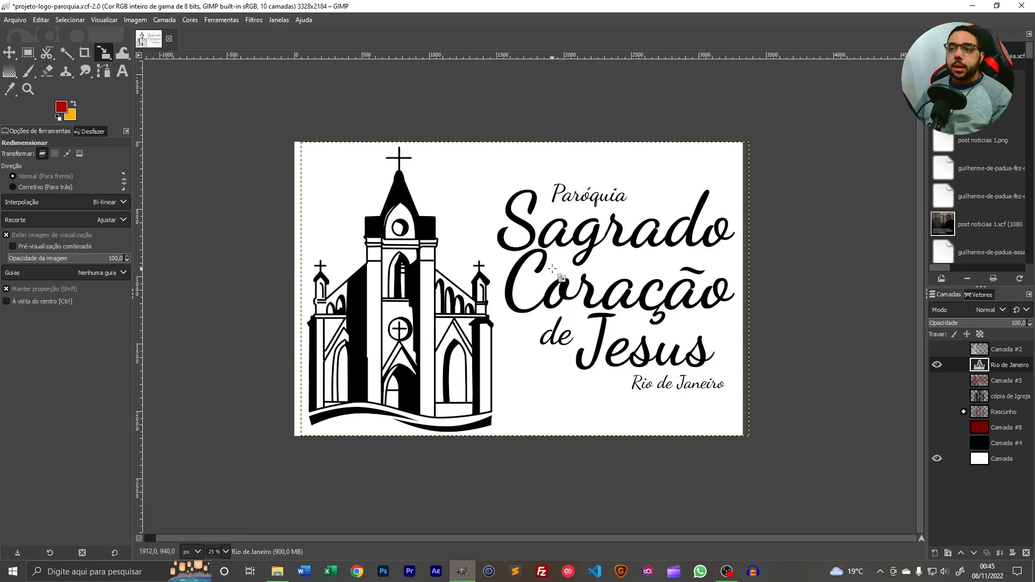
{"action": "scroll", "coordinate": [550, 273], "scroll_direction": "up", "scroll_amount": 1}
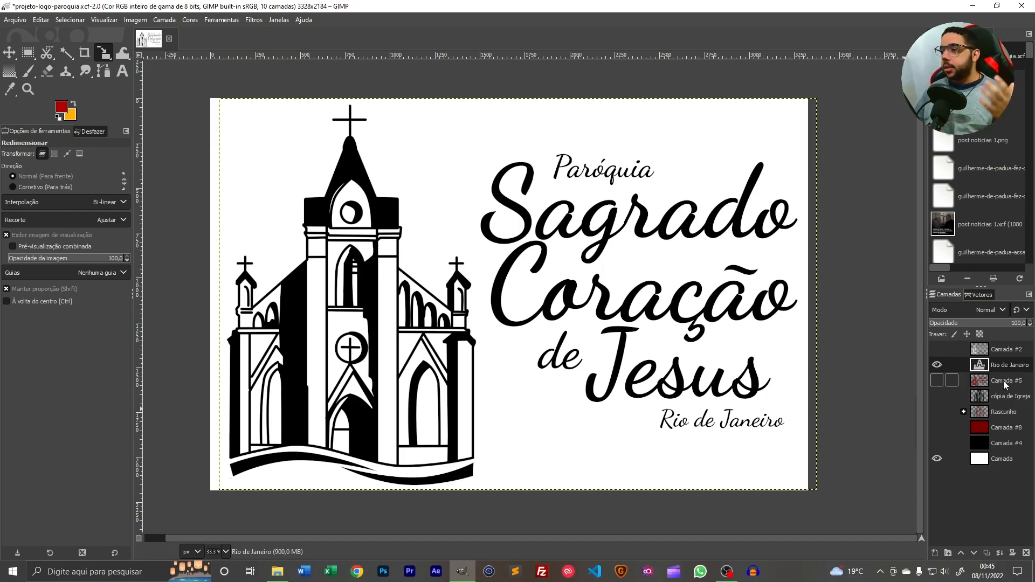
Hide the Rio de Janeiro layer and show the red logo version on Camada #5
{"action": "left_click", "coordinate": [937, 366]}
{"action": "left_click", "coordinate": [938, 381]}
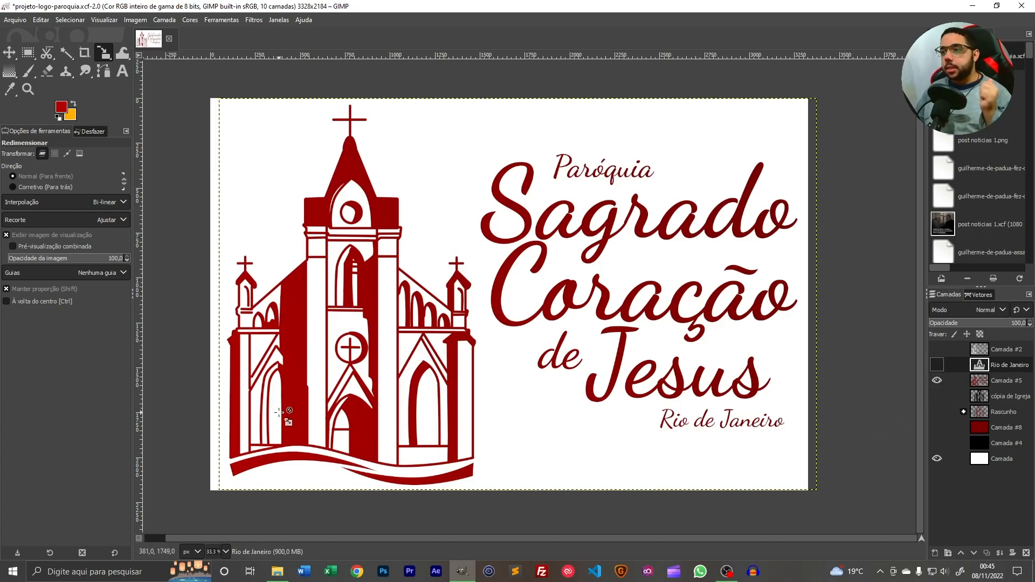
Swap Camada #5 for the white logo on Camada #2 and show the black Camada #4 and dark red Camada #8 backgrounds
{"action": "left_click", "coordinate": [938, 349]}
{"action": "left_click", "coordinate": [938, 380]}
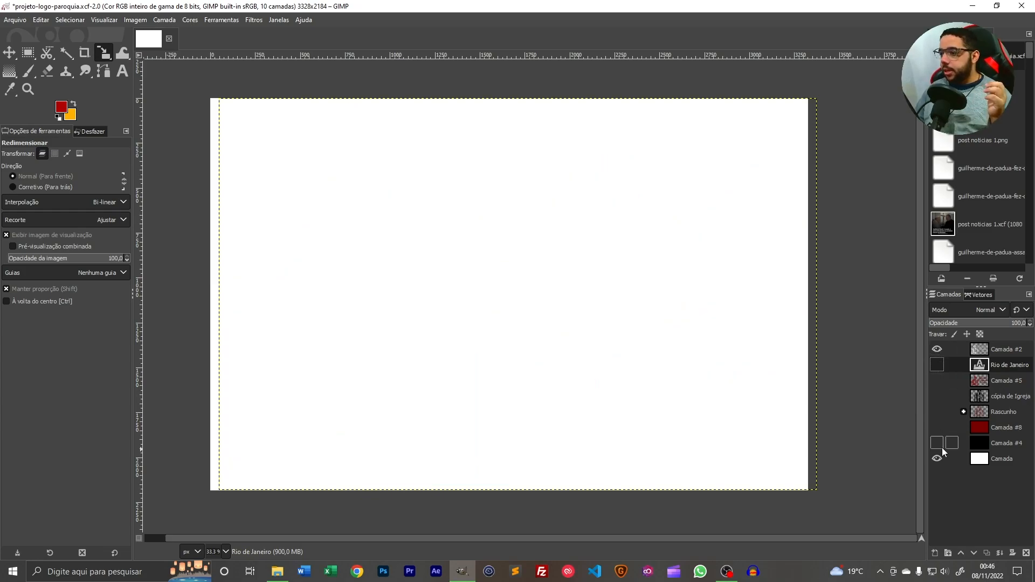
{"action": "left_click", "coordinate": [937, 444]}
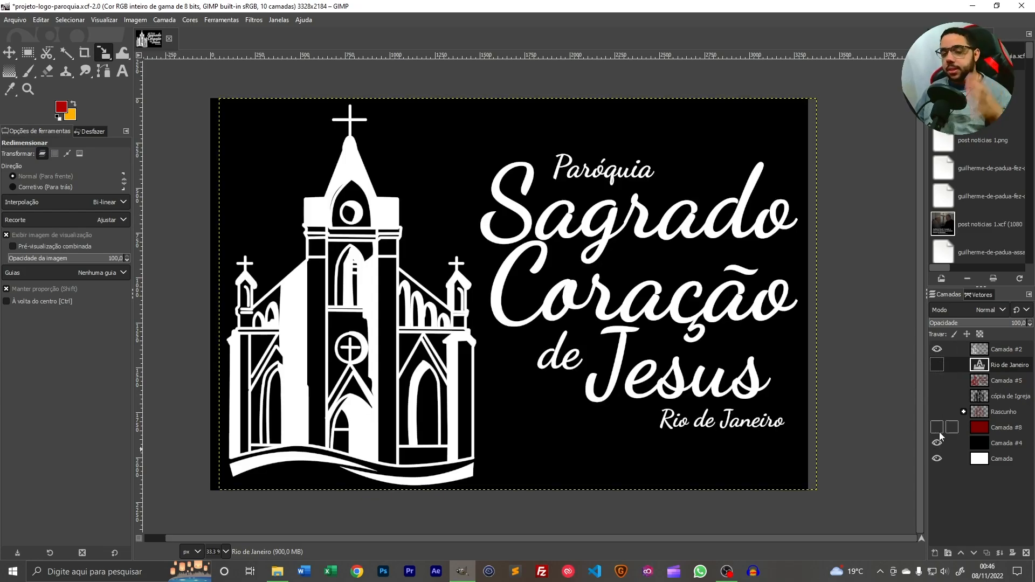
{"action": "left_click", "coordinate": [937, 427]}
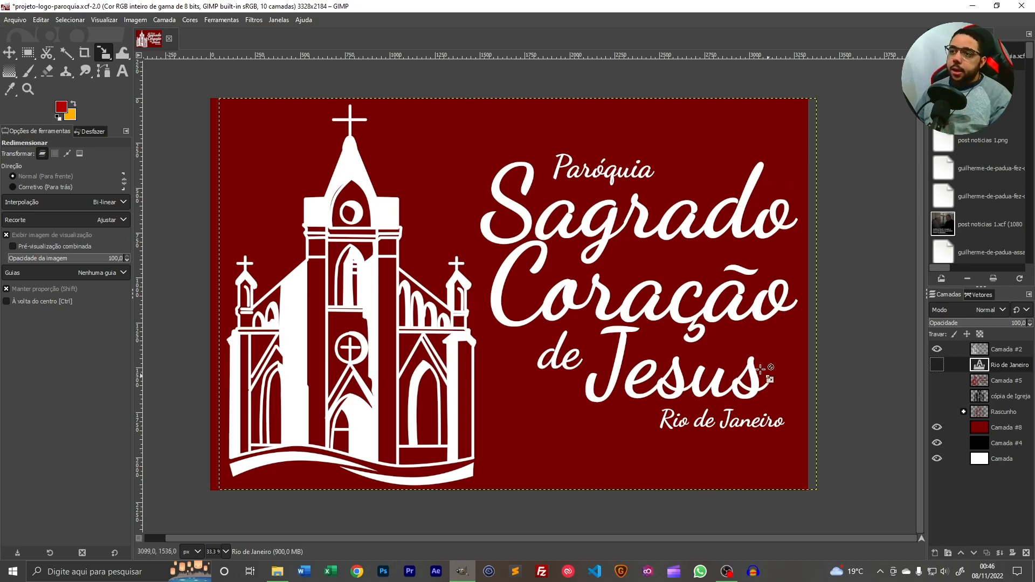
Examine the white logo against the dark red background and switch to the Move tool
{"action": "scroll", "coordinate": [523, 259], "scroll_direction": "down", "scroll_amount": 1}
{"action": "scroll", "coordinate": [333, 260], "scroll_direction": "up", "scroll_amount": 1}
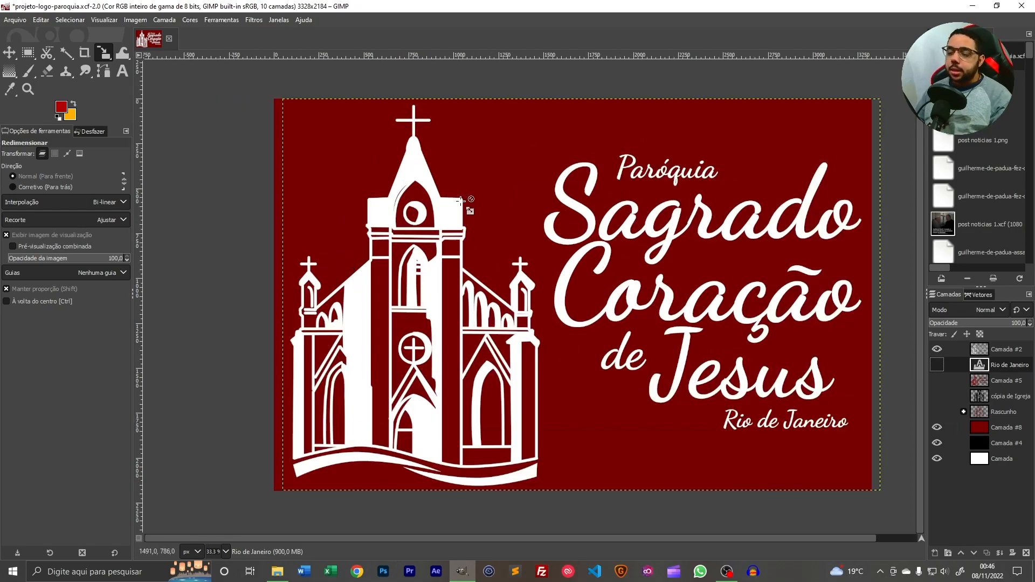
{"action": "left_click_drag", "start_coordinate": [610, 314], "coordinate": [567, 305]}
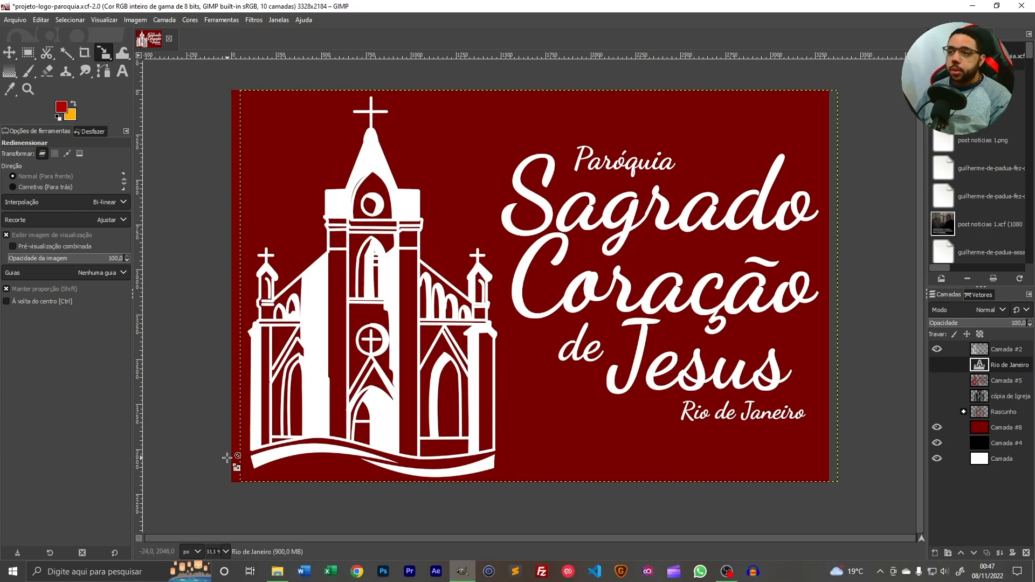
{"action": "left_click_drag", "start_coordinate": [631, 264], "coordinate": [548, 267]}
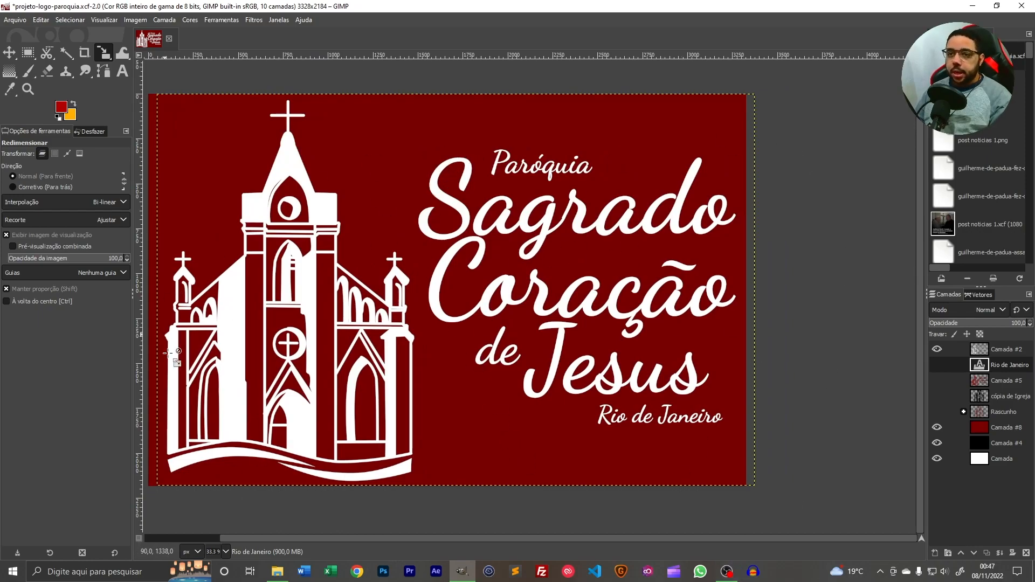
{"action": "key", "text": "m"}
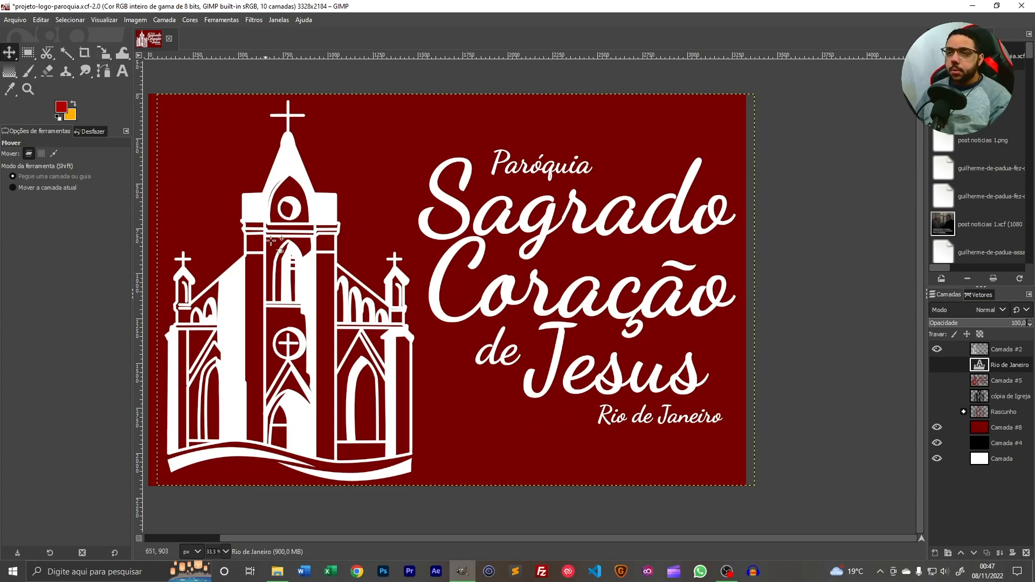
{"action": "left_click_drag", "start_coordinate": [542, 315], "coordinate": [656, 319]}
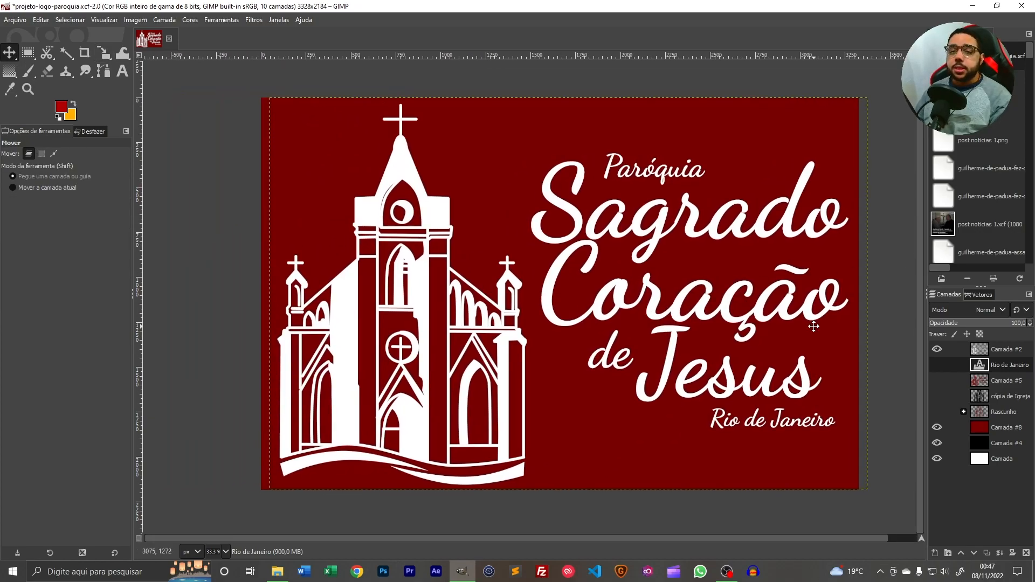
{"action": "left_click_drag", "start_coordinate": [813, 326], "coordinate": [783, 323]}
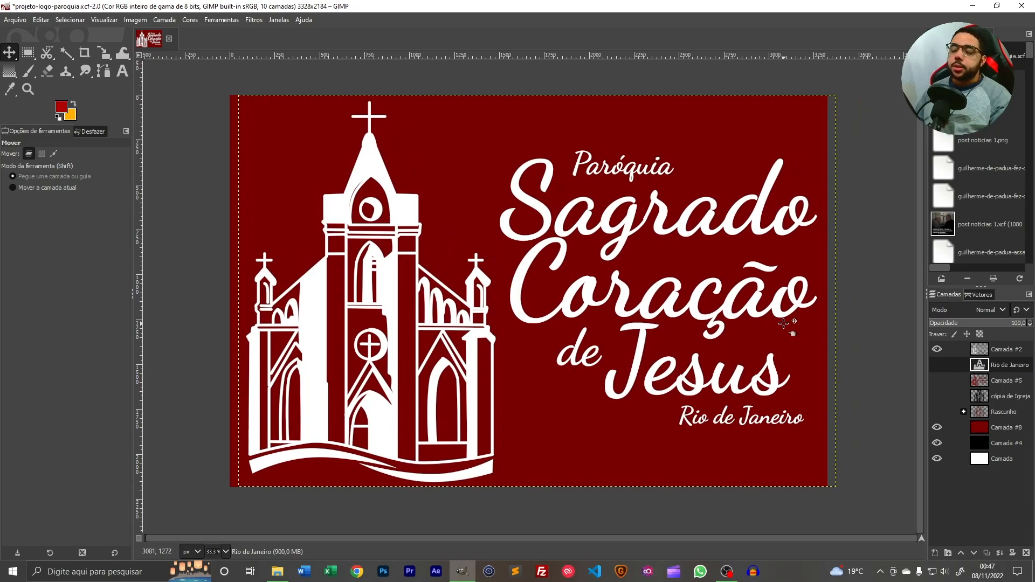
{"action": "left_click_drag", "start_coordinate": [717, 338], "coordinate": [337, 351]}
{"action": "left_click_drag", "start_coordinate": [445, 216], "coordinate": [459, 221]}
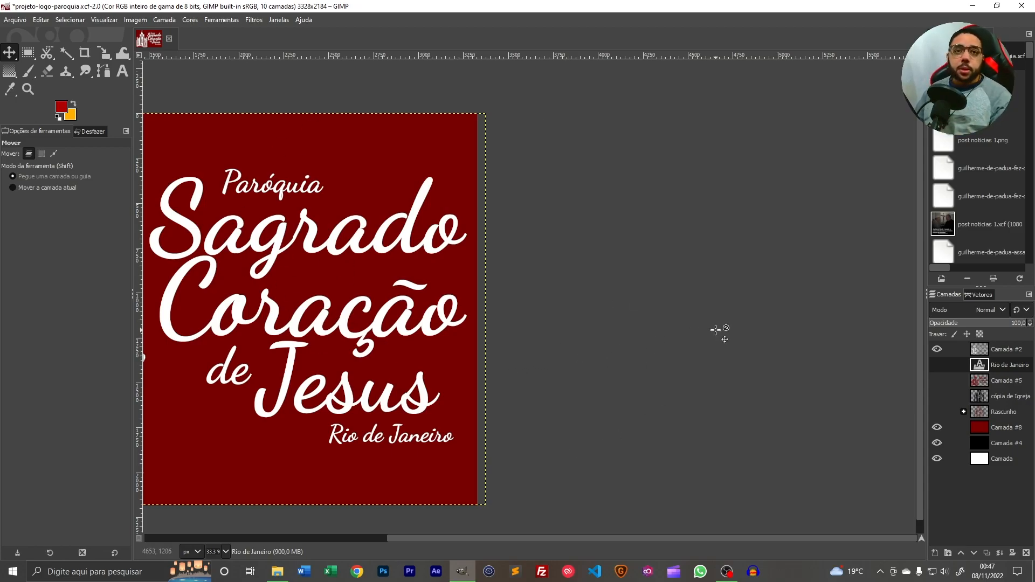
{"action": "scroll", "coordinate": [719, 332], "scroll_direction": "down", "scroll_amount": 2}
{"action": "scroll", "coordinate": [543, 284], "scroll_direction": "left", "scroll_amount": 6}
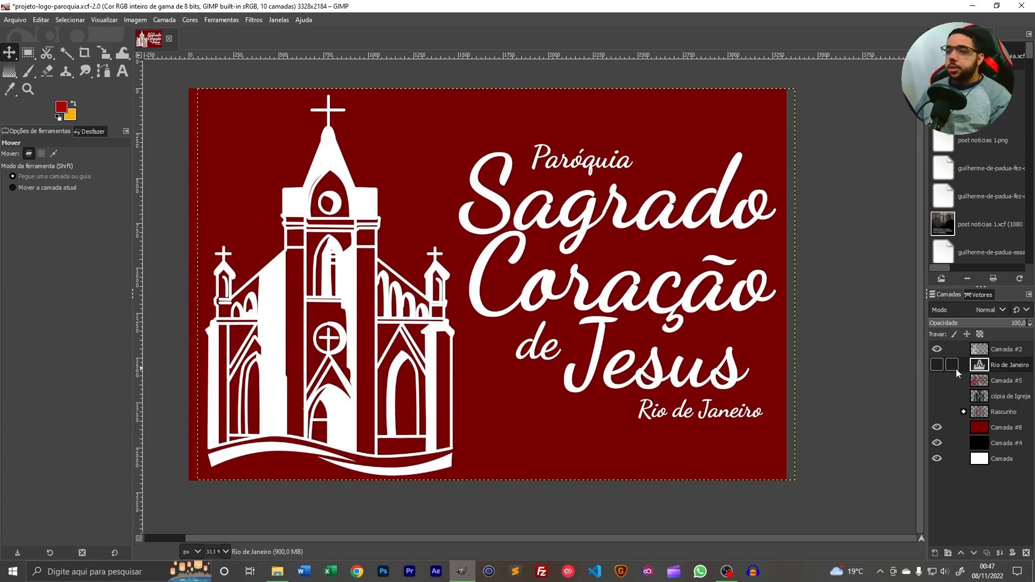
Hide Camada #2, Camada #8 and Camada #4, then show the Rio de Janeiro layer at 9.9 opacity
{"action": "left_click", "coordinate": [935, 351]}
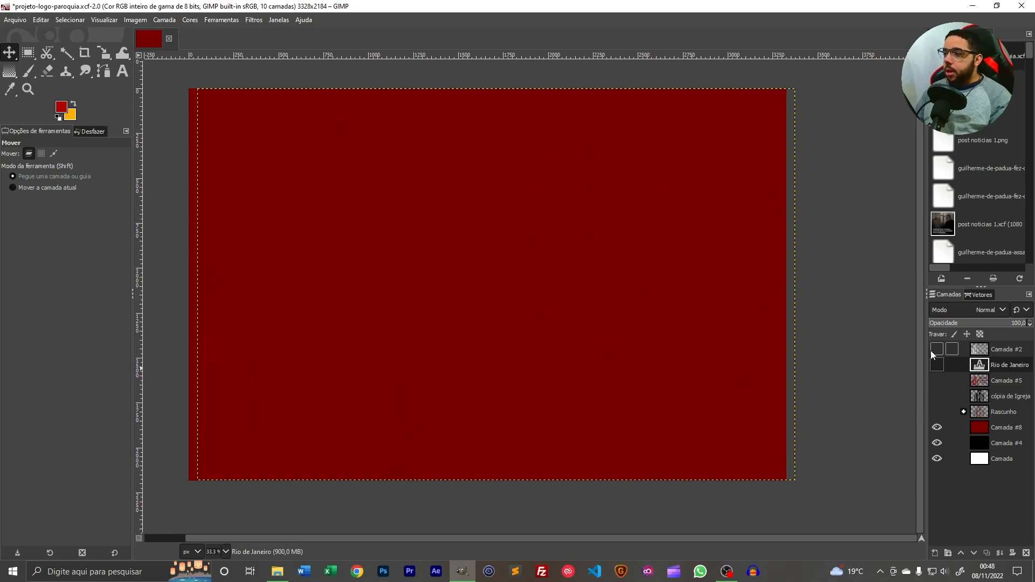
{"action": "left_click", "coordinate": [937, 427]}
{"action": "left_click", "coordinate": [937, 443]}
{"action": "left_click", "coordinate": [937, 365]}
{"action": "left_click_drag", "start_coordinate": [1023, 324], "coordinate": [939, 329]}
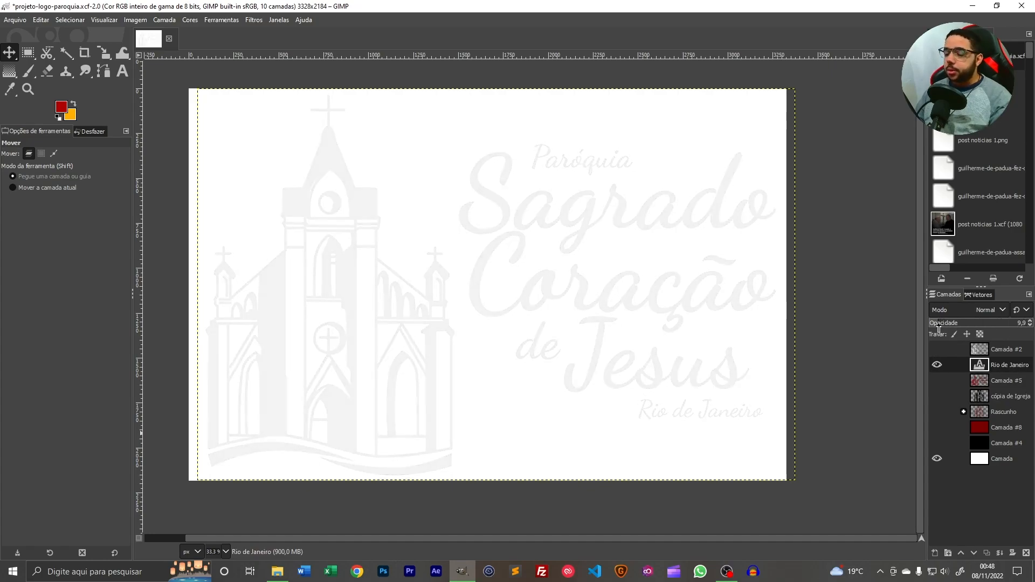
{"action": "left_click_drag", "start_coordinate": [467, 330], "coordinate": [565, 322]}
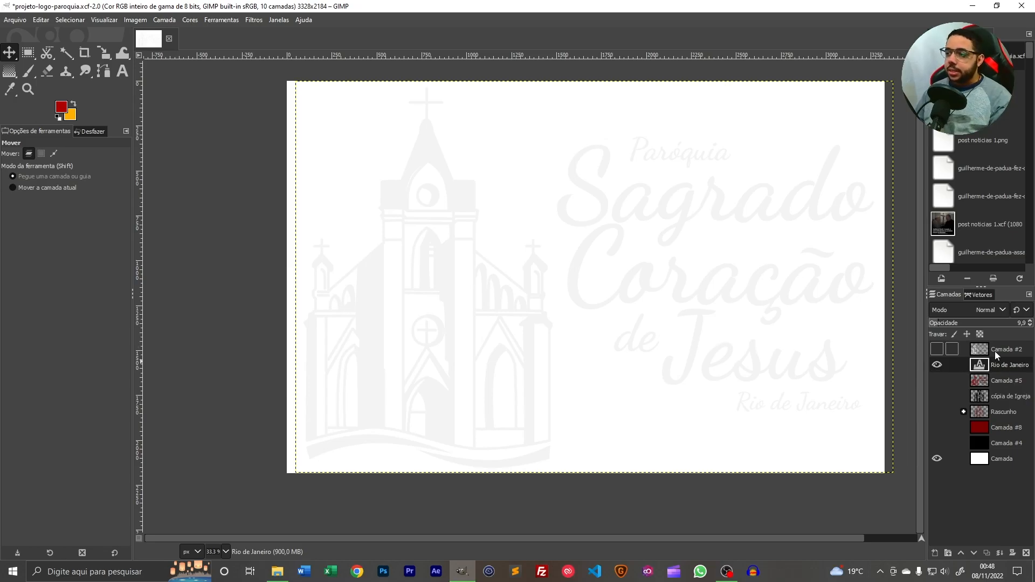
Add a new blank layer at the top of the layer stack, above the faded logo
{"action": "left_click", "coordinate": [935, 553]}
{"action": "left_click", "coordinate": [966, 546]}
{"action": "left_click", "coordinate": [961, 554]}
{"action": "left_click_drag", "start_coordinate": [807, 243], "coordinate": [652, 260]}
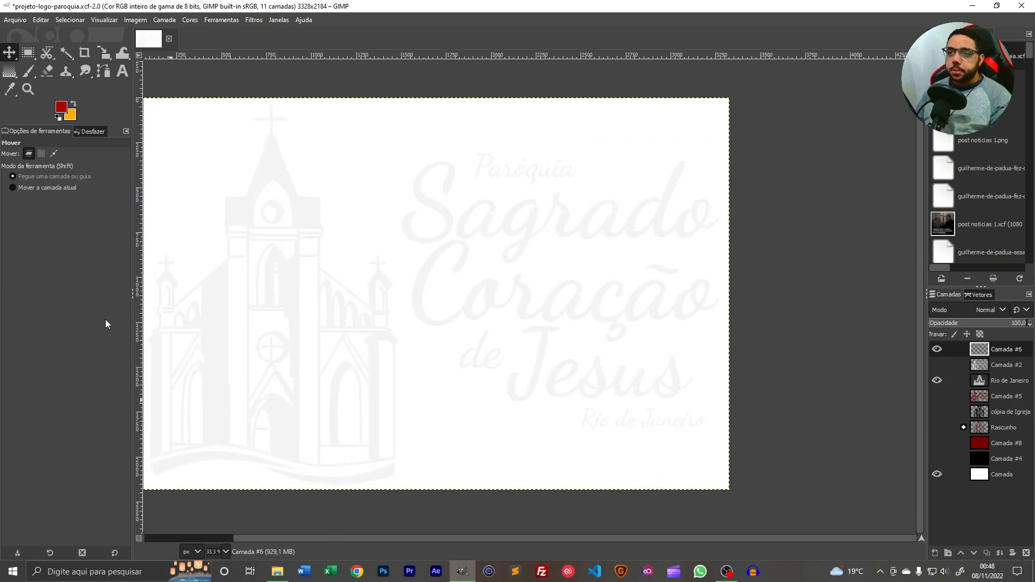
{"action": "left_click_drag", "start_coordinate": [456, 267], "coordinate": [581, 256]}
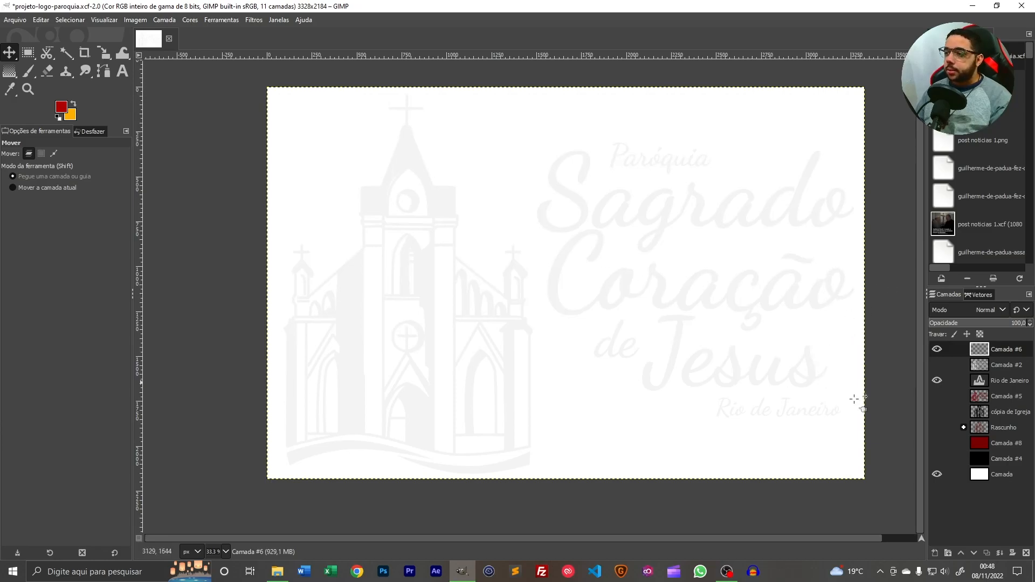
{"action": "left_click_drag", "start_coordinate": [833, 226], "coordinate": [604, 247]}
{"action": "scroll", "coordinate": [408, 151], "scroll_direction": "up", "scroll_amount": 2}
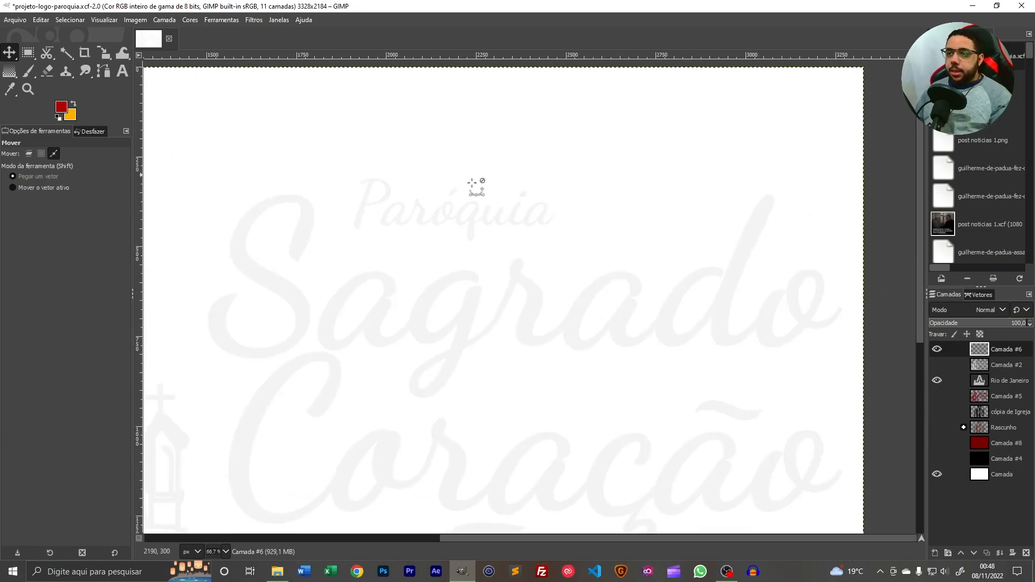
{"action": "scroll", "coordinate": [410, 193], "scroll_direction": "up", "scroll_amount": 1}
{"action": "scroll", "coordinate": [621, 238], "scroll_direction": "down", "scroll_amount": 2}
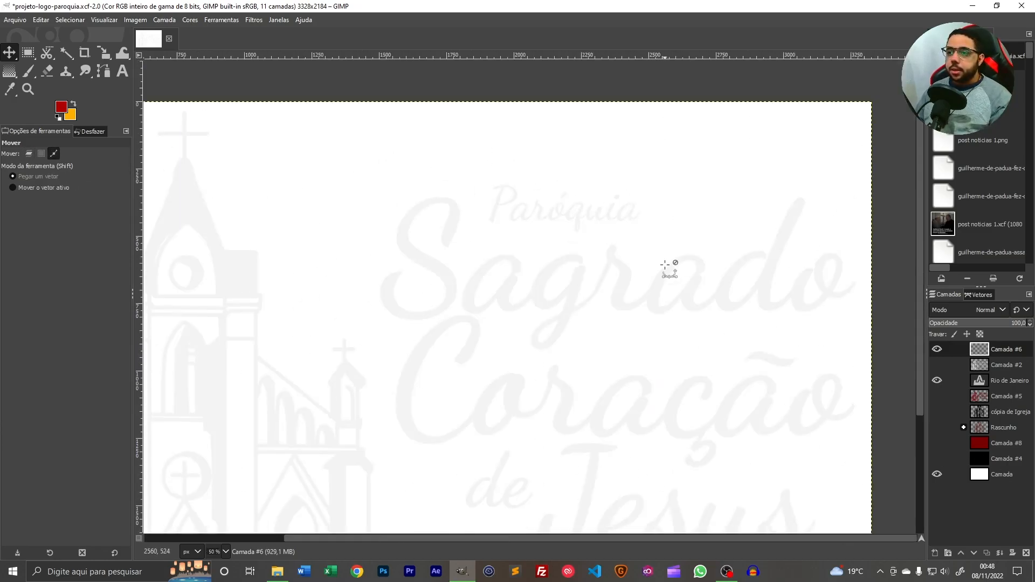
{"action": "left_click_drag", "start_coordinate": [688, 235], "coordinate": [624, 168]}
Activate the Text tool and set its text colour to black
{"action": "left_click", "coordinate": [123, 71]}
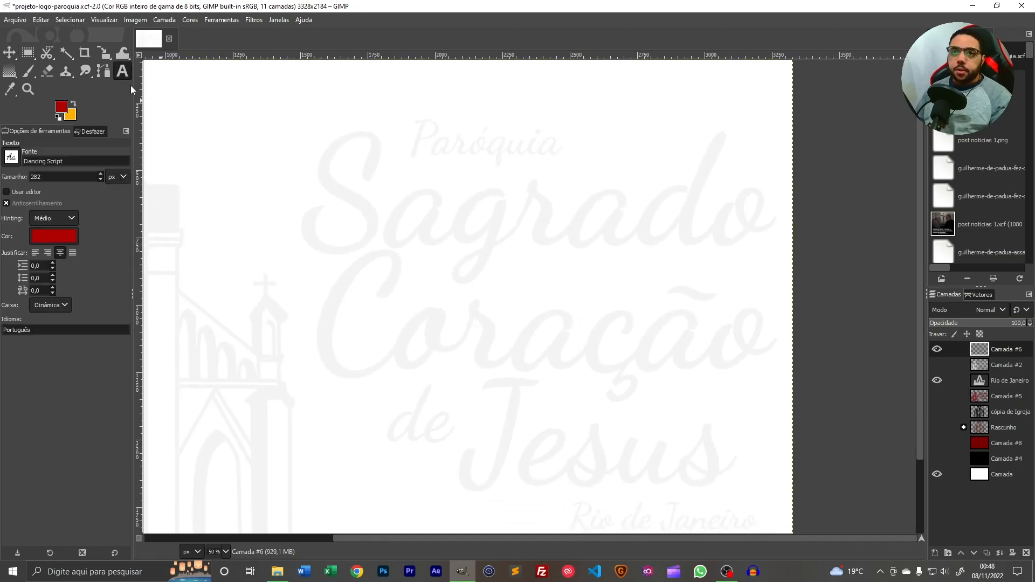
{"action": "left_click", "coordinate": [54, 236]}
{"action": "left_click", "coordinate": [134, 292]}
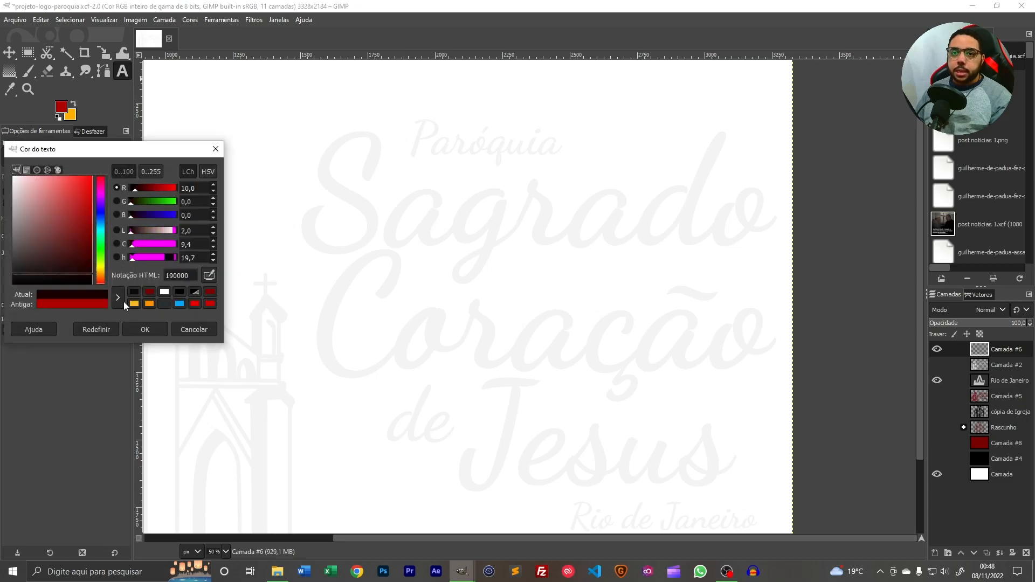
{"action": "left_click", "coordinate": [144, 330]}
{"action": "scroll", "coordinate": [496, 192], "scroll_direction": "down", "scroll_amount": 1}
{"action": "scroll", "coordinate": [481, 144], "scroll_direction": "down", "scroll_amount": 1}
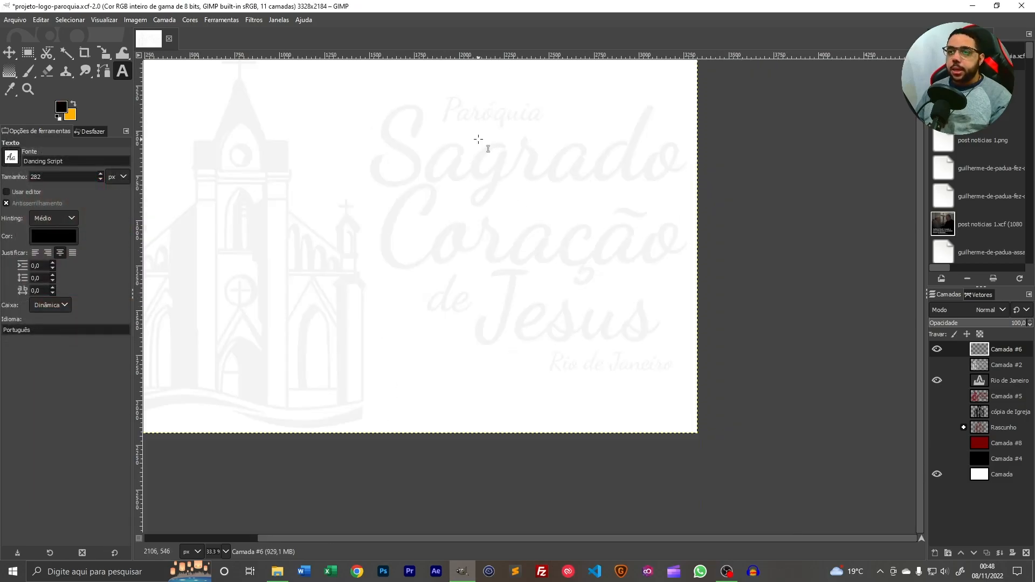
Try to place a text box over the faded logo, then undo the text and layer changes
{"action": "left_click", "coordinate": [284, 157]}
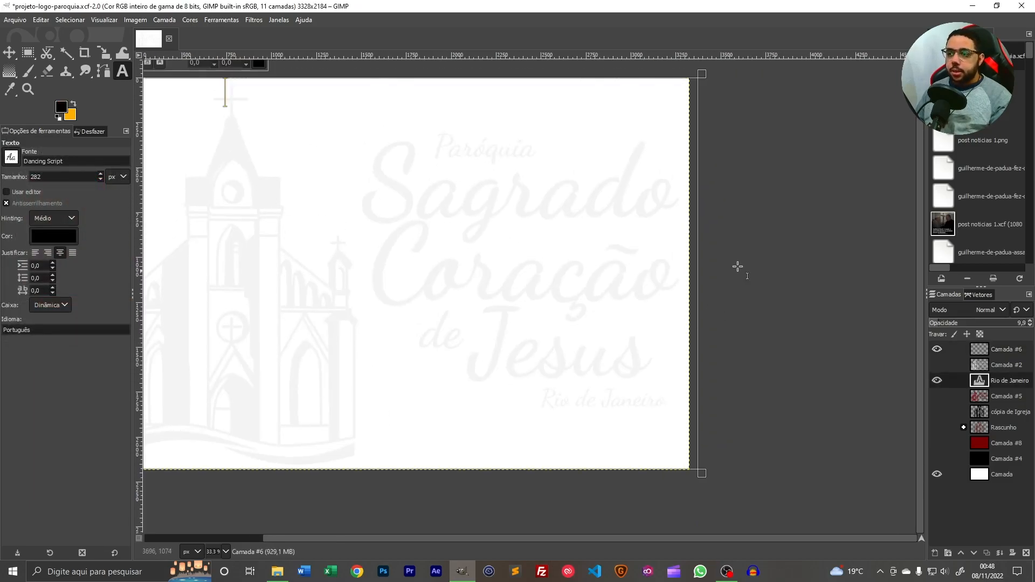
{"action": "scroll", "coordinate": [625, 249], "scroll_direction": "down", "scroll_amount": 3}
{"action": "left_click_drag", "start_coordinate": [424, 183], "coordinate": [515, 198]}
{"action": "scroll", "coordinate": [597, 244], "scroll_direction": "up", "scroll_amount": 2}
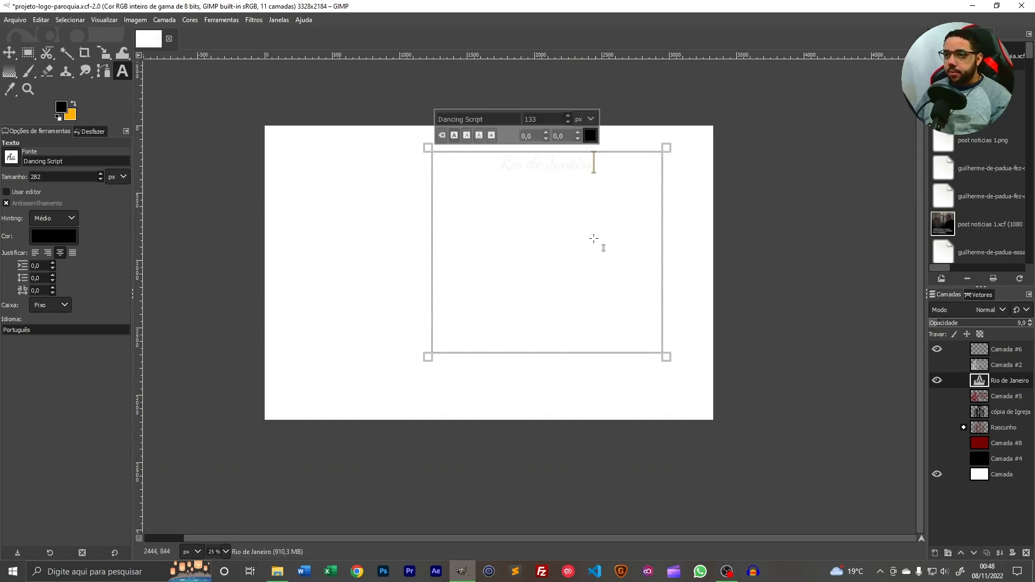
{"action": "key", "text": "ctrl+z"}
{"action": "key", "text": "ctrl+z"}
{"action": "key", "text": "ctrl+z"}
{"action": "key", "text": "ctrl+z"}
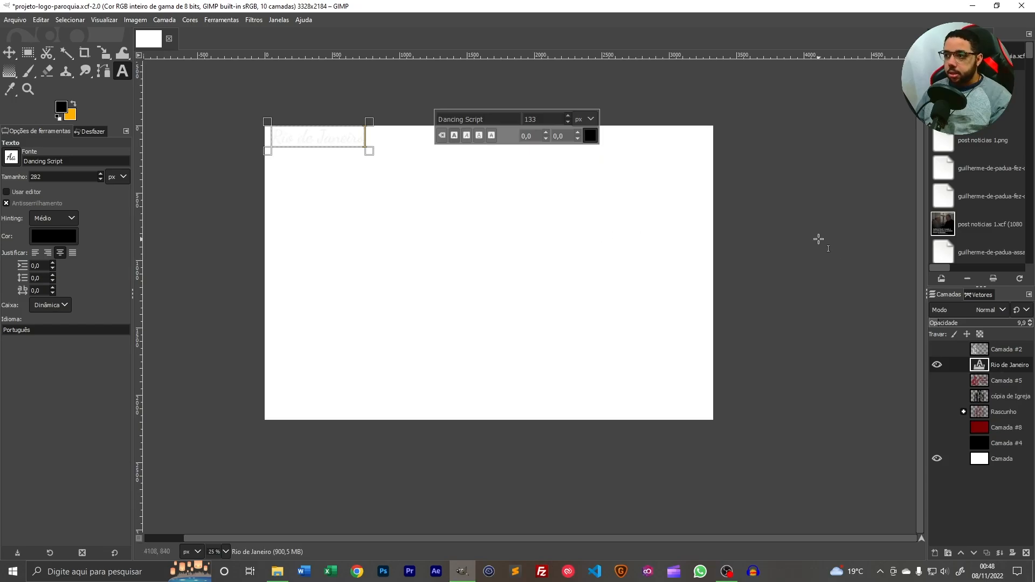
Close the modified image without saving it and reopen projeto-logo-paroquia.xcf
{"action": "left_click", "coordinate": [937, 365]}
{"action": "left_click", "coordinate": [890, 390]}
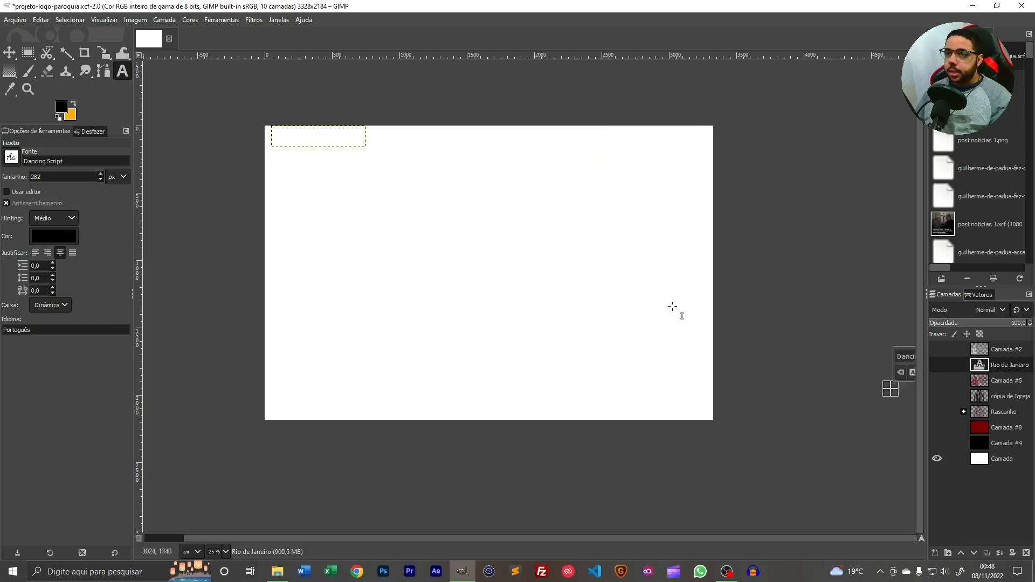
{"action": "left_click", "coordinate": [11, 52]}
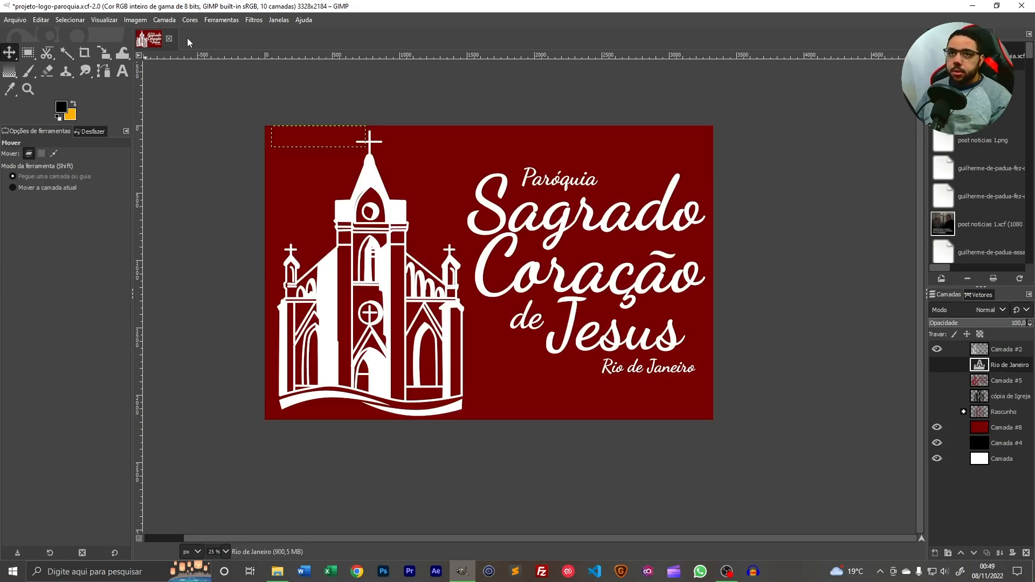
{"action": "key", "text": "ctrl+w"}
{"action": "left_click", "coordinate": [526, 340]}
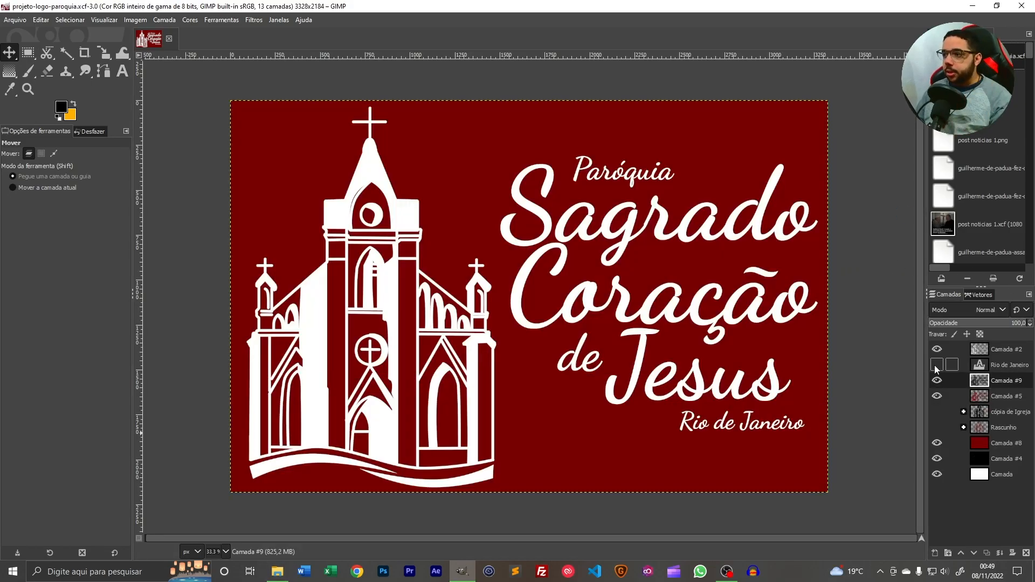
Add a blank layer above the Rio de Janeiro layer and merge it down into that layer
{"action": "right_click", "coordinate": [1001, 370]}
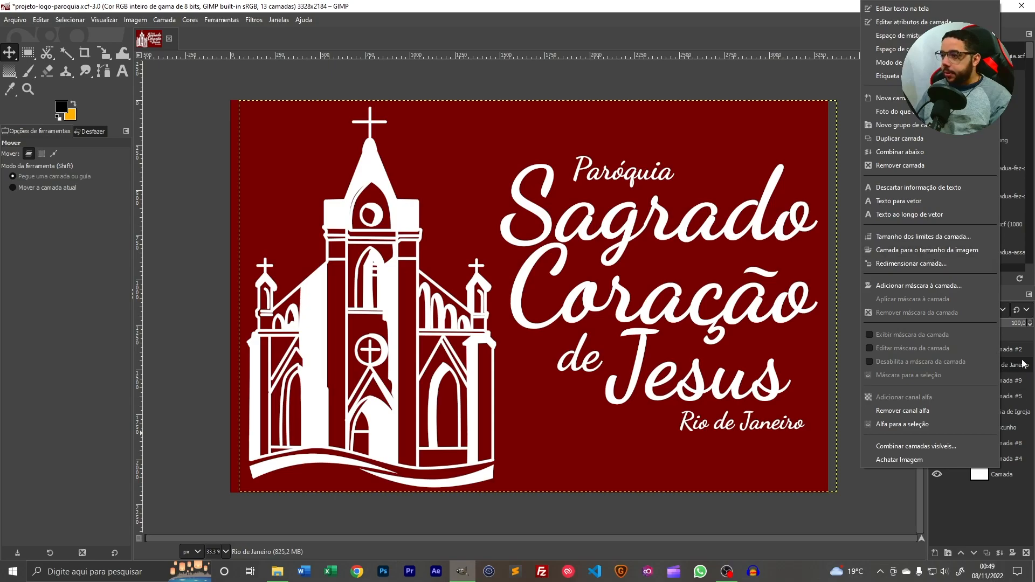
{"action": "left_click", "coordinate": [1016, 416]}
{"action": "left_click", "coordinate": [938, 553]}
{"action": "left_click", "coordinate": [964, 545]}
{"action": "right_click", "coordinate": [1002, 365]}
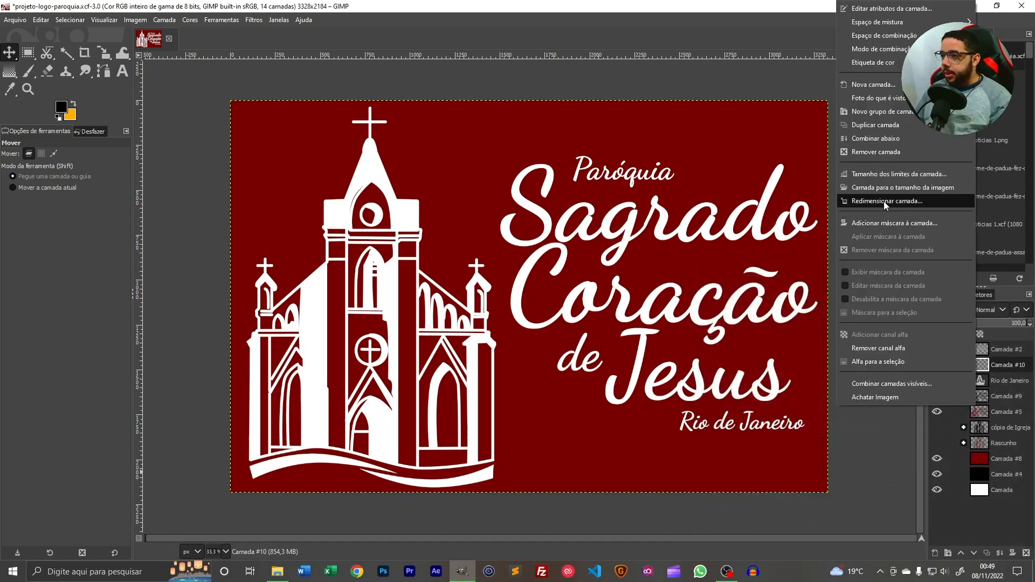
{"action": "left_click", "coordinate": [866, 143]}
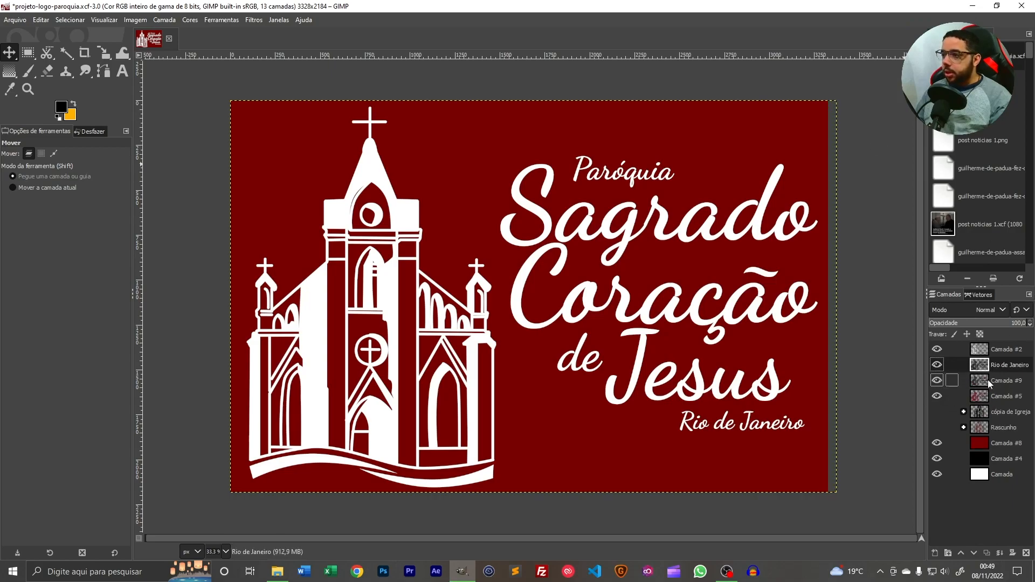
Hide Camada #2 and the Rio de Janeiro layer, and delete Camada #9
{"action": "left_click", "coordinate": [938, 351]}
{"action": "left_click", "coordinate": [938, 366]}
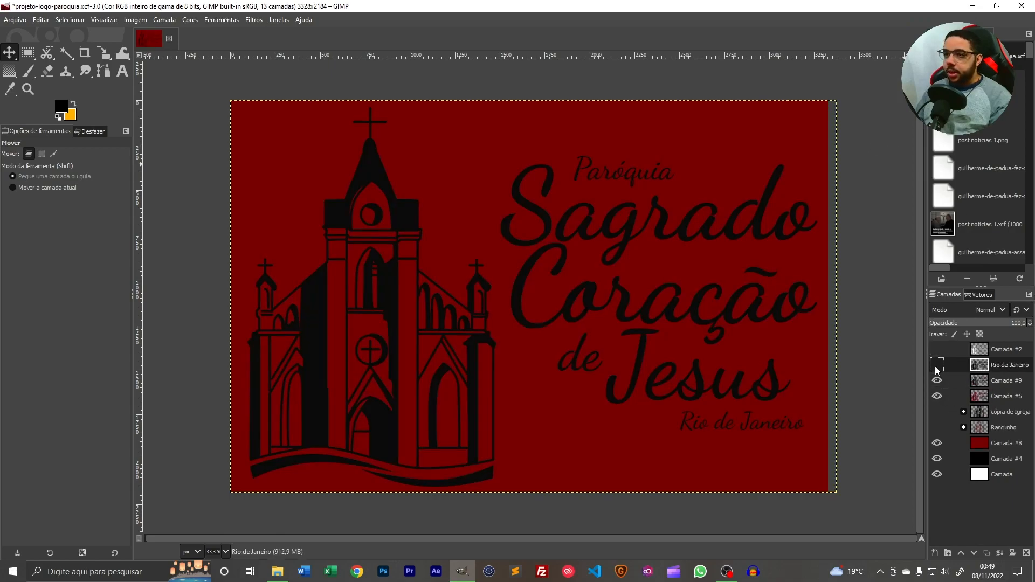
{"action": "left_click", "coordinate": [938, 381]}
{"action": "left_click", "coordinate": [997, 383]}
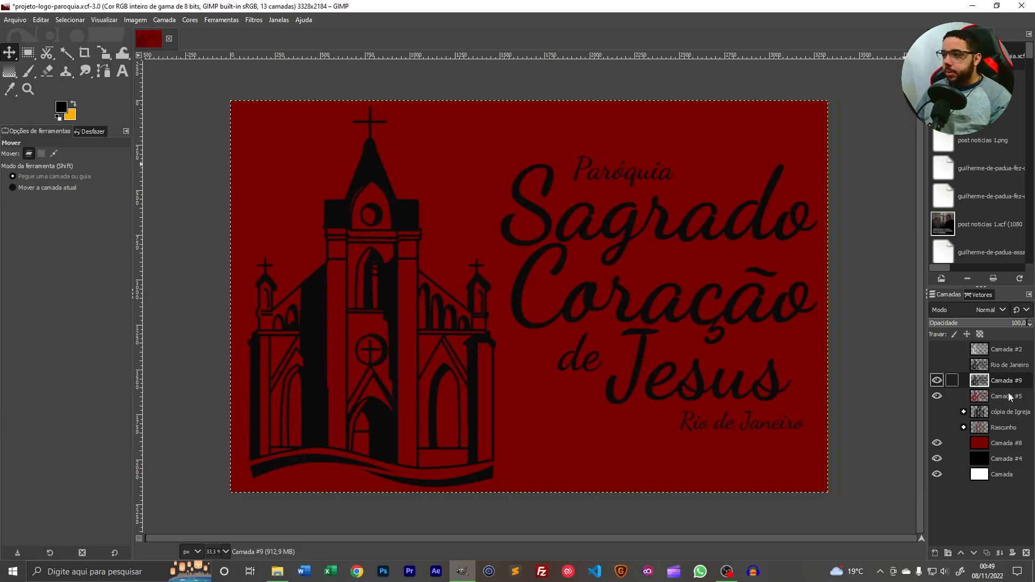
{"action": "left_click", "coordinate": [1026, 554]}
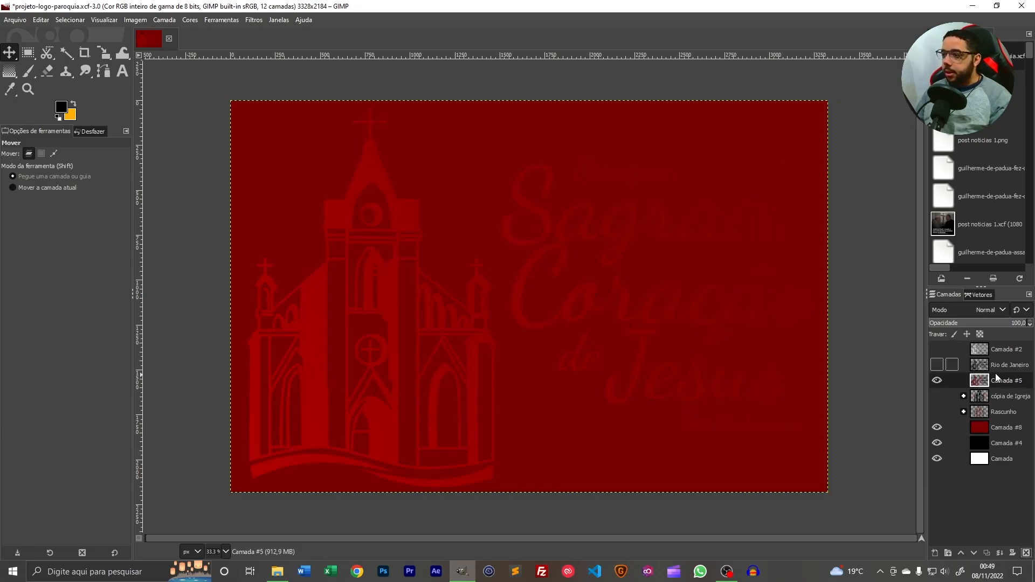
Hide Camada #5, Camada #8 and Camada #4, then show and select the black logo layer Rio de Janeiro
{"action": "left_click", "coordinate": [938, 382]}
{"action": "left_click", "coordinate": [938, 428]}
{"action": "left_click", "coordinate": [937, 443]}
{"action": "left_click", "coordinate": [937, 365]}
{"action": "left_click", "coordinate": [1004, 365]}
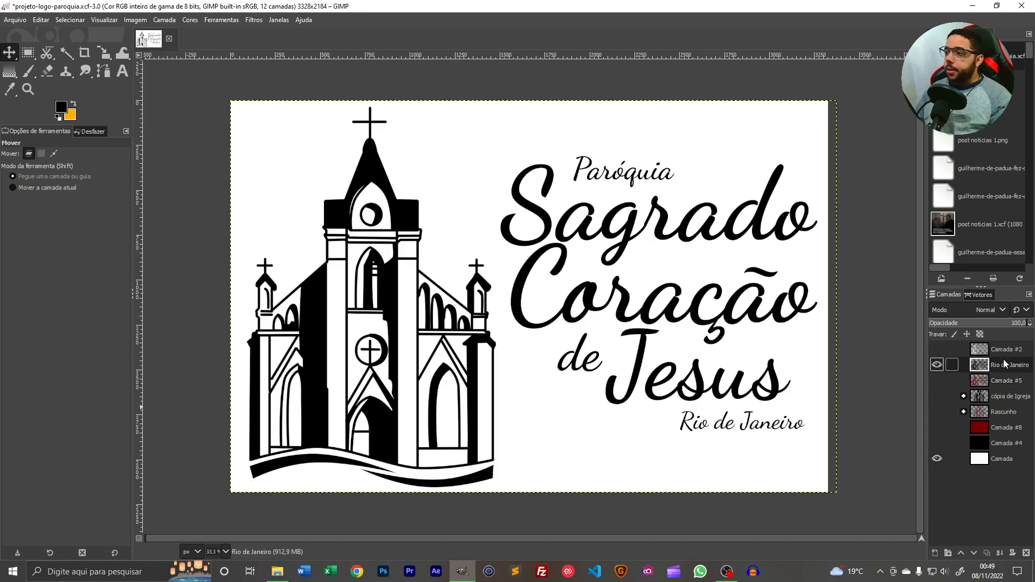
Duplicate the Rio de Janeiro layer, hide the original, and move the copy to the top at 12.6 opacity
{"action": "left_click", "coordinate": [987, 553]}
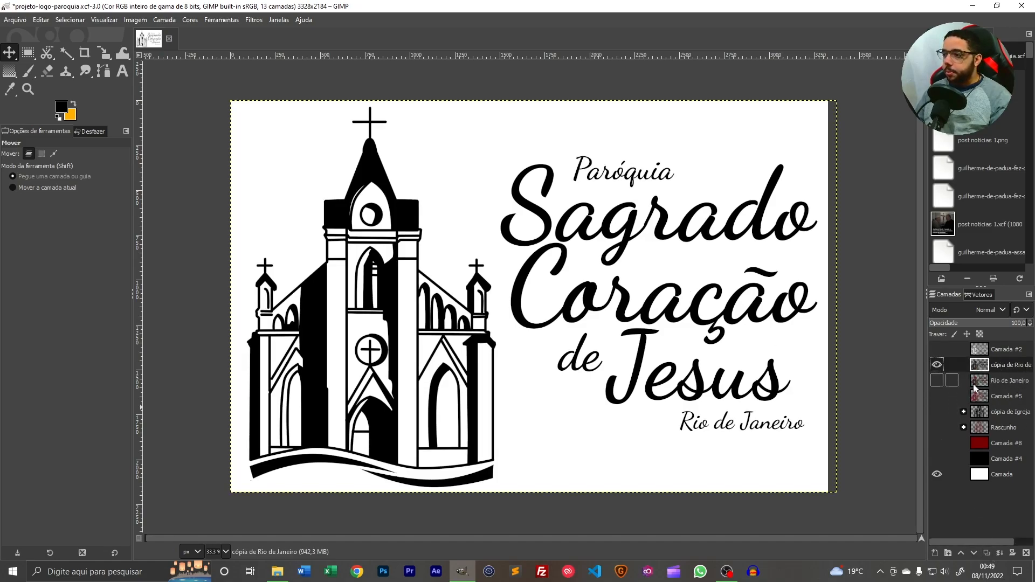
{"action": "left_click_drag", "start_coordinate": [1013, 323], "coordinate": [941, 320]}
{"action": "left_click_drag", "start_coordinate": [993, 367], "coordinate": [993, 346]}
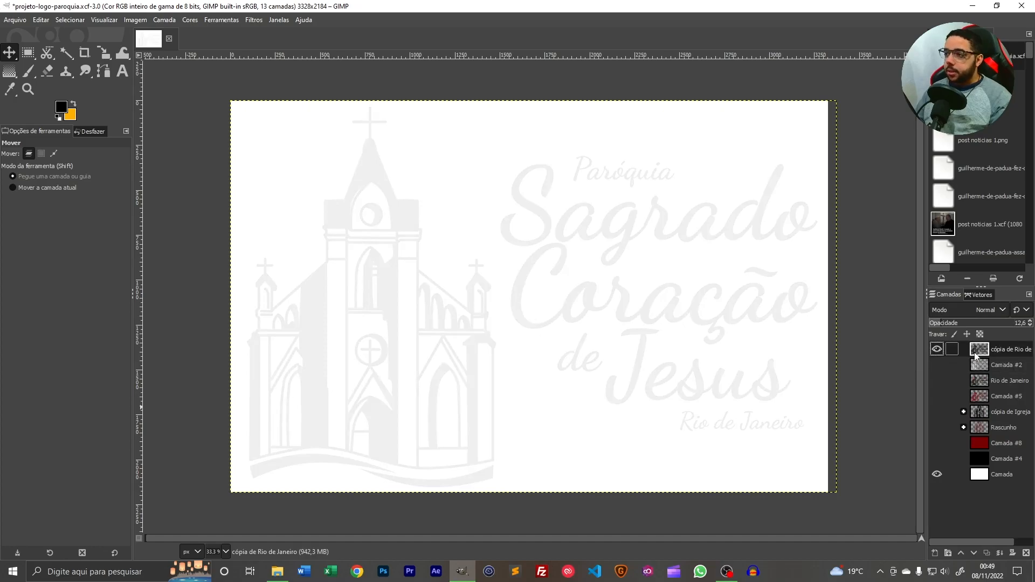
Add a blank layer on top and draw a full-height text box over the faded logo lettering
{"action": "left_click", "coordinate": [936, 553]}
{"action": "left_click", "coordinate": [964, 542]}
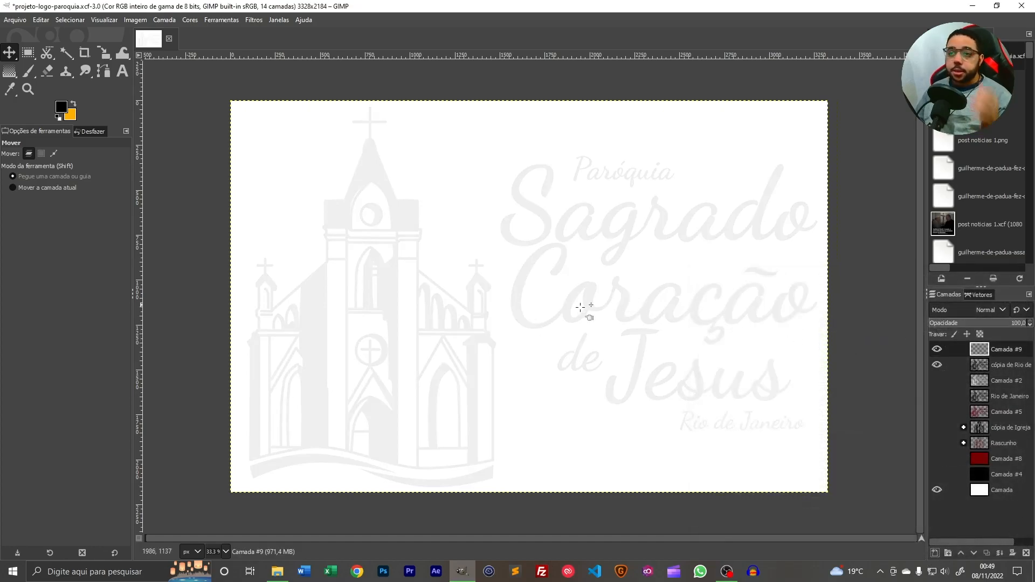
{"action": "left_click", "coordinate": [123, 70]}
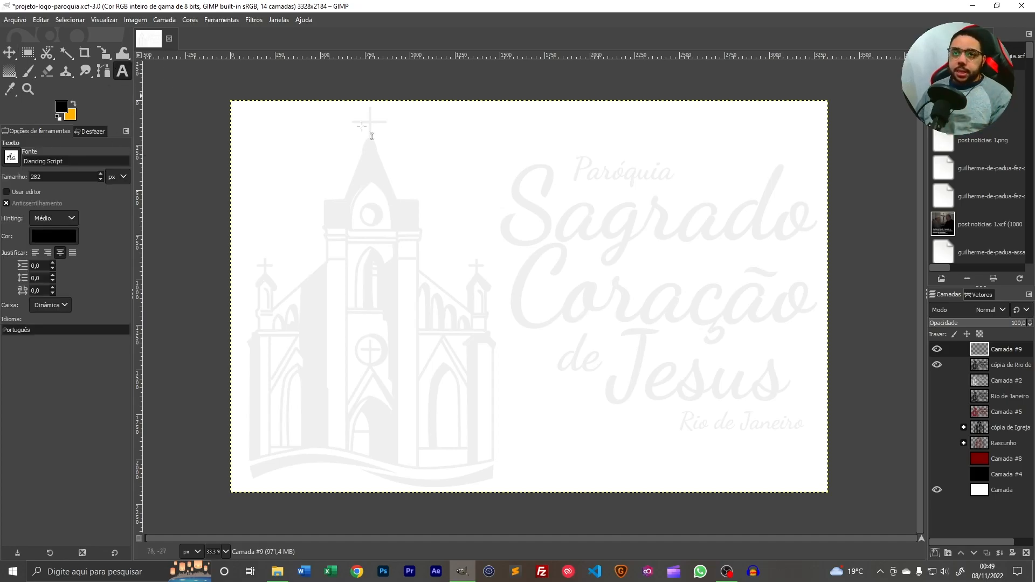
{"action": "left_click_drag", "start_coordinate": [485, 100], "coordinate": [821, 492]}
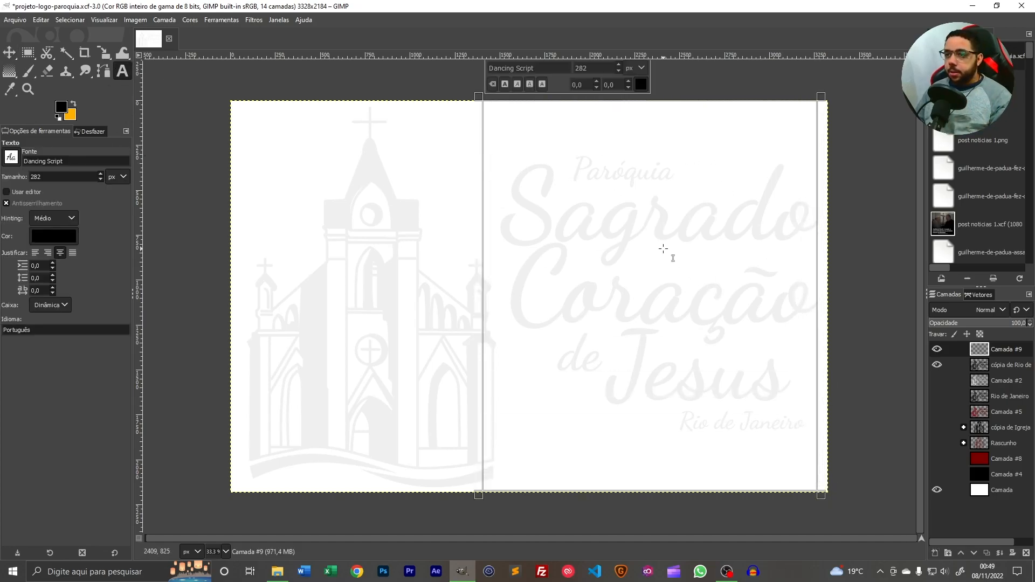
Enter "Paróquia", "Sagrado" and "Coração de" as three separate lines in the text box
{"action": "type", "text": "Pa"}
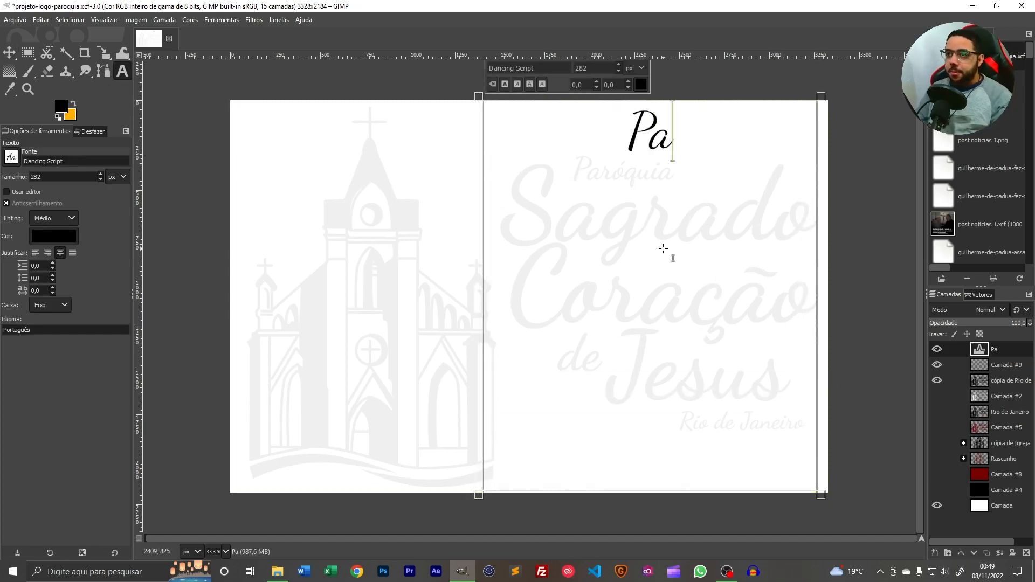
{"action": "type", "text": "róquia"}
{"action": "key", "text": "Return"}
{"action": "type", "text": "Sa"}
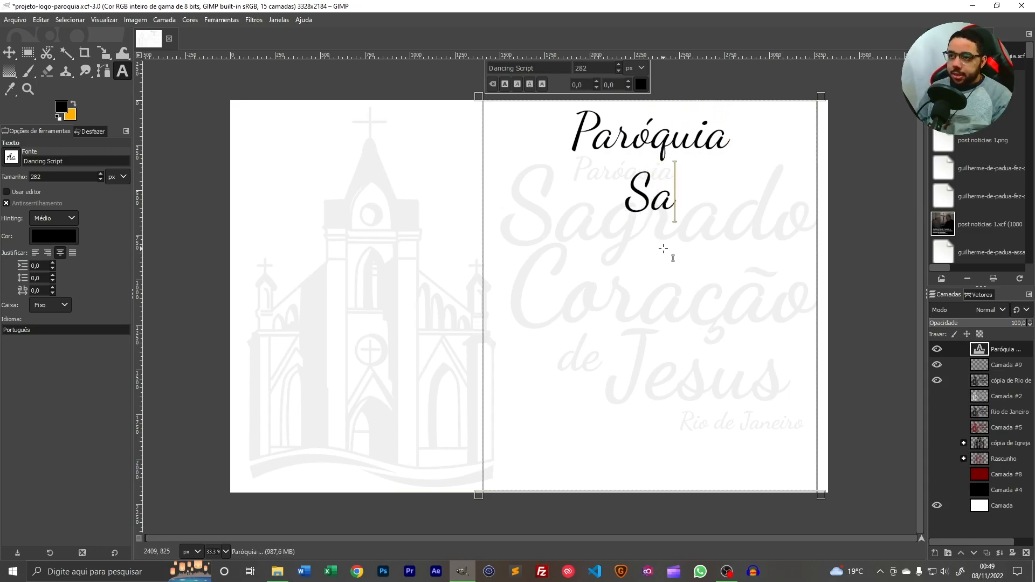
{"action": "type", "text": "grado"}
{"action": "key", "text": "Return"}
{"action": "type", "text": "Copr"}
{"action": "key", "text": "BackSpace"}
{"action": "key", "text": "BackSpace"}
{"action": "type", "text": "ração de"}
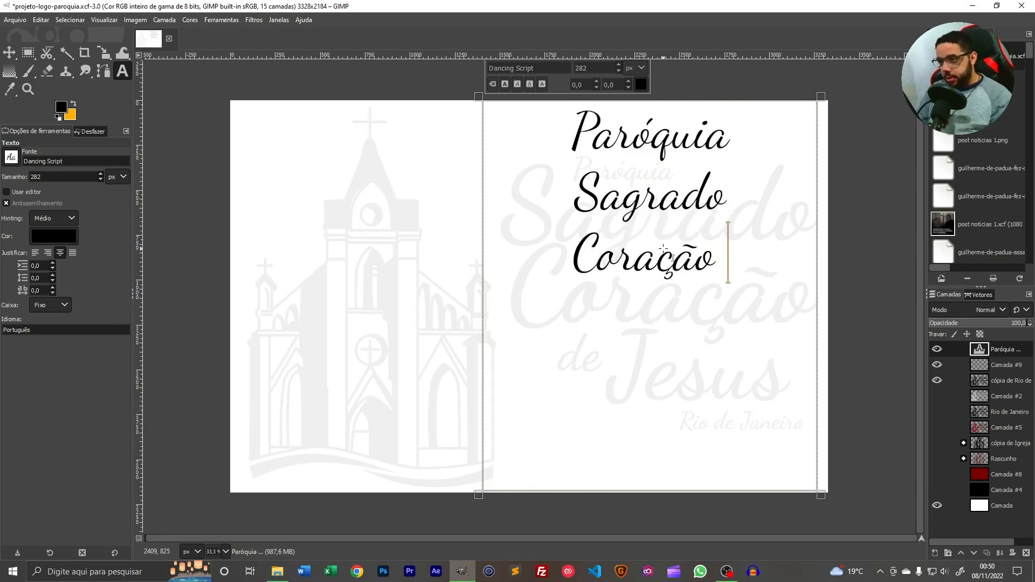
Add the lines "Jesus" and "Rio de Janeiro" below "Coração de", correcting the typing errors
{"action": "key", "text": "Return"}
{"action": "type", "text": "Jedsus"}
{"action": "key", "text": "BackSpace"}
{"action": "key", "text": "BackSpace"}
{"action": "key", "text": "BackSpace"}
{"action": "key", "text": "BackSpace"}
{"action": "type", "text": "sus"}
{"action": "key", "text": "Return"}
{"action": "type", "text": "Rio deJaneiro"}
{"action": "key", "text": "Left"}
{"action": "key", "text": "Left"}
{"action": "key", "text": "Left"}
{"action": "key", "text": "Left"}
{"action": "key", "text": "Left"}
{"action": "key", "text": "Left"}
{"action": "key", "text": "Left"}
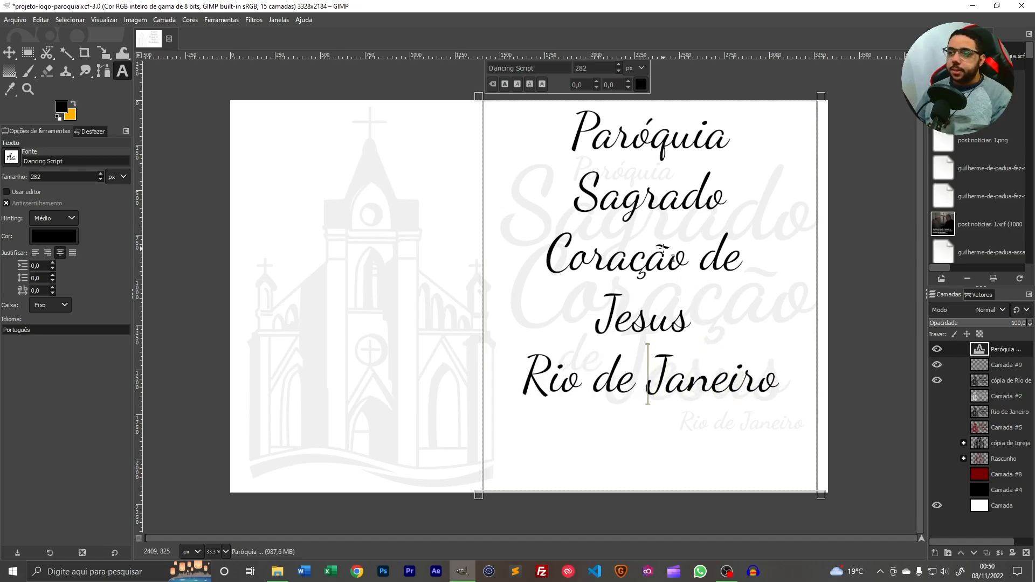
Widen the text box across the church drawing and join "Paróquia", "Sagrado", "Coração de" and "Jesus" into one continuous paragraph
{"action": "left_click_drag", "start_coordinate": [481, 324], "coordinate": [273, 320]}
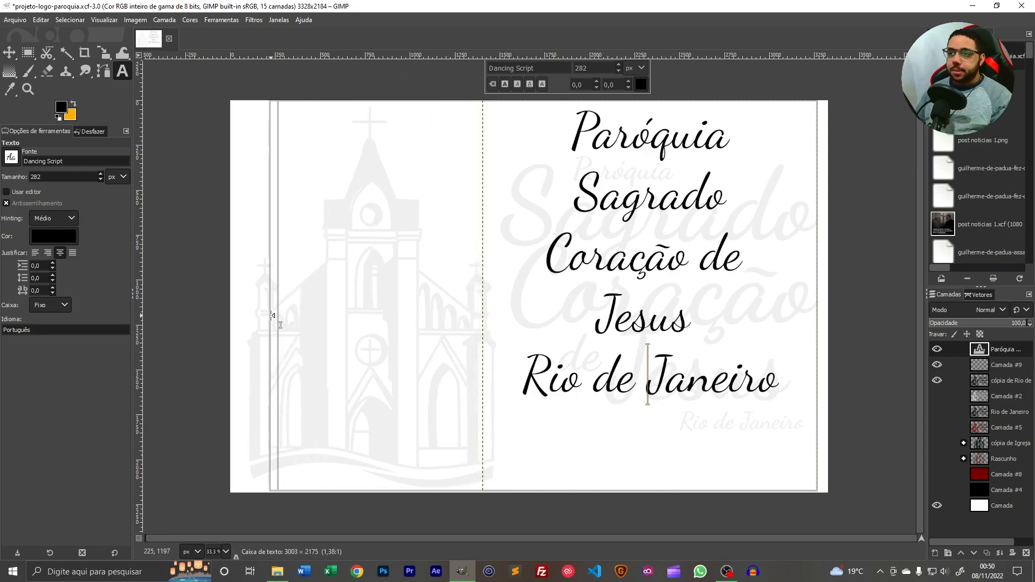
{"action": "left_click", "coordinate": [473, 193]}
{"action": "key", "text": "BackSpace"}
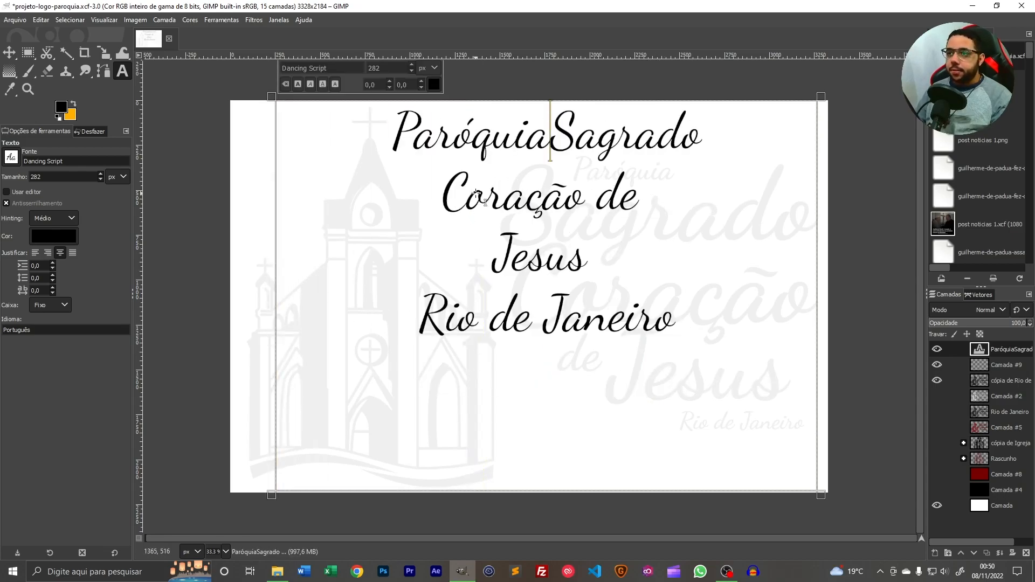
{"action": "key", "text": "Home"}
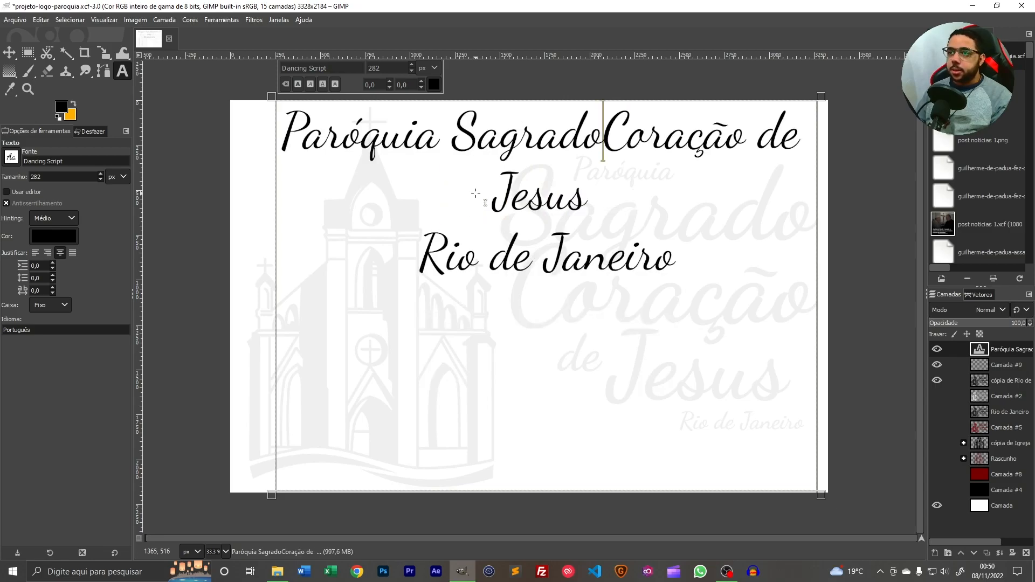
{"action": "key", "text": "BackSpace"}
{"action": "key", "text": "Down"}
{"action": "key", "text": "Down"}
{"action": "key", "text": "Left"}
{"action": "key", "text": "Up"}
{"action": "key", "text": "Left"}
{"action": "key", "text": "Left"}
{"action": "key", "text": "BackSpace"}
{"action": "key", "text": "Down"}
{"action": "key", "text": "BackSpace"}
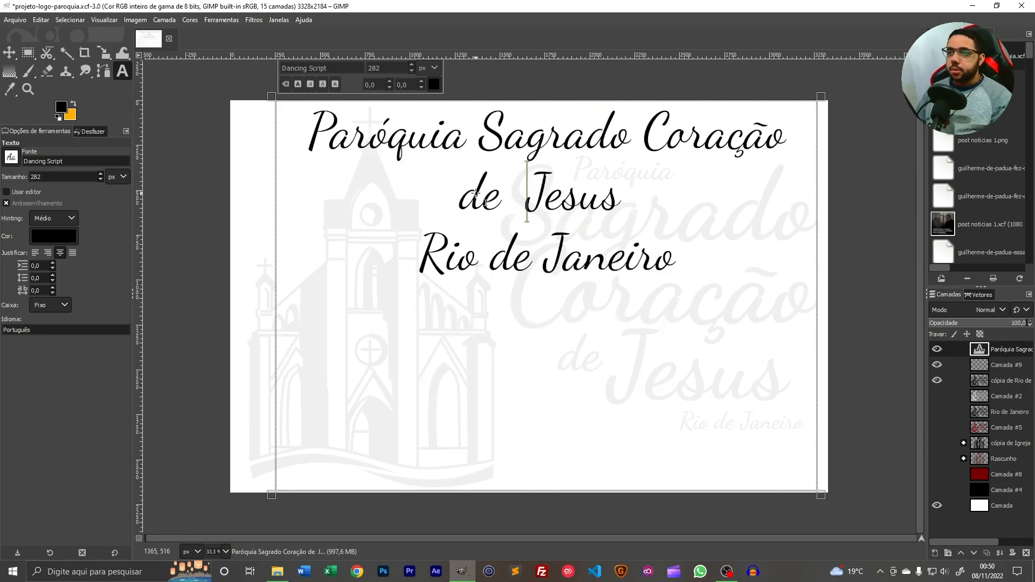
Join "Rio de Janeiro" to the same paragraph and shrink the text box to the area of the faded lettering
{"action": "key", "text": "Left"}
{"action": "key", "text": "Left"}
{"action": "key", "text": "Left"}
{"action": "key", "text": "Left"}
{"action": "key", "text": "Left"}
{"action": "key", "text": "Left"}
{"action": "key", "text": "BackSpace"}
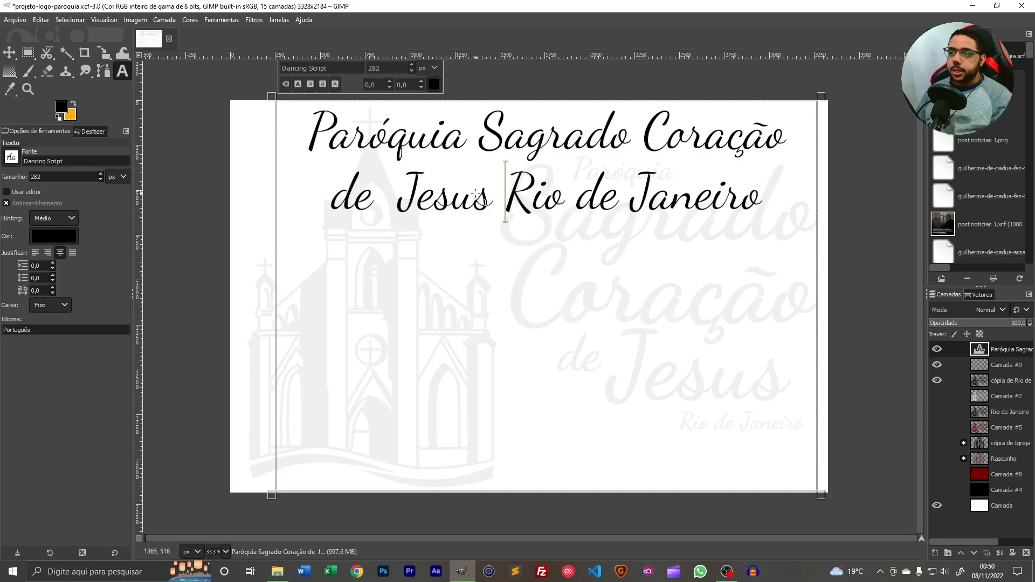
{"action": "left_click_drag", "start_coordinate": [293, 108], "coordinate": [431, 237]}
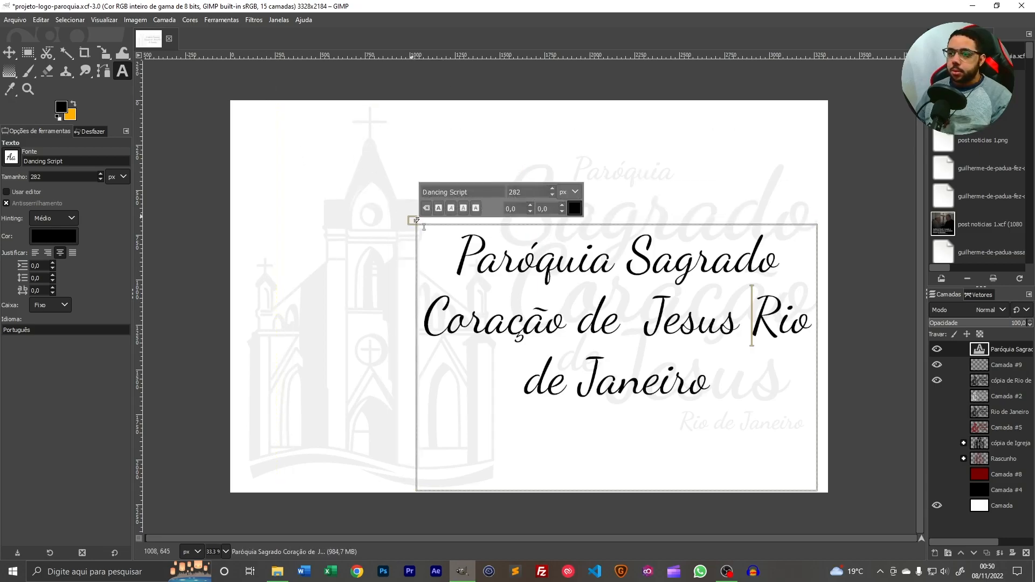
{"action": "left_click_drag", "start_coordinate": [411, 328], "coordinate": [494, 331]}
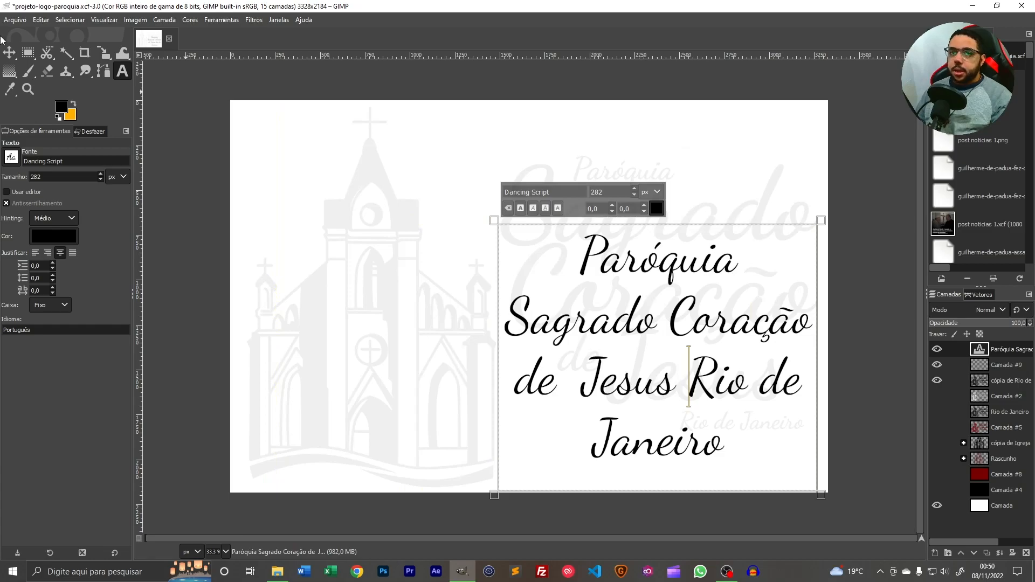
Make the whole text block bold and move it up over the faded lettering
{"action": "key", "text": "ctrl+a"}
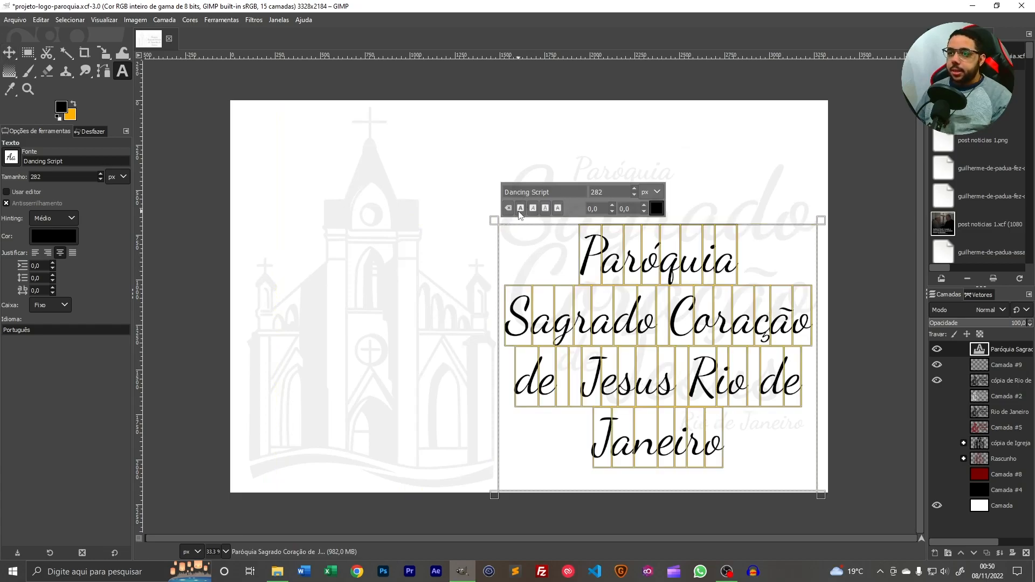
{"action": "key", "text": "m"}
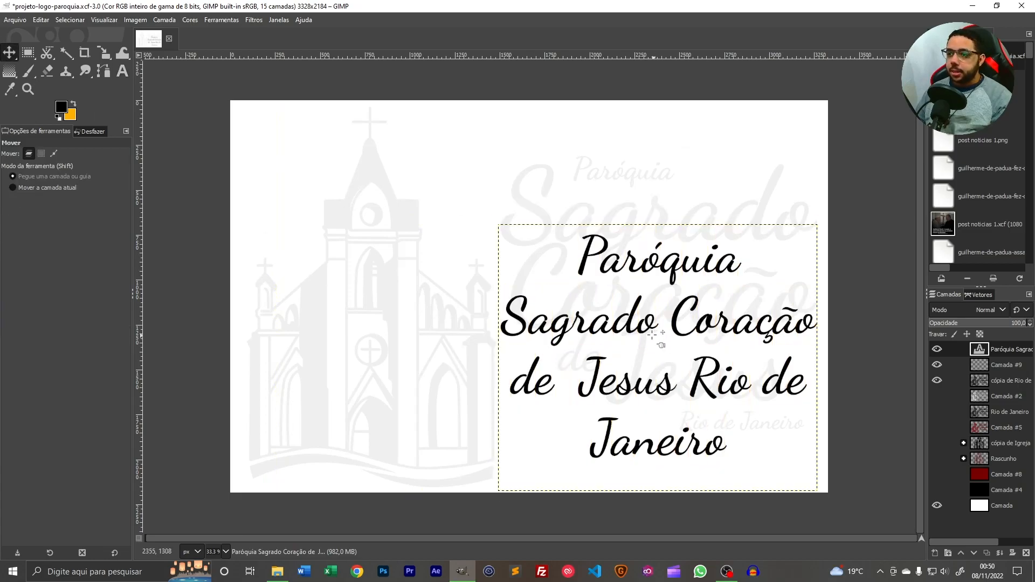
{"action": "left_click_drag", "start_coordinate": [648, 325], "coordinate": [650, 265]}
Briefly show the original Rio de Janeiro layer for comparison and hide it again
{"action": "left_click", "coordinate": [1022, 495]}
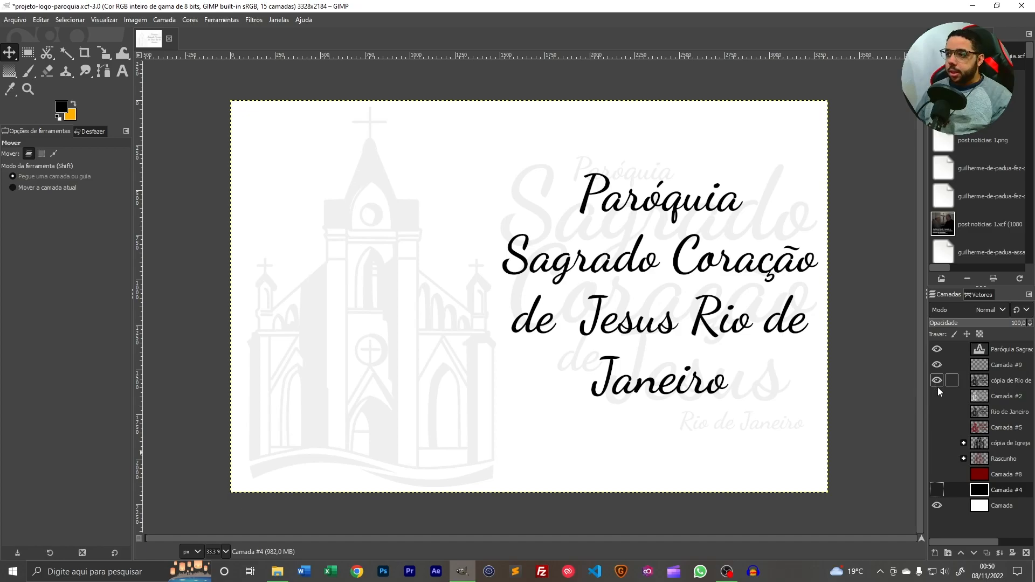
{"action": "left_click", "coordinate": [937, 412]}
{"action": "left_click", "coordinate": [938, 412]}
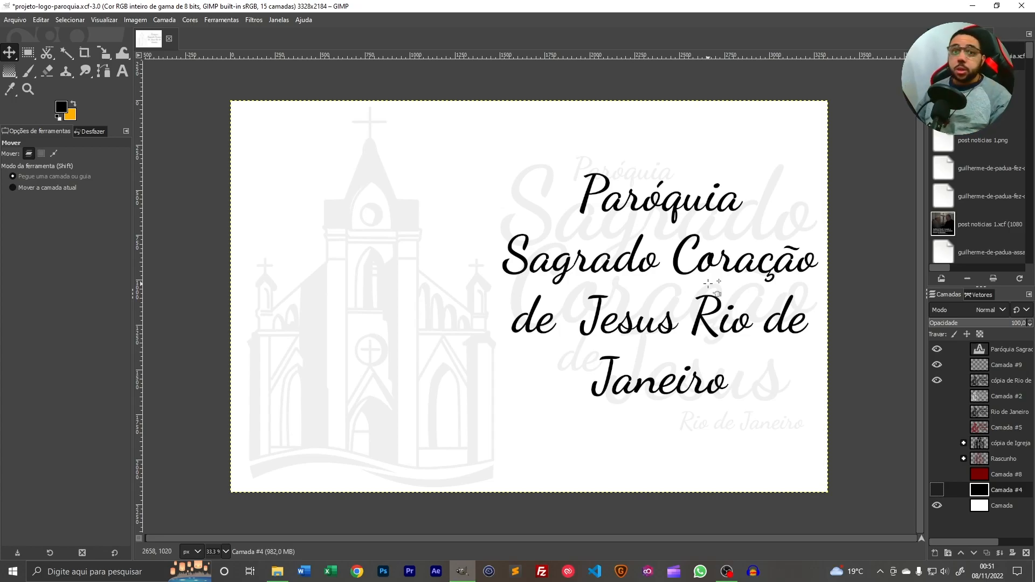
Delete everything after "Paróquia" in the text layer, leaving only that word
{"action": "scroll", "coordinate": [674, 185], "scroll_direction": "up", "scroll_amount": 1}
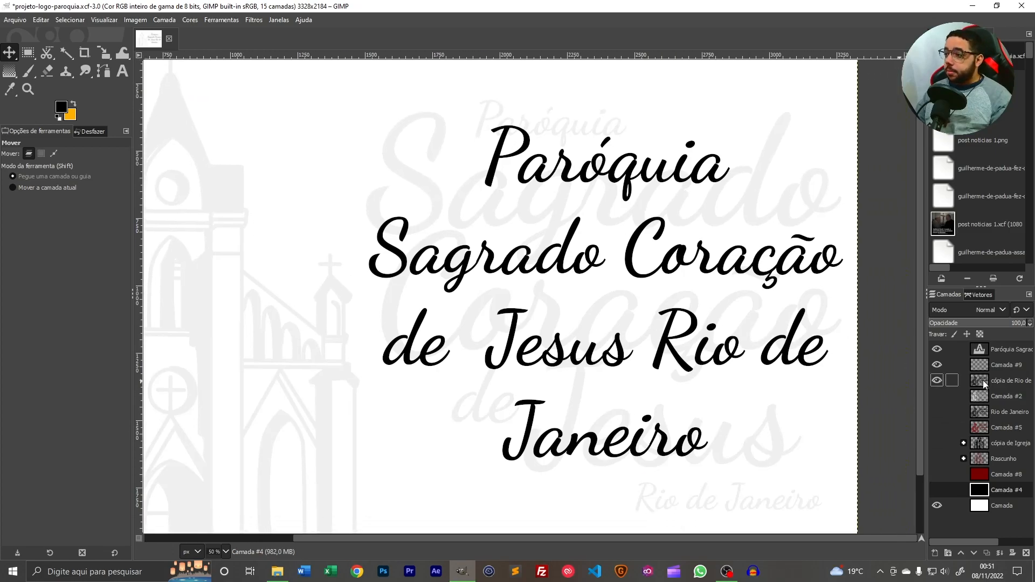
{"action": "left_click", "coordinate": [1011, 351]}
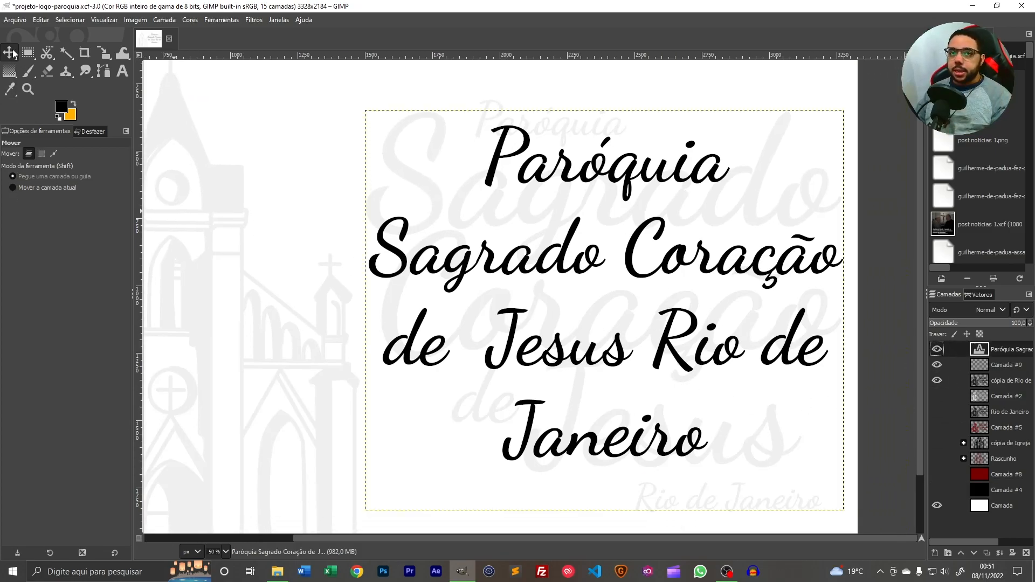
{"action": "left_click", "coordinate": [123, 71]}
{"action": "scroll", "coordinate": [612, 314], "scroll_direction": "down", "scroll_amount": 1}
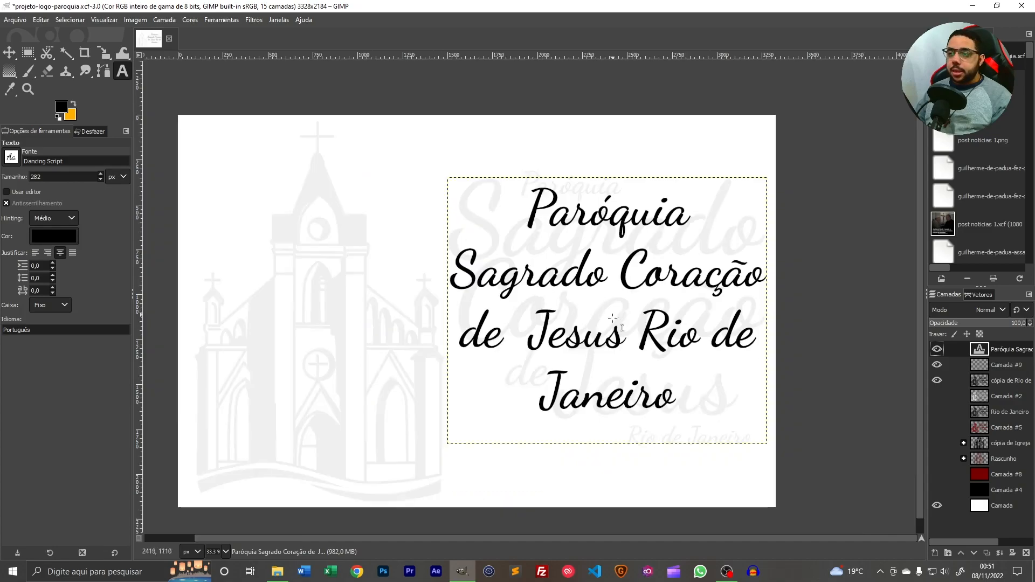
{"action": "left_click", "coordinate": [473, 286]}
{"action": "left_click_drag", "start_coordinate": [473, 287], "coordinate": [723, 405]}
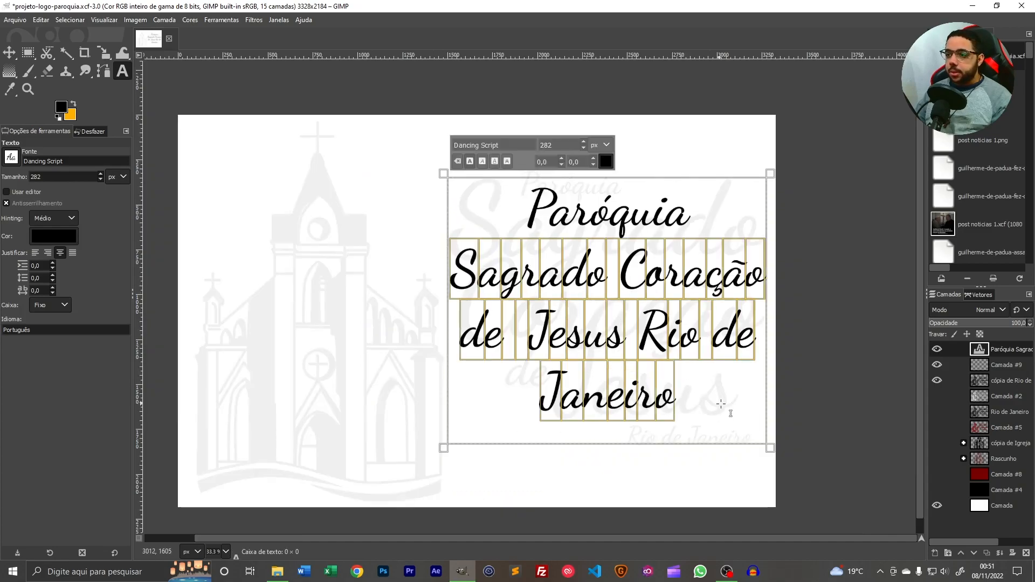
{"action": "key", "text": "BackSpace"}
{"action": "key", "text": "BackSpace"}
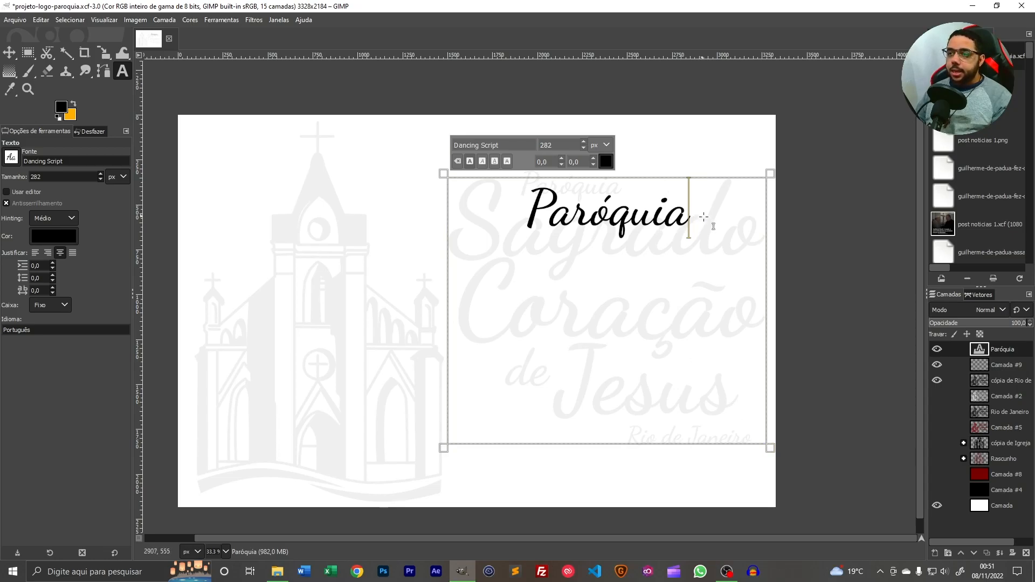
Switch the "Paróquia" text box to dynamic sizing and move the word up beside its faded counterpart
{"action": "left_click_drag", "start_coordinate": [769, 447], "coordinate": [789, 482]}
{"action": "left_click", "coordinate": [779, 470]}
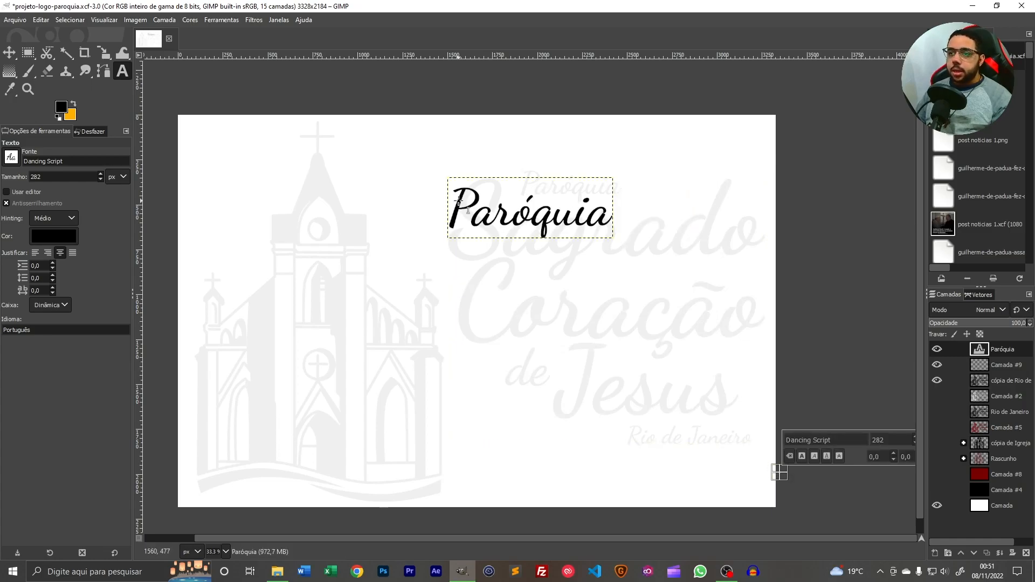
{"action": "scroll", "coordinate": [563, 203], "scroll_direction": "up", "scroll_amount": 1}
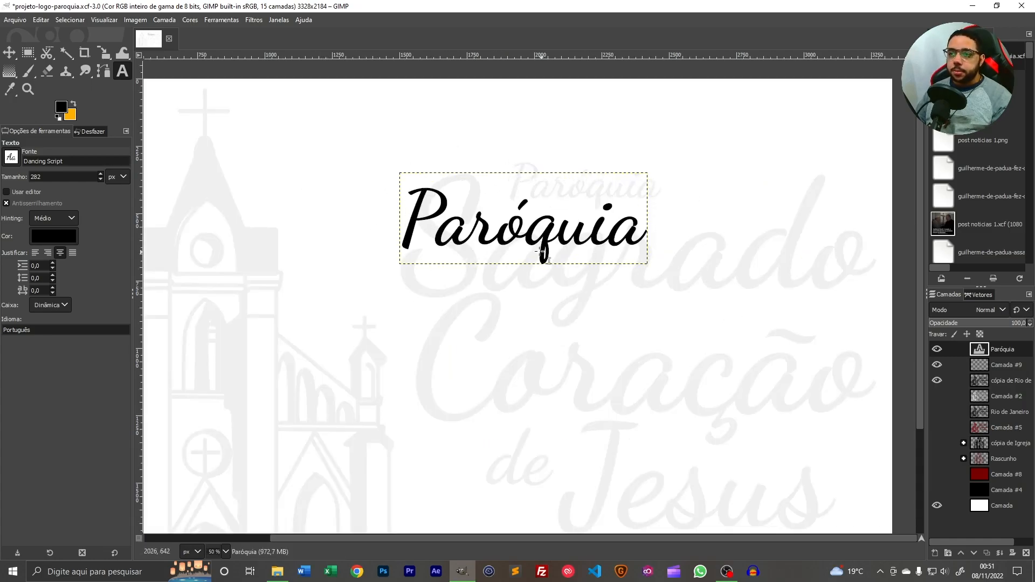
{"action": "left_click", "coordinate": [9, 52]}
{"action": "left_click_drag", "start_coordinate": [496, 237], "coordinate": [602, 193]}
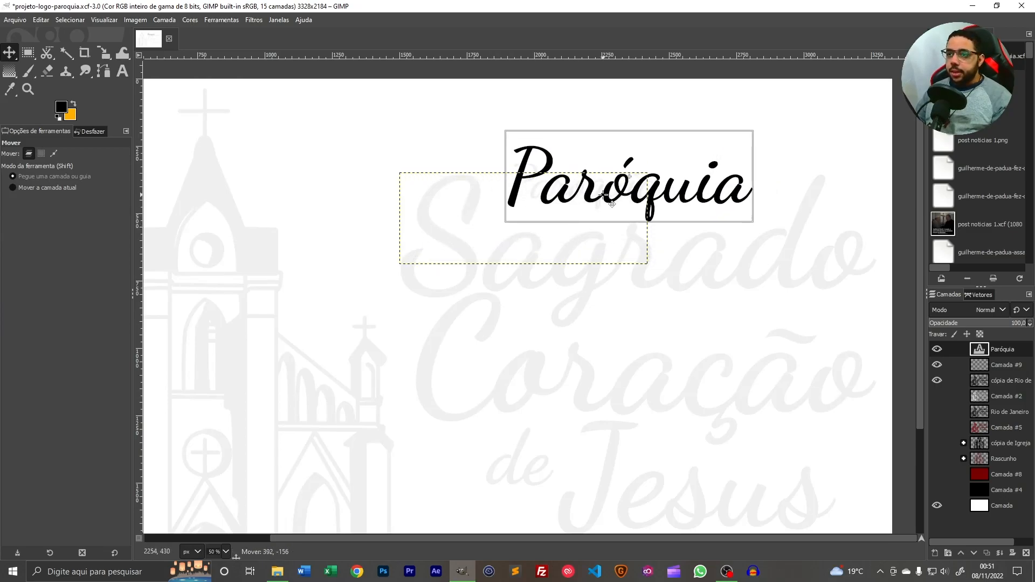
Set "Paróquia" to 172 px and align it exactly over the faded "Paróquia"
{"action": "left_click", "coordinate": [124, 71]}
{"action": "left_click", "coordinate": [614, 140]}
{"action": "left_click", "coordinate": [100, 182]}
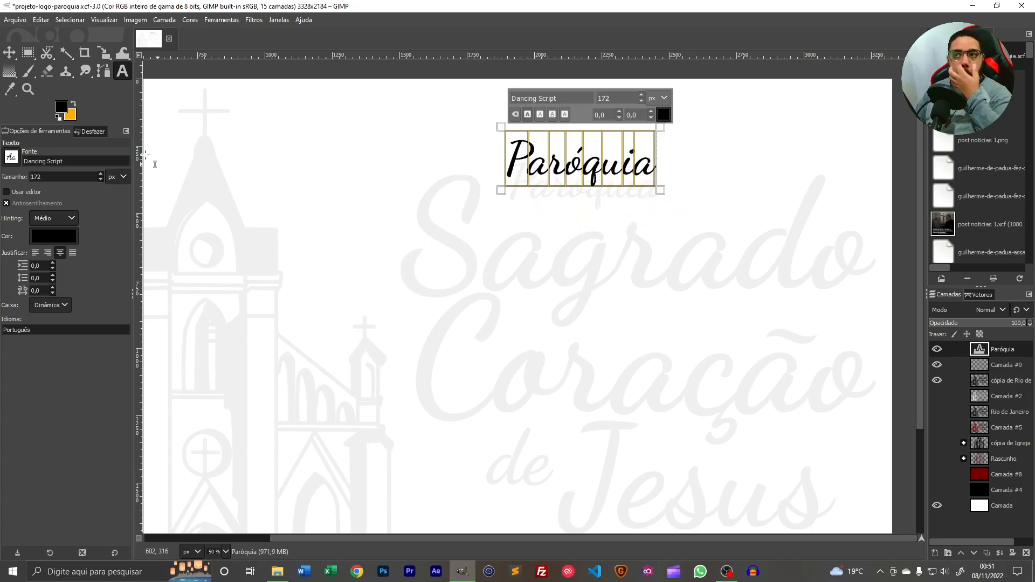
{"action": "left_click", "coordinate": [9, 52]}
{"action": "scroll", "coordinate": [567, 154], "scroll_direction": "up", "scroll_amount": 1}
{"action": "left_click_drag", "start_coordinate": [550, 170], "coordinate": [558, 206]}
{"action": "scroll", "coordinate": [623, 326], "scroll_direction": "down", "scroll_amount": 2}
{"action": "left_click_drag", "start_coordinate": [584, 360], "coordinate": [512, 354]}
{"action": "scroll", "coordinate": [554, 312], "scroll_direction": "up", "scroll_amount": 1}
{"action": "left_click", "coordinate": [29, 154]}
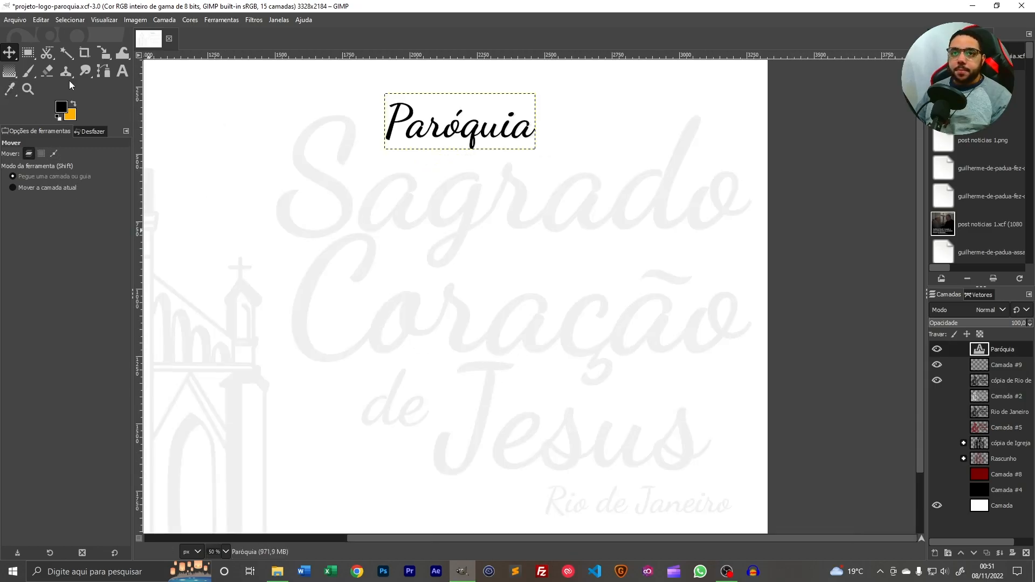
Add a separate text layer reading "Sagrado" over its faded counterpart and make its text box dynamic
{"action": "left_click", "coordinate": [124, 71]}
{"action": "left_click_drag", "start_coordinate": [263, 108], "coordinate": [751, 275]}
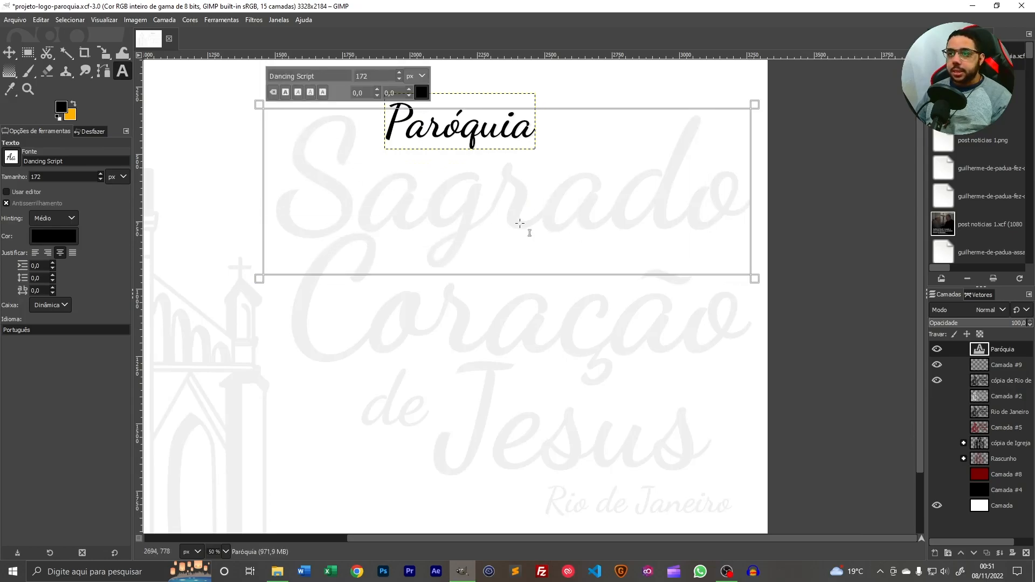
{"action": "type", "text": "Sagrado"}
{"action": "key", "text": "ctrl+a"}
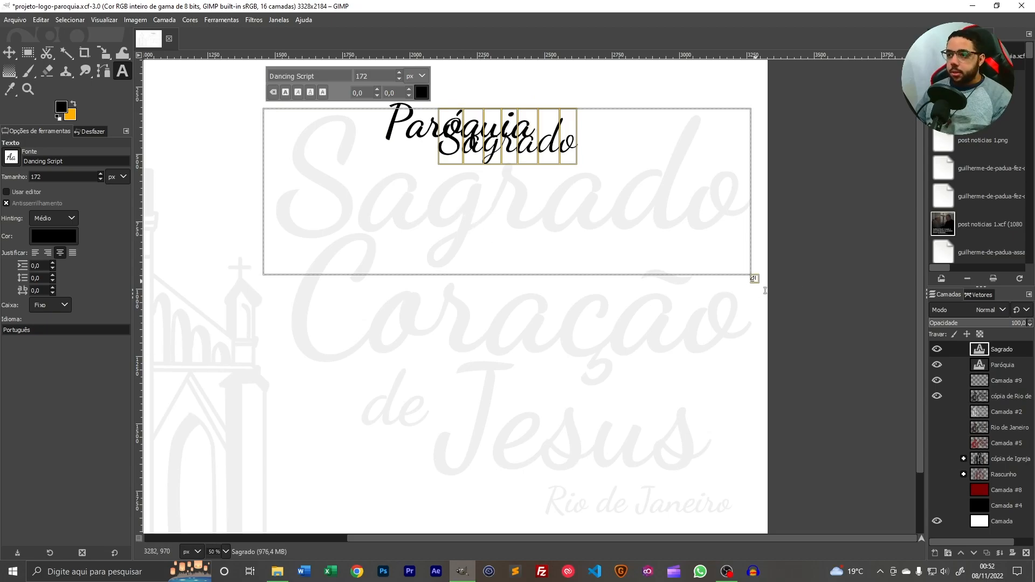
{"action": "left_click", "coordinate": [755, 280]}
Make "Sagrado" bold, enlarge it to 515 px and move it onto the faded word
{"action": "left_click", "coordinate": [363, 141]}
{"action": "key", "text": "ctrl+a"}
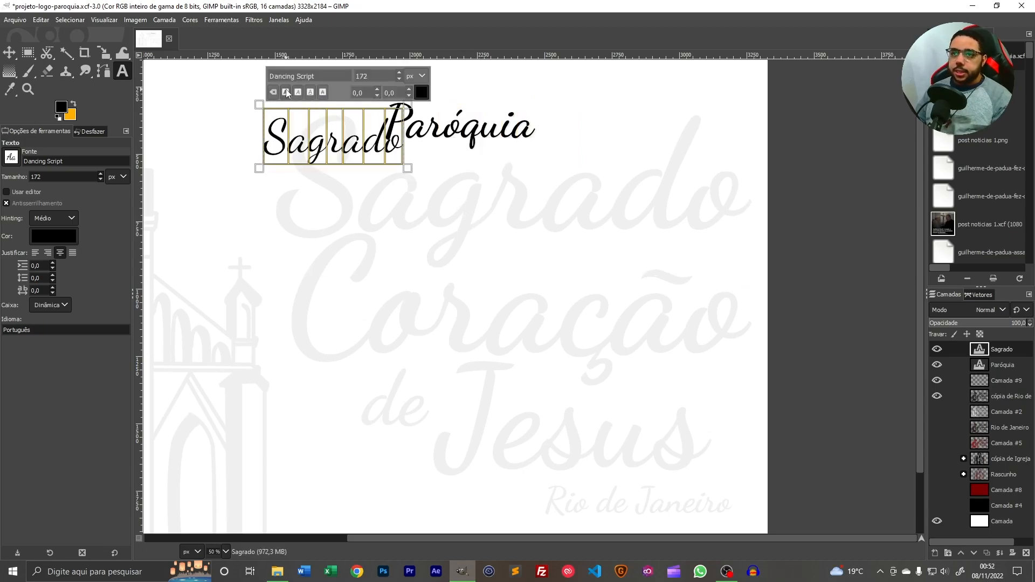
{"action": "left_click", "coordinate": [286, 93]}
{"action": "left_click_drag", "start_coordinate": [99, 176], "coordinate": [106, 179]}
{"action": "left_click", "coordinate": [9, 52]}
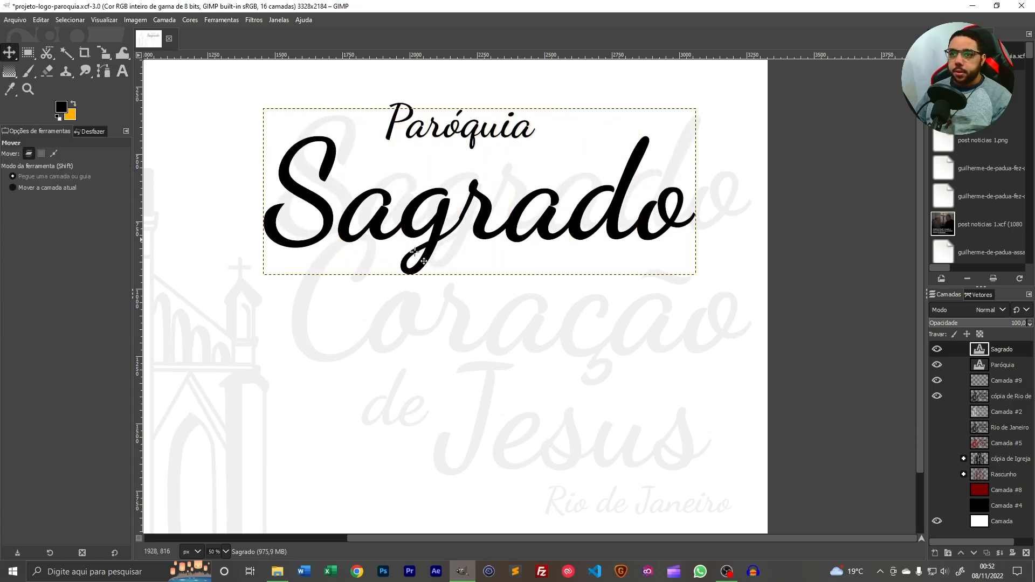
{"action": "left_click_drag", "start_coordinate": [350, 237], "coordinate": [365, 215]}
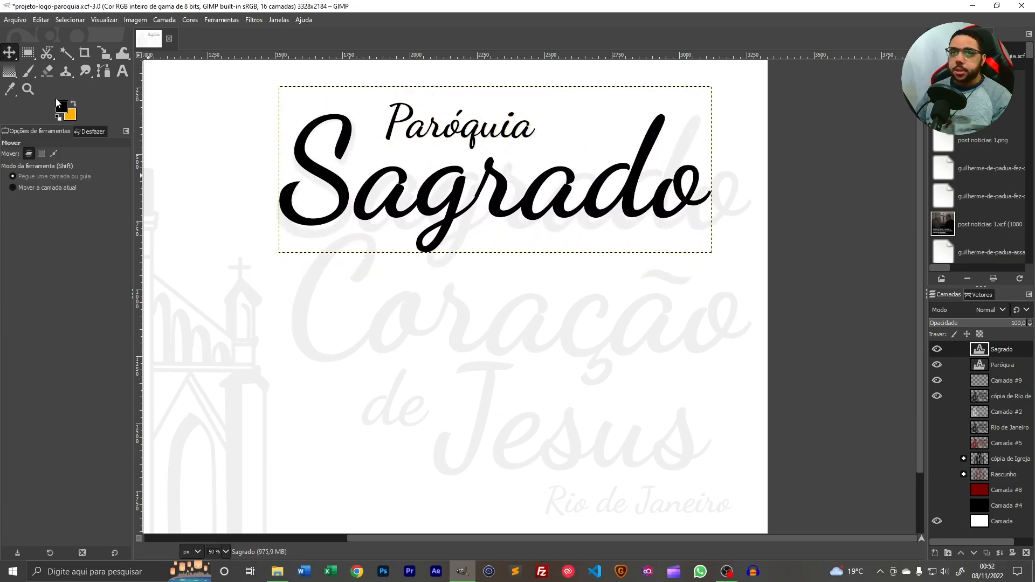
Increase the "Sagrado" text size to 562 px and nudge it to match the faded word
{"action": "left_click", "coordinate": [123, 71]}
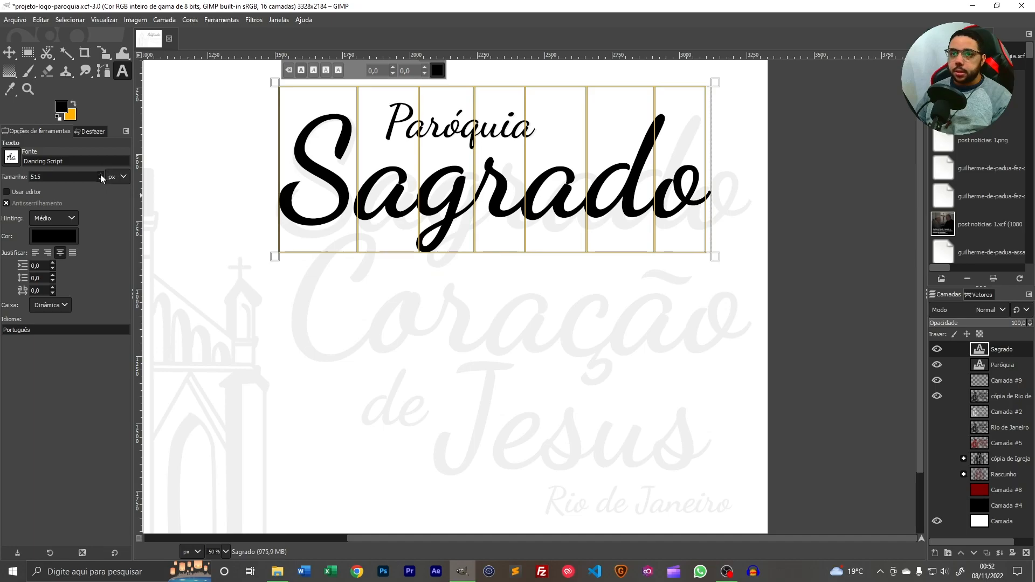
{"action": "scroll", "coordinate": [101, 176], "scroll_direction": "up", "scroll_amount": 20}
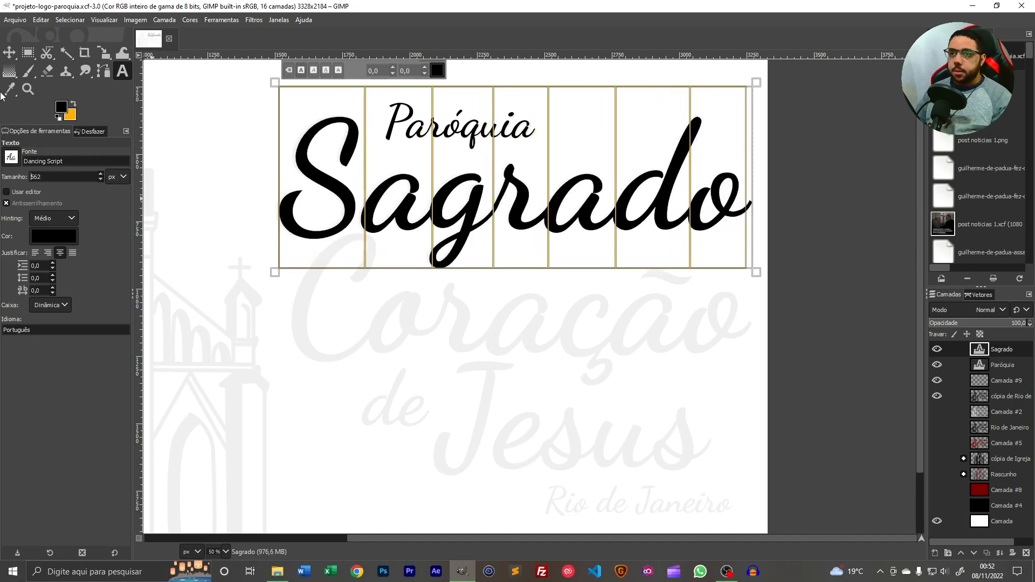
{"action": "left_click", "coordinate": [9, 52]}
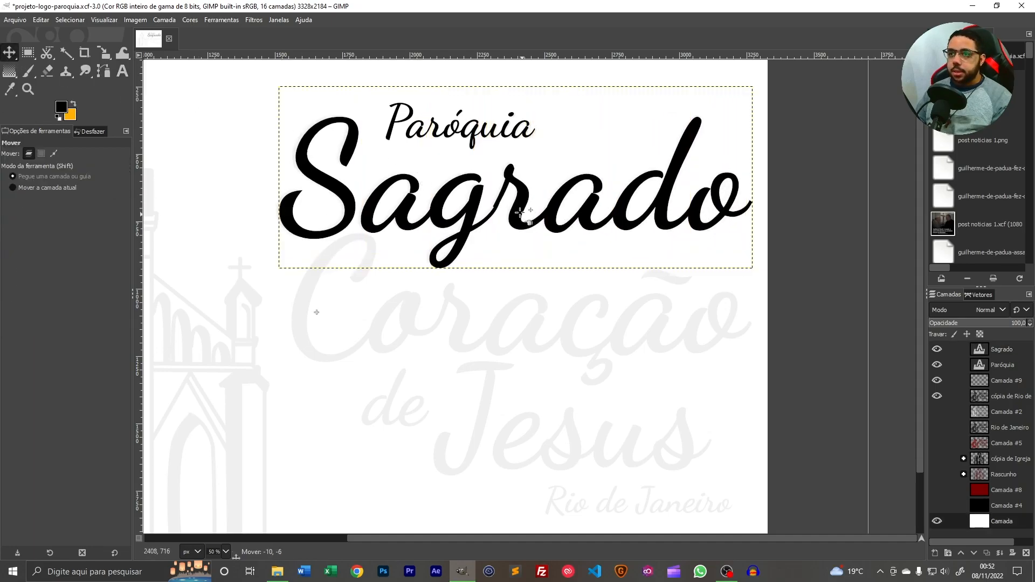
{"action": "left_click_drag", "start_coordinate": [523, 213], "coordinate": [522, 213]}
Draw a new text box over the faded "Coração" and enter "Coração" in it
{"action": "scroll", "coordinate": [405, 270], "scroll_direction": "down", "scroll_amount": 3}
{"action": "key", "text": "t"}
{"action": "left_click_drag", "start_coordinate": [286, 323], "coordinate": [737, 161]}
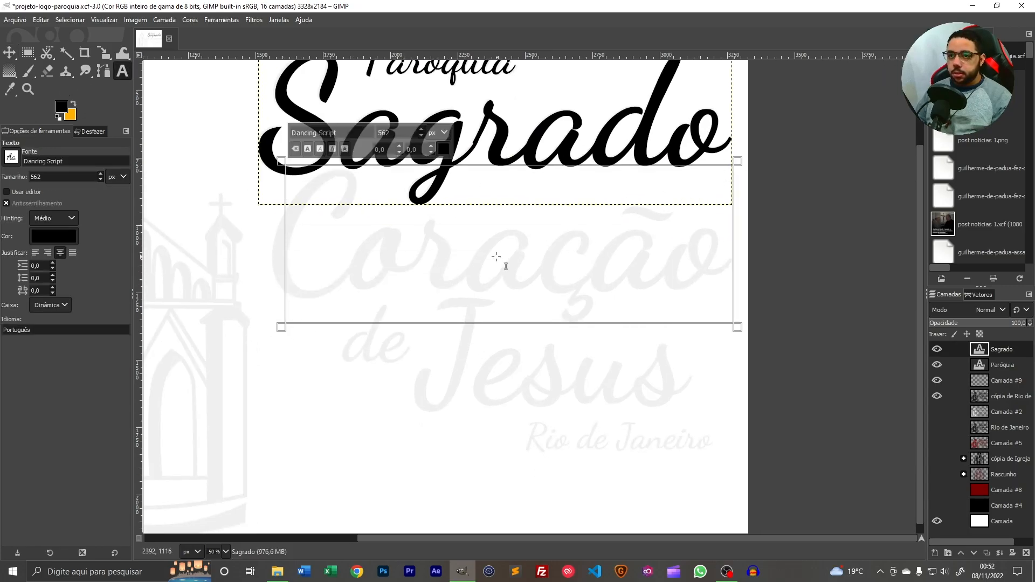
{"action": "type", "text": "Coração"}
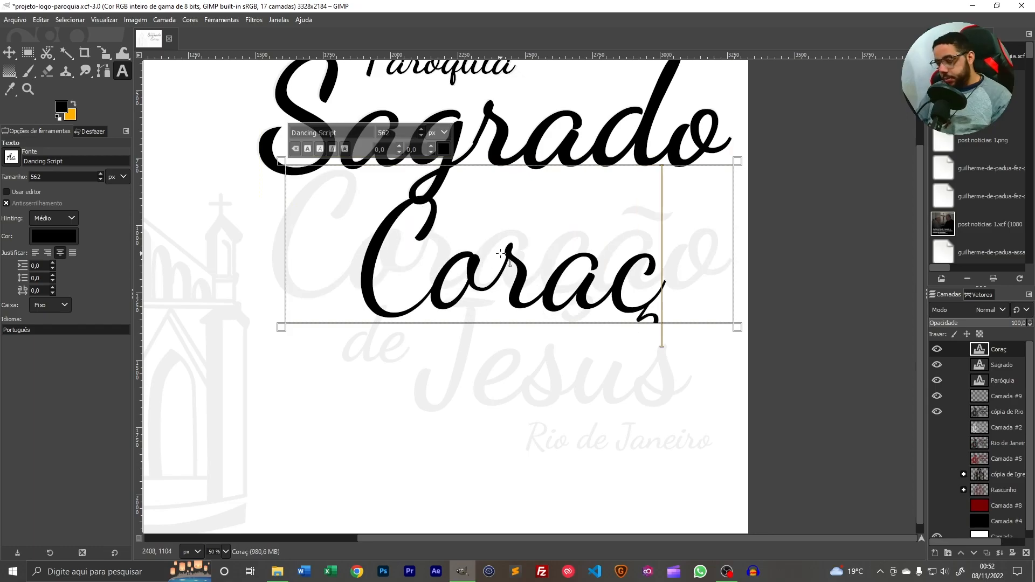
Set "Coração" to 608 px with a dynamic text box and align it over the faded word
{"action": "left_click", "coordinate": [9, 52]}
{"action": "left_click_drag", "start_coordinate": [378, 281], "coordinate": [353, 256]}
{"action": "left_click", "coordinate": [123, 71]}
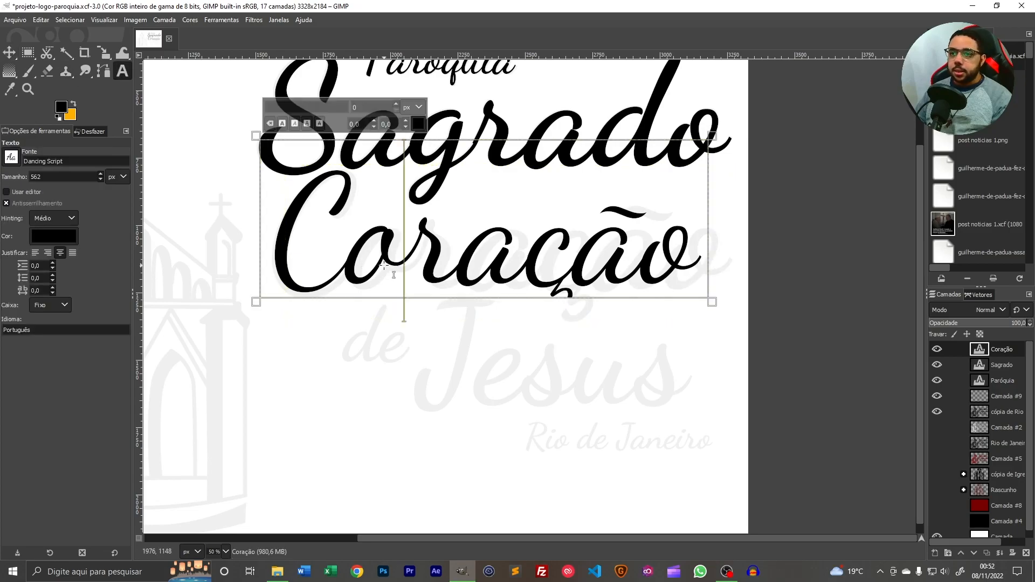
{"action": "left_click", "coordinate": [102, 174]}
{"action": "left_click", "coordinate": [711, 304]}
{"action": "left_click", "coordinate": [9, 53]}
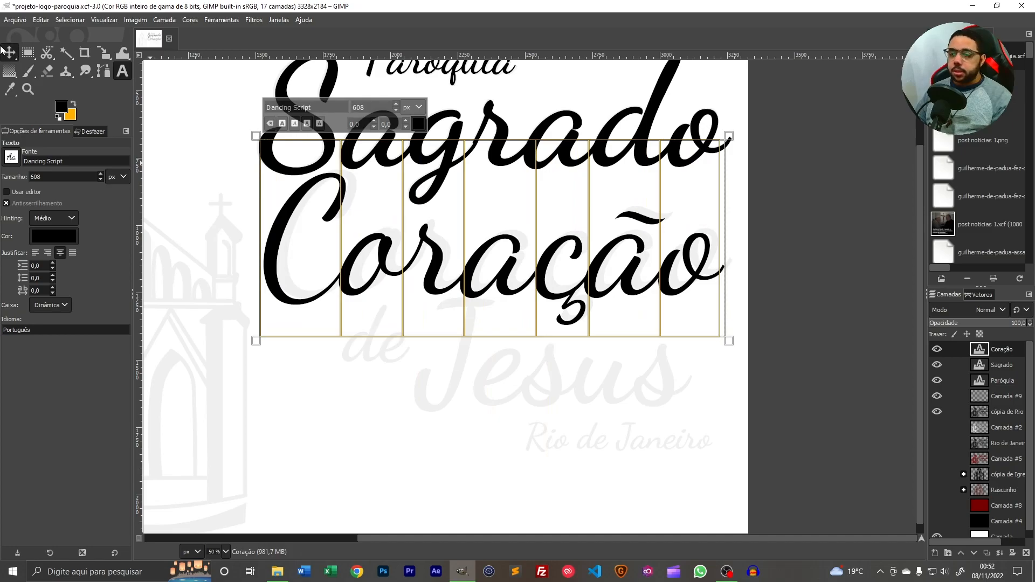
{"action": "left_click_drag", "start_coordinate": [463, 281], "coordinate": [472, 277]}
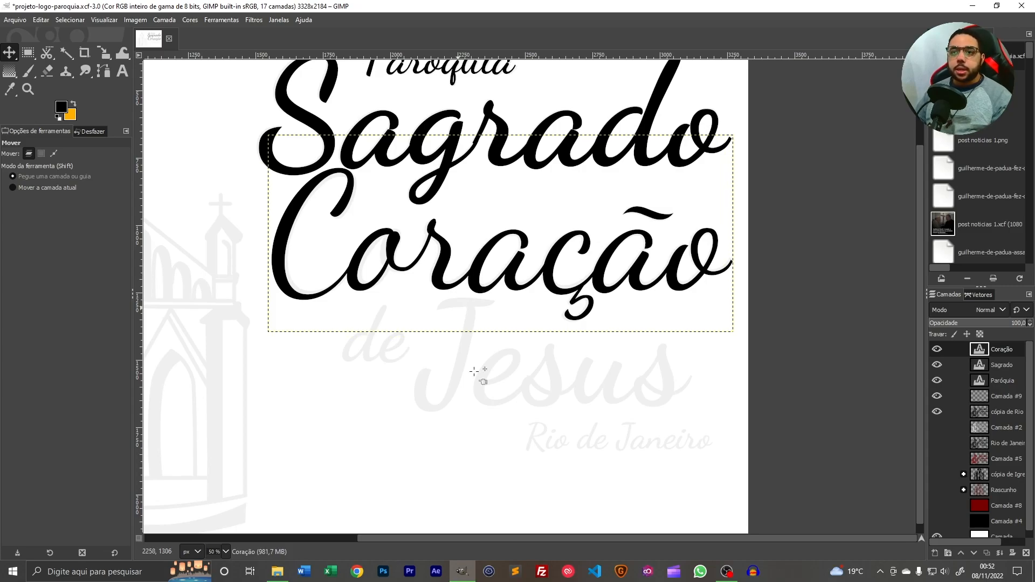
{"action": "scroll", "coordinate": [529, 384], "scroll_direction": "up", "scroll_amount": 3}
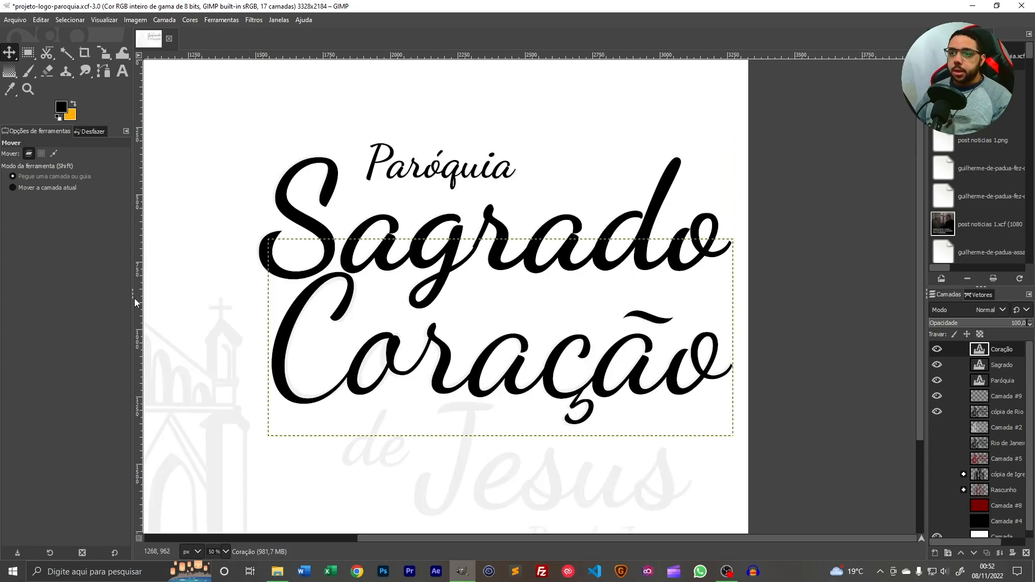
Enlarge the "Coração" text to 608 px and shift its layer 16 px to the left over the faded word
{"action": "left_click", "coordinate": [120, 70]}
{"action": "left_click", "coordinate": [338, 258]}
{"action": "left_click", "coordinate": [290, 223]}
{"action": "left_click", "coordinate": [9, 52]}
{"action": "left_click_drag", "start_coordinate": [394, 356], "coordinate": [390, 357]}
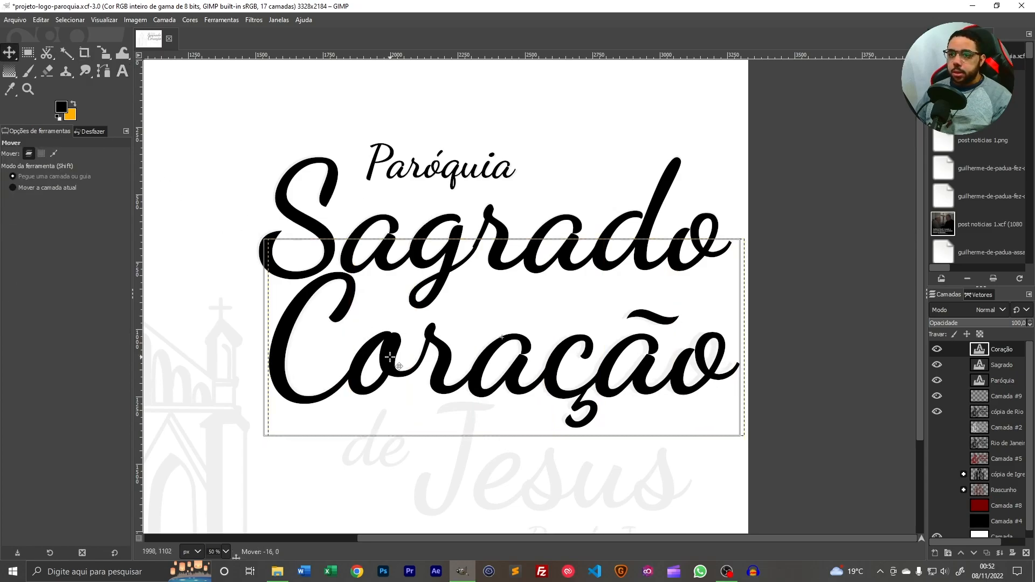
Reduce the "Coração" text size to 599 px to match the width of the faded word
{"action": "left_click", "coordinate": [122, 70]}
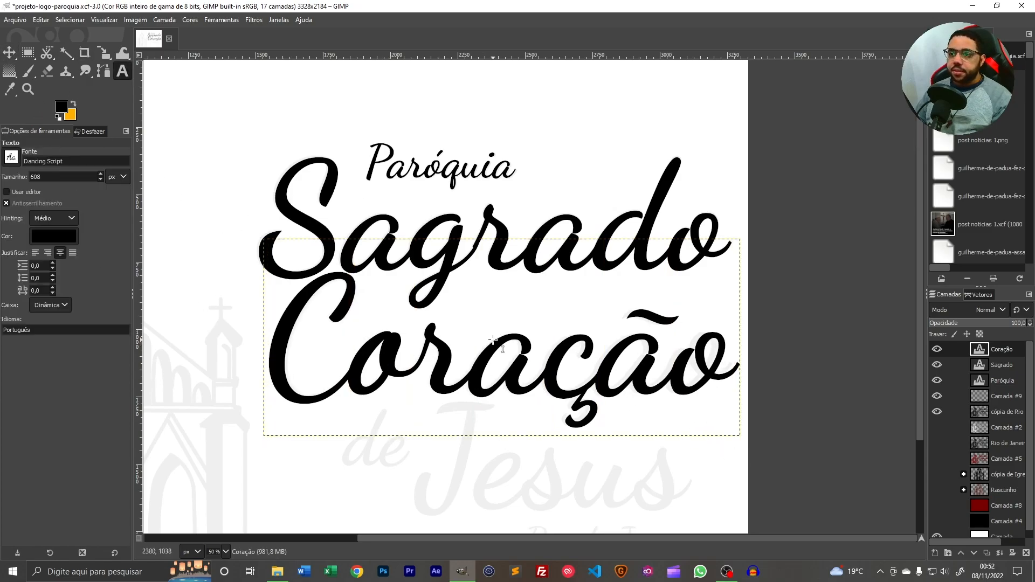
{"action": "left_click", "coordinate": [334, 248]}
{"action": "left_click", "coordinate": [100, 180]}
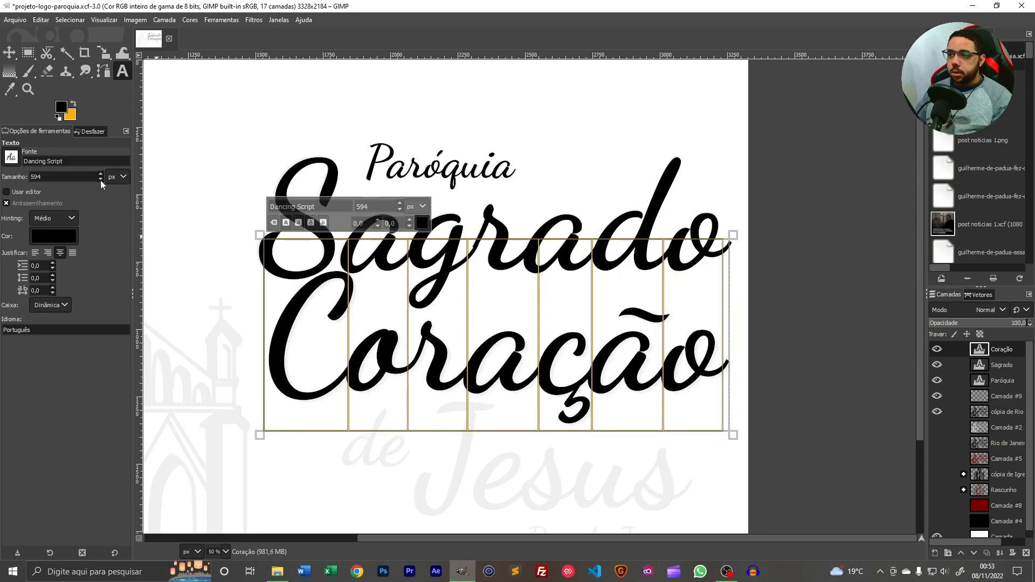
{"action": "left_click", "coordinate": [101, 175]}
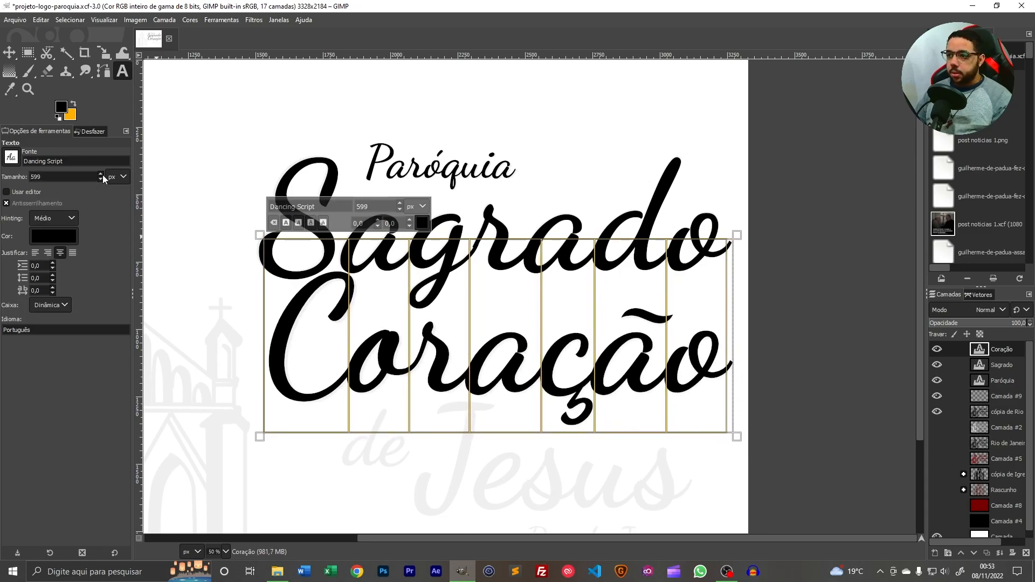
{"action": "left_click", "coordinate": [9, 53]}
Add a text layer reading "de" over the faded "de" and make its text box dynamic
{"action": "left_click", "coordinate": [127, 70]}
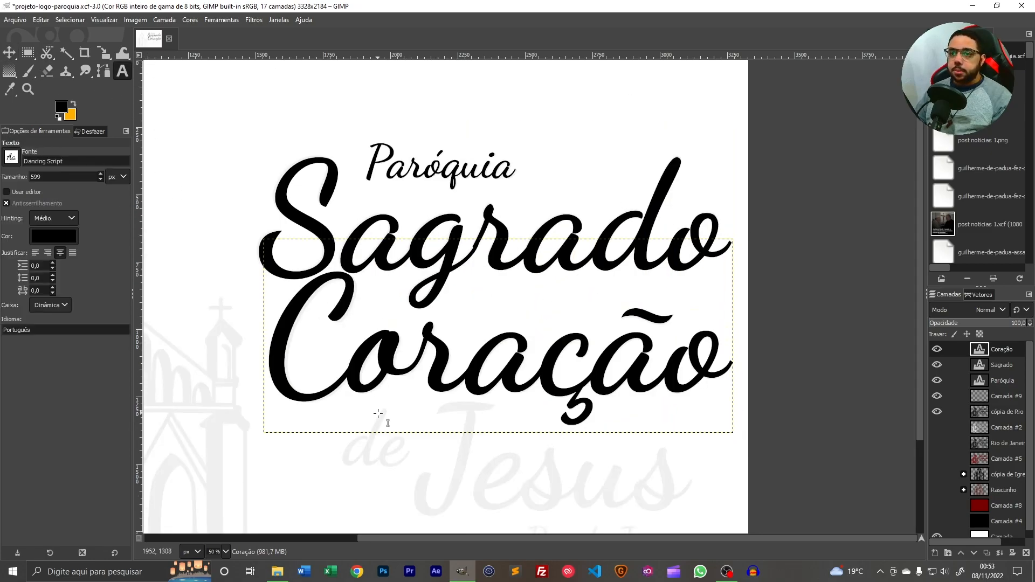
{"action": "left_click_drag", "start_coordinate": [337, 473], "coordinate": [441, 398]}
{"action": "type", "text": "de"}
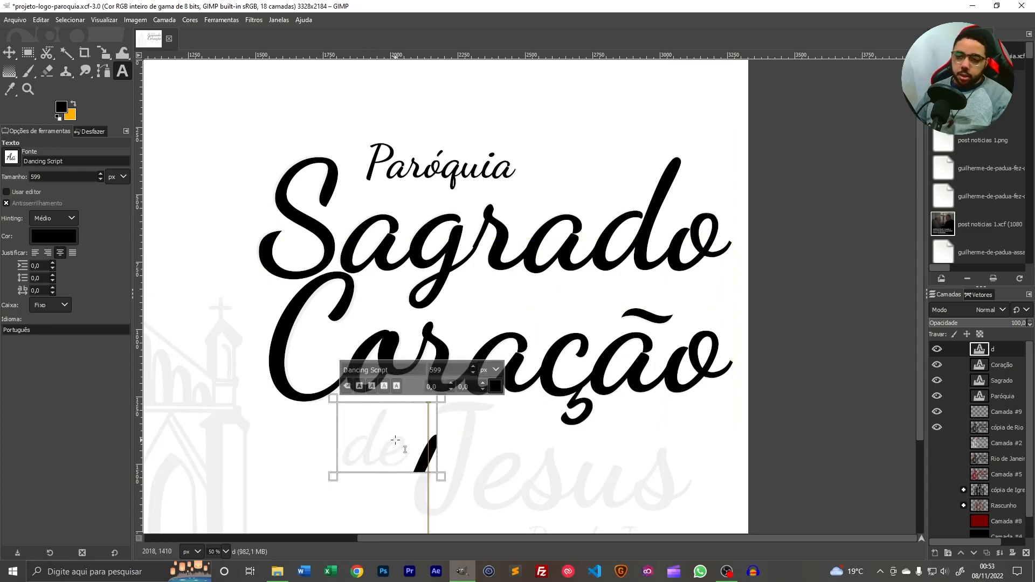
{"action": "double_click", "coordinate": [441, 477]}
{"action": "scroll", "coordinate": [414, 452], "scroll_direction": "down", "scroll_amount": 2}
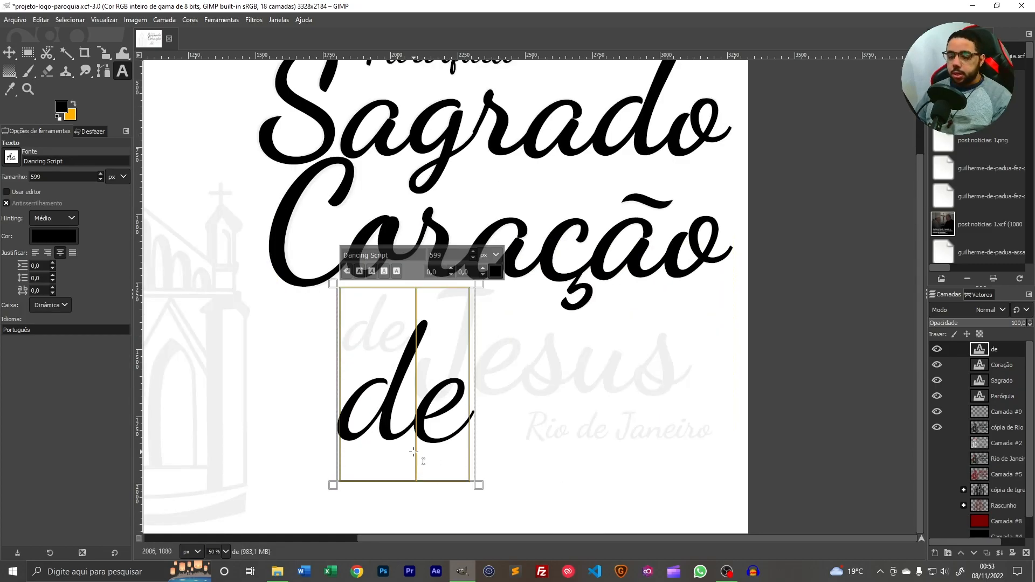
Shrink the "de" text to 279 px and move it onto the faded word
{"action": "left_click", "coordinate": [101, 177]}
{"action": "left_click", "coordinate": [103, 179]}
{"action": "left_click", "coordinate": [103, 179]}
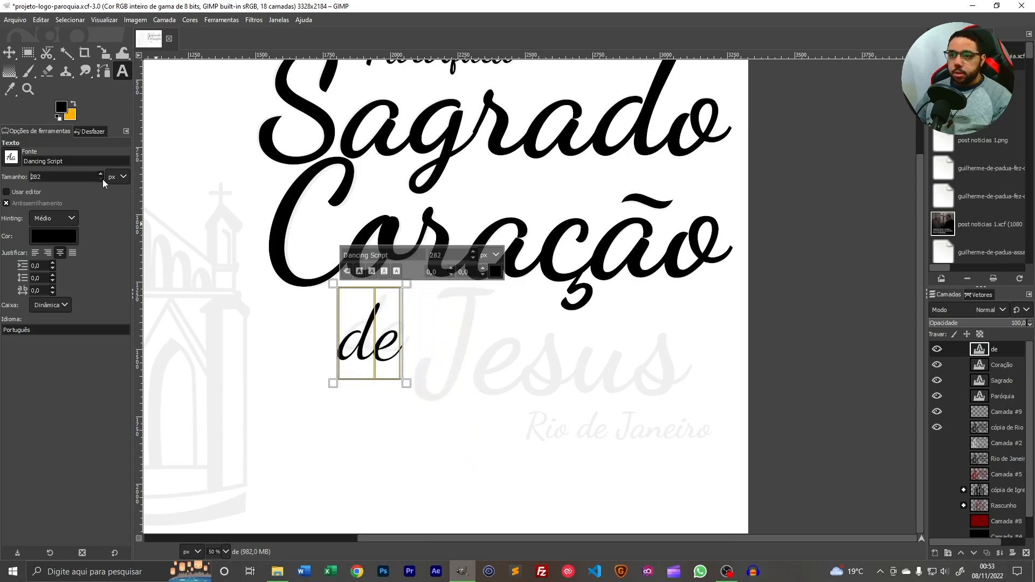
{"action": "key", "text": "m"}
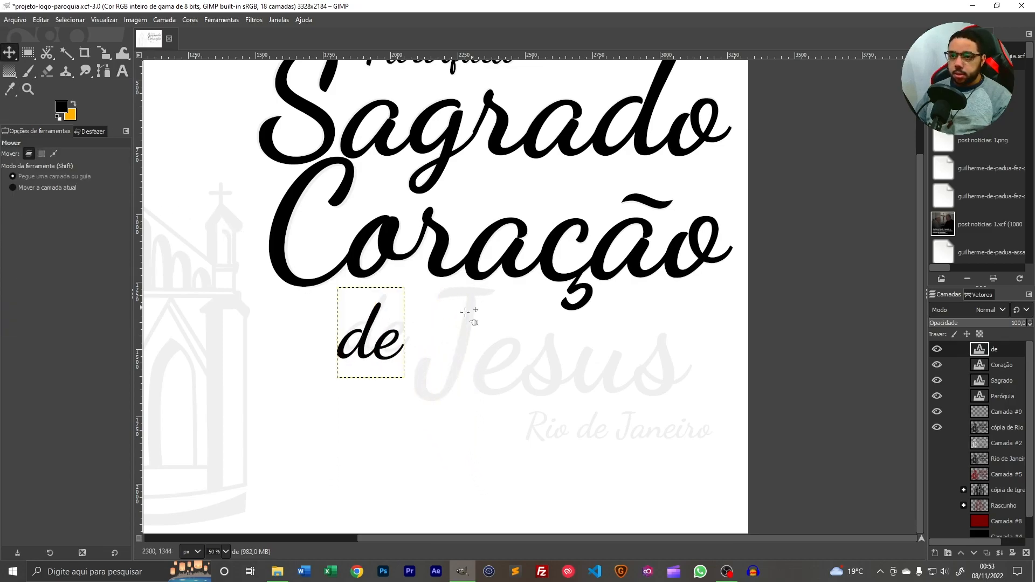
{"action": "scroll", "coordinate": [356, 334], "scroll_direction": "up", "scroll_amount": 3, "text": "ctrl"}
{"action": "left_click_drag", "start_coordinate": [340, 324], "coordinate": [356, 302]}
{"action": "scroll", "coordinate": [384, 366], "scroll_direction": "down", "scroll_amount": 4, "text": "ctrl"}
{"action": "scroll", "coordinate": [164, 99], "scroll_direction": "up", "scroll_amount": 1, "text": "ctrl"}
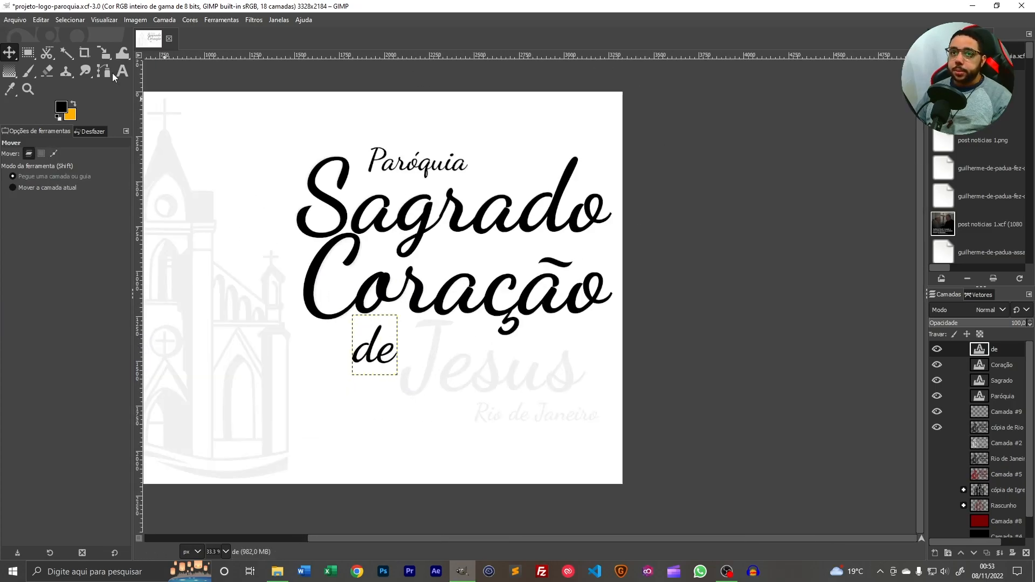
Add a text layer reading "Jesus" over the faded "Jesus" and make its text box dynamic
{"action": "key", "text": "t"}
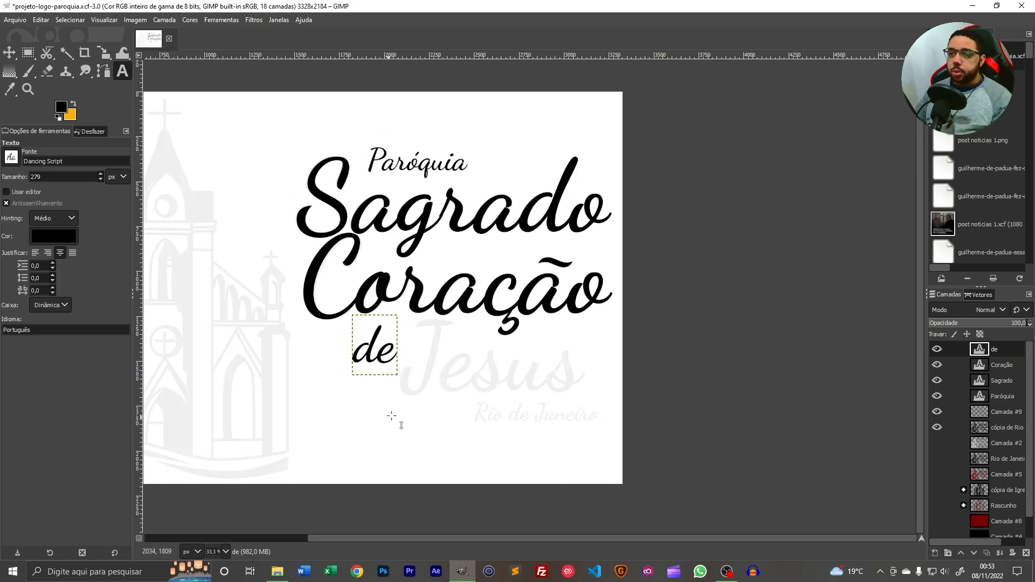
{"action": "left_click_drag", "start_coordinate": [401, 399], "coordinate": [593, 314]}
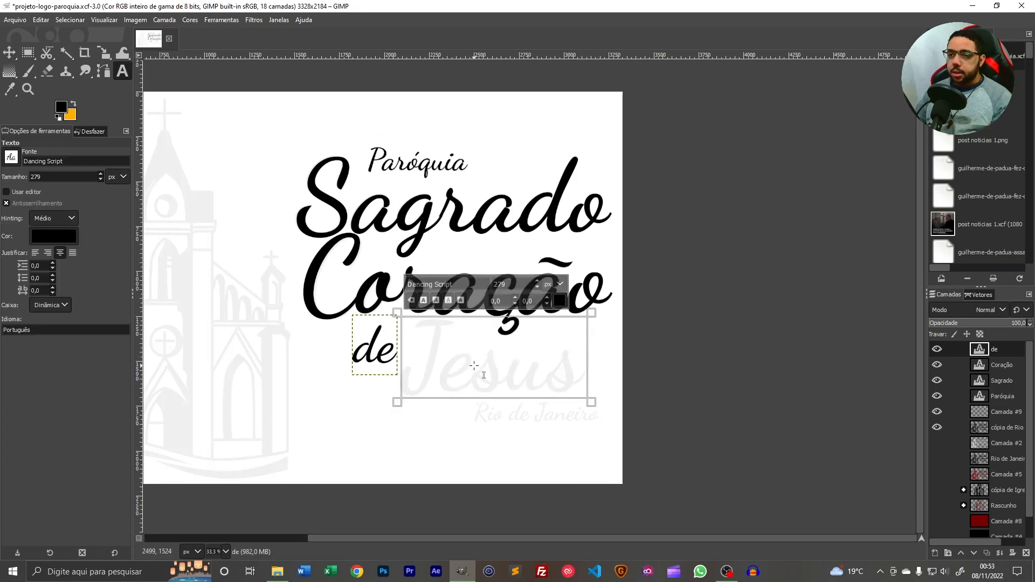
{"action": "type", "text": "Jesus"}
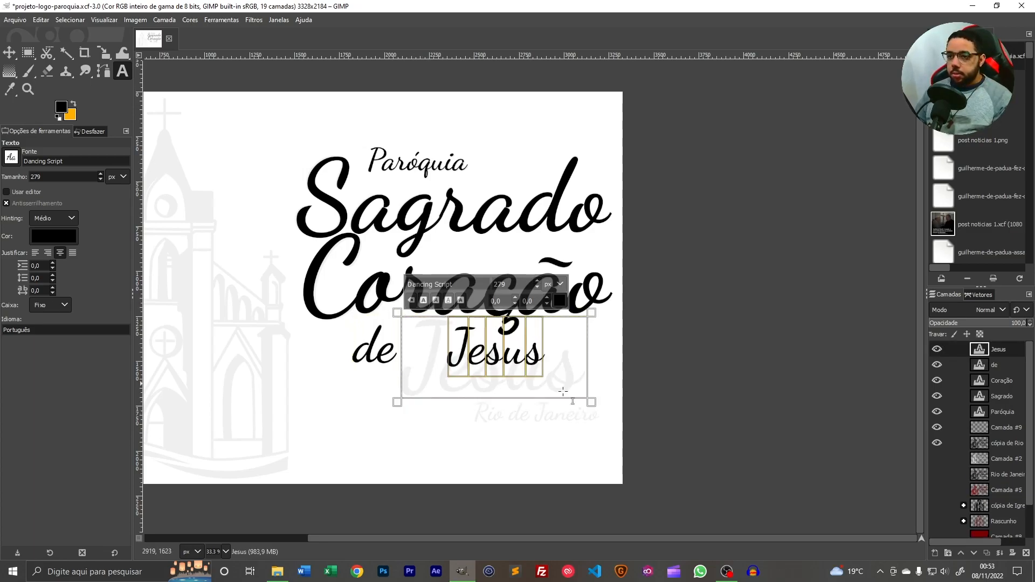
{"action": "left_click", "coordinate": [591, 400]}
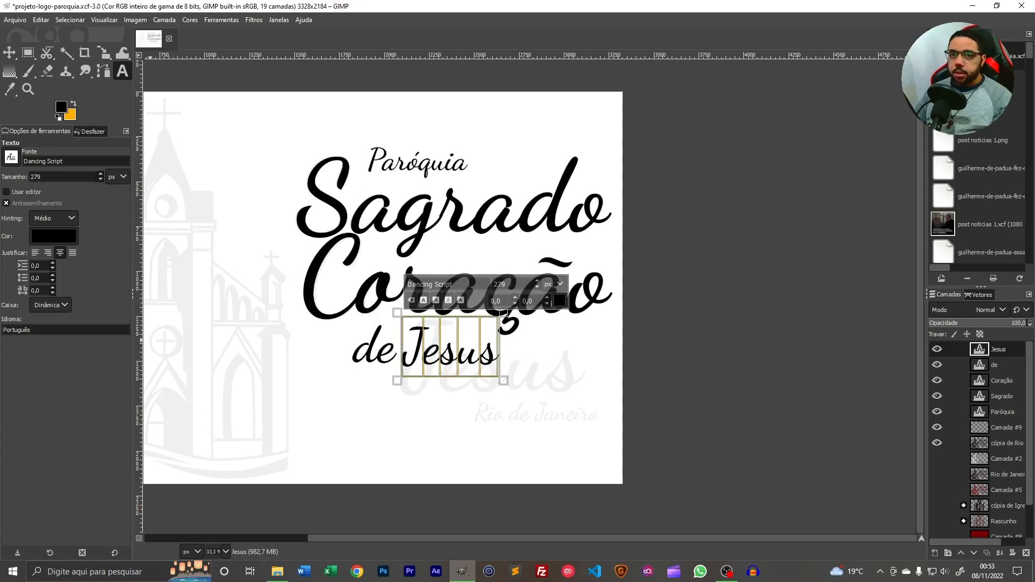
Enlarge the "Jesus" text to 497 px and move it up onto the faded word
{"action": "left_click", "coordinate": [101, 175]}
{"action": "left_click", "coordinate": [101, 174]}
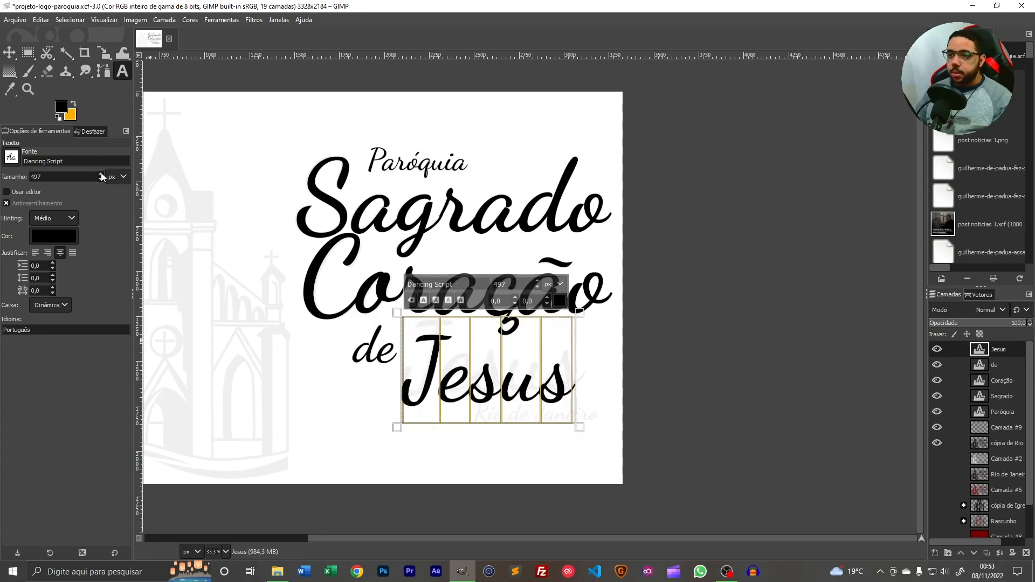
{"action": "left_click", "coordinate": [9, 52]}
{"action": "scroll", "coordinate": [514, 406], "scroll_direction": "up", "scroll_amount": 1}
{"action": "left_click_drag", "start_coordinate": [489, 382], "coordinate": [493, 357]}
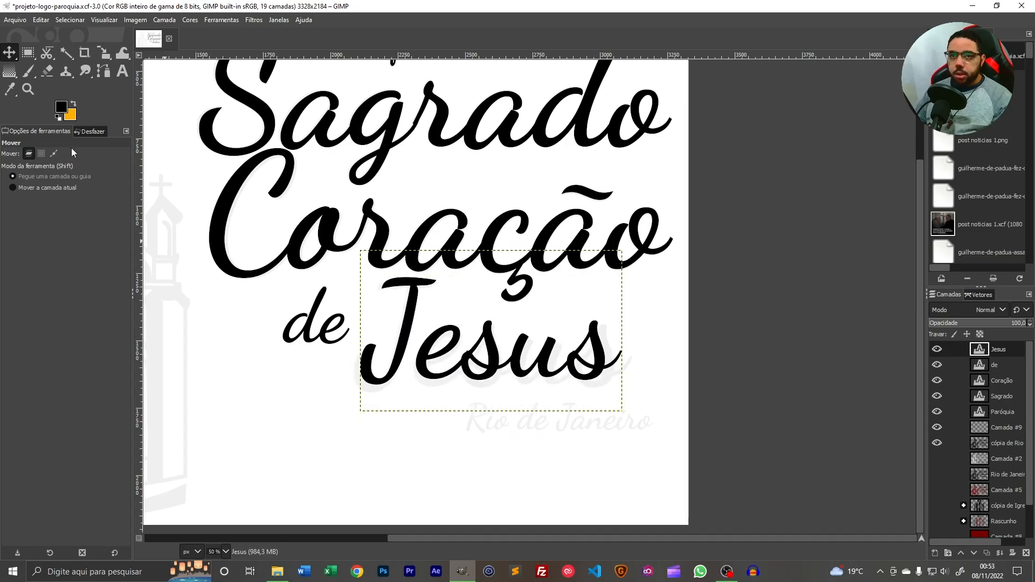
Increase the "Jesus" text size to 520 px and shift it 14 px to the left over the faded word
{"action": "left_click", "coordinate": [123, 73]}
{"action": "left_click", "coordinate": [485, 335]}
{"action": "left_click", "coordinate": [101, 177]}
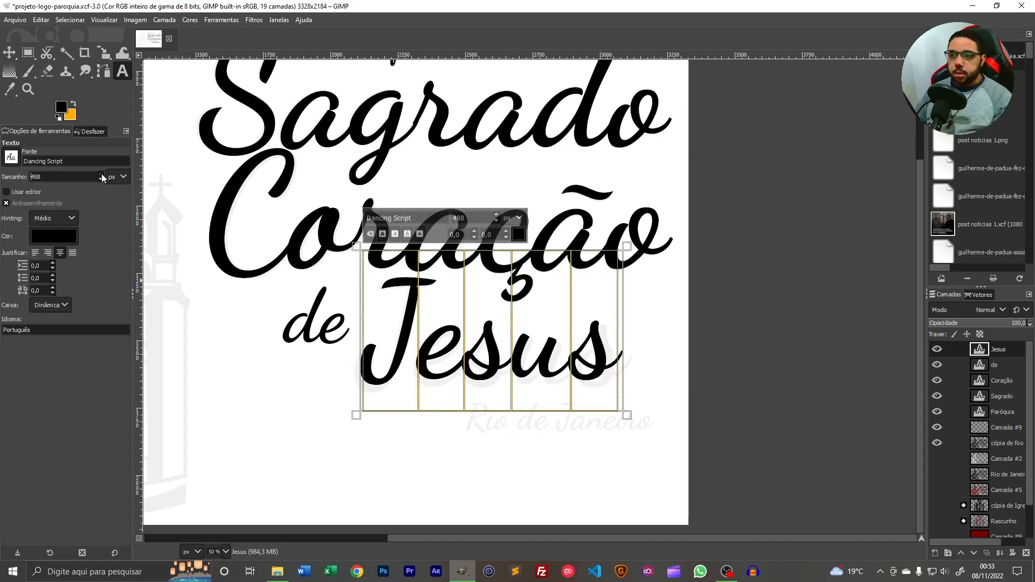
{"action": "left_click", "coordinate": [9, 53]}
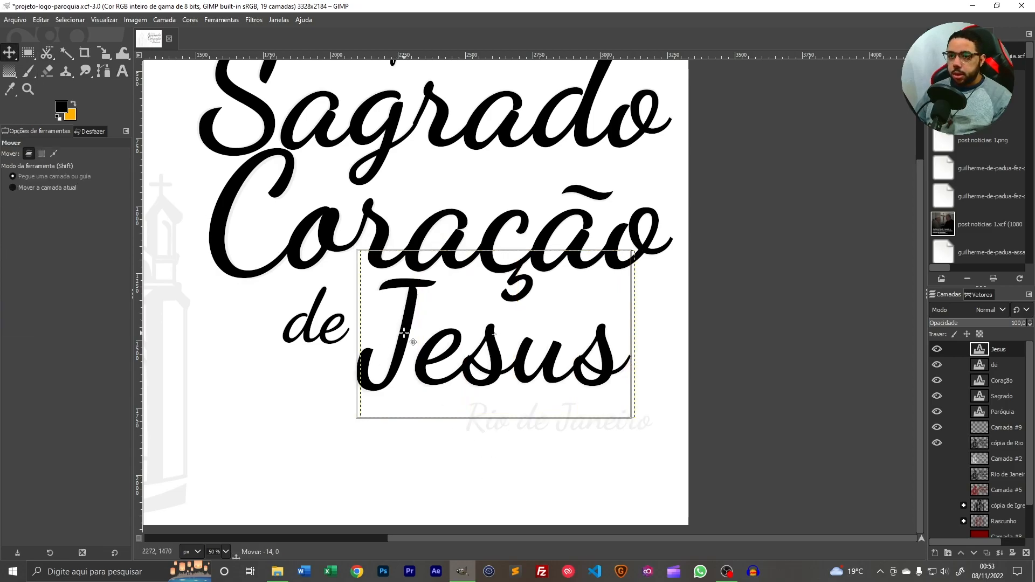
Draw a text box over the faded "Rio de Janeiro" and enter "Rio de Janeiro" in it
{"action": "scroll", "coordinate": [527, 479], "scroll_direction": "up", "scroll_amount": 1, "text": "ctrl"}
{"action": "left_click", "coordinate": [123, 72]}
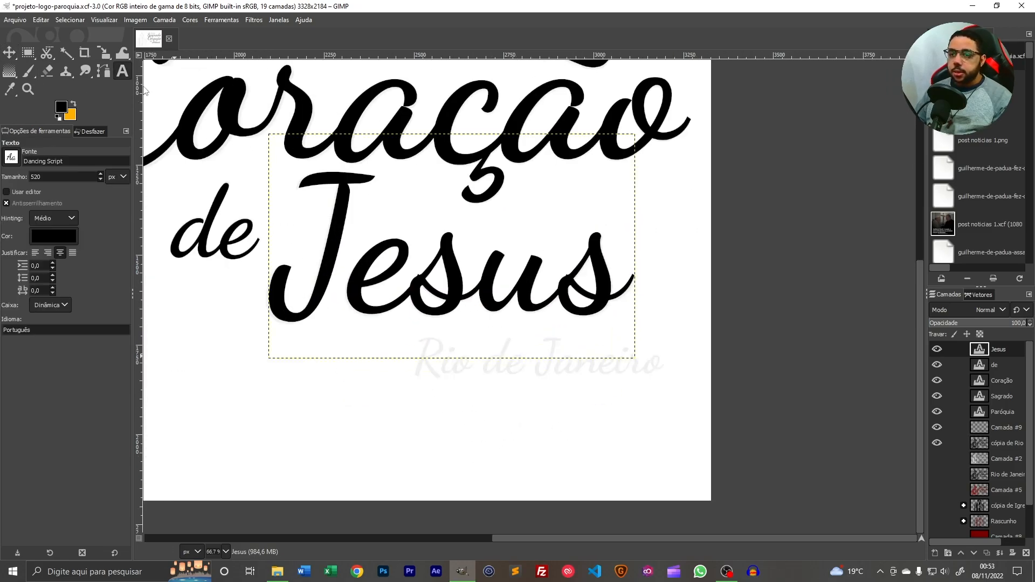
{"action": "left_click_drag", "start_coordinate": [399, 399], "coordinate": [678, 319]}
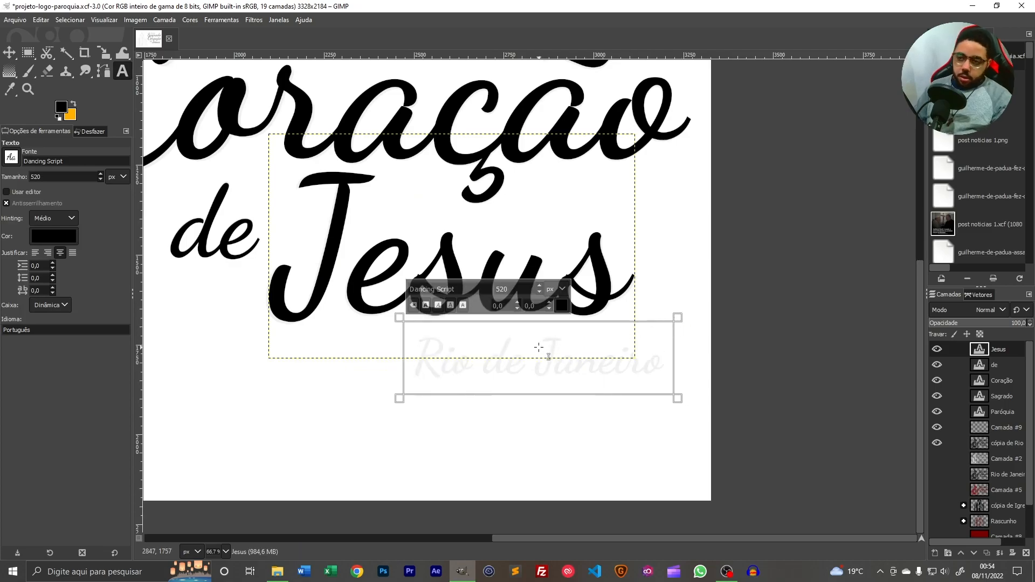
{"action": "type", "text": "Rio de Janeiro"}
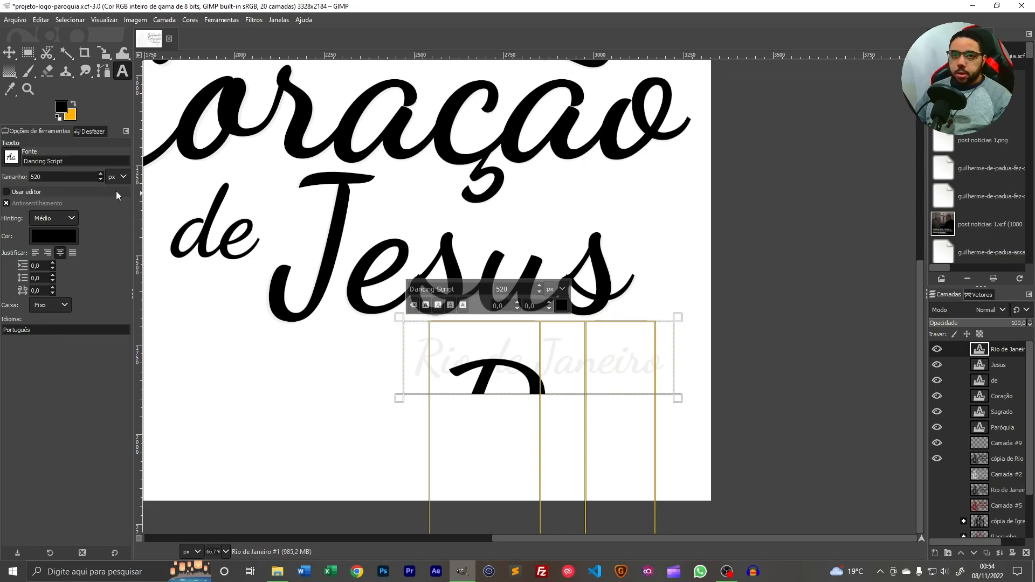
Make the "Rio de Janeiro" text box dynamic, shrink the text to 115 px and move it onto the faded line
{"action": "left_click", "coordinate": [101, 180]}
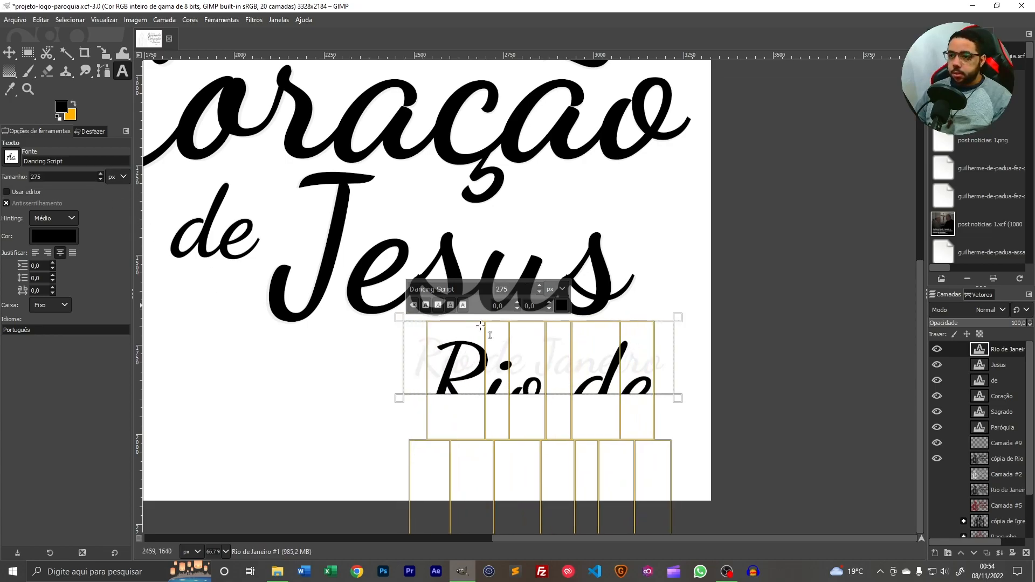
{"action": "double_click", "coordinate": [682, 402]}
{"action": "triple_click", "coordinate": [562, 393]}
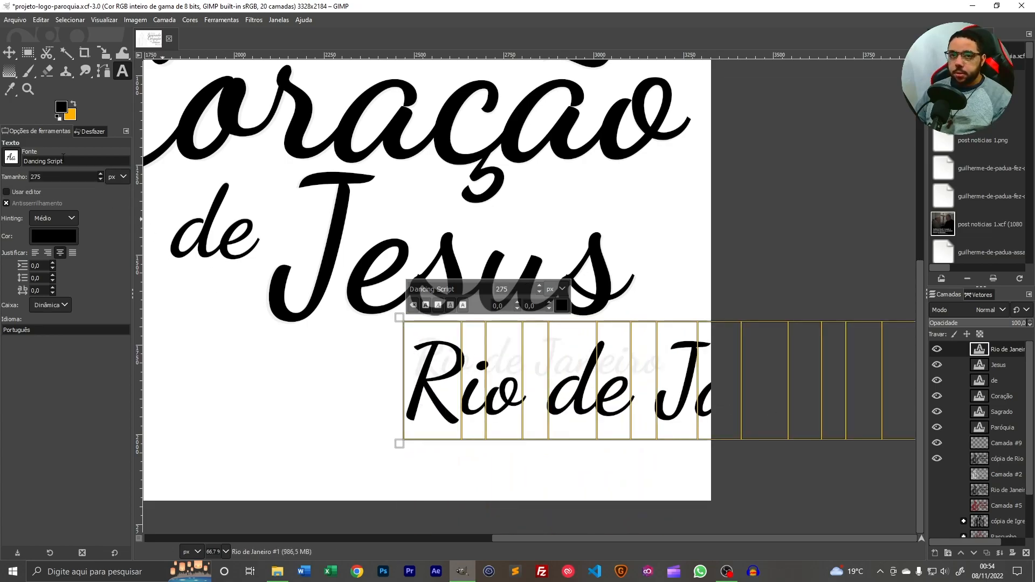
{"action": "left_click", "coordinate": [102, 179]}
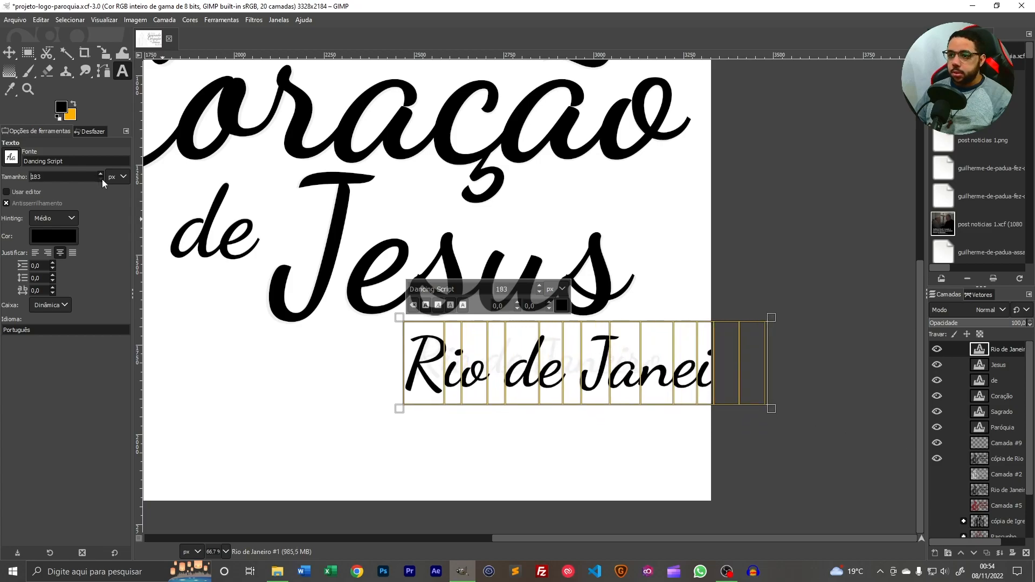
{"action": "left_click", "coordinate": [10, 53]}
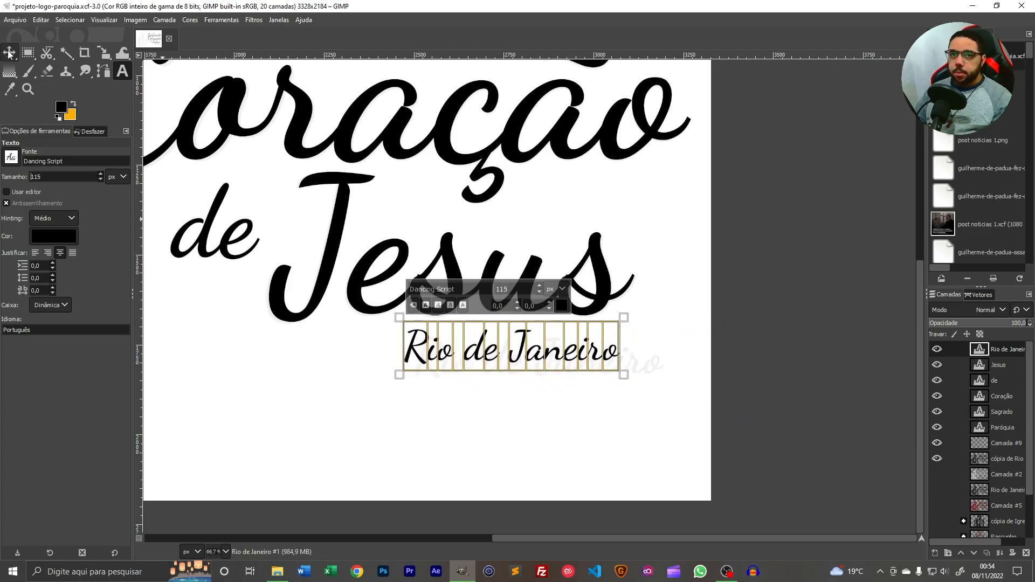
{"action": "scroll", "coordinate": [512, 388], "scroll_direction": "up", "scroll_amount": 2}
{"action": "left_click_drag", "start_coordinate": [555, 273], "coordinate": [579, 291]}
Set the "Rio de Janeiro" text size to 131 px and nudge it into alignment with the faded line
{"action": "left_click", "coordinate": [122, 71]}
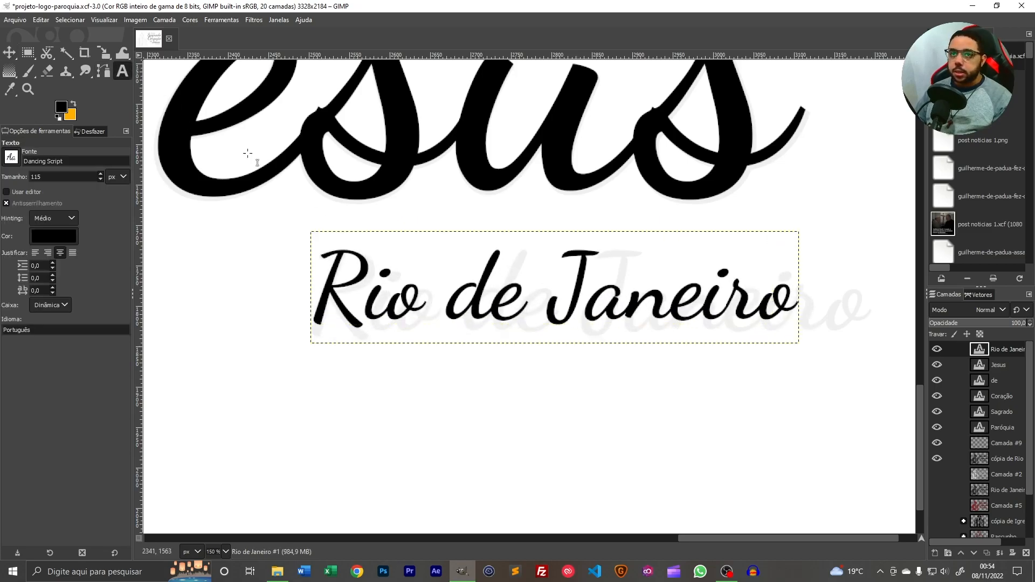
{"action": "left_click", "coordinate": [462, 261]}
{"action": "left_click", "coordinate": [101, 175]}
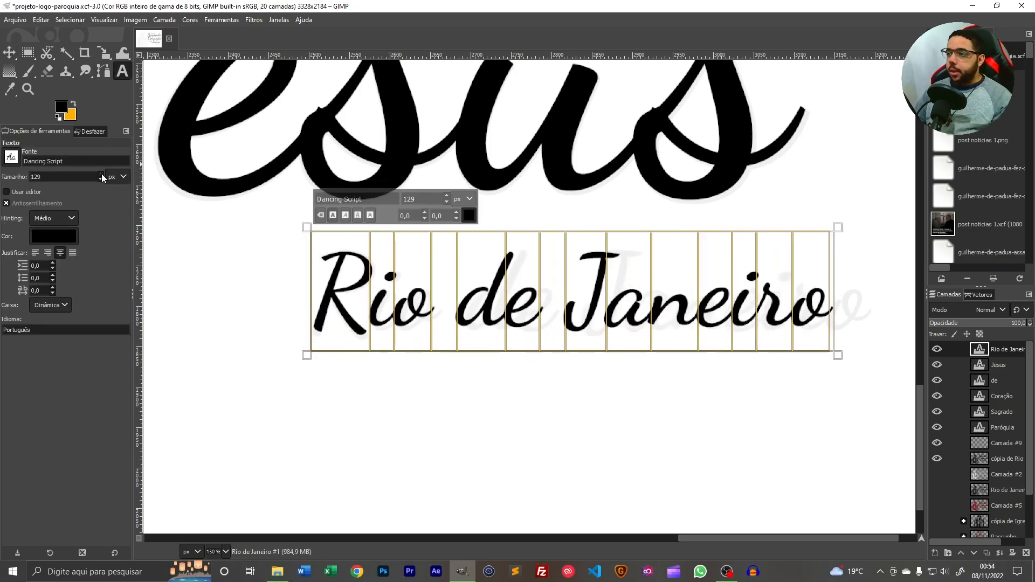
{"action": "left_click", "coordinate": [100, 180]}
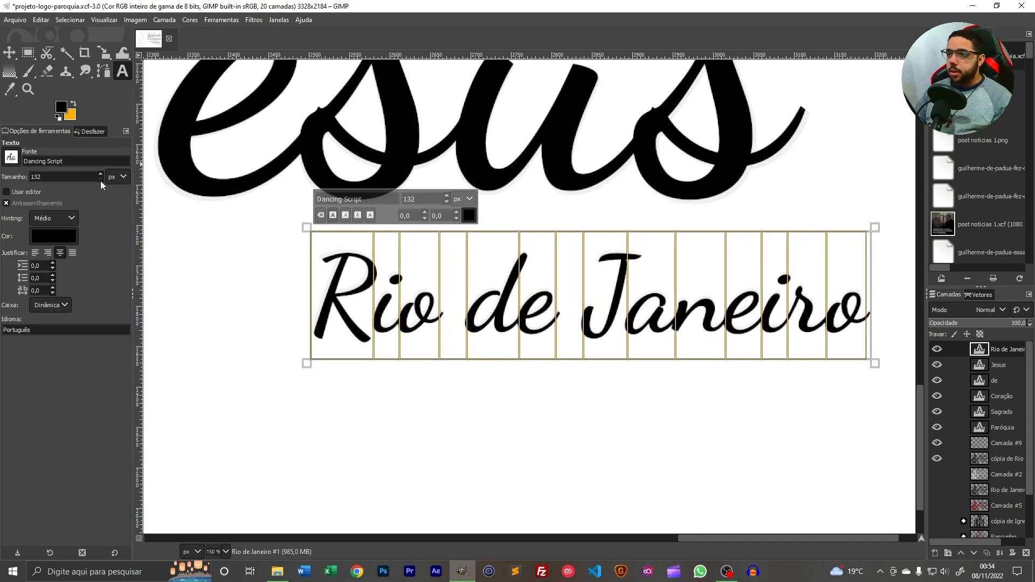
{"action": "left_click", "coordinate": [102, 174]}
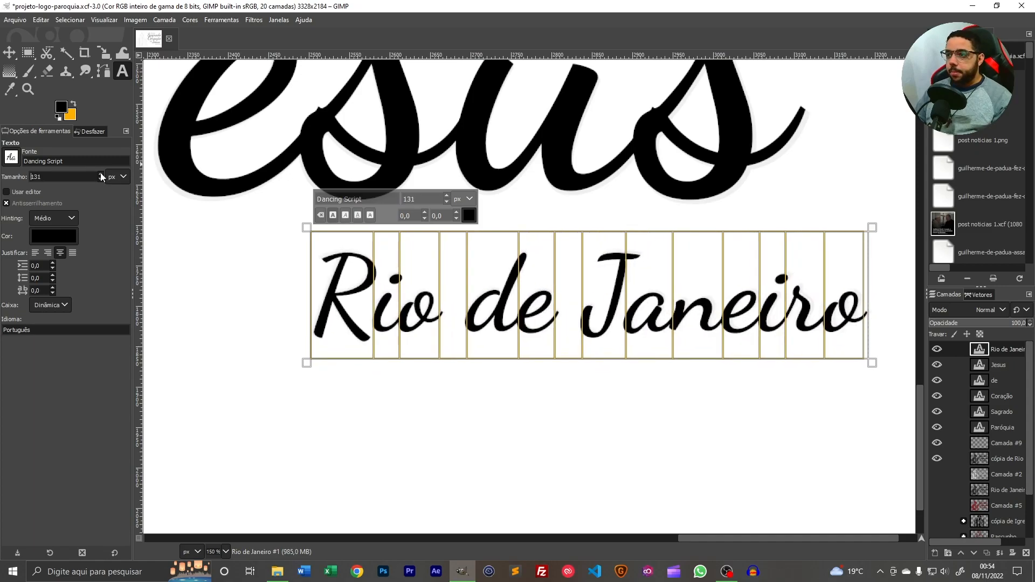
{"action": "left_click", "coordinate": [9, 52]}
{"action": "left_click_drag", "start_coordinate": [508, 305], "coordinate": [509, 304]}
Make the hidden "cópia de Igreja" layer group visible and delete the "Camada #9" layer
{"action": "scroll", "coordinate": [476, 325], "scroll_direction": "down", "scroll_amount": 5}
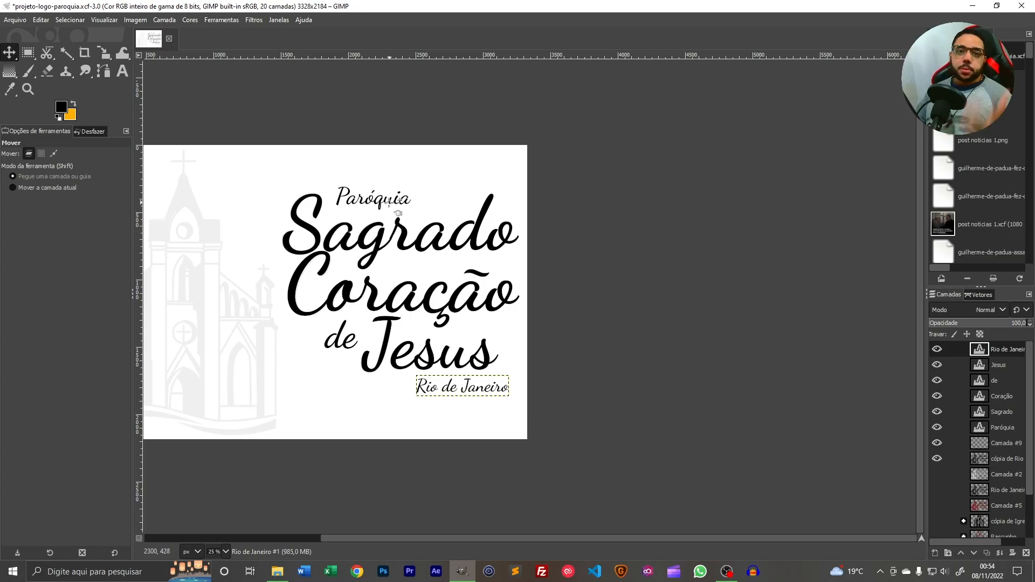
{"action": "left_click_drag", "start_coordinate": [328, 381], "coordinate": [491, 383]}
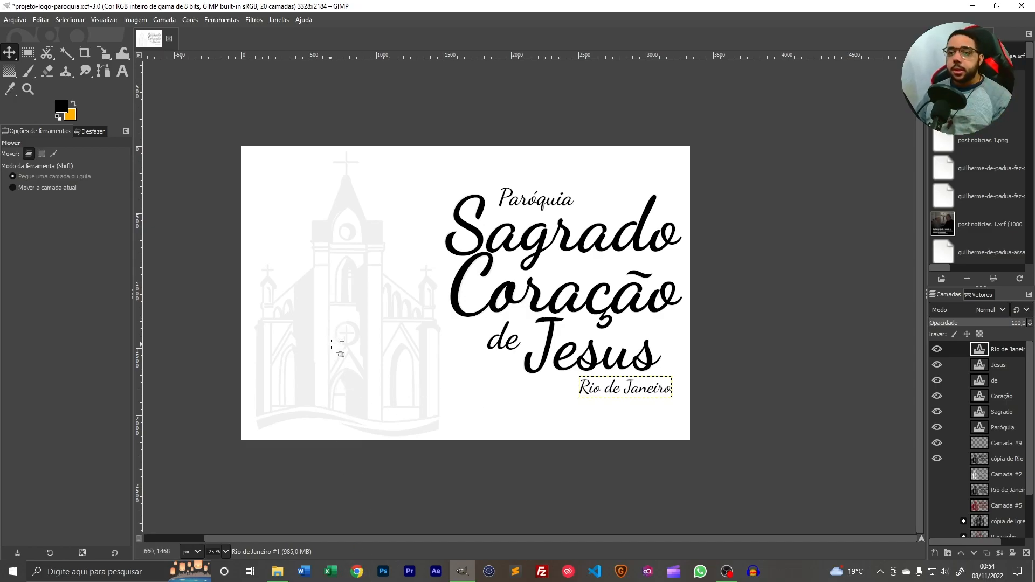
{"action": "scroll", "coordinate": [332, 345], "scroll_direction": "up", "scroll_amount": 1}
{"action": "scroll", "coordinate": [553, 376], "scroll_direction": "up", "scroll_amount": 1}
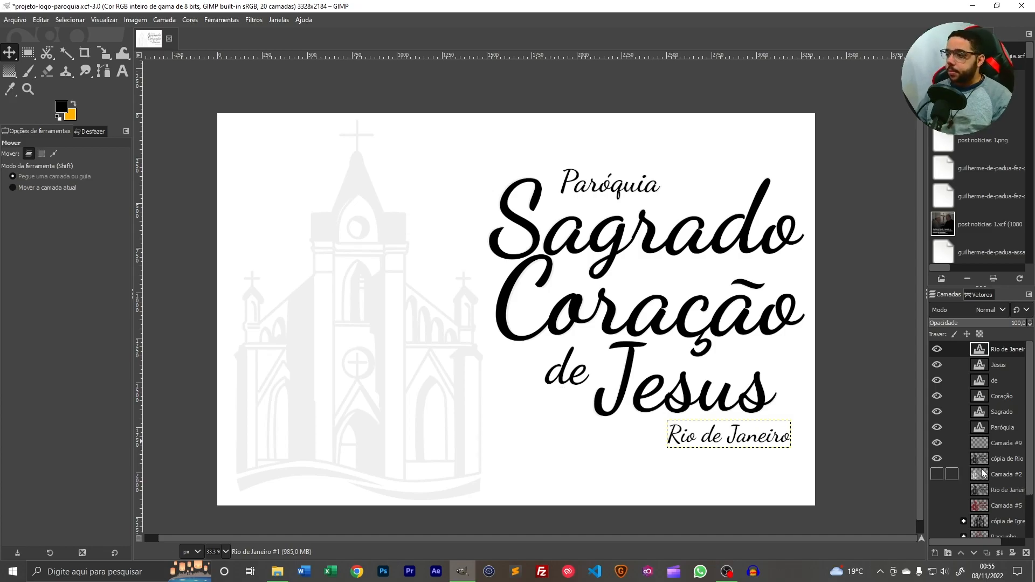
{"action": "left_click", "coordinate": [297, 369]}
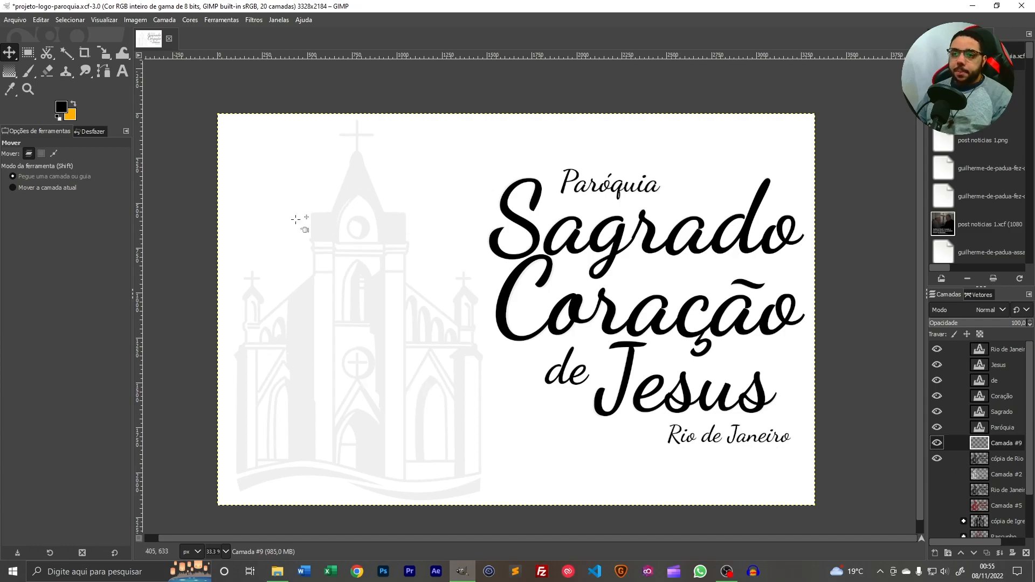
{"action": "left_click", "coordinate": [1007, 521]}
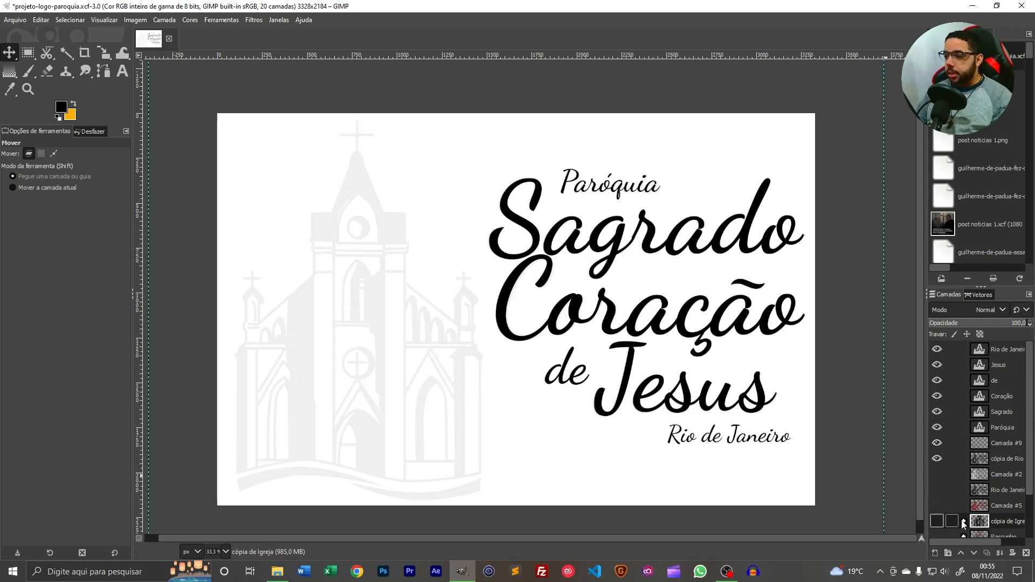
{"action": "left_click", "coordinate": [937, 521]}
{"action": "left_click", "coordinate": [1006, 443]}
{"action": "left_click", "coordinate": [1027, 552]}
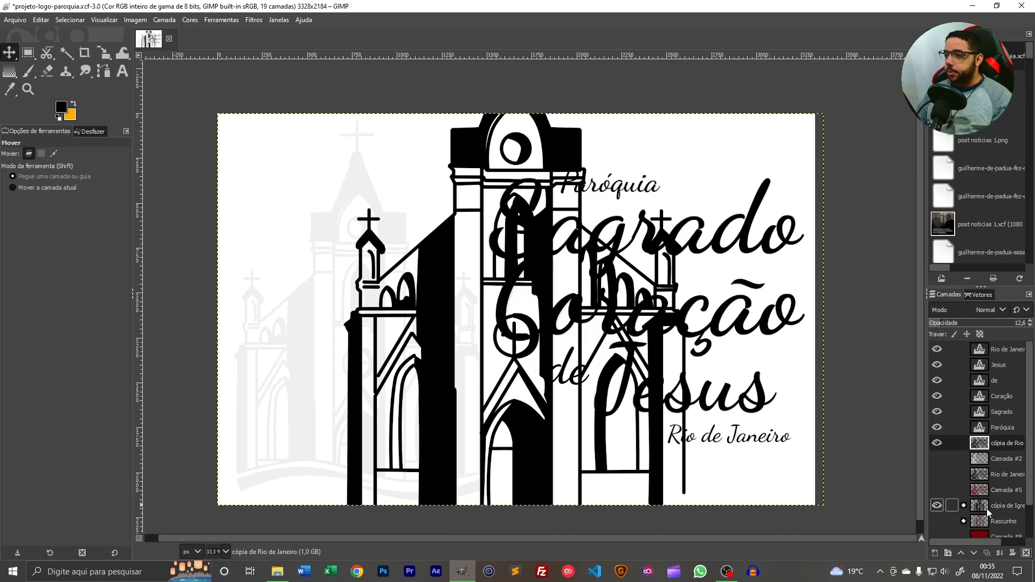
Duplicate the "cópia de Igreja" group, move the copy above the "cópia de Rio" layer and merge it into a single layer
{"action": "left_click", "coordinate": [987, 553]}
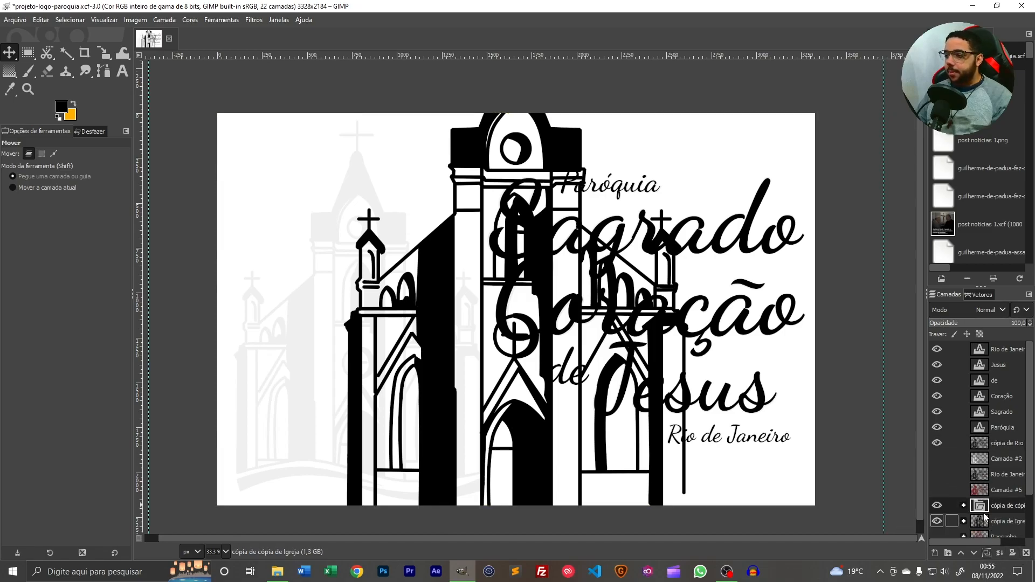
{"action": "left_click_drag", "start_coordinate": [980, 505], "coordinate": [986, 446]}
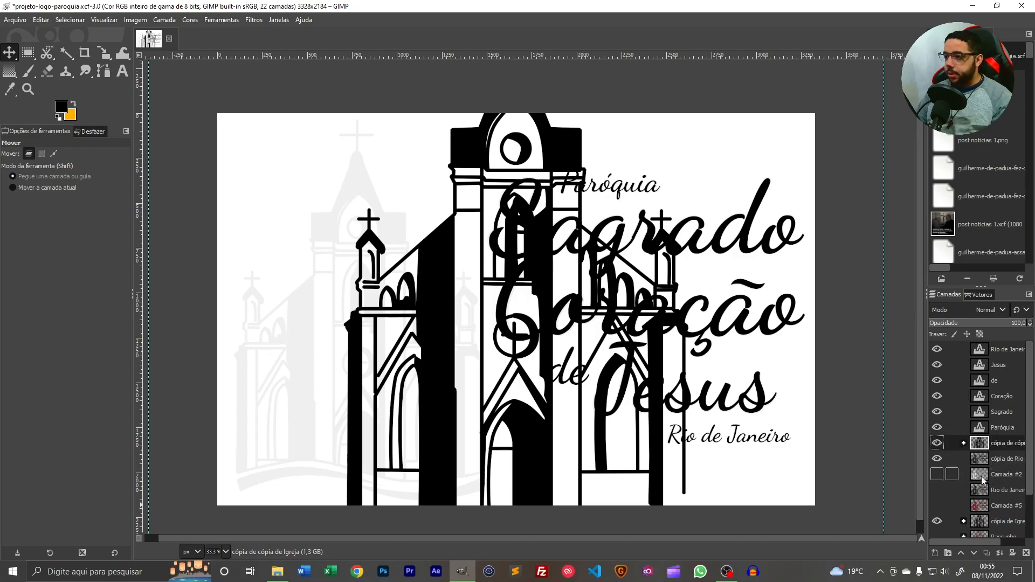
{"action": "right_click", "coordinate": [987, 446]}
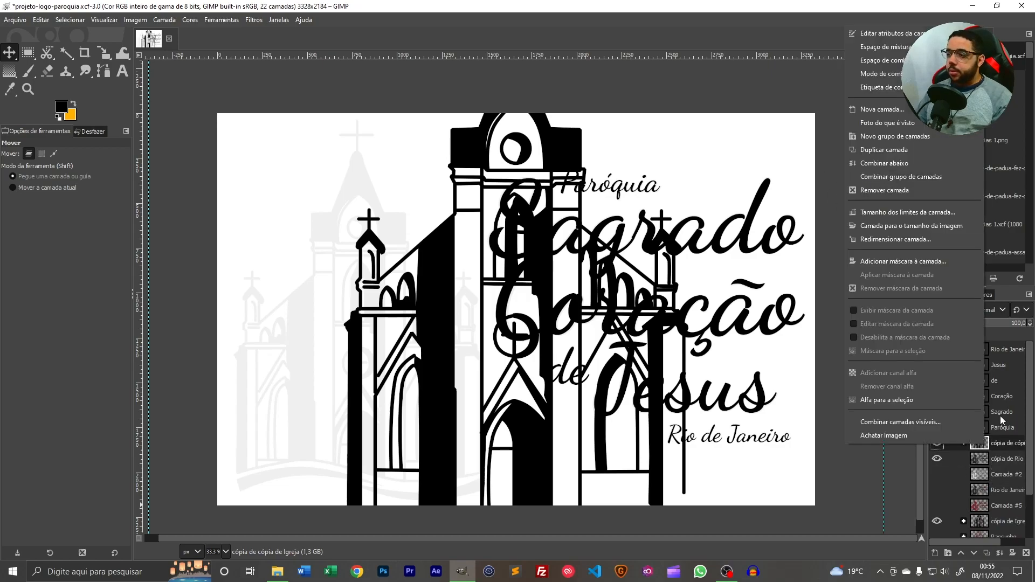
{"action": "left_click", "coordinate": [910, 180]}
Hide the original "cópia de Igreja" group and leave only the merged church copy visible
{"action": "left_click", "coordinate": [938, 428]}
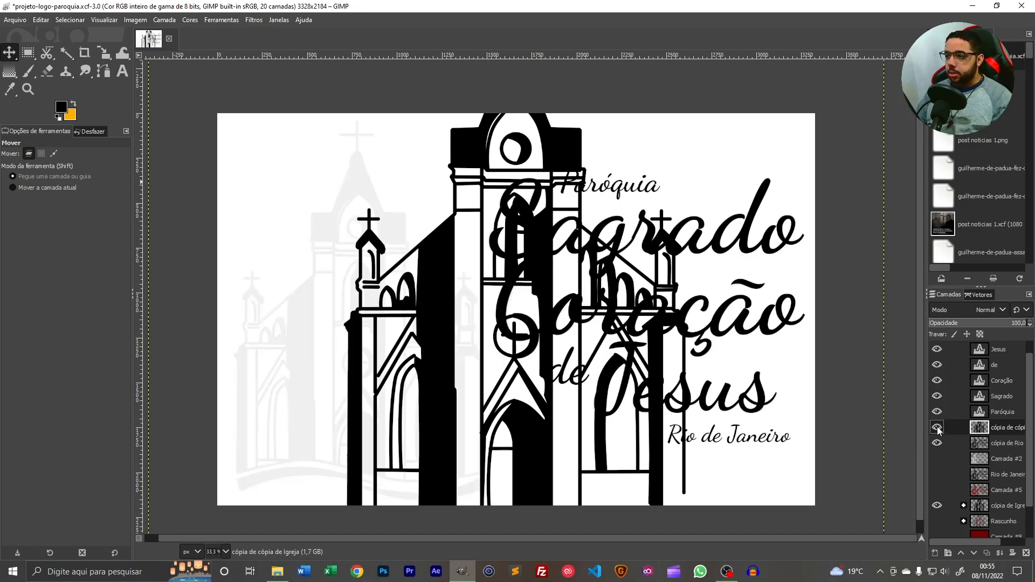
{"action": "scroll", "coordinate": [949, 437], "scroll_direction": "up", "scroll_amount": 1}
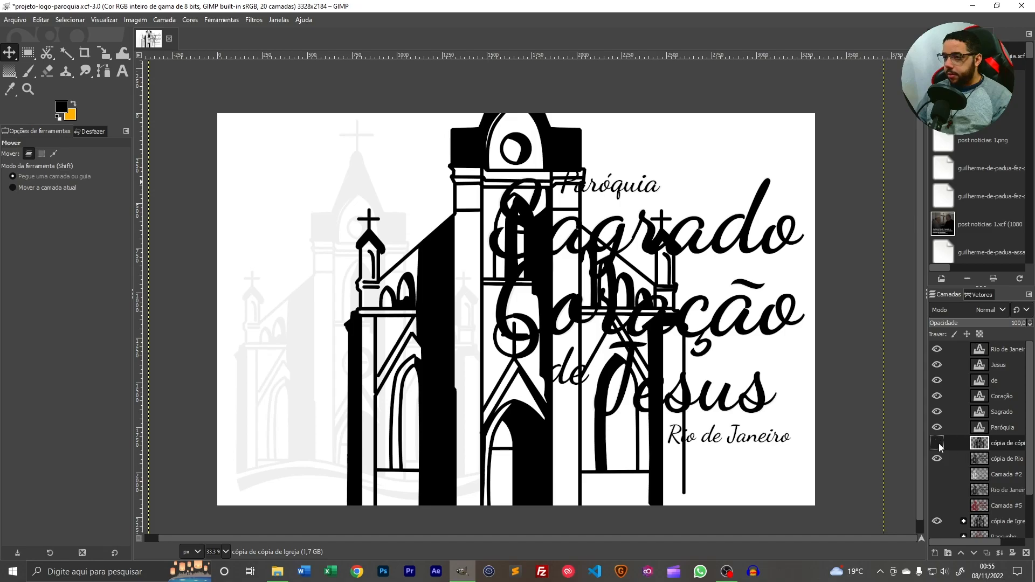
{"action": "left_click", "coordinate": [938, 522]}
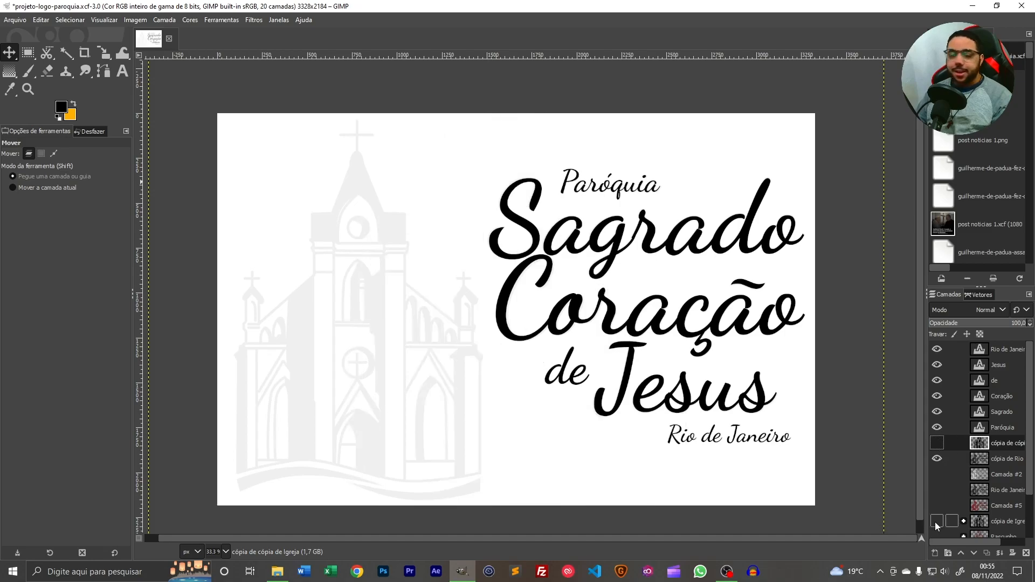
{"action": "double_click", "coordinate": [937, 443]}
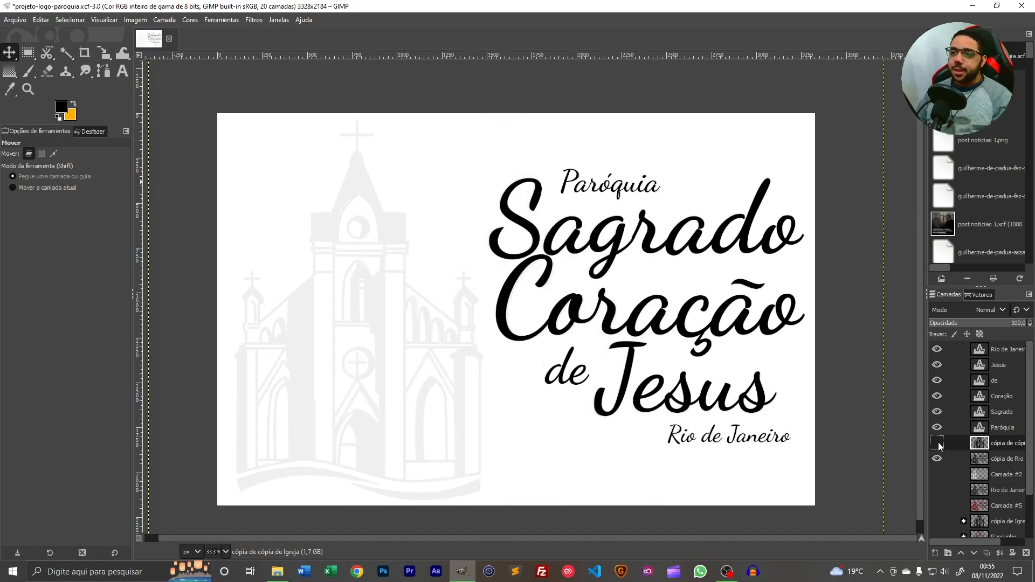
{"action": "left_click", "coordinate": [937, 443]}
{"action": "double_click", "coordinate": [938, 444]}
{"action": "left_click", "coordinate": [938, 444]}
{"action": "left_click", "coordinate": [938, 444]}
{"action": "left_click", "coordinate": [938, 443]}
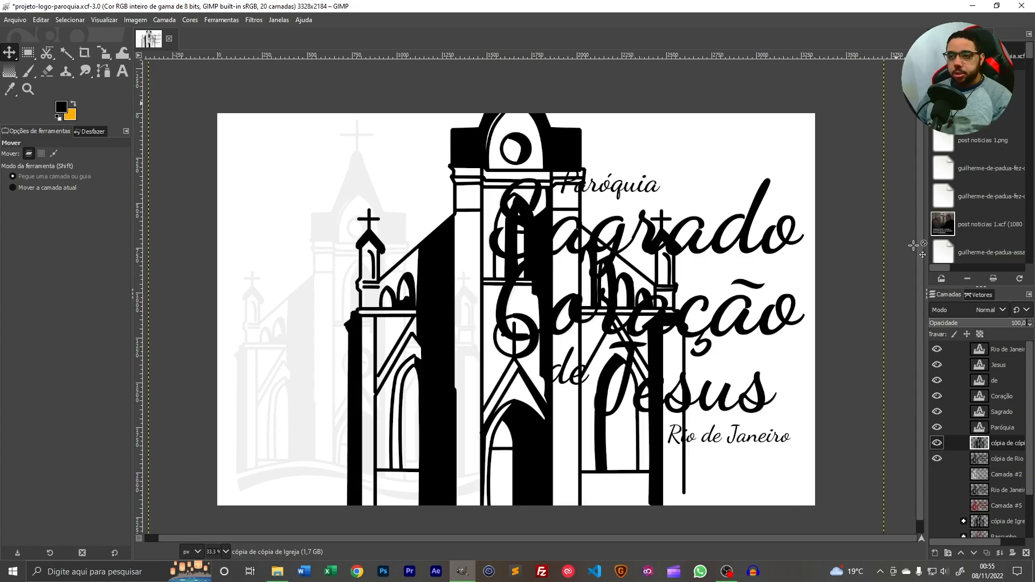
Scale the merged church layer down proportionally to about 2831 px and position it over the faded church
{"action": "scroll", "coordinate": [678, 382], "scroll_direction": "down", "scroll_amount": 1}
{"action": "scroll", "coordinate": [678, 382], "scroll_direction": "down", "scroll_amount": 1}
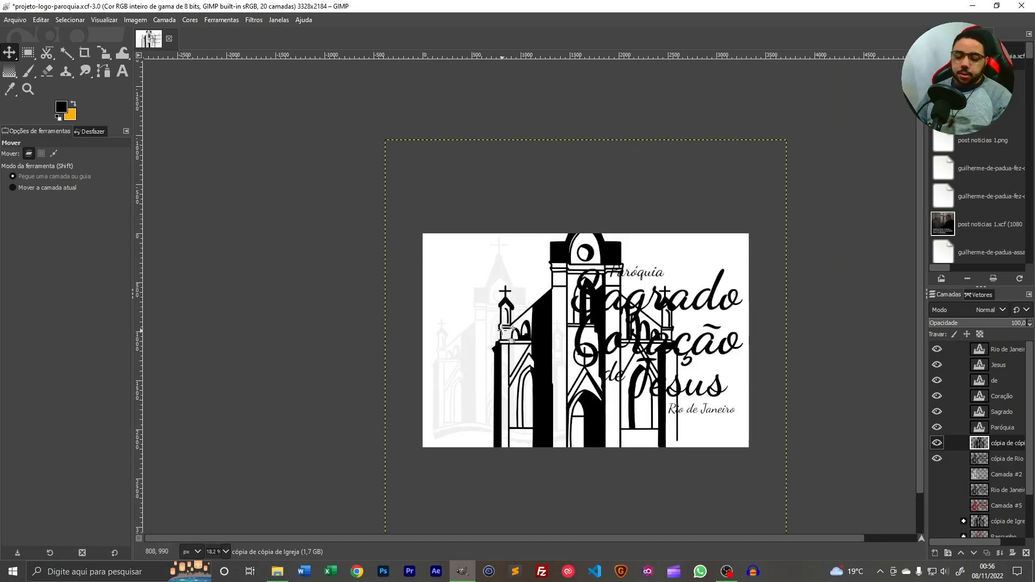
{"action": "key", "text": "shift+s"}
{"action": "left_click", "coordinate": [656, 392]}
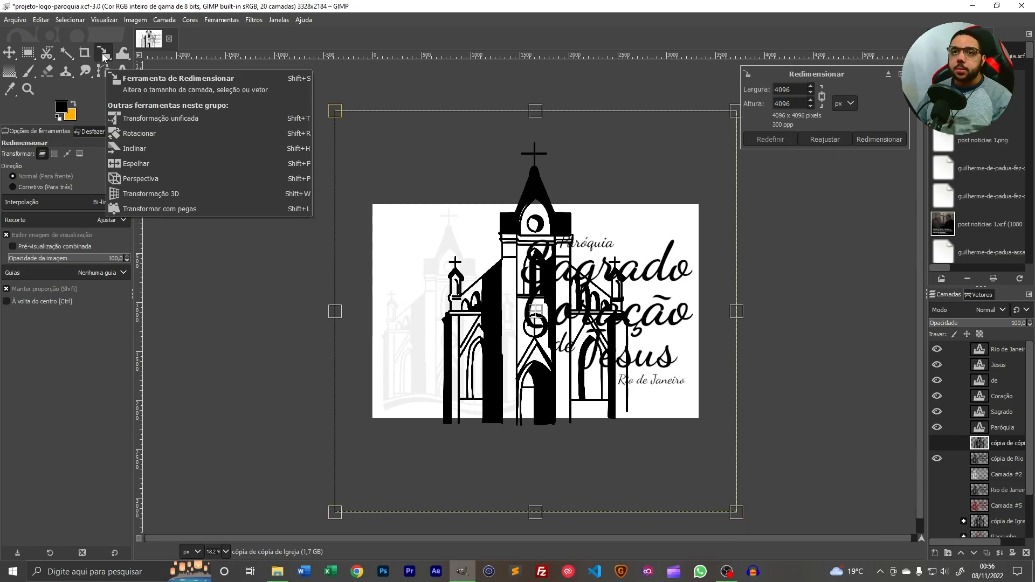
{"action": "left_click_drag", "start_coordinate": [333, 109], "coordinate": [467, 242]}
{"action": "left_click_drag", "start_coordinate": [611, 386], "coordinate": [460, 332]}
{"action": "left_click_drag", "start_coordinate": [585, 458], "coordinate": [594, 464]}
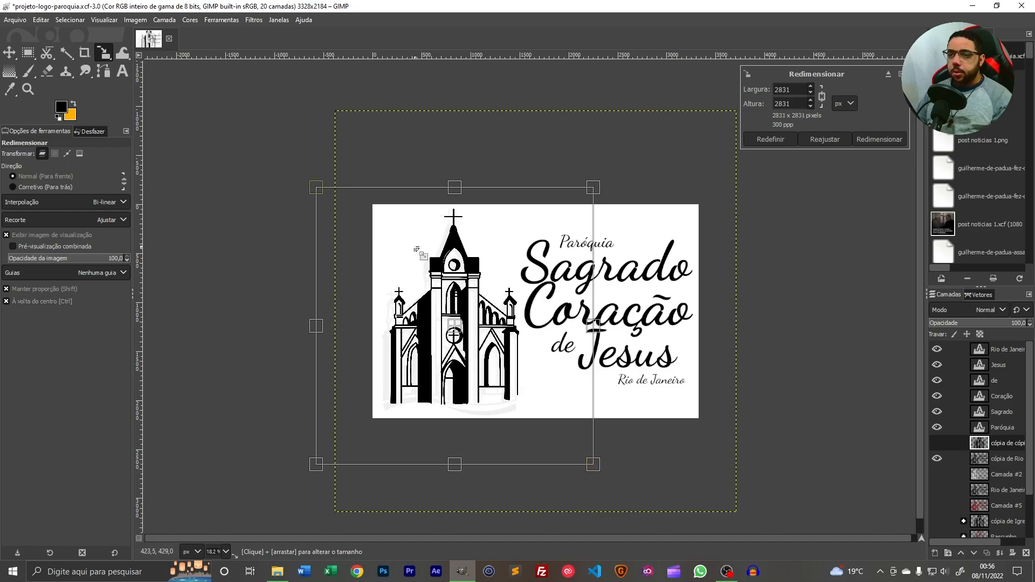
Fine-tune the church's scaling to about 2849 px and align it more closely with the faded church
{"action": "scroll", "coordinate": [385, 278], "scroll_direction": "up", "scroll_amount": 2}
{"action": "mouse_move", "coordinate": [261, 368]}
{"action": "left_mouse_down"}
{"action": "mouse_move", "coordinate": [241, 370]}
{"action": "mouse_move", "coordinate": [255, 368]}
{"action": "left_mouse_up"}
{"action": "left_click_drag", "start_coordinate": [513, 367], "coordinate": [505, 366]}
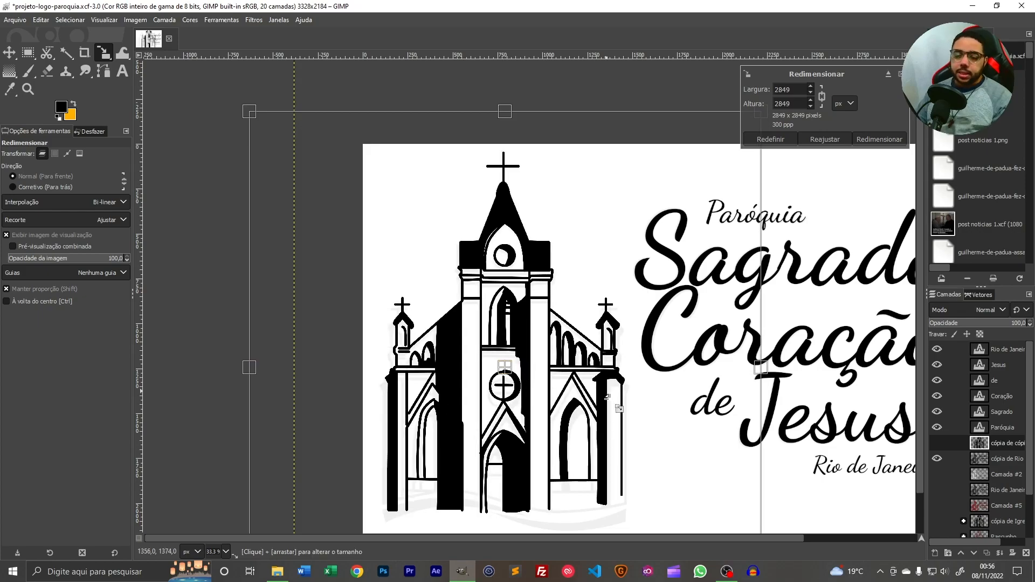
{"action": "left_click_drag", "start_coordinate": [600, 379], "coordinate": [665, 243]}
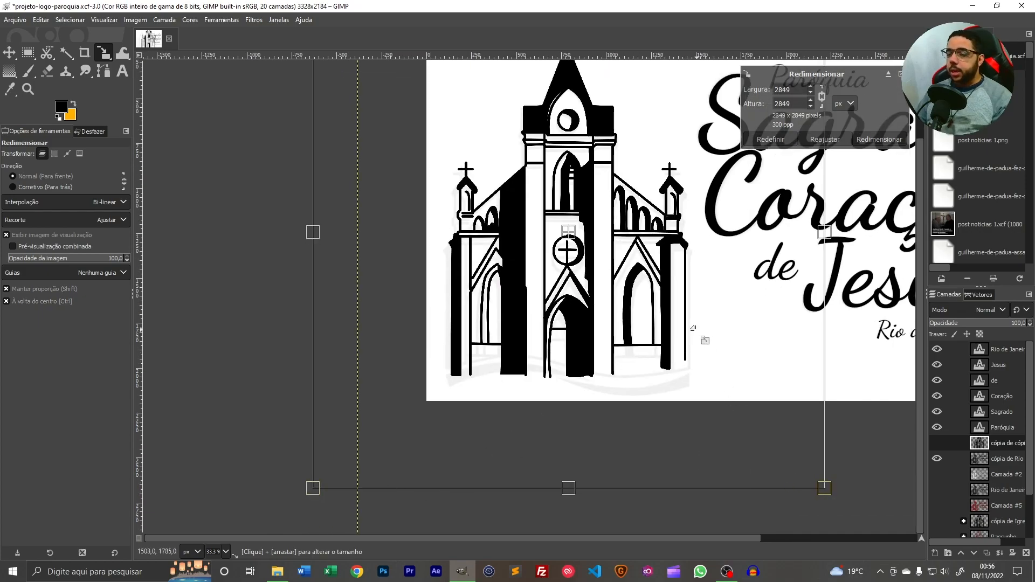
{"action": "scroll", "coordinate": [704, 327], "scroll_direction": "down", "scroll_amount": 2}
{"action": "scroll", "coordinate": [720, 375], "scroll_direction": "up", "scroll_amount": 1}
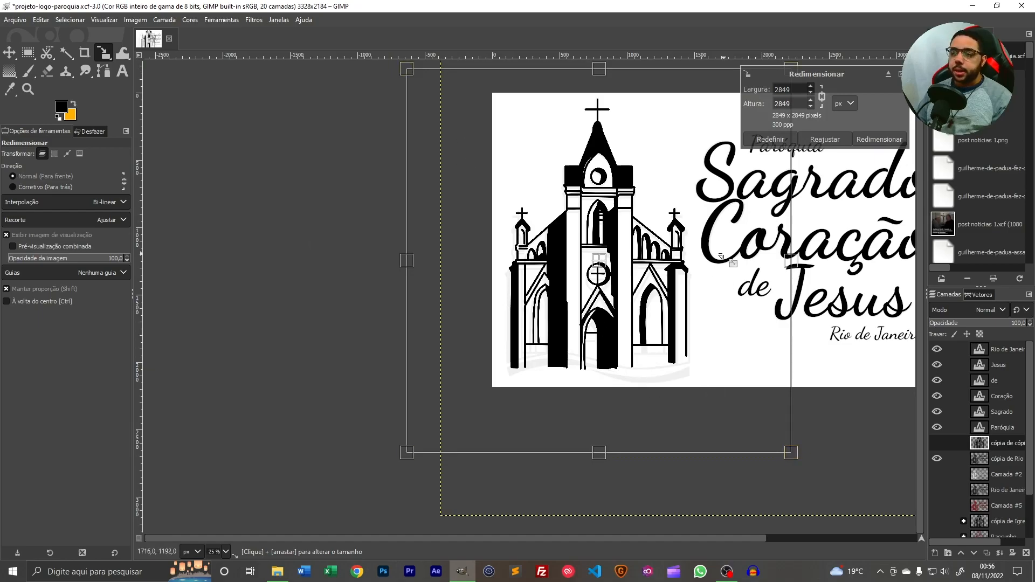
{"action": "left_click_drag", "start_coordinate": [724, 253], "coordinate": [597, 290]}
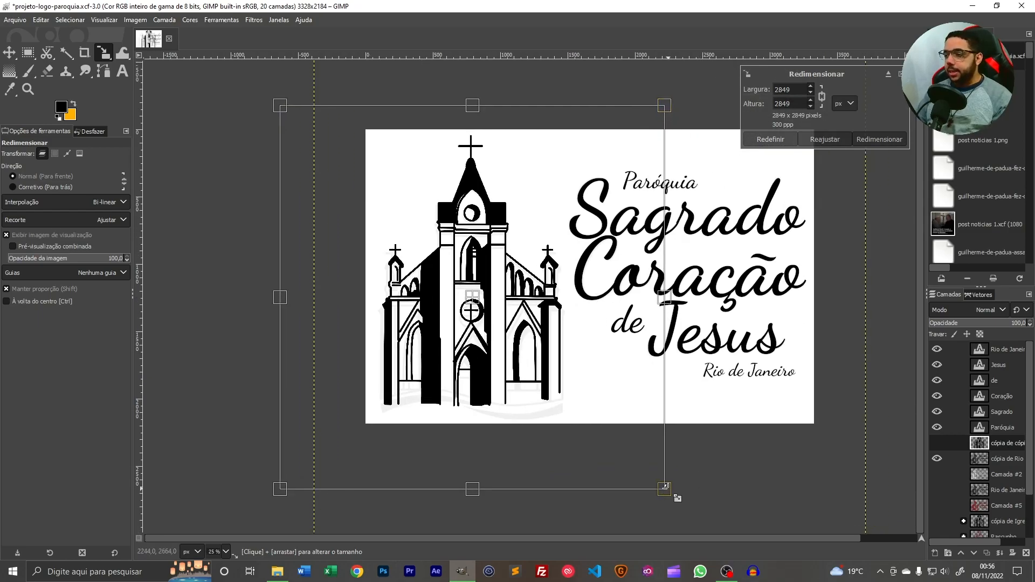
Shrink the merged church to about 629 px, place it over the faded tower and apply the scaling
{"action": "left_click_drag", "start_coordinate": [664, 488], "coordinate": [364, 186]}
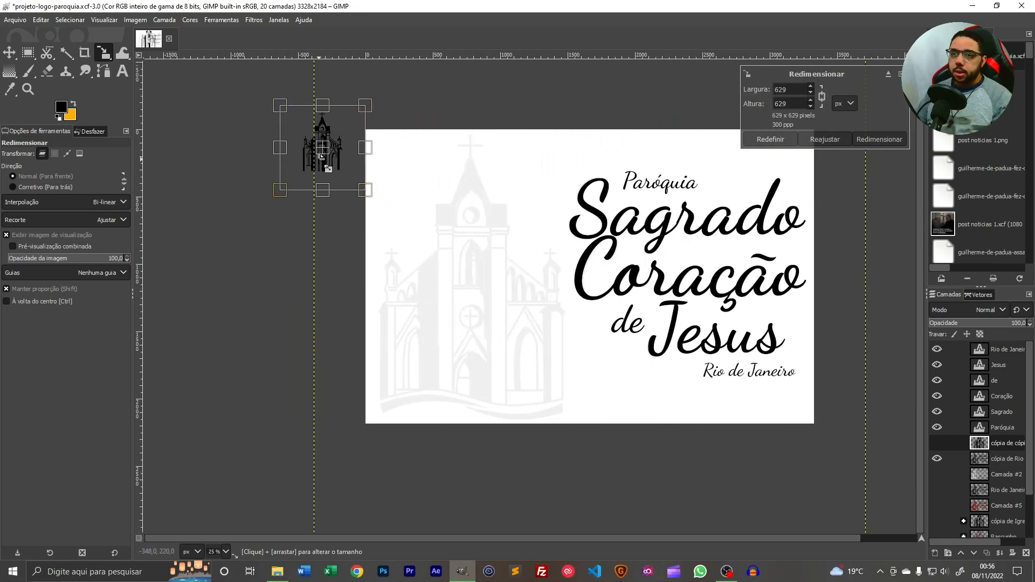
{"action": "left_click_drag", "start_coordinate": [321, 142], "coordinate": [431, 213]}
{"action": "key", "text": "Return"}
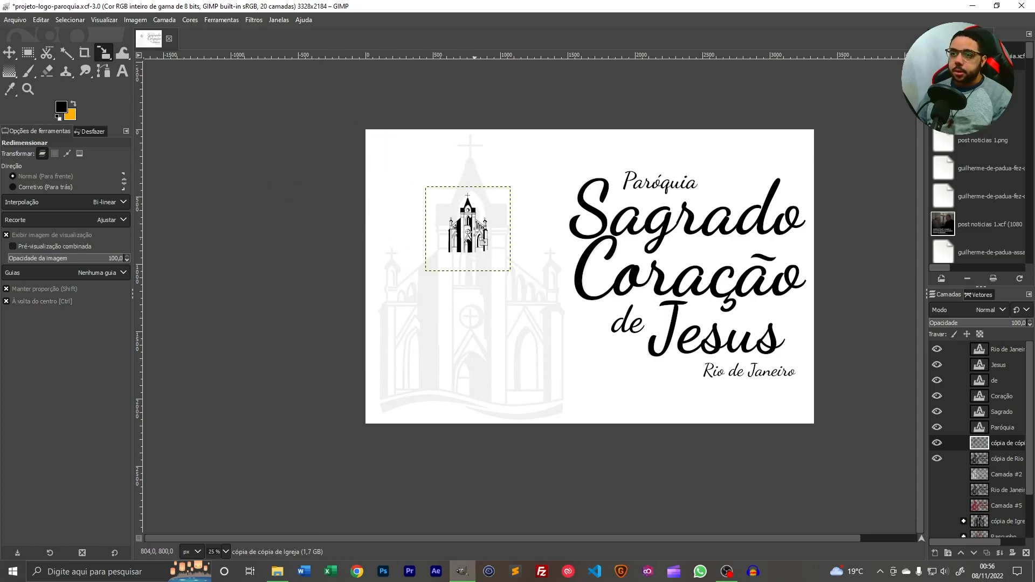
Scale the small church back up until it covers the faded church and apply the scaling
{"action": "key", "text": "1"}
{"action": "scroll", "coordinate": [441, 336], "scroll_direction": "up", "scroll_amount": 1}
{"action": "scroll", "coordinate": [457, 383], "scroll_direction": "down", "scroll_amount": 4}
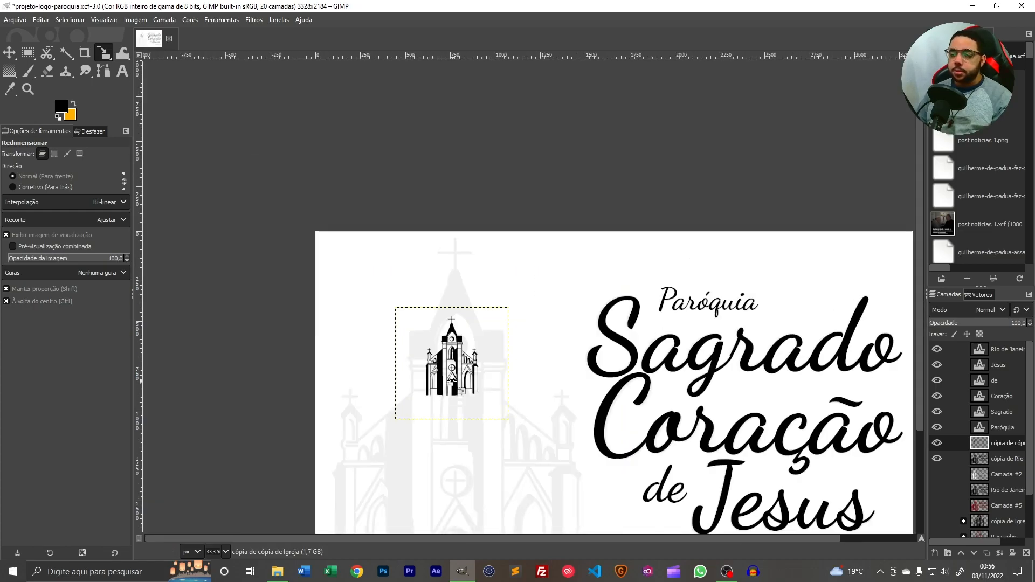
{"action": "left_click", "coordinate": [466, 429]}
{"action": "scroll", "coordinate": [469, 420], "scroll_direction": "down", "scroll_amount": 2}
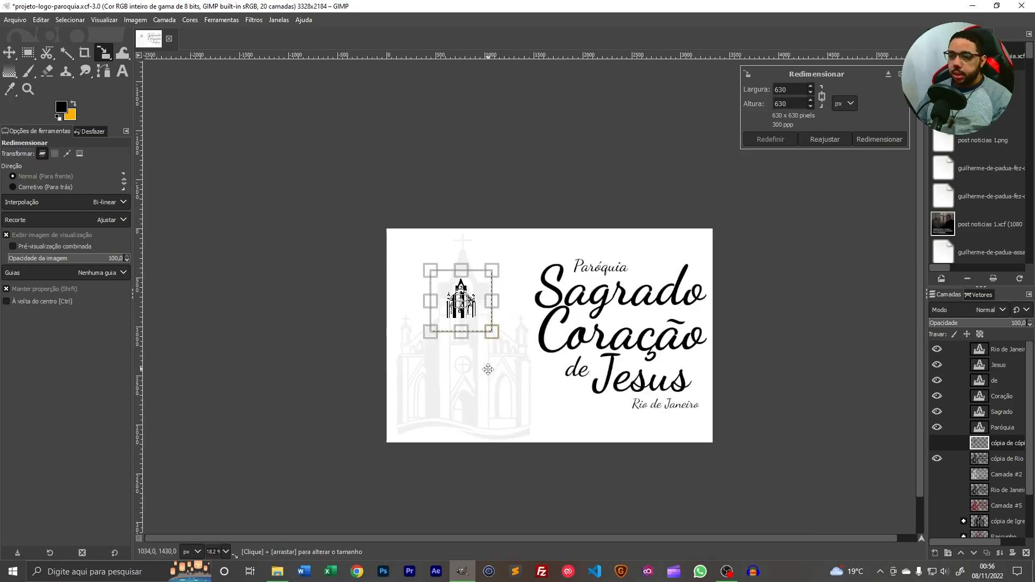
{"action": "left_click_drag", "start_coordinate": [502, 344], "coordinate": [771, 539]}
{"action": "left_click_drag", "start_coordinate": [600, 457], "coordinate": [467, 362]}
{"action": "key", "text": "Return"}
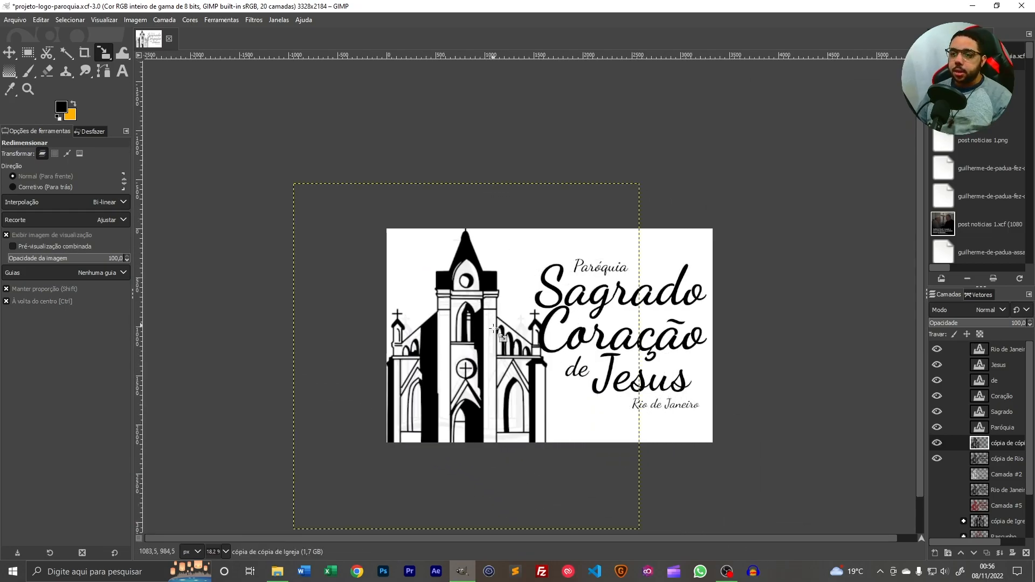
Show the original "cópia de Igreja" group again and hide all the text layers
{"action": "scroll", "coordinate": [502, 366], "scroll_direction": "up", "scroll_amount": 3}
{"action": "scroll", "coordinate": [503, 366], "scroll_direction": "down", "scroll_amount": 1}
{"action": "left_click_drag", "start_coordinate": [630, 449], "coordinate": [556, 393]}
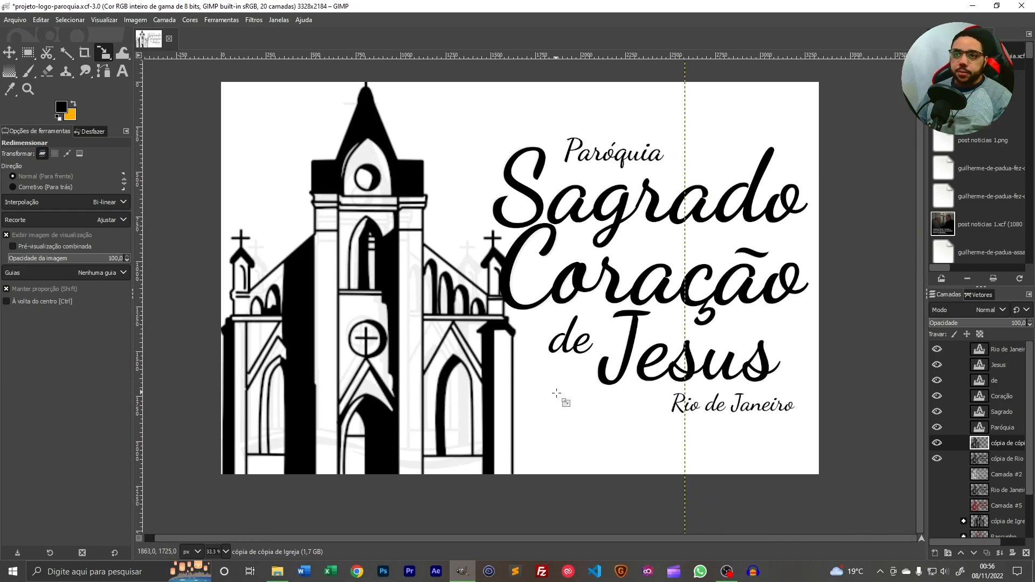
{"action": "left_click", "coordinate": [939, 523]}
{"action": "left_click", "coordinate": [938, 349]}
{"action": "left_click_drag", "start_coordinate": [939, 365], "coordinate": [938, 429]}
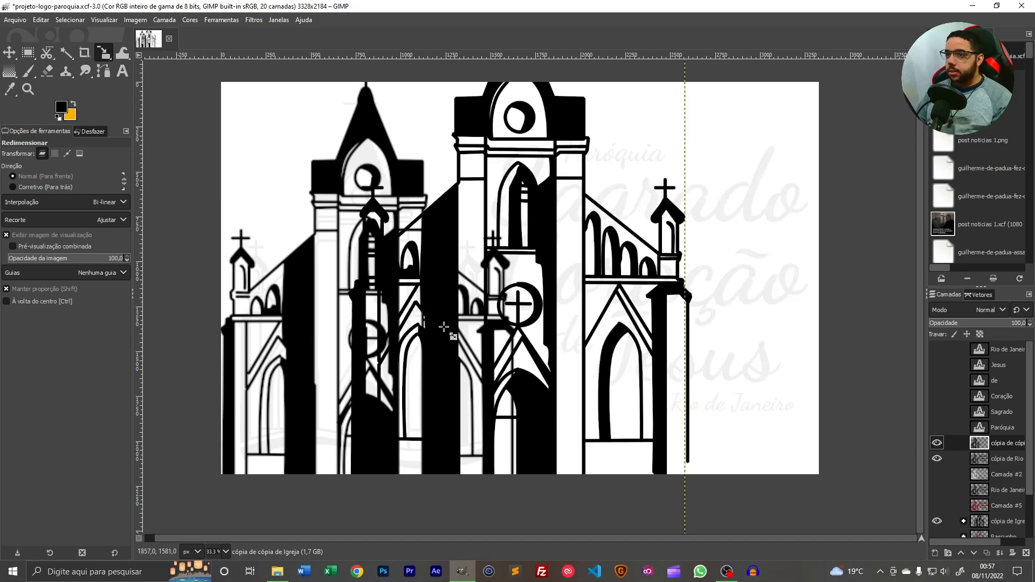
{"action": "left_click", "coordinate": [7, 52]}
{"action": "left_click_drag", "start_coordinate": [447, 243], "coordinate": [609, 292]}
{"action": "key", "text": "ctrl+z"}
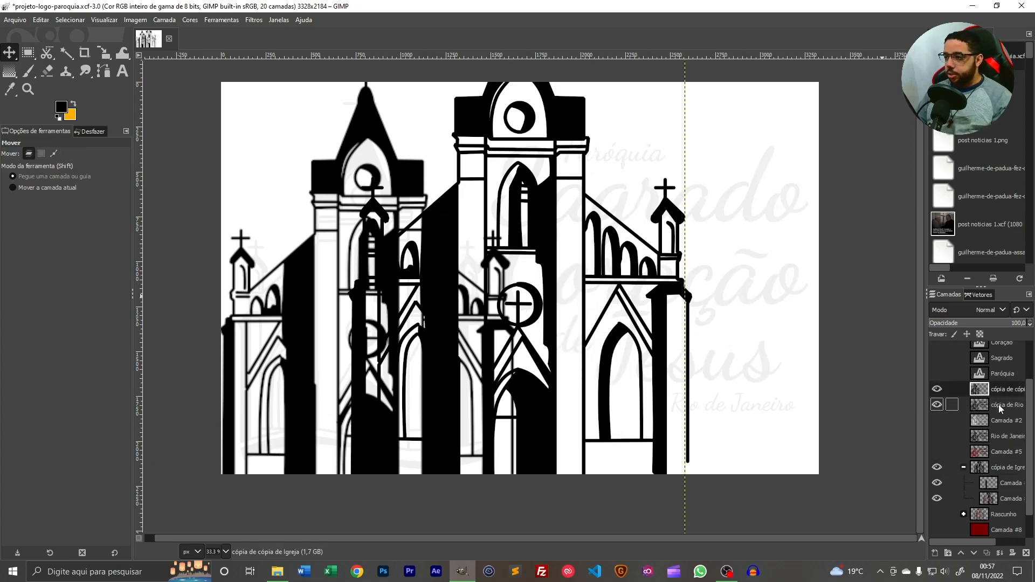
Make a second merged copy of the "cópia de Igreja" group with the original hidden, and move it to the right of the rescaled church
{"action": "left_click", "coordinate": [1004, 467]}
{"action": "left_click", "coordinate": [985, 554]}
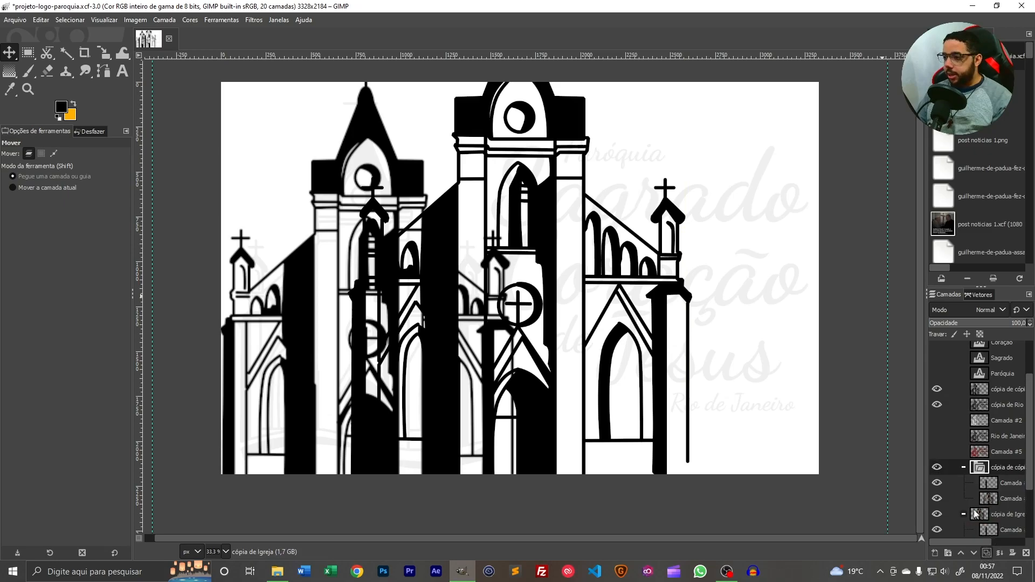
{"action": "left_click", "coordinate": [937, 513]}
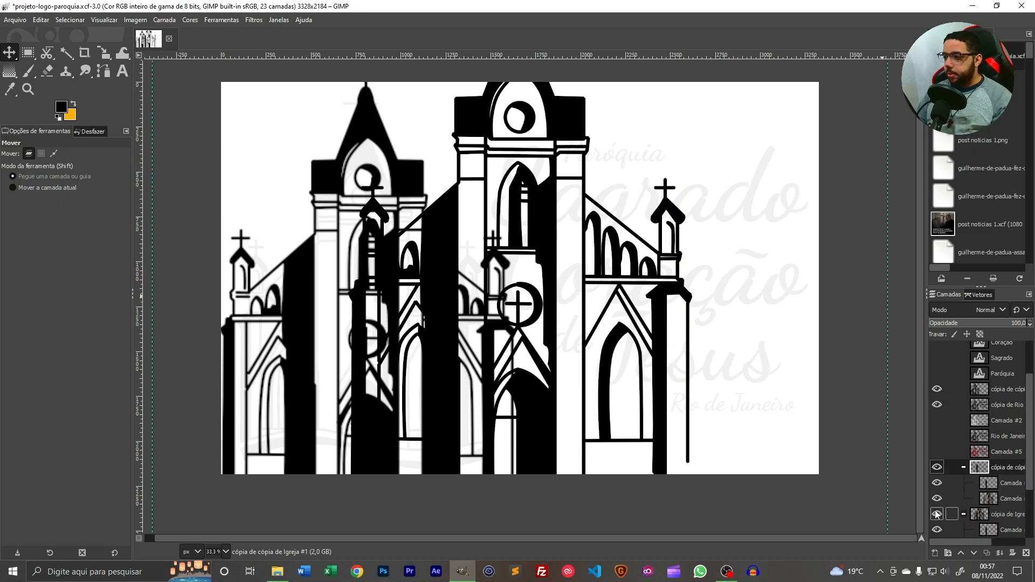
{"action": "right_click", "coordinate": [985, 466]}
{"action": "left_click", "coordinate": [902, 196]}
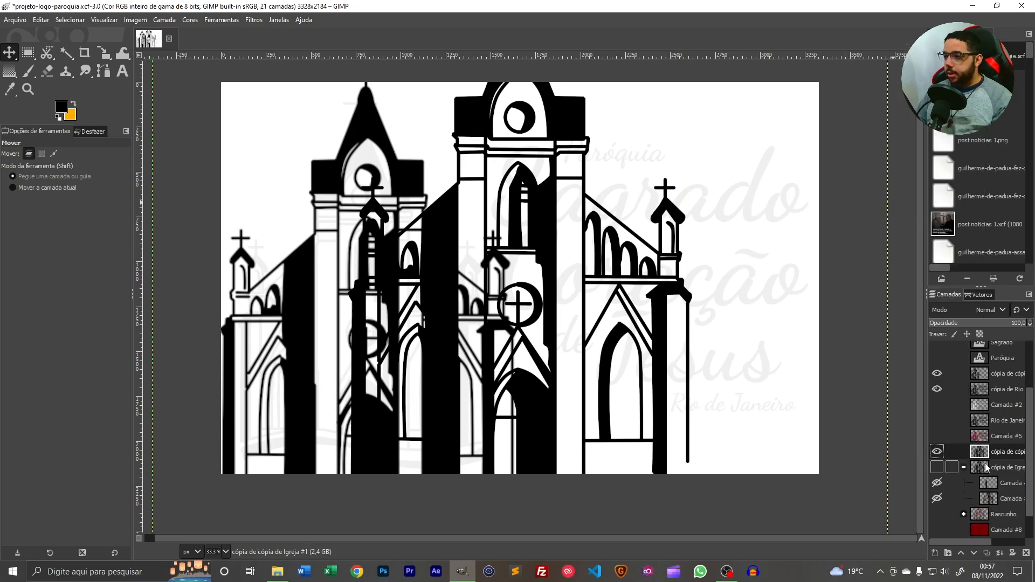
{"action": "left_click_drag", "start_coordinate": [563, 192], "coordinate": [732, 197]}
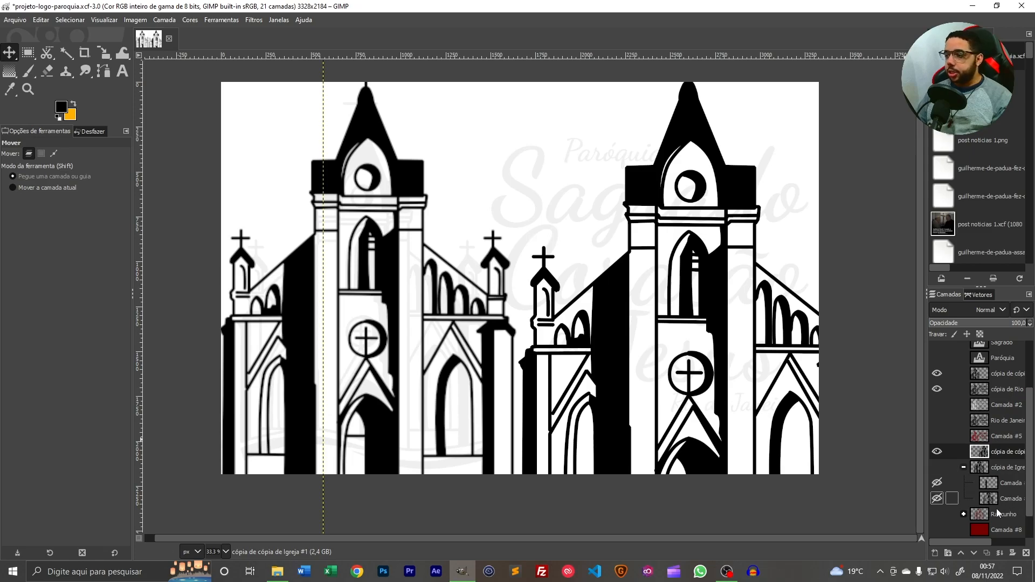
Compare the edge sharpness of the shrunken and re-enlarged church with the unscaled copy, examining the side turret up close
{"action": "left_click", "coordinate": [1003, 531]}
{"action": "scroll", "coordinate": [447, 219], "scroll_direction": "up", "scroll_amount": 1}
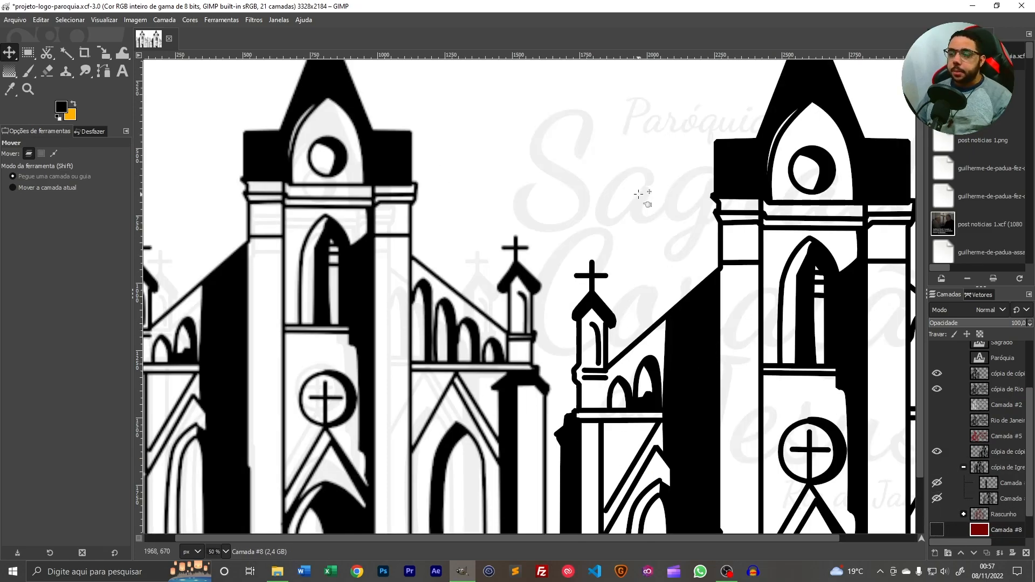
{"action": "left_click_drag", "start_coordinate": [638, 193], "coordinate": [603, 326]}
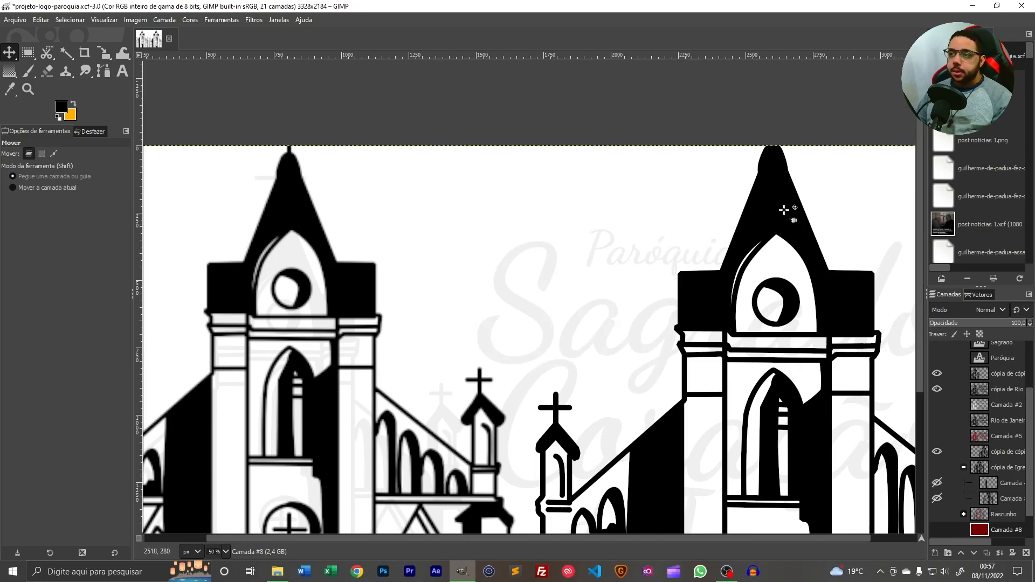
{"action": "scroll", "coordinate": [512, 372], "scroll_direction": "down", "scroll_amount": 2}
{"action": "scroll", "coordinate": [415, 439], "scroll_direction": "up", "scroll_amount": 2}
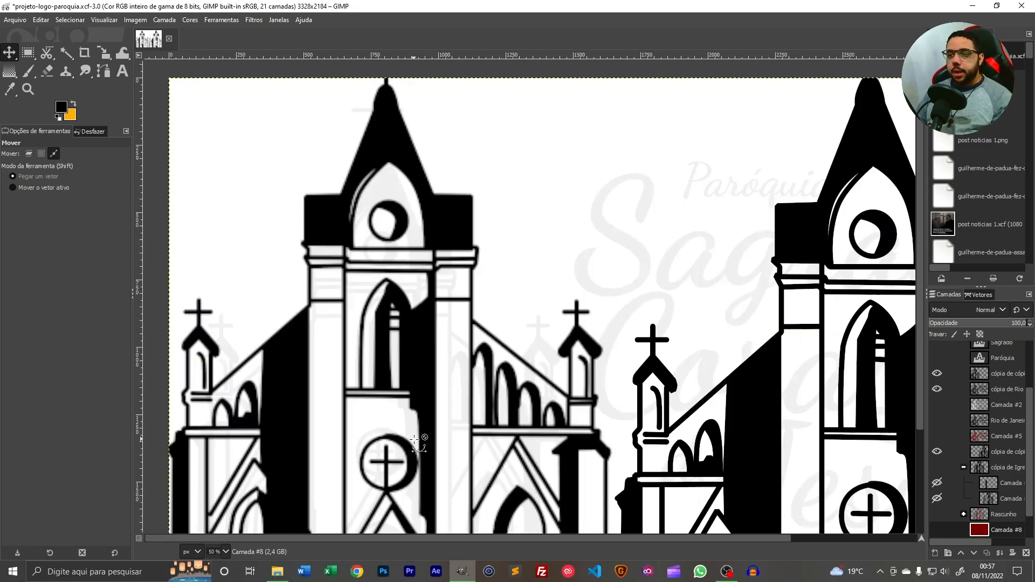
{"action": "left_click_drag", "start_coordinate": [587, 342], "coordinate": [641, 230]}
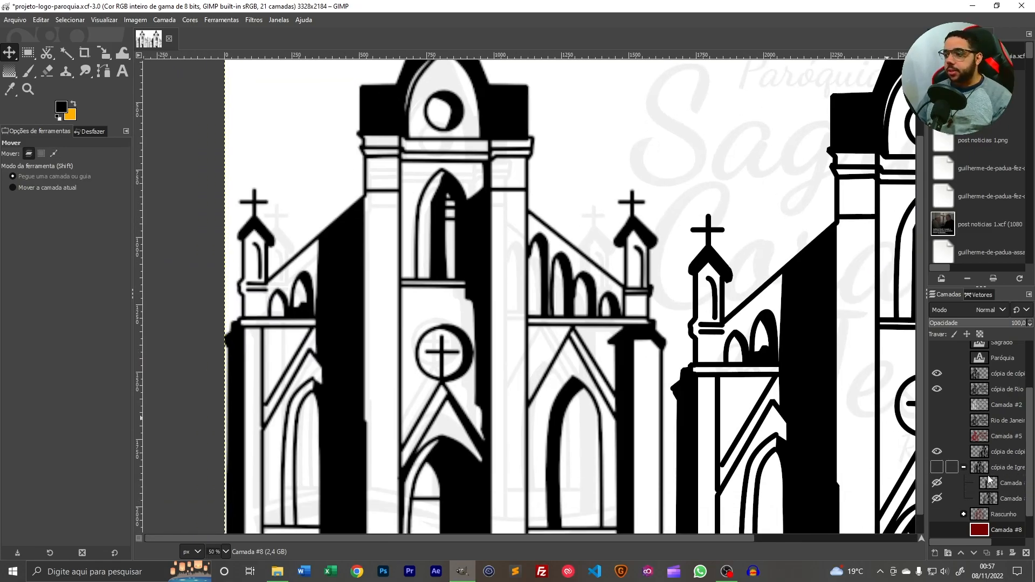
{"action": "scroll", "coordinate": [491, 324], "scroll_direction": "down", "scroll_amount": 2}
{"action": "scroll", "coordinate": [436, 346], "scroll_direction": "up", "scroll_amount": 2}
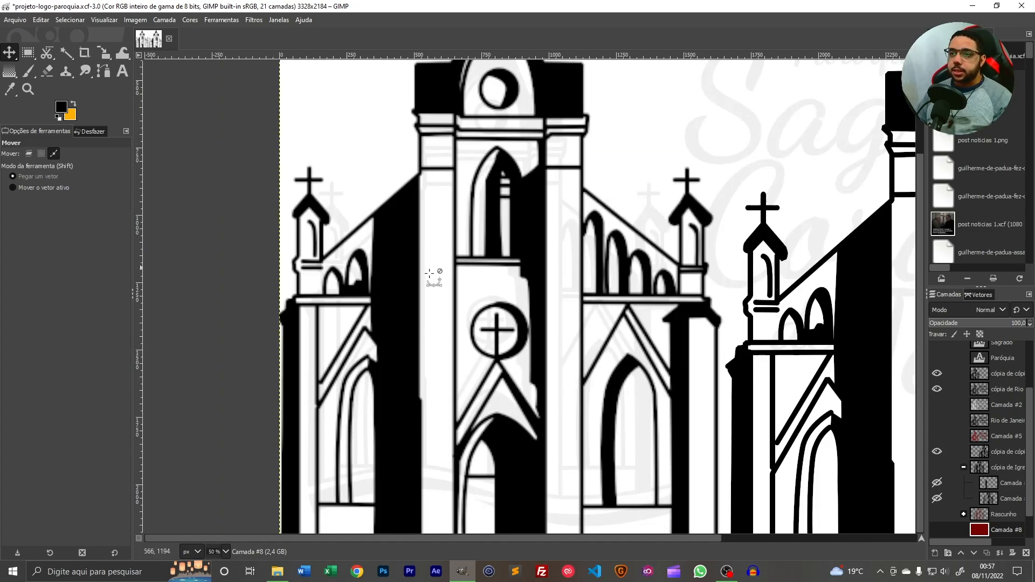
{"action": "scroll", "coordinate": [701, 177], "scroll_direction": "up", "scroll_amount": 5}
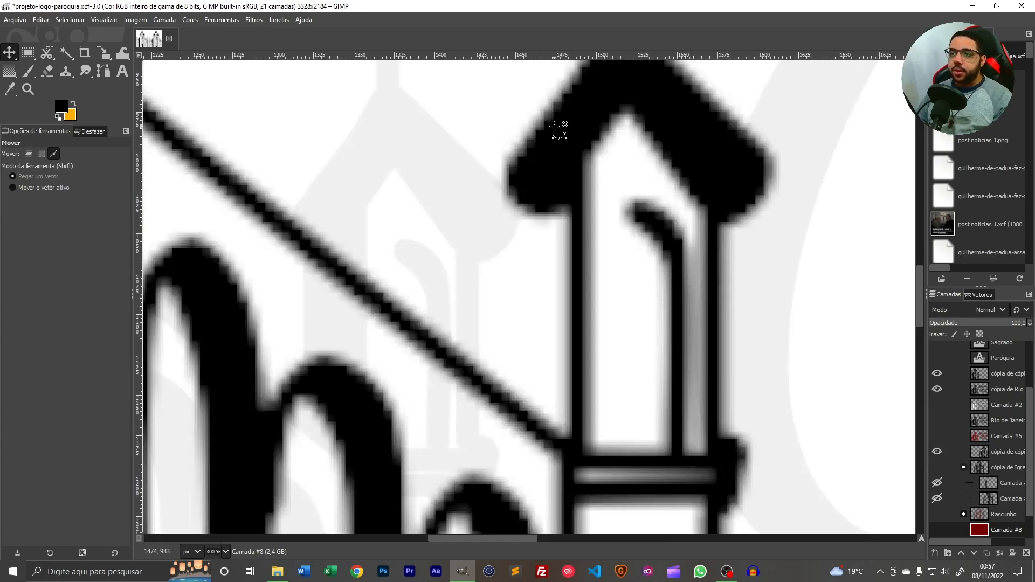
{"action": "scroll", "coordinate": [550, 338], "scroll_direction": "up", "scroll_amount": 3}
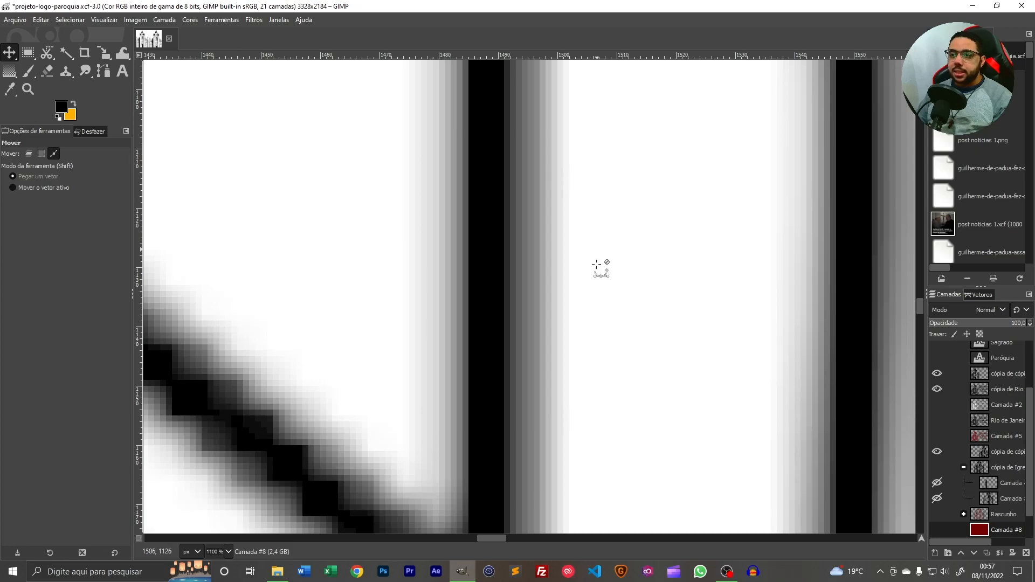
{"action": "scroll", "coordinate": [503, 342], "scroll_direction": "down", "scroll_amount": 4}
{"action": "scroll", "coordinate": [485, 324], "scroll_direction": "down", "scroll_amount": 8}
{"action": "scroll", "coordinate": [448, 300], "scroll_direction": "up", "scroll_amount": 2}
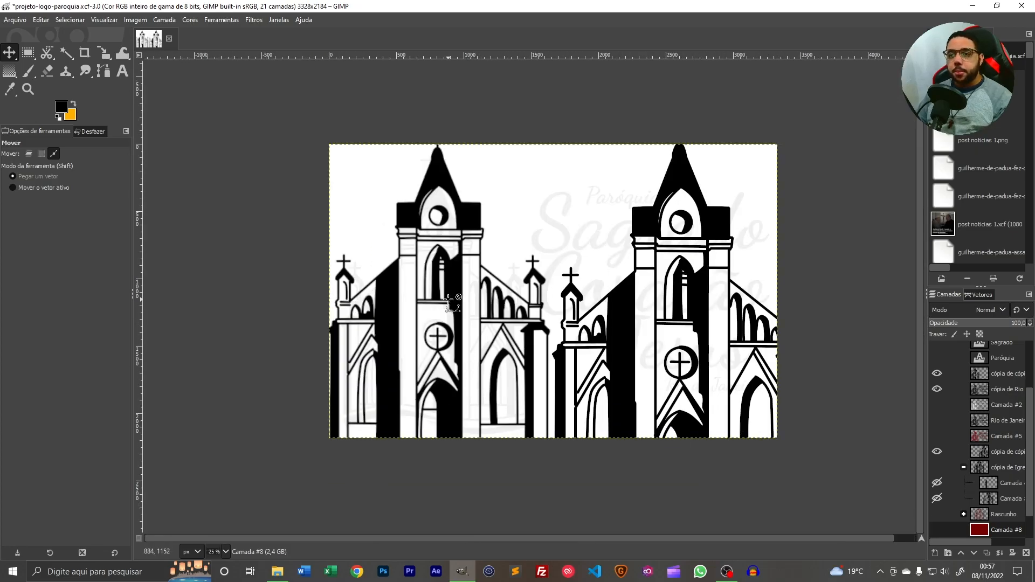
{"action": "scroll", "coordinate": [449, 299], "scroll_direction": "up", "scroll_amount": 1}
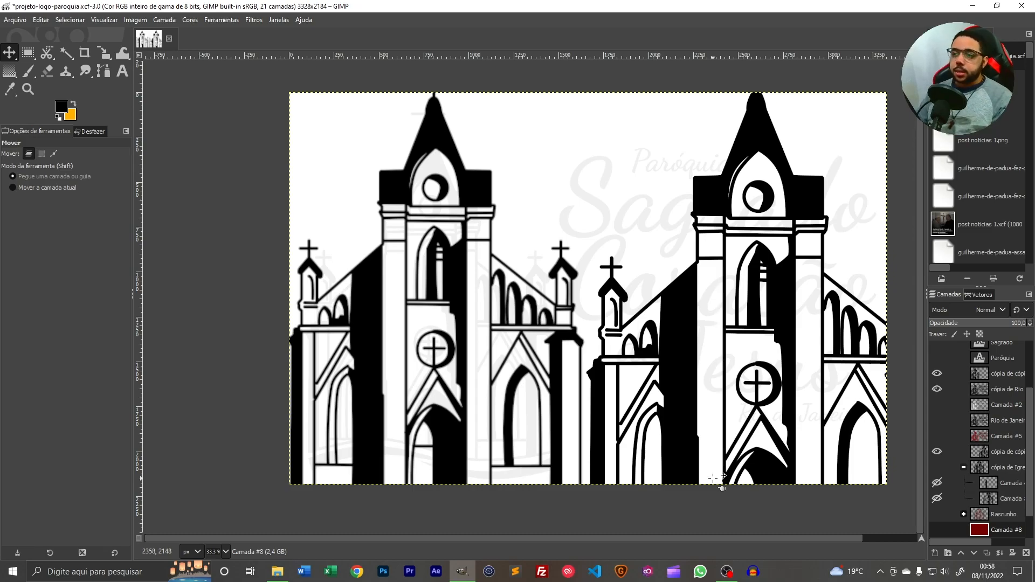
{"action": "scroll", "coordinate": [721, 484], "scroll_direction": "down", "scroll_amount": 2}
{"action": "scroll", "coordinate": [676, 417], "scroll_direction": "up", "scroll_amount": 1}
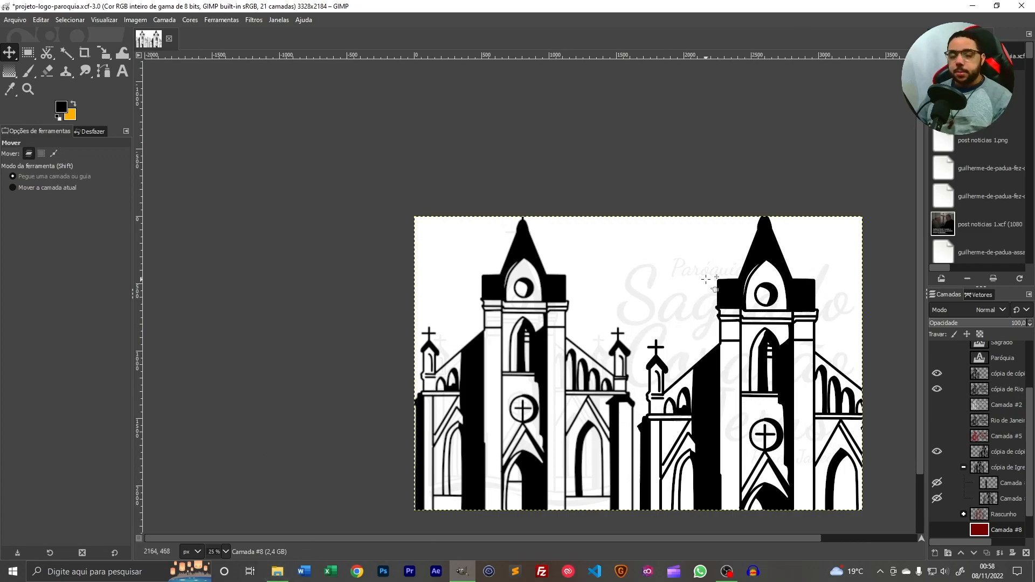
{"action": "scroll", "coordinate": [471, 408], "scroll_direction": "up", "scroll_amount": 1}
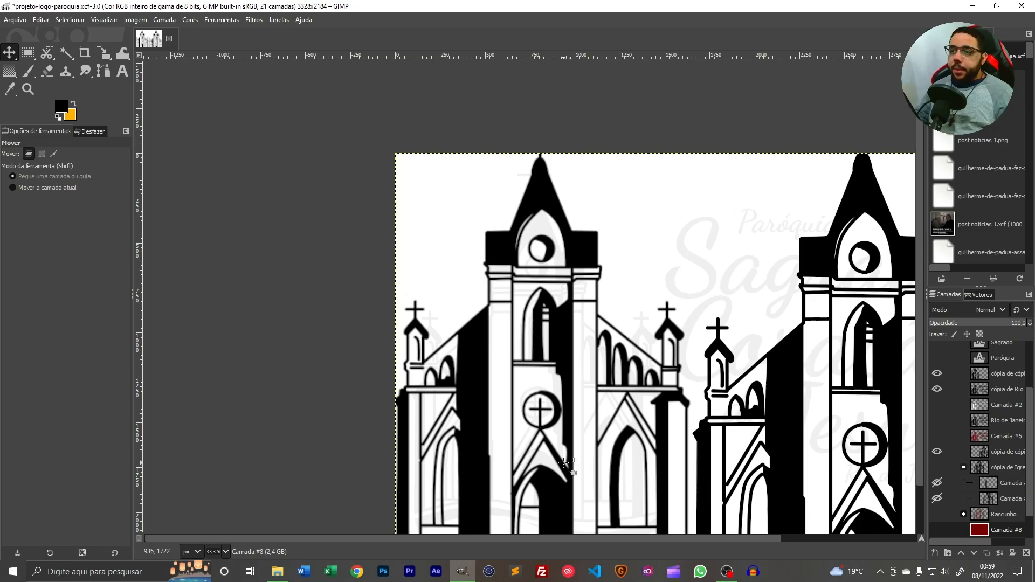
Delete the rescaled church layer and move the unscaled church copy directly above the "cópia de Rio" layer
{"action": "left_click_drag", "start_coordinate": [766, 445], "coordinate": [554, 327]}
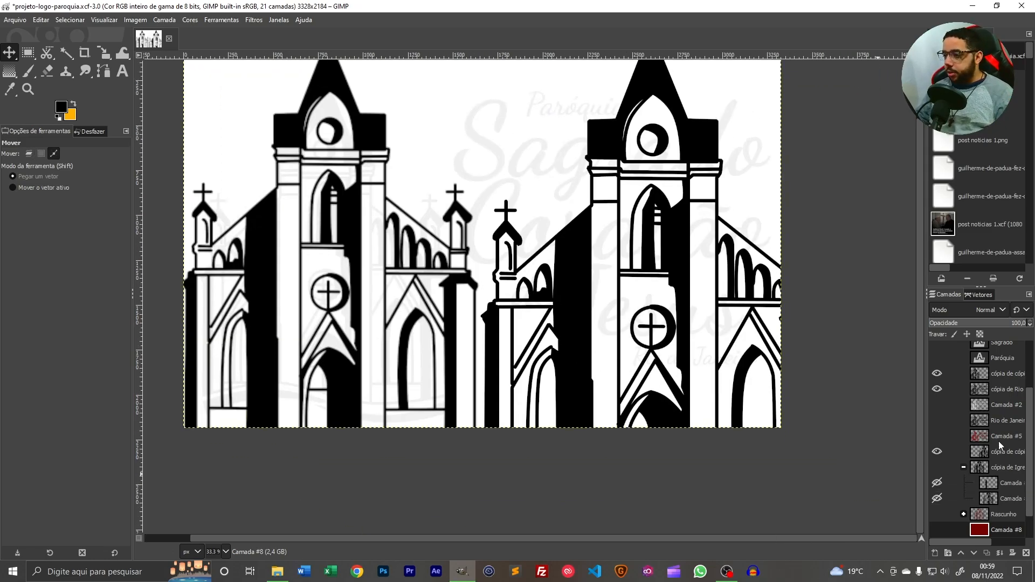
{"action": "left_click", "coordinate": [942, 379]}
{"action": "left_click", "coordinate": [937, 373]}
{"action": "left_click", "coordinate": [938, 373]}
{"action": "left_click", "coordinate": [1026, 553]}
{"action": "left_click_drag", "start_coordinate": [997, 439], "coordinate": [1005, 367]}
{"action": "scroll", "coordinate": [760, 402], "scroll_direction": "down", "scroll_amount": 2}
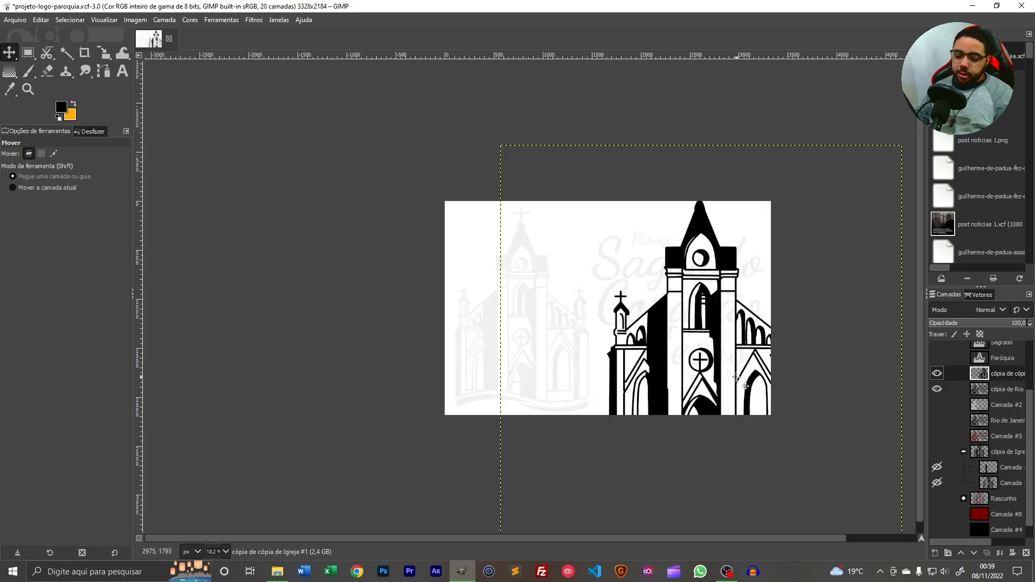
{"action": "key", "text": "shift+s"}
{"action": "left_click", "coordinate": [737, 378]}
{"action": "left_click_drag", "start_coordinate": [835, 453], "coordinate": [757, 356]}
{"action": "scroll", "coordinate": [760, 323], "scroll_direction": "up", "scroll_amount": 2}
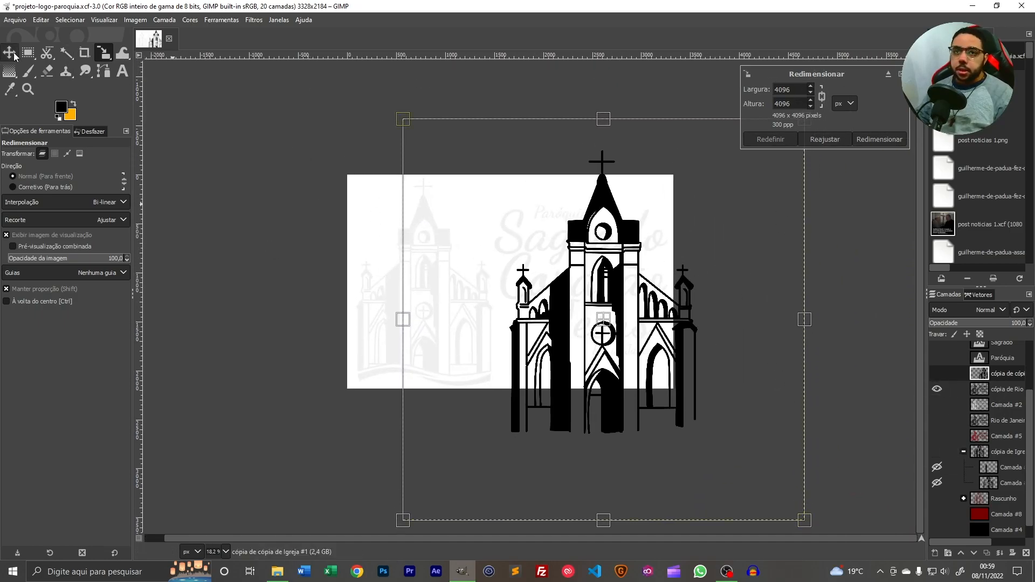
{"action": "key", "text": "m"}
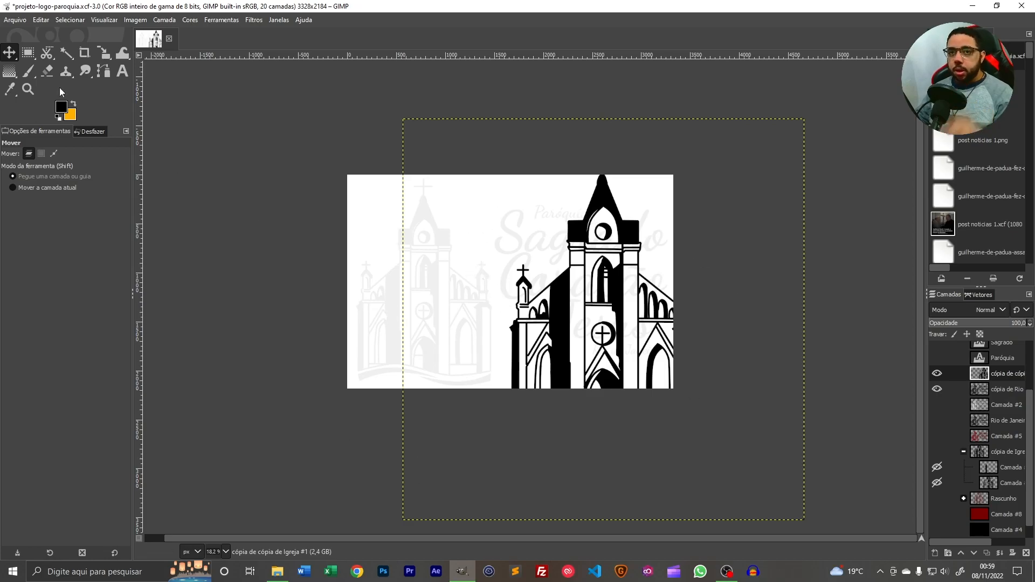
Draw an elliptical selection about 1324 × 1208 px around the middle of the unscaled church
{"action": "left_click_drag", "start_coordinate": [29, 55], "coordinate": [79, 70]}
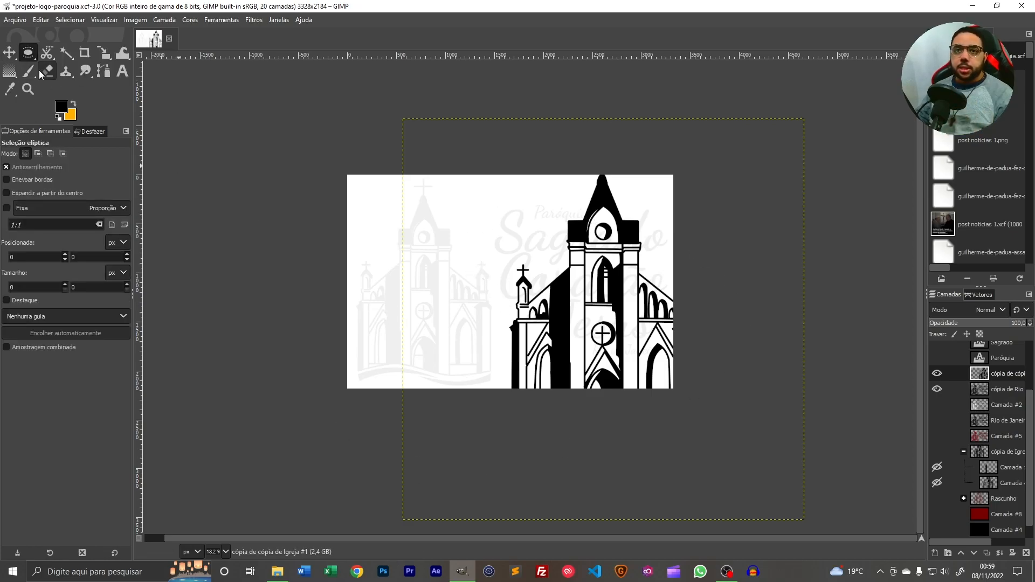
{"action": "scroll", "coordinate": [351, 230], "scroll_direction": "up", "scroll_amount": 3}
{"action": "left_click_drag", "start_coordinate": [385, 112], "coordinate": [742, 438]}
{"action": "scroll", "coordinate": [677, 318], "scroll_direction": "down", "scroll_amount": 3}
{"action": "left_click_drag", "start_coordinate": [617, 300], "coordinate": [794, 346]}
{"action": "left_click_drag", "start_coordinate": [793, 346], "coordinate": [564, 279]}
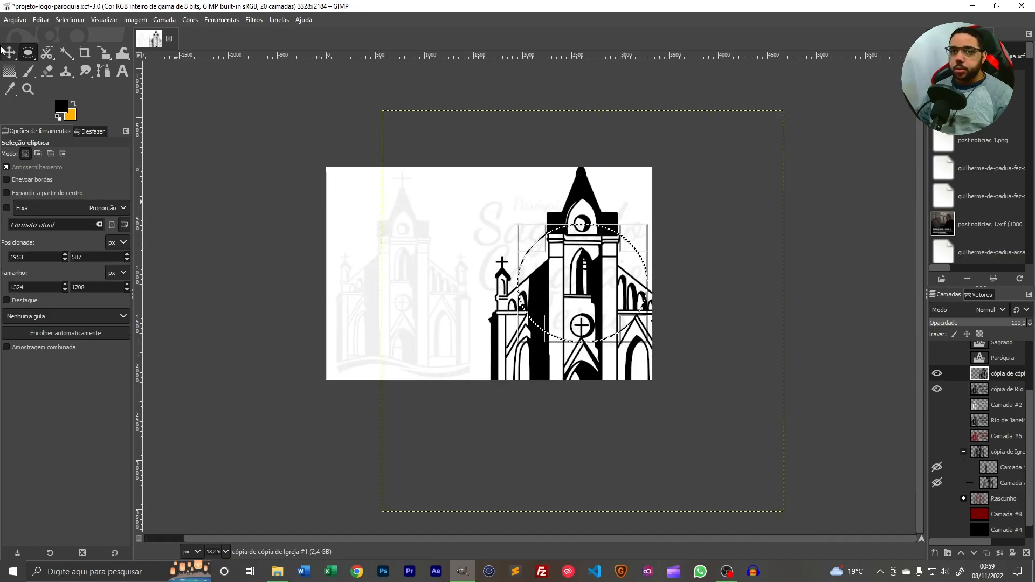
{"action": "left_click", "coordinate": [8, 52]}
{"action": "scroll", "coordinate": [620, 325], "scroll_direction": "up", "scroll_amount": 1}
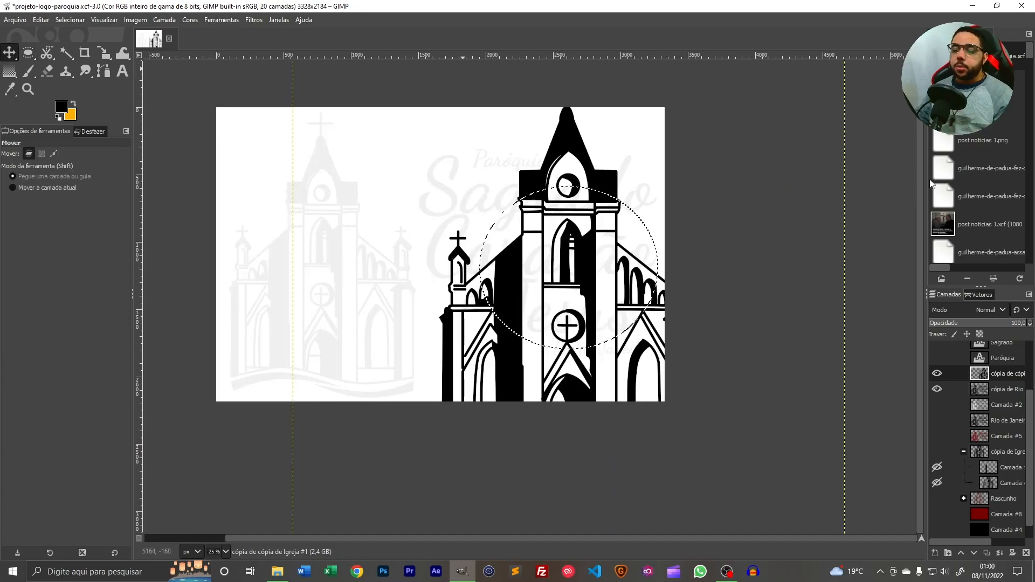
Try to scale the elliptically selected part of the church to about 666 × 608 px and place it over the faded church
{"action": "key", "text": "shift+s"}
{"action": "left_click", "coordinate": [677, 323]}
{"action": "left_click_drag", "start_coordinate": [488, 189], "coordinate": [575, 270]}
{"action": "left_click_drag", "start_coordinate": [620, 308], "coordinate": [335, 193]}
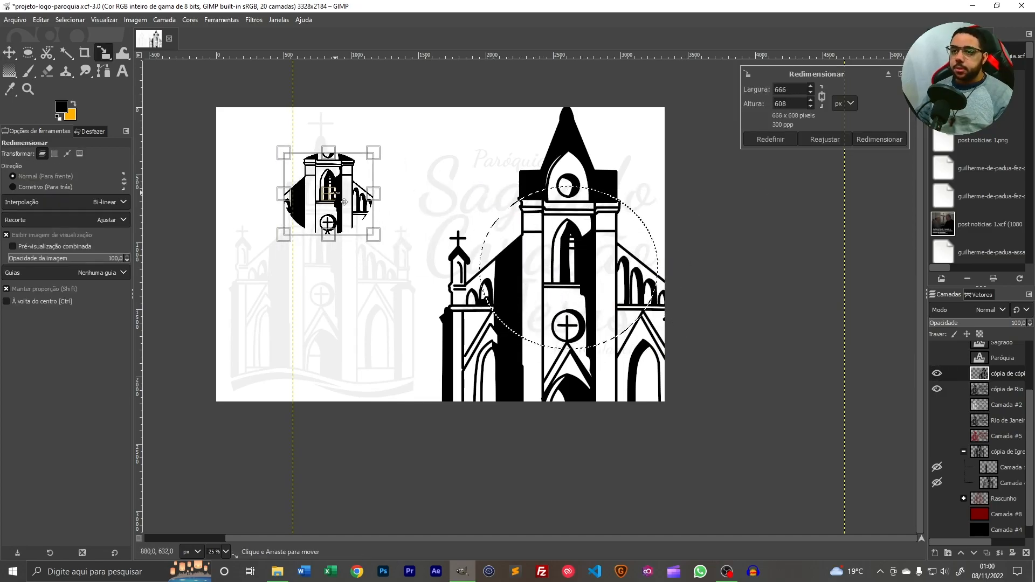
{"action": "mouse_move", "coordinate": [384, 241]}
{"action": "left_mouse_down"}
{"action": "mouse_move", "coordinate": [450, 302]}
{"action": "mouse_move", "coordinate": [388, 228]}
{"action": "left_mouse_up"}
{"action": "key", "text": "ctrl+z"}
{"action": "key", "text": "ctrl+z"}
{"action": "key", "text": "ctrl+z"}
{"action": "key", "text": "Escape"}
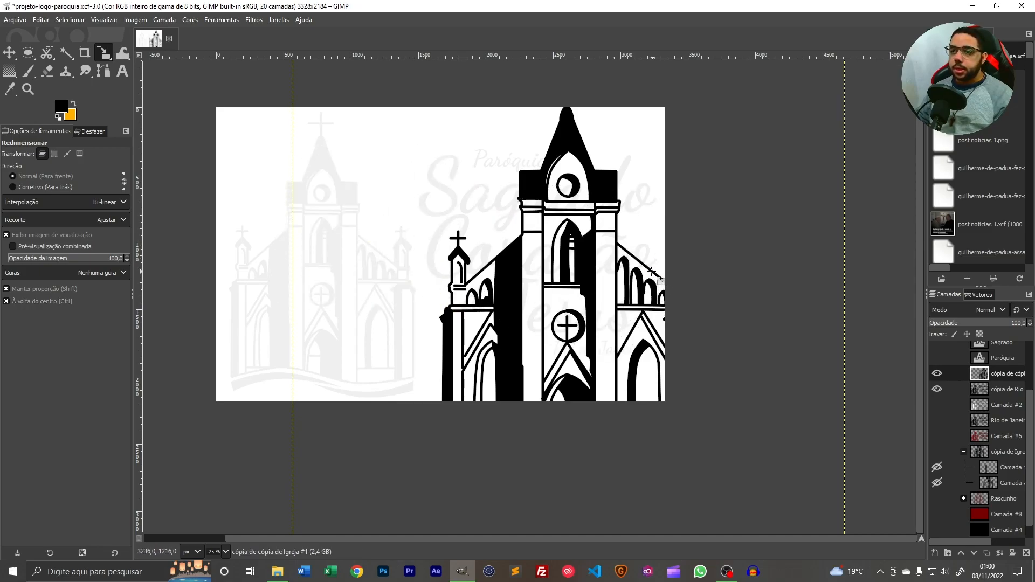
Select the entire canvas and try to move and scale the enclosed part of the church towards the faded church
{"action": "key", "text": "ctrl+a"}
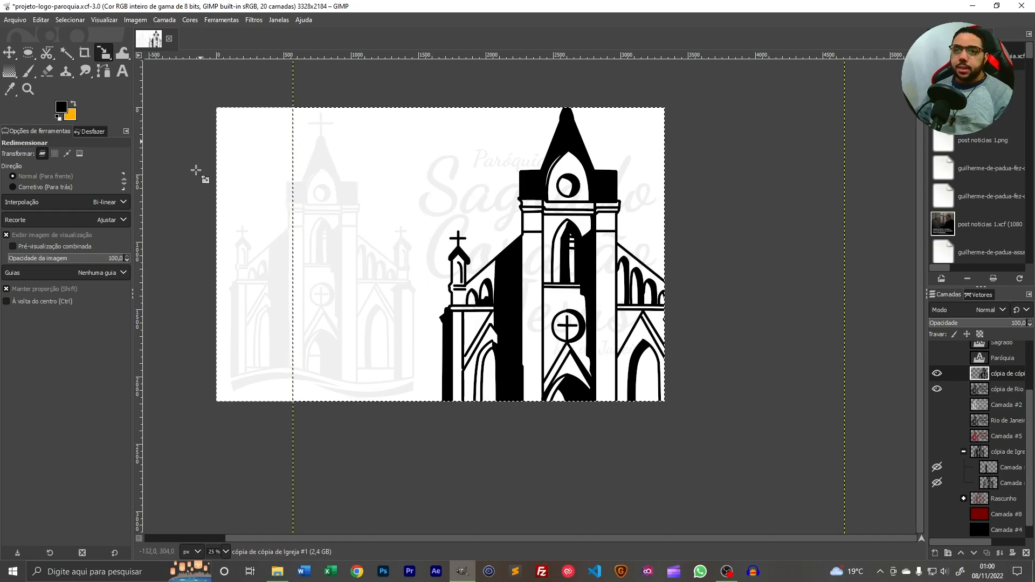
{"action": "left_click", "coordinate": [502, 235]}
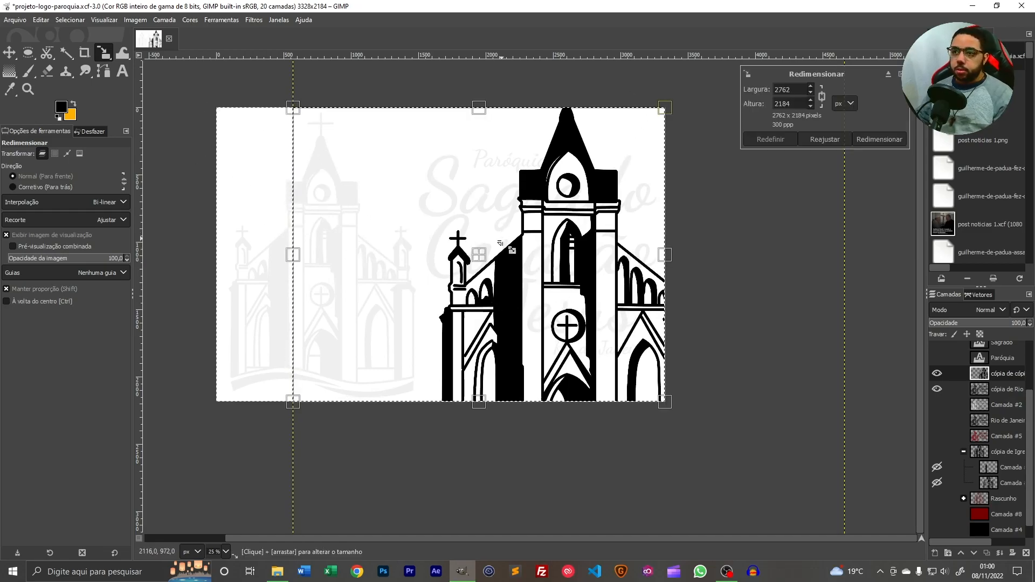
{"action": "left_click_drag", "start_coordinate": [493, 264], "coordinate": [322, 205]}
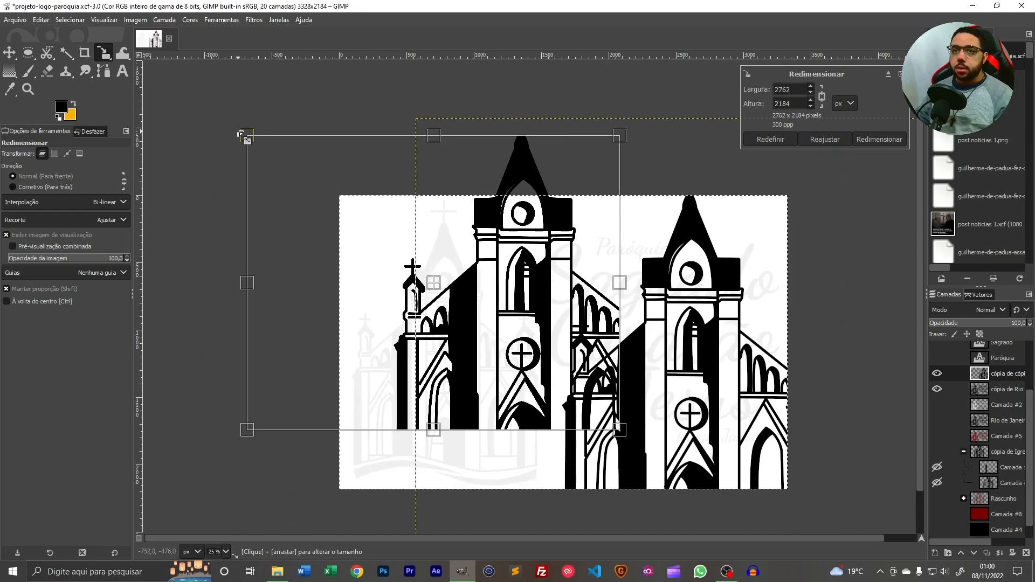
{"action": "left_click_drag", "start_coordinate": [242, 132], "coordinate": [302, 201]}
{"action": "key", "text": "ctrl+z"}
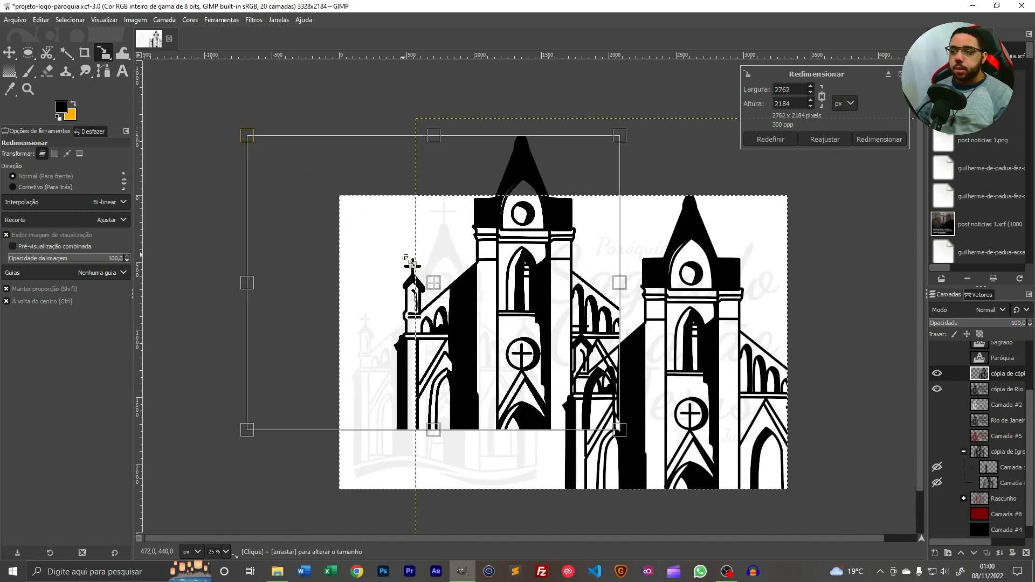
{"action": "key", "text": "ctrl+z"}
{"action": "key", "text": "Escape"}
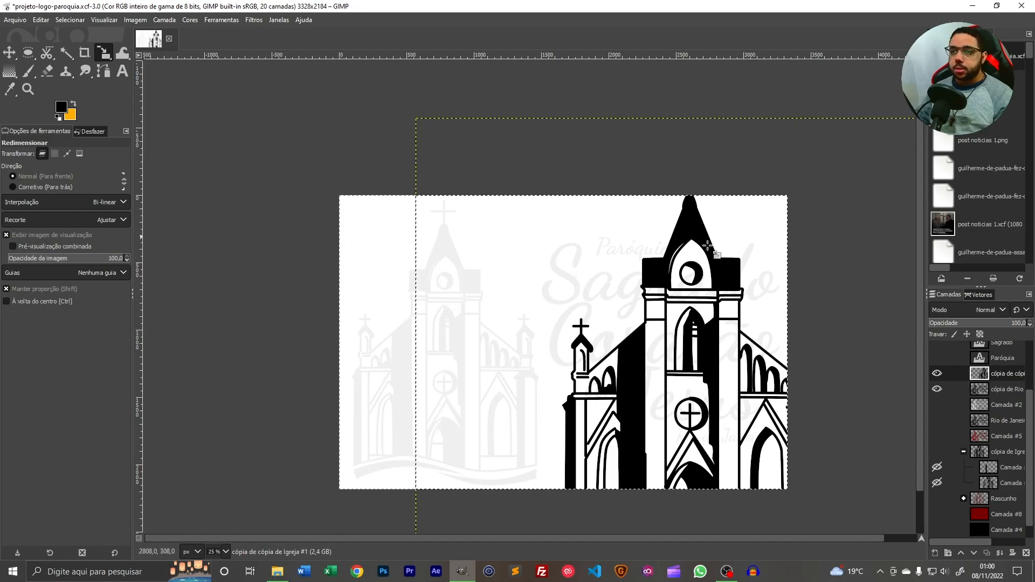
Clear the selection so that no part of the canvas is selected
{"action": "scroll", "coordinate": [459, 246], "scroll_direction": "up", "scroll_amount": 4}
{"action": "left_click_drag", "start_coordinate": [430, 157], "coordinate": [545, 316]}
{"action": "scroll", "coordinate": [546, 316], "scroll_direction": "down", "scroll_amount": 5}
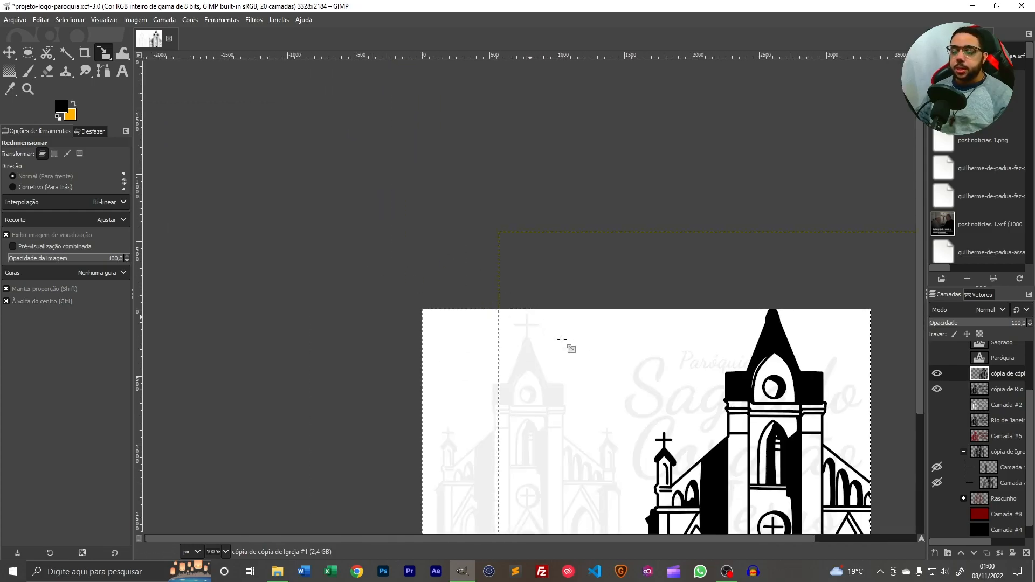
{"action": "key", "text": "ctrl+shift+a"}
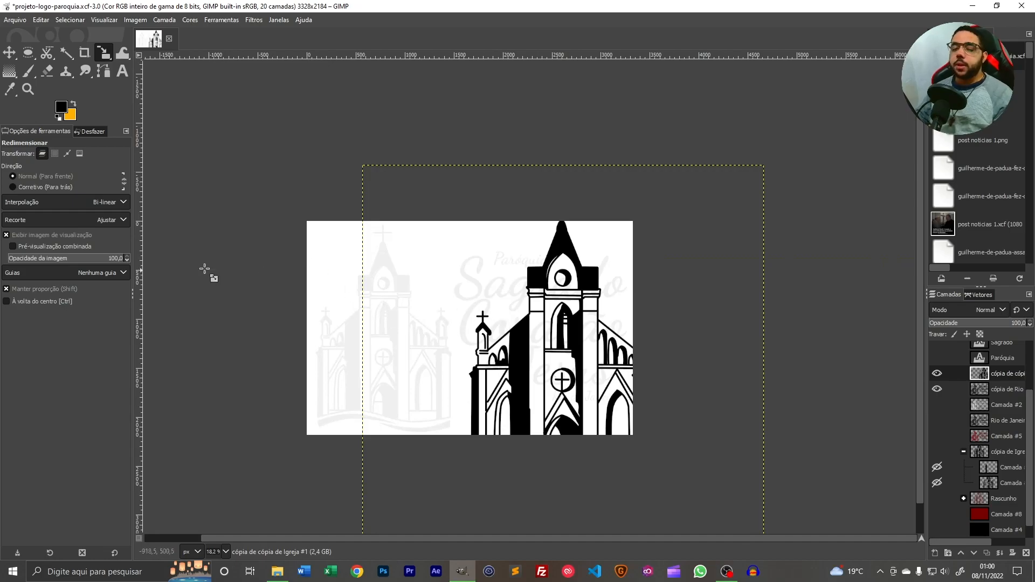
Start scaling the whole church layer to about 2755 × 2755 px, place it over the faded church, and collapse the "cópia de Igreja" group
{"action": "left_click_drag", "start_coordinate": [545, 314], "coordinate": [505, 217]}
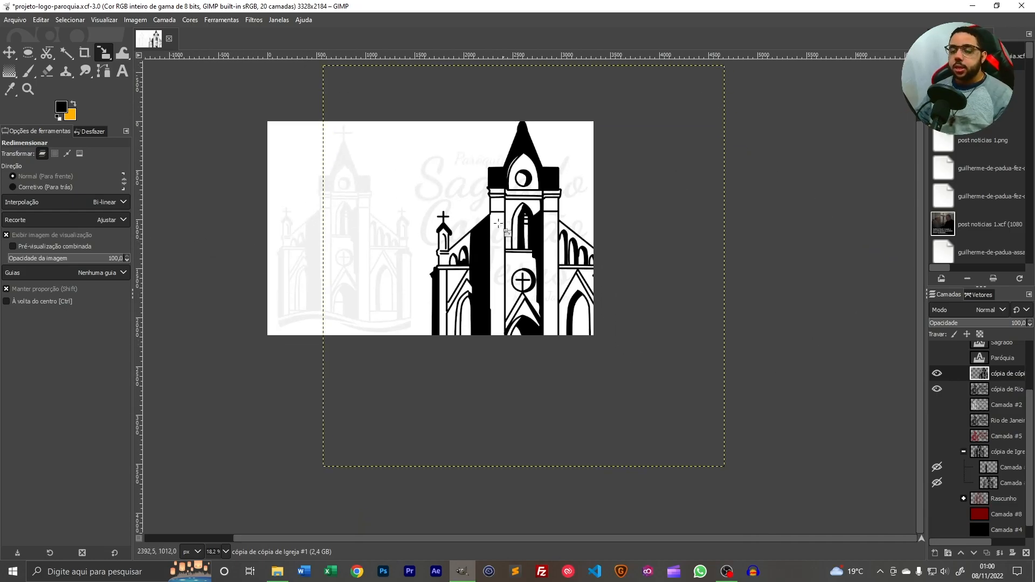
{"action": "left_click", "coordinate": [417, 152]}
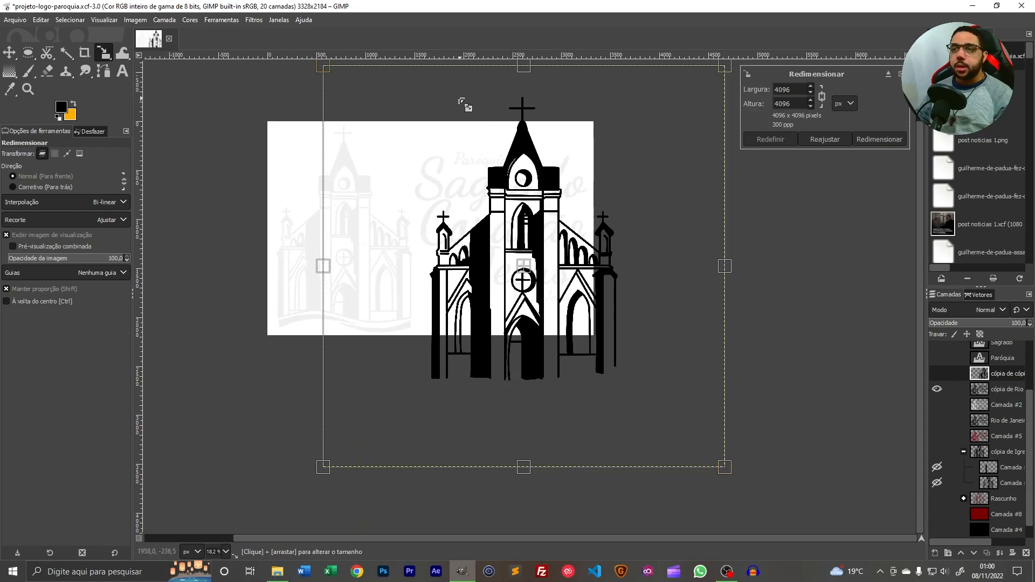
{"action": "left_click_drag", "start_coordinate": [340, 127], "coordinate": [492, 276]}
{"action": "left_click_drag", "start_coordinate": [610, 398], "coordinate": [356, 296]}
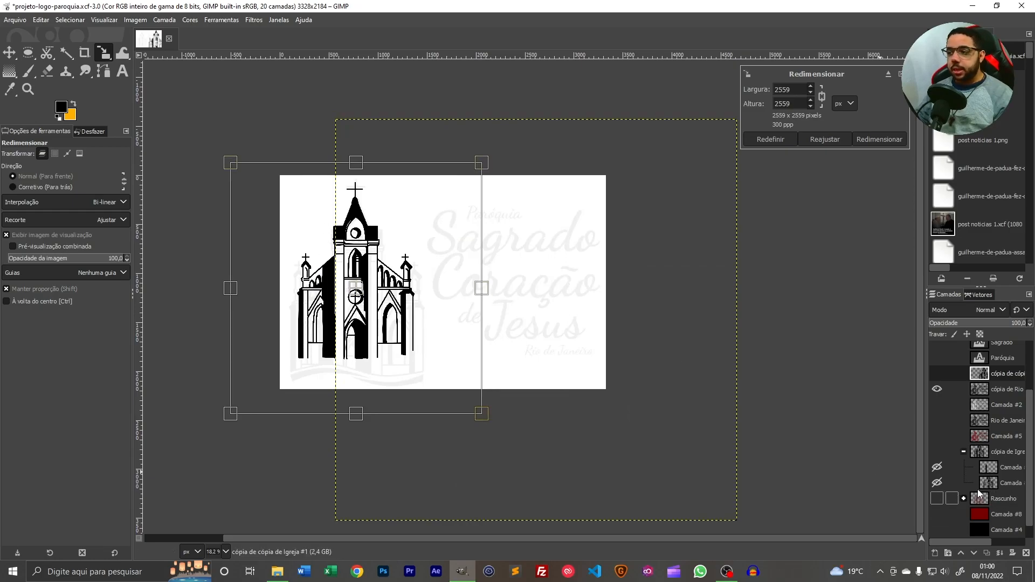
{"action": "left_click", "coordinate": [963, 452]}
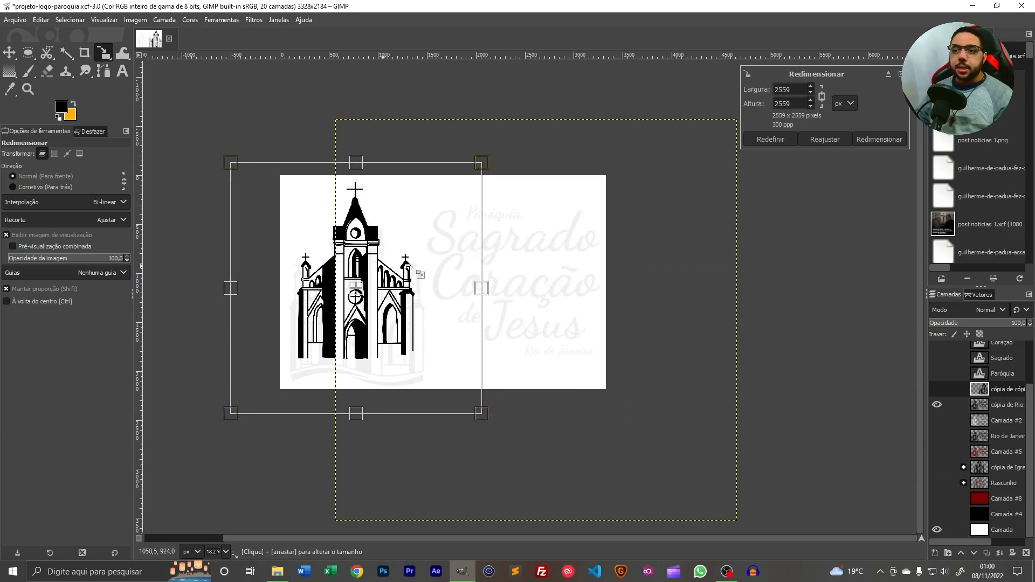
{"action": "scroll", "coordinate": [335, 432], "scroll_direction": "up", "scroll_amount": 1, "text": "ctrl"}
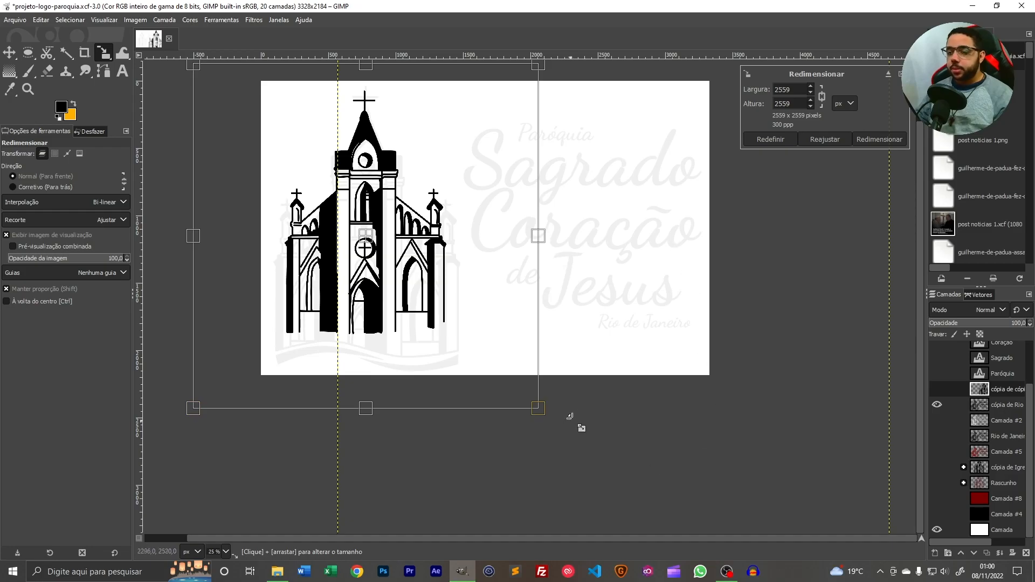
{"action": "left_click_drag", "start_coordinate": [537, 409], "coordinate": [564, 435]}
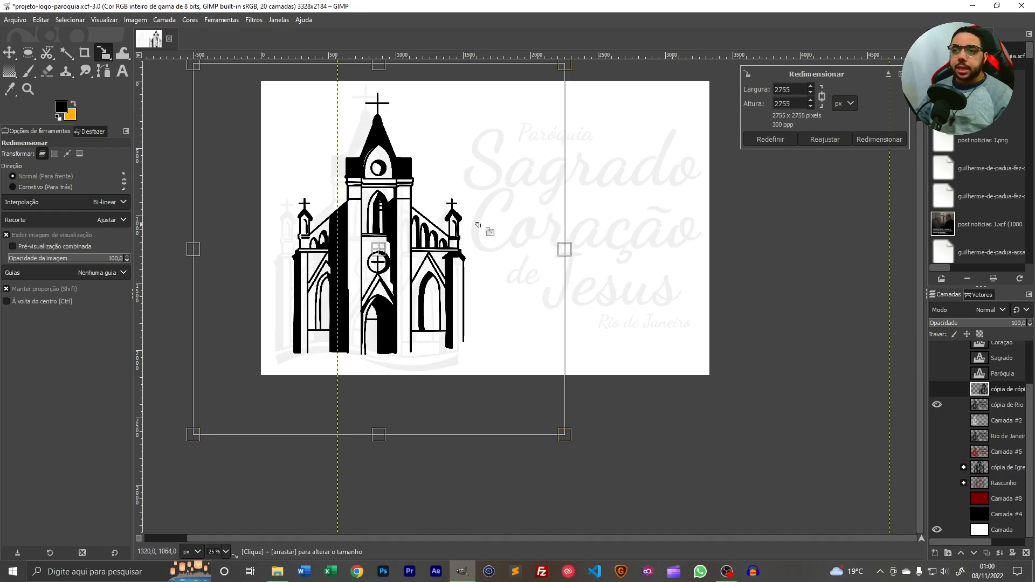
Switch to File Explorer, duplicate projeto-logo-paroquia.xcf in the Projeto Paróquia folder, and delete the duplicate
{"action": "left_click", "coordinate": [250, 572]}
{"action": "left_click", "coordinate": [124, 289]}
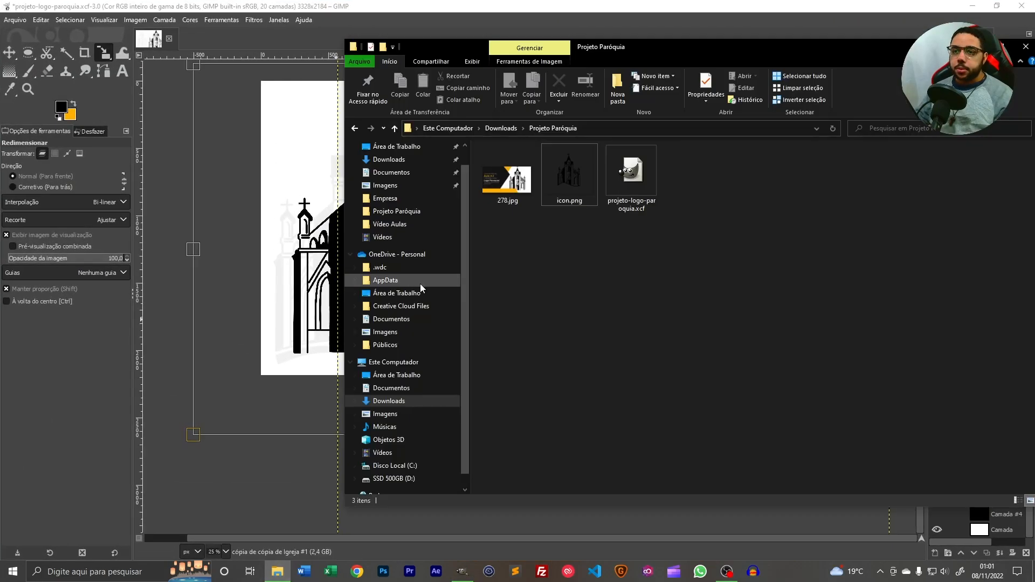
{"action": "left_click", "coordinate": [644, 192]}
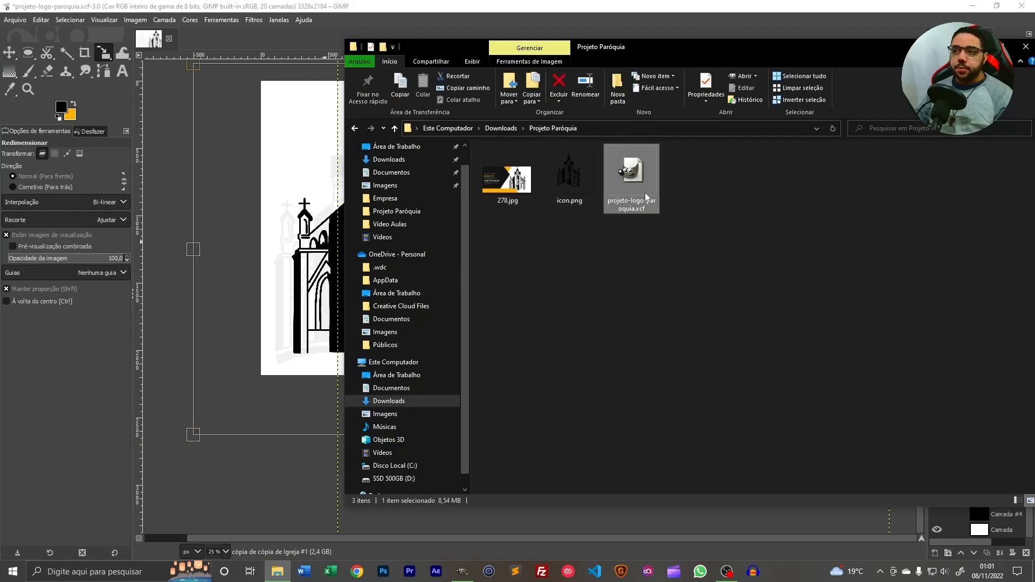
{"action": "key", "text": "ctrl+v"}
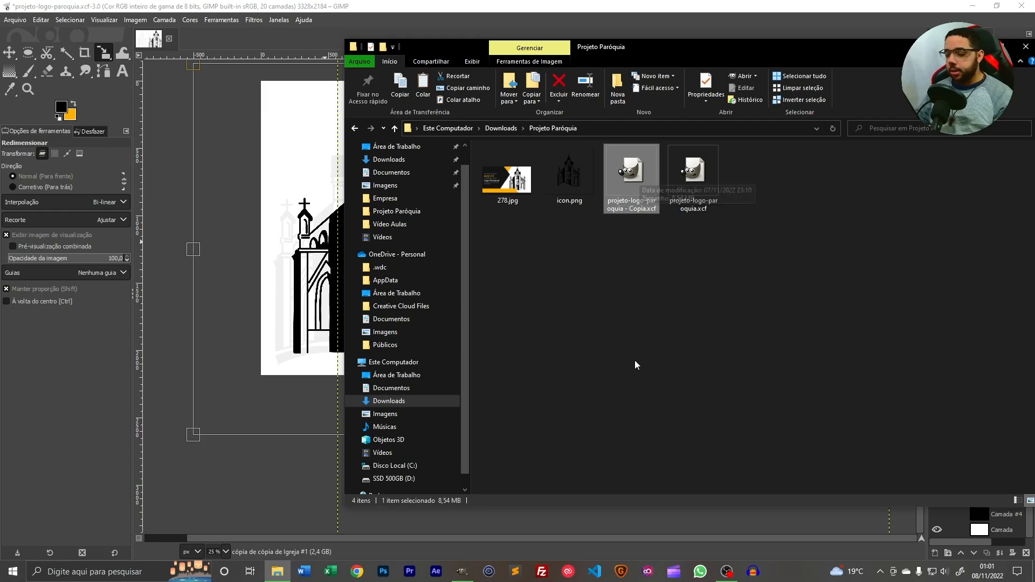
{"action": "key", "text": "Delete"}
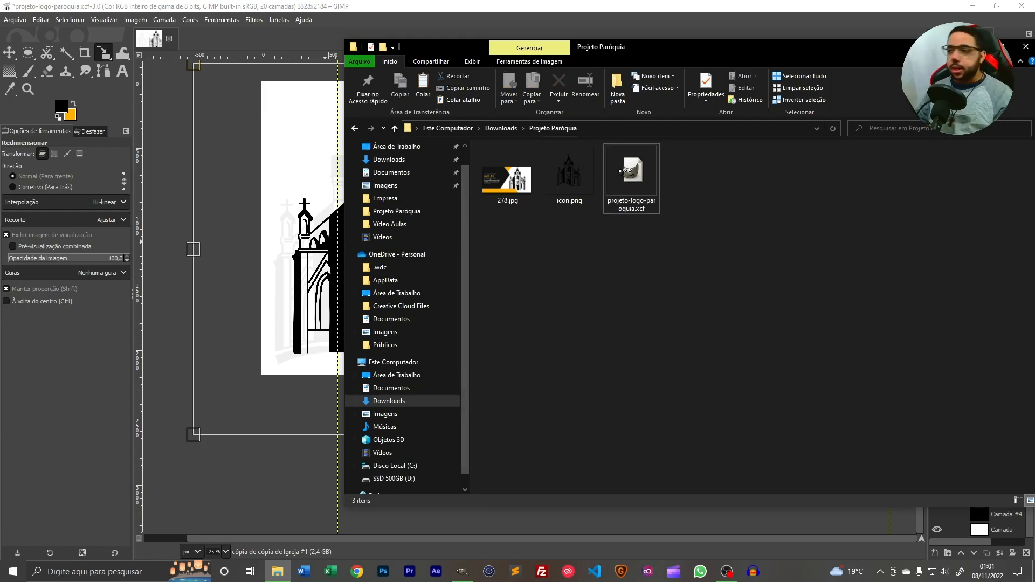
{"action": "left_click", "coordinate": [976, 47]}
Line the church up with the faded church and enlarge it to about 2880 × 2880 px
{"action": "scroll", "coordinate": [333, 230], "scroll_direction": "up", "scroll_amount": 1}
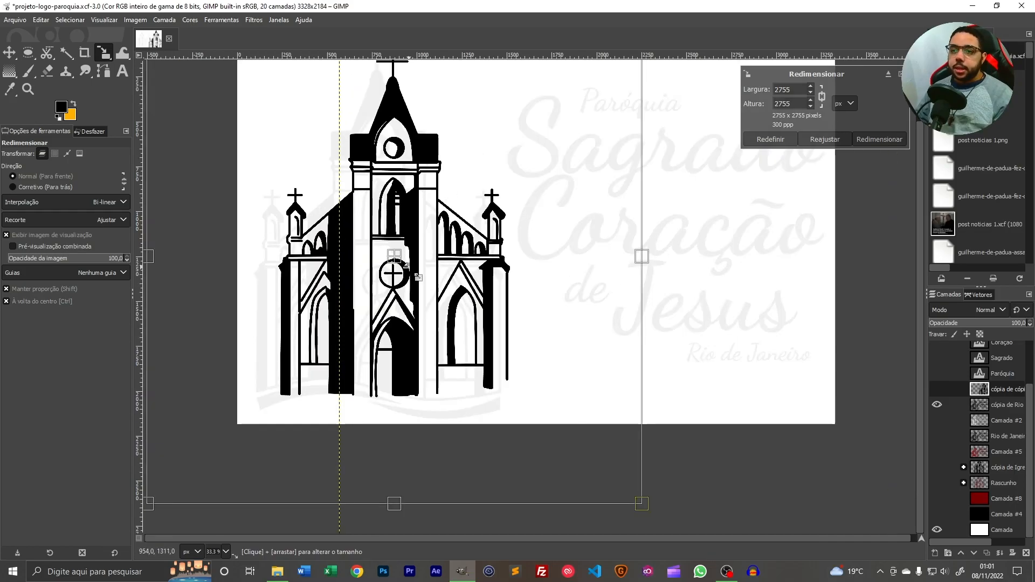
{"action": "left_click_drag", "start_coordinate": [373, 277], "coordinate": [461, 296]}
{"action": "left_click_drag", "start_coordinate": [561, 260], "coordinate": [569, 299]}
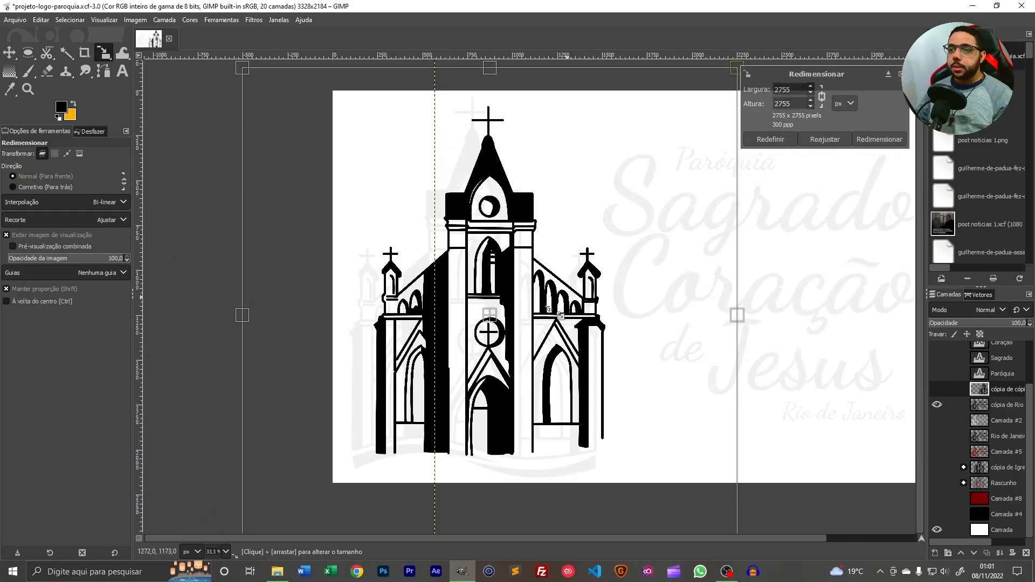
{"action": "left_click_drag", "start_coordinate": [500, 324], "coordinate": [485, 315]}
{"action": "left_click_drag", "start_coordinate": [594, 397], "coordinate": [462, 281]}
{"action": "left_click_drag", "start_coordinate": [595, 193], "coordinate": [605, 197]}
{"action": "left_click_drag", "start_coordinate": [348, 188], "coordinate": [372, 227]}
{"action": "left_click_drag", "start_coordinate": [627, 484], "coordinate": [635, 495]}
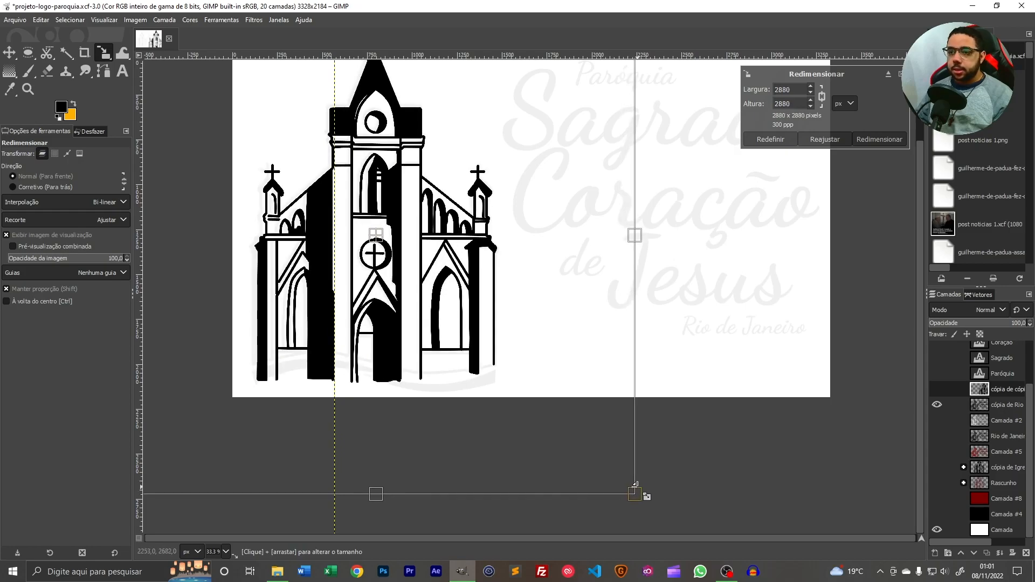
Fine-tune the church's size and position until it covers the faded church, and apply the scaling
{"action": "left_click_drag", "start_coordinate": [400, 252], "coordinate": [488, 310]}
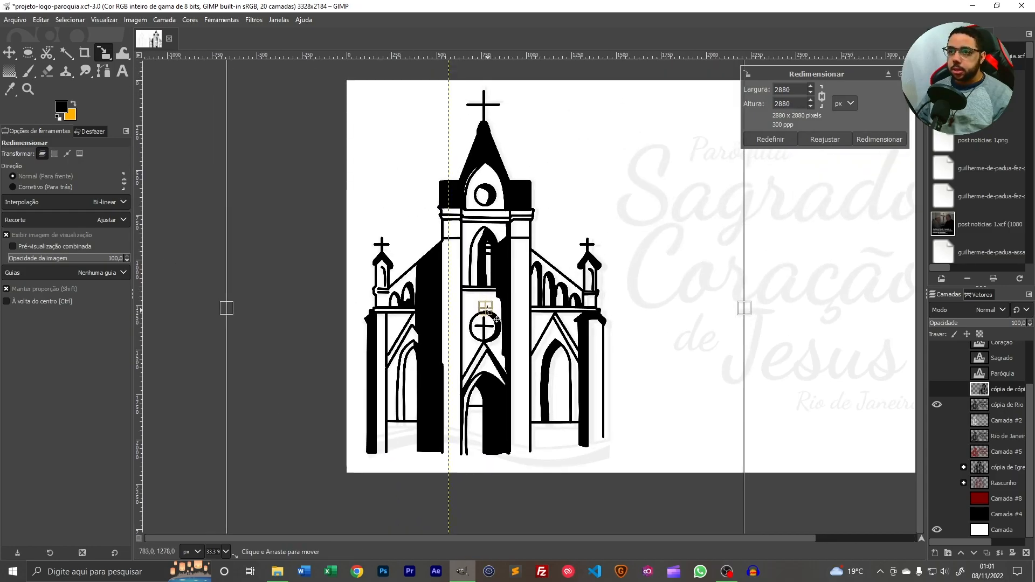
{"action": "left_click_drag", "start_coordinate": [597, 219], "coordinate": [531, 314]}
{"action": "left_click_drag", "start_coordinate": [679, 150], "coordinate": [688, 146]}
{"action": "left_click_drag", "start_coordinate": [525, 409], "coordinate": [587, 341]}
{"action": "left_click_drag", "start_coordinate": [495, 343], "coordinate": [497, 341]}
{"action": "key", "text": "Return"}
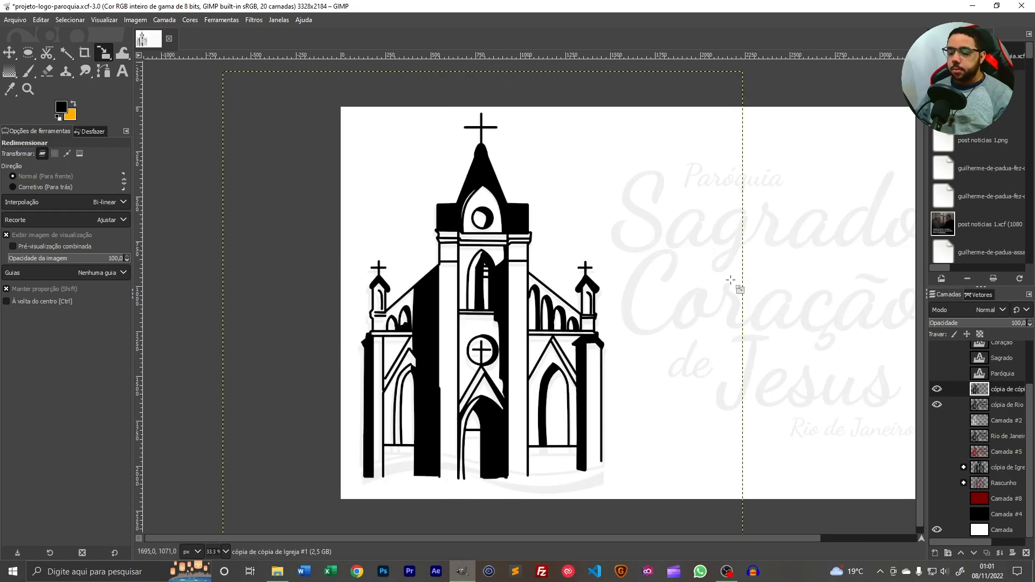
{"action": "scroll", "coordinate": [638, 285], "scroll_direction": "down", "scroll_amount": 1}
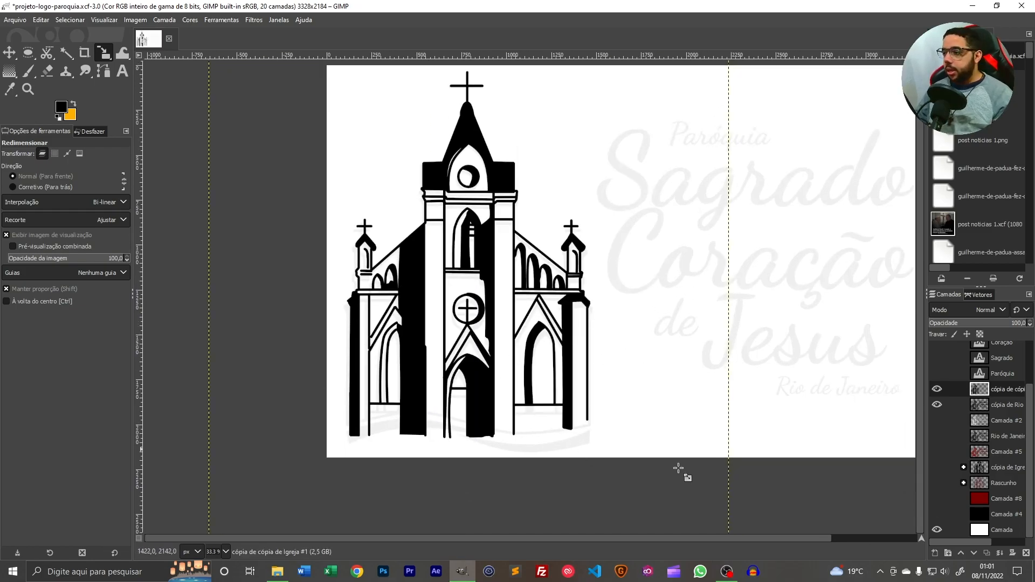
Place a horizontal guide across the lower part of the church, slightly above the bottom ends of its pillars
{"action": "scroll", "coordinate": [419, 470], "scroll_direction": "up", "scroll_amount": 1}
{"action": "scroll", "coordinate": [656, 408], "scroll_direction": "up", "scroll_amount": 1}
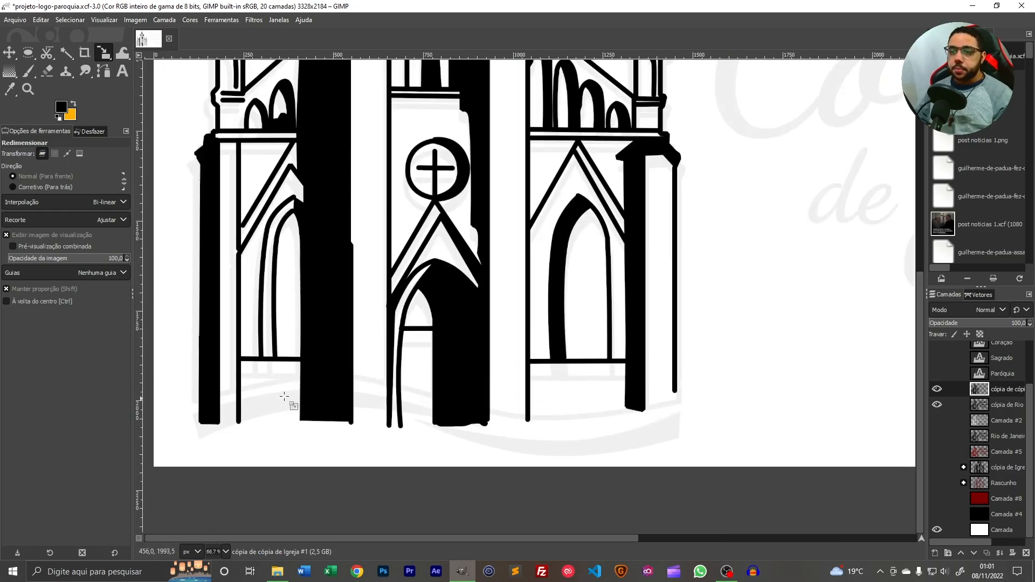
{"action": "left_click_drag", "start_coordinate": [621, 391], "coordinate": [700, 374]}
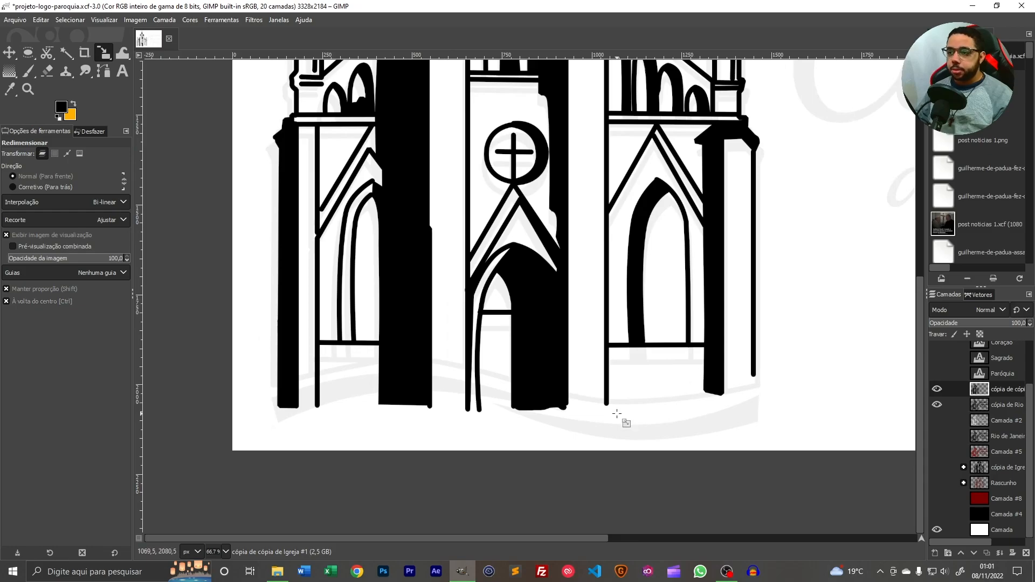
{"action": "scroll", "coordinate": [617, 414], "scroll_direction": "down", "scroll_amount": 2}
{"action": "scroll", "coordinate": [697, 416], "scroll_direction": "up", "scroll_amount": 1}
{"action": "left_click_drag", "start_coordinate": [530, 56], "coordinate": [593, 387]}
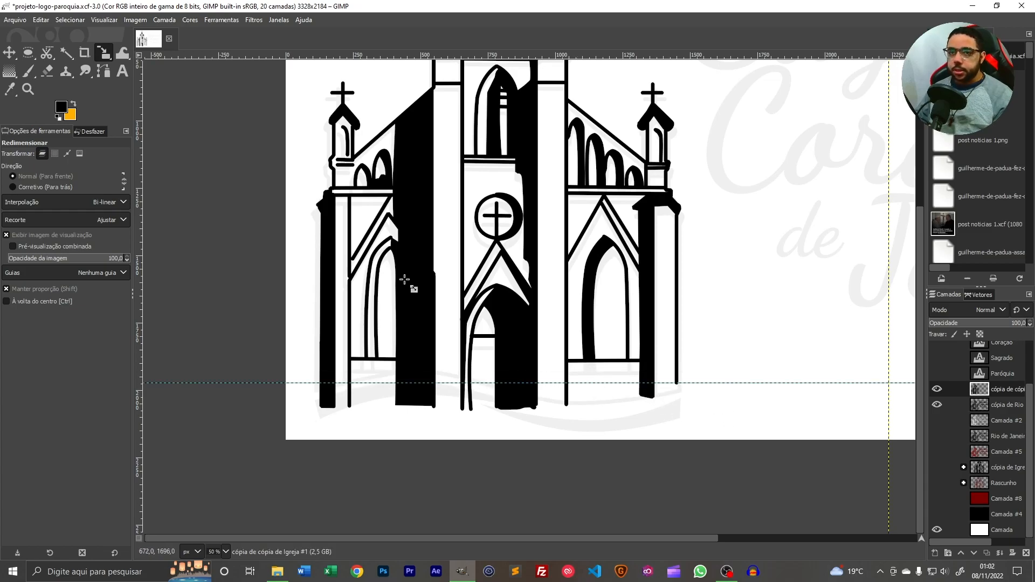
Draw a straight path along the guide from the leftmost pillar's outer edge to the outer edge of the church's right side
{"action": "left_click", "coordinate": [110, 75]}
{"action": "scroll", "coordinate": [312, 415], "scroll_direction": "up", "scroll_amount": 2}
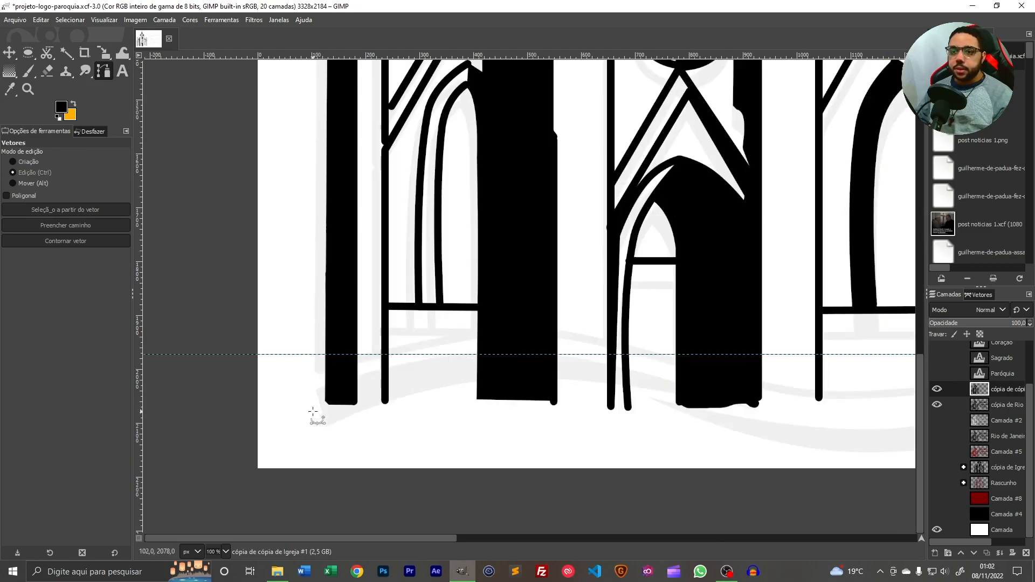
{"action": "scroll", "coordinate": [350, 351], "scroll_direction": "up", "scroll_amount": 4}
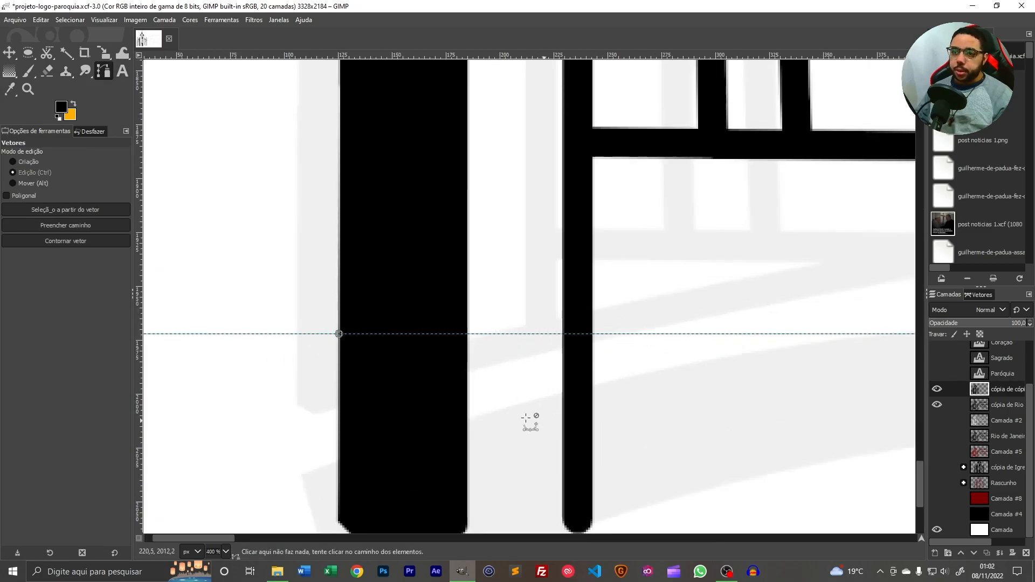
{"action": "scroll", "coordinate": [545, 423], "scroll_direction": "down", "scroll_amount": 5}
{"action": "scroll", "coordinate": [684, 409], "scroll_direction": "up", "scroll_amount": 4}
{"action": "left_click", "coordinate": [589, 354]}
{"action": "scroll", "coordinate": [598, 387], "scroll_direction": "down", "scroll_amount": 5}
{"action": "scroll", "coordinate": [322, 411], "scroll_direction": "up", "scroll_amount": 4}
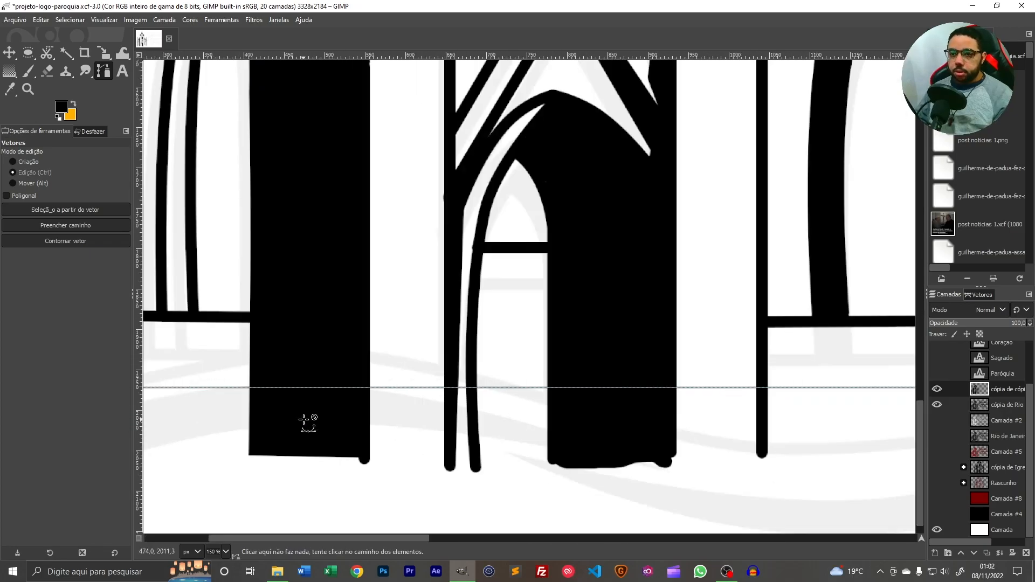
Bend the path into a wave by adding an anchor raised above the guide at the left and one lowered below it at the right
{"action": "scroll", "coordinate": [336, 391], "scroll_direction": "down", "scroll_amount": 3}
{"action": "left_click_drag", "start_coordinate": [335, 392], "coordinate": [333, 362]}
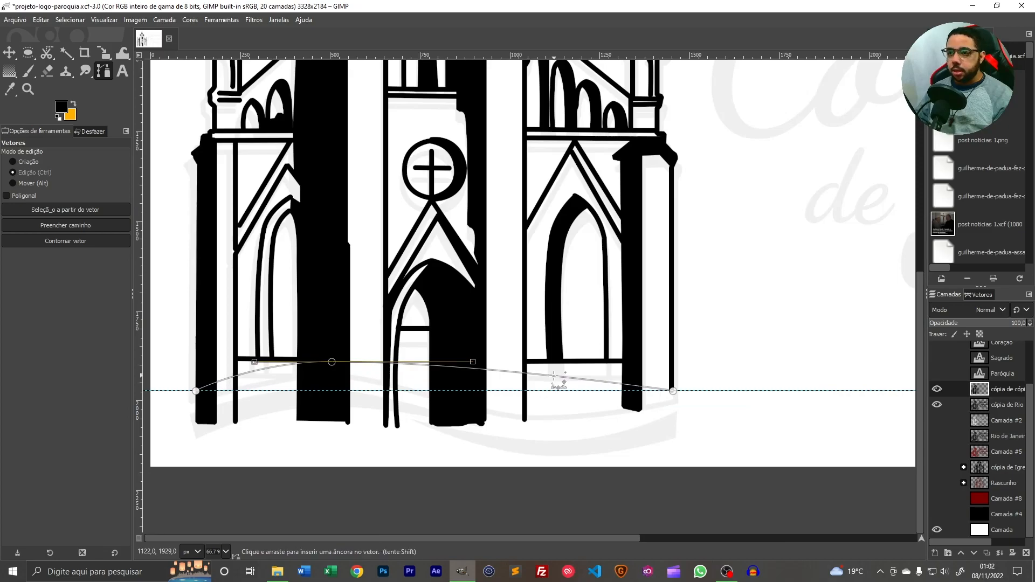
{"action": "left_click", "coordinate": [559, 375]}
{"action": "left_click_drag", "start_coordinate": [551, 397], "coordinate": [547, 398]}
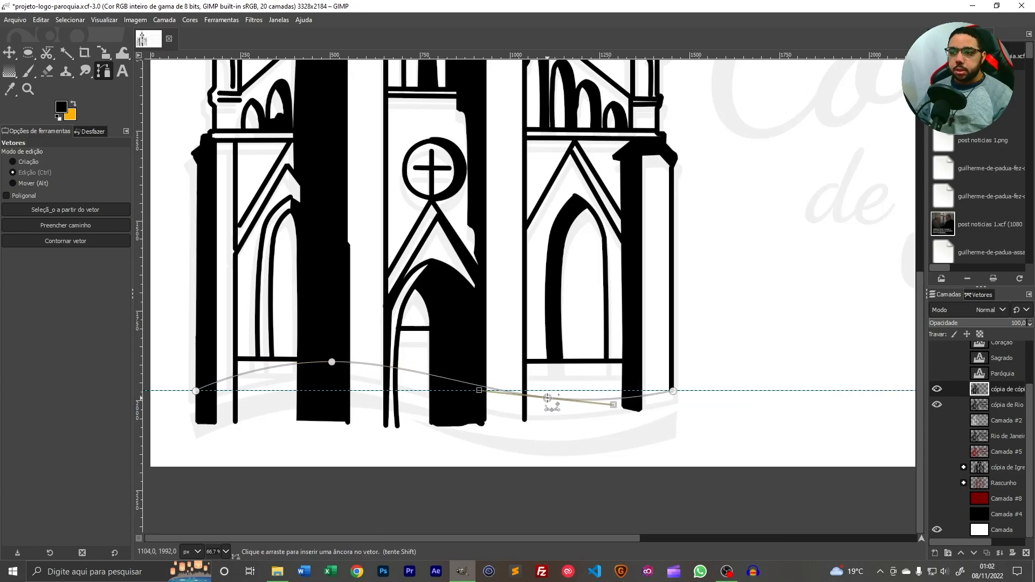
Flatten the wave's left crest and slightly deepen its right trough by adjusting the two inner anchors
{"action": "left_click_drag", "start_coordinate": [332, 362], "coordinate": [330, 374]}
{"action": "mouse_move", "coordinate": [548, 398]}
{"action": "left_mouse_down"}
{"action": "mouse_move", "coordinate": [543, 414]}
{"action": "mouse_move", "coordinate": [599, 418]}
{"action": "mouse_move", "coordinate": [548, 402]}
{"action": "left_mouse_up"}
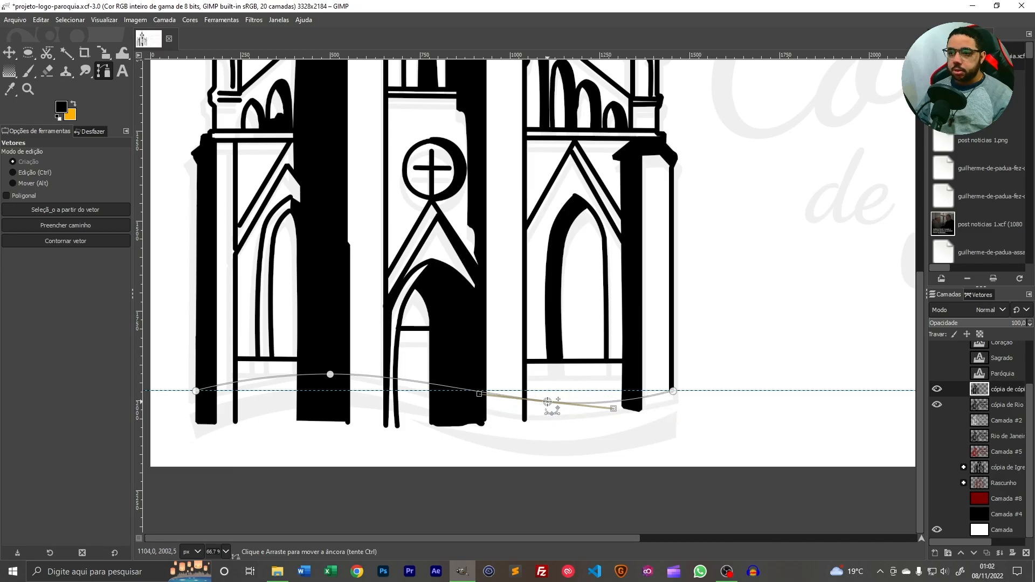
{"action": "left_click_drag", "start_coordinate": [330, 374], "coordinate": [329, 370]}
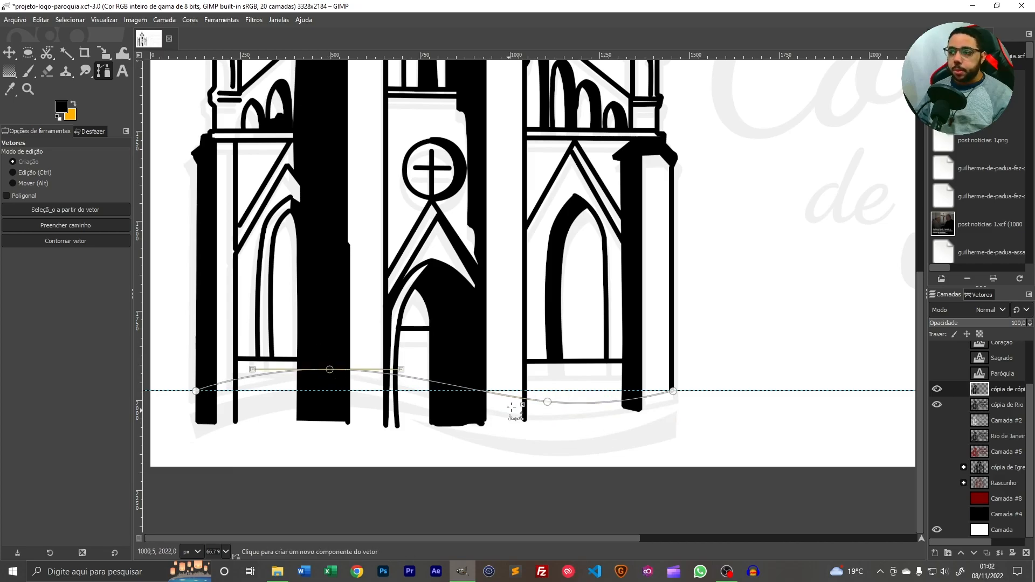
{"action": "left_click_drag", "start_coordinate": [513, 405], "coordinate": [564, 371]}
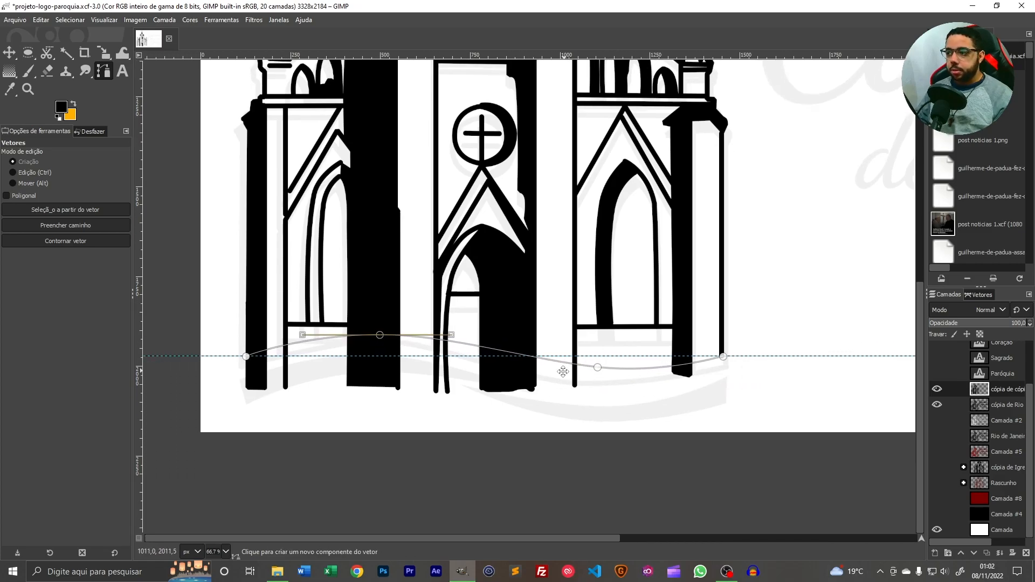
Add a new layer above the church copy and stroke the wavy path on it with a 20 px solid black line
{"action": "left_click", "coordinate": [936, 553]}
{"action": "left_click", "coordinate": [951, 543]}
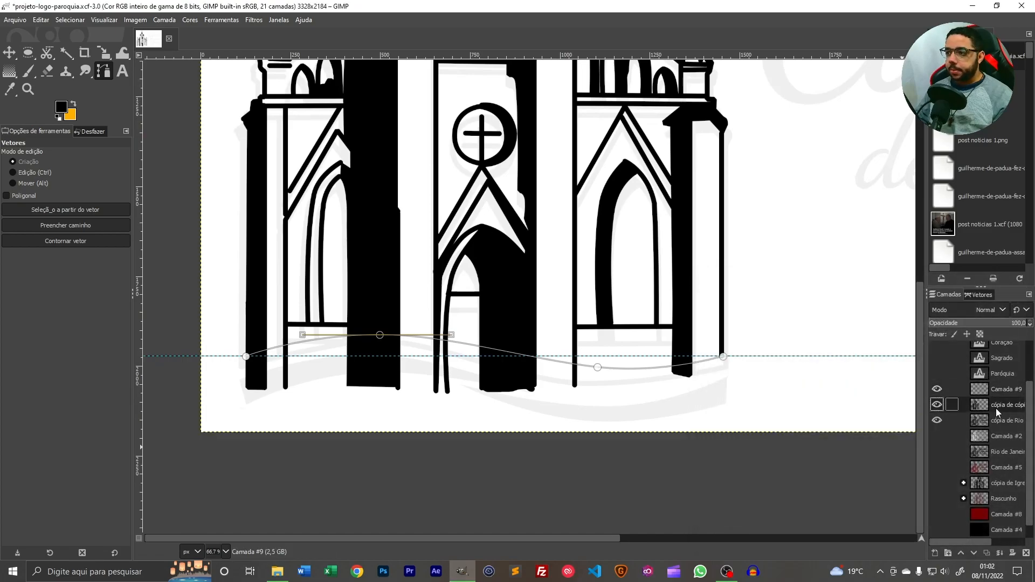
{"action": "left_click", "coordinate": [997, 389]}
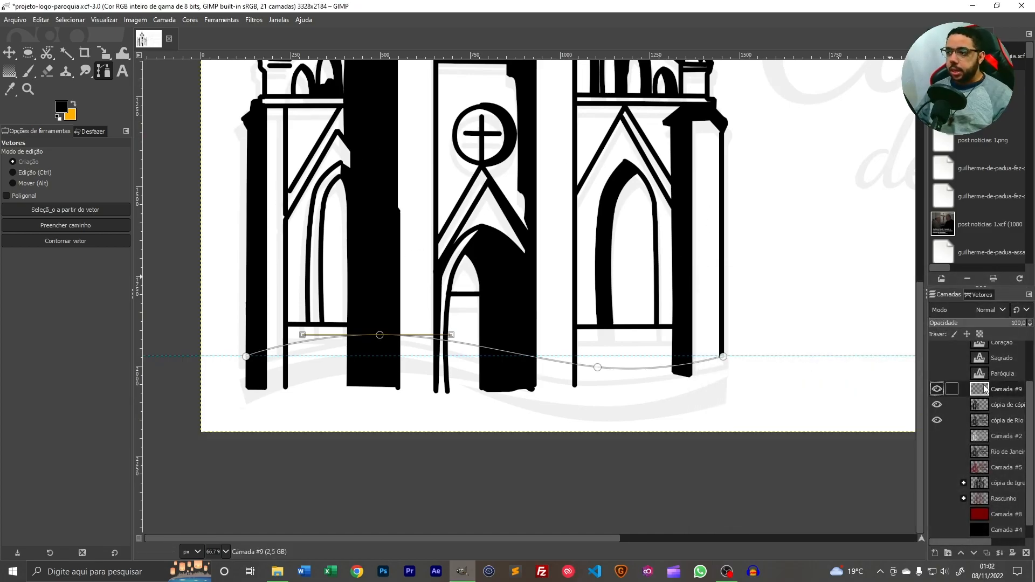
{"action": "left_click", "coordinate": [65, 240]}
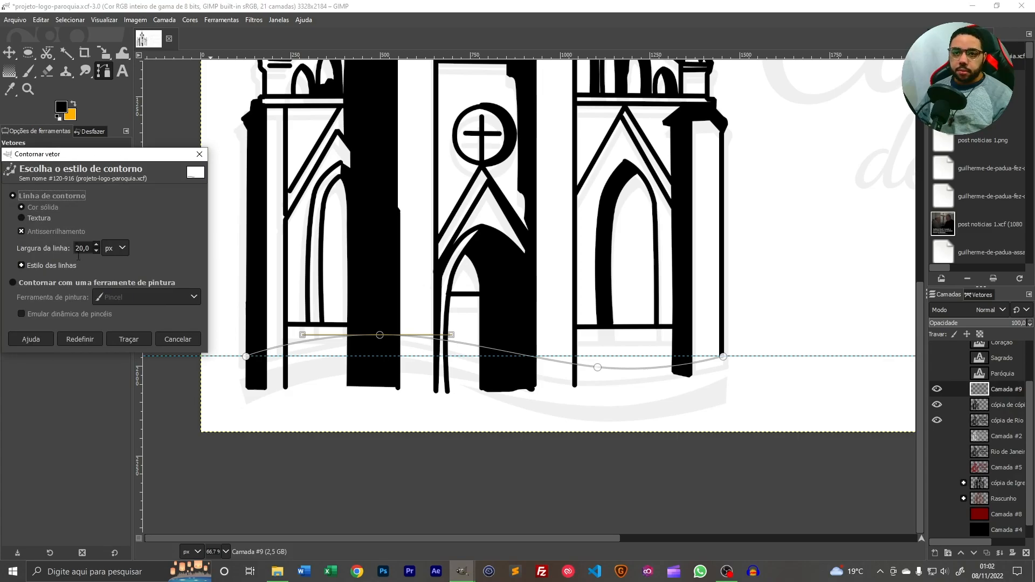
{"action": "left_click", "coordinate": [130, 339]}
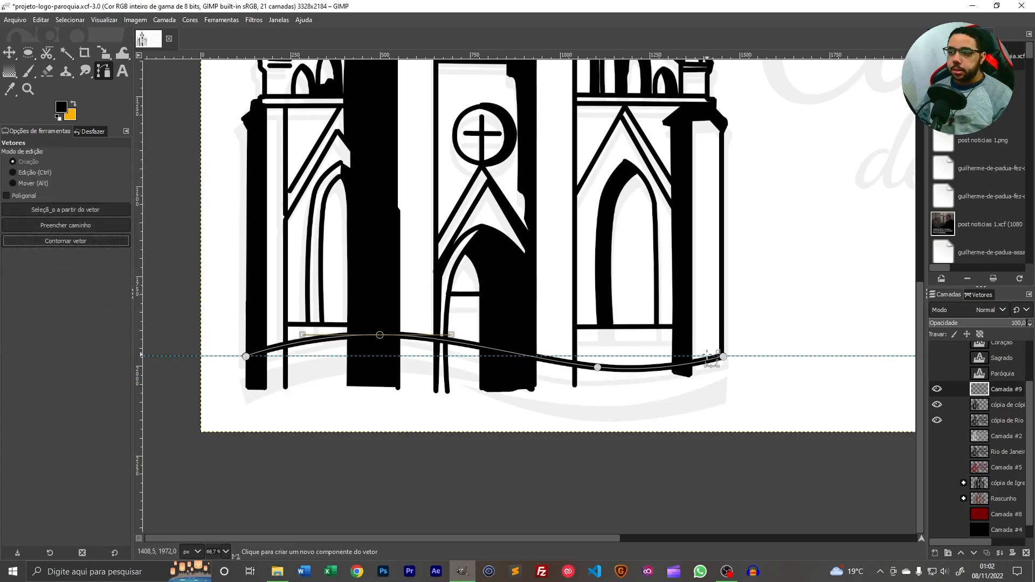
On the church copy layer, extend the wavy path into a closed shape around the column bases and convert it to a selection
{"action": "left_click", "coordinate": [985, 410]}
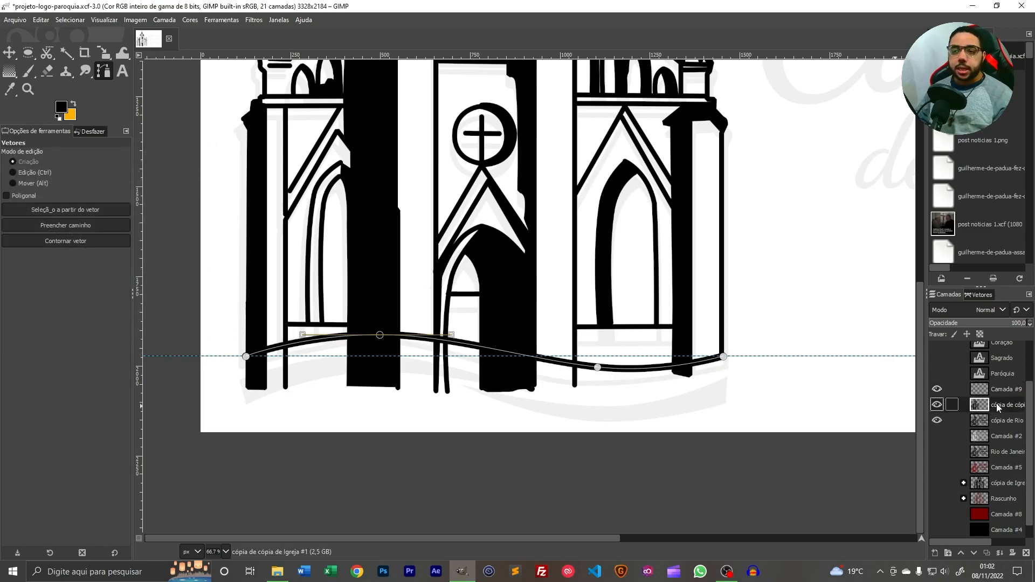
{"action": "left_click", "coordinate": [246, 356]}
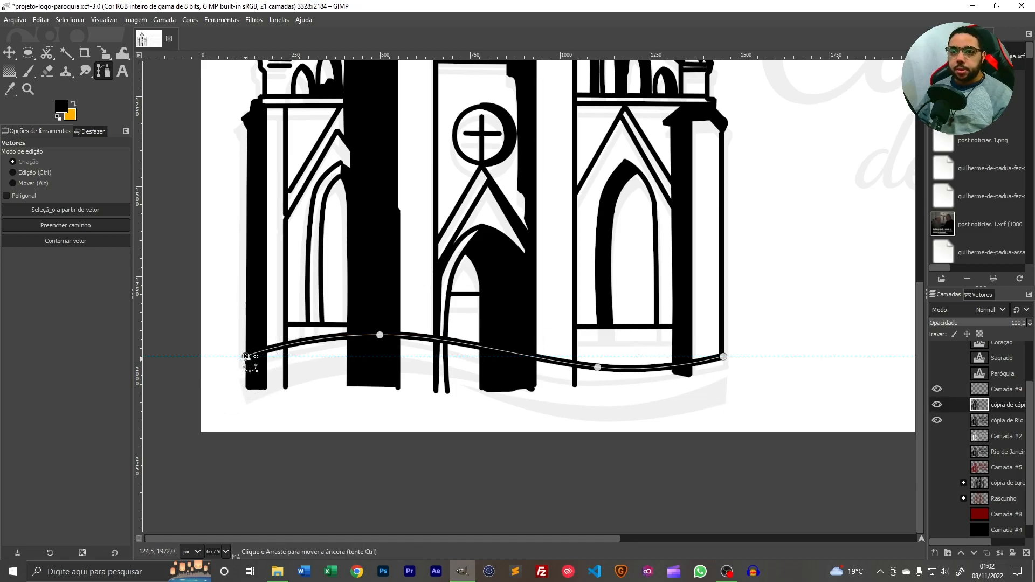
{"action": "left_click_drag", "start_coordinate": [246, 356], "coordinate": [222, 389]}
{"action": "left_click", "coordinate": [261, 445]}
{"action": "left_click", "coordinate": [663, 447]}
{"action": "left_click", "coordinate": [773, 406]}
{"action": "left_click", "coordinate": [724, 356], "text": "ctrl"}
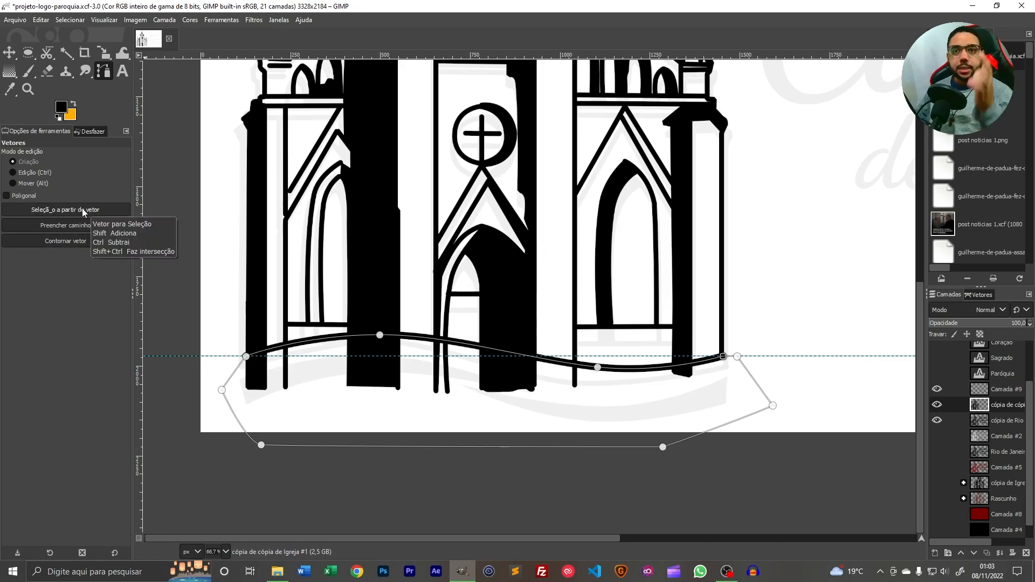
{"action": "left_click", "coordinate": [84, 211]}
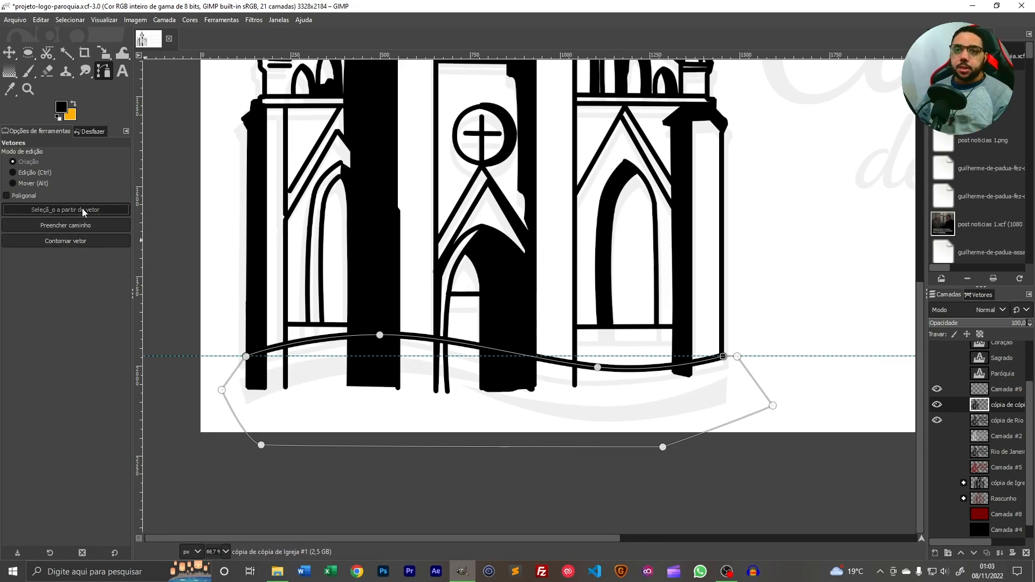
Delete the parts of the church columns that extend below the wavy line
{"action": "scroll", "coordinate": [270, 356], "scroll_direction": "up", "scroll_amount": 4}
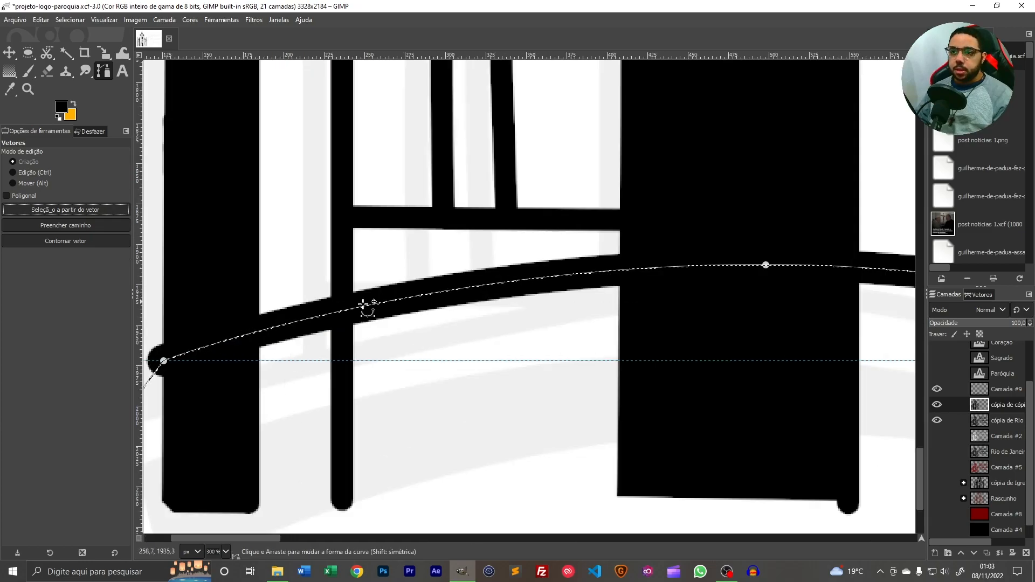
{"action": "scroll", "coordinate": [657, 380], "scroll_direction": "down", "scroll_amount": 3}
{"action": "left_click_drag", "start_coordinate": [726, 408], "coordinate": [390, 344]}
{"action": "scroll", "coordinate": [632, 299], "scroll_direction": "down", "scroll_amount": 1}
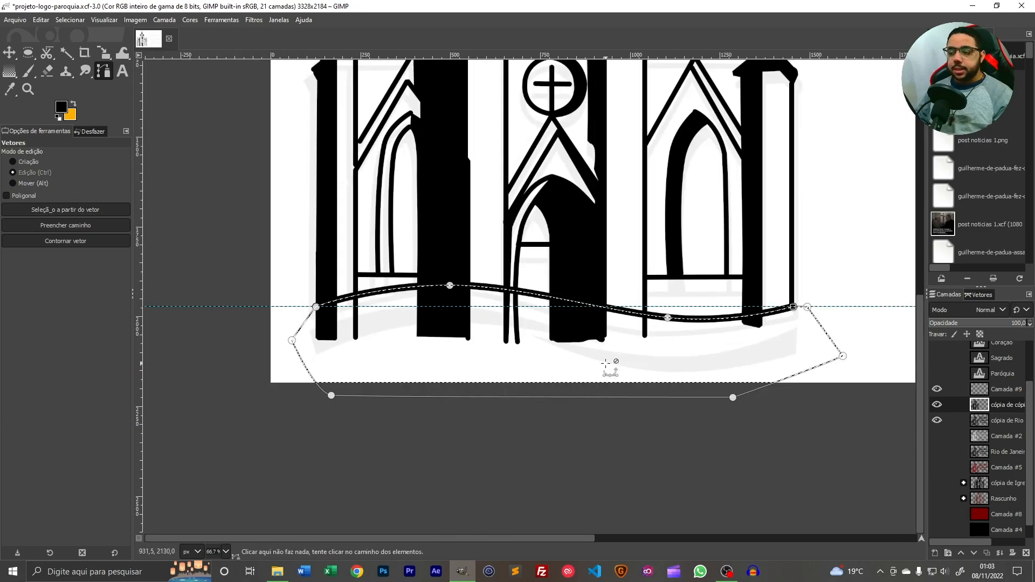
{"action": "key", "text": "Delete"}
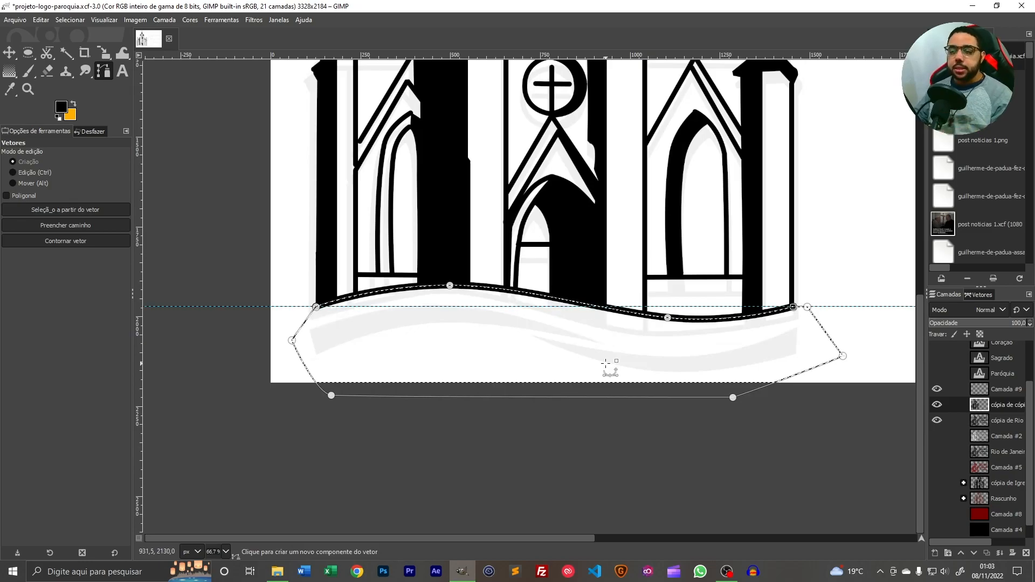
Clear the selection and remove the horizontal guide from the canvas
{"action": "left_click", "coordinate": [9, 52]}
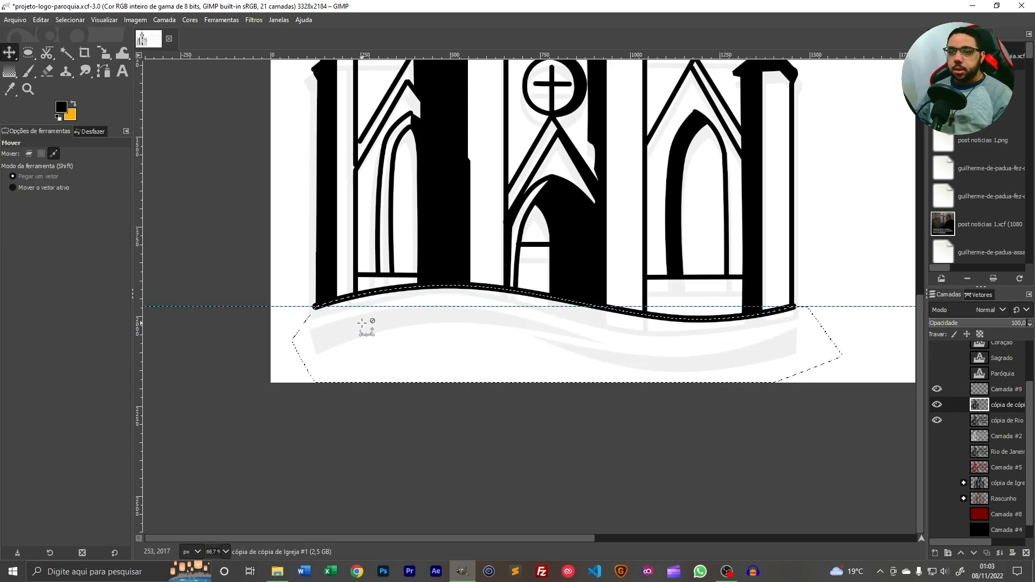
{"action": "key", "text": "ctrl+shift+a"}
{"action": "left_click_drag", "start_coordinate": [252, 309], "coordinate": [289, 18]}
{"action": "scroll", "coordinate": [502, 381], "scroll_direction": "down", "scroll_amount": 2}
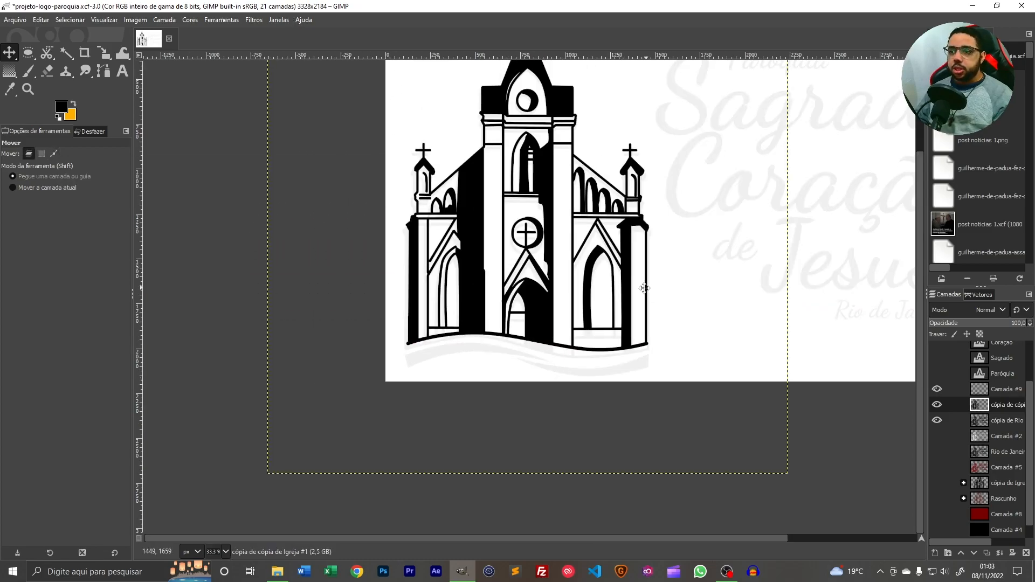
{"action": "left_click_drag", "start_coordinate": [645, 286], "coordinate": [632, 296]}
{"action": "scroll", "coordinate": [539, 404], "scroll_direction": "up", "scroll_amount": 3}
{"action": "left_click_drag", "start_coordinate": [354, 335], "coordinate": [535, 371]}
{"action": "left_click_drag", "start_coordinate": [744, 356], "coordinate": [418, 347]}
On the layer Camada #9, draw a closed straight-edged path between the corners of the left grey wave
{"action": "left_click", "coordinate": [988, 394]}
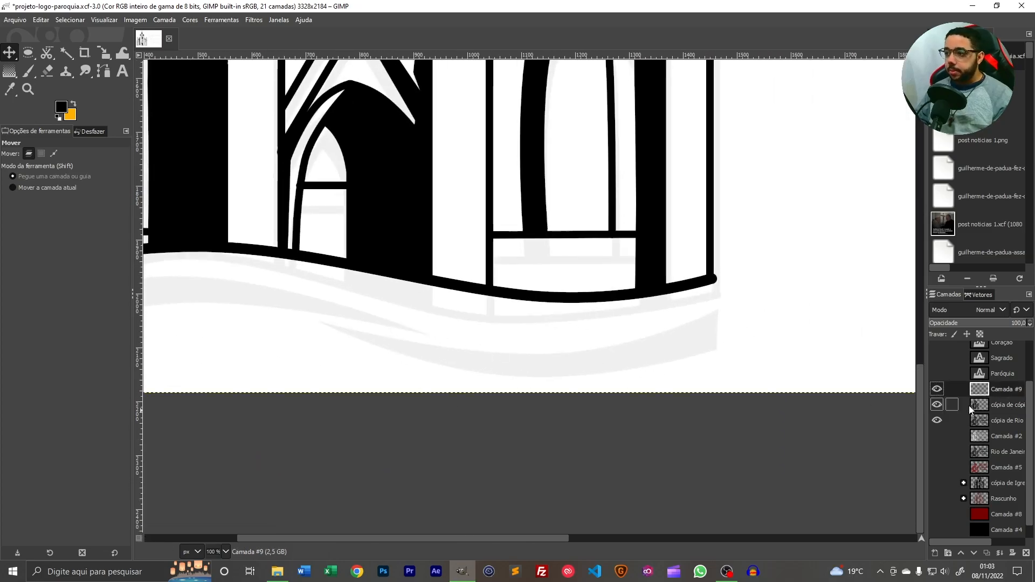
{"action": "left_click_drag", "start_coordinate": [359, 370], "coordinate": [587, 386]}
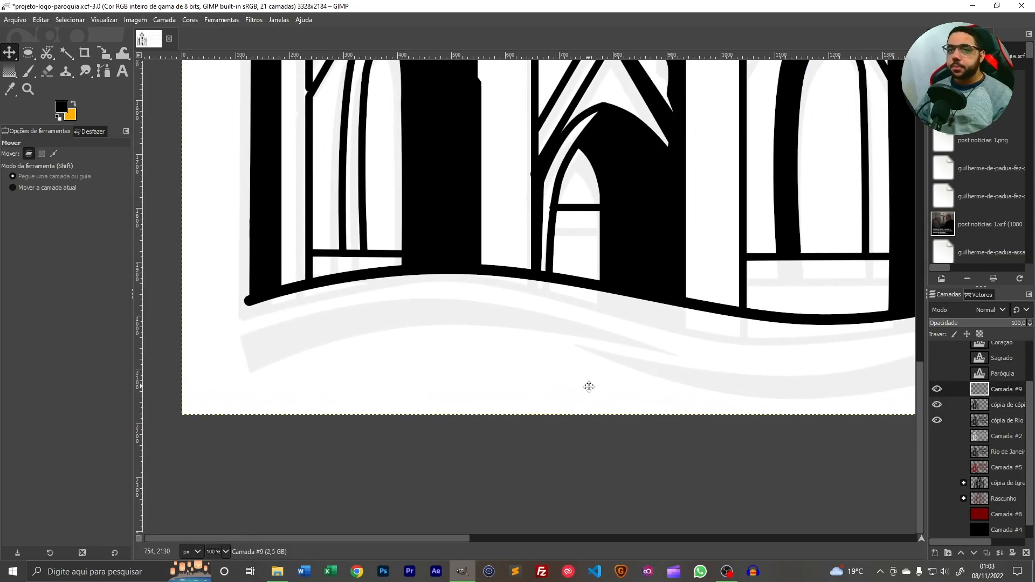
{"action": "left_click", "coordinate": [98, 76]}
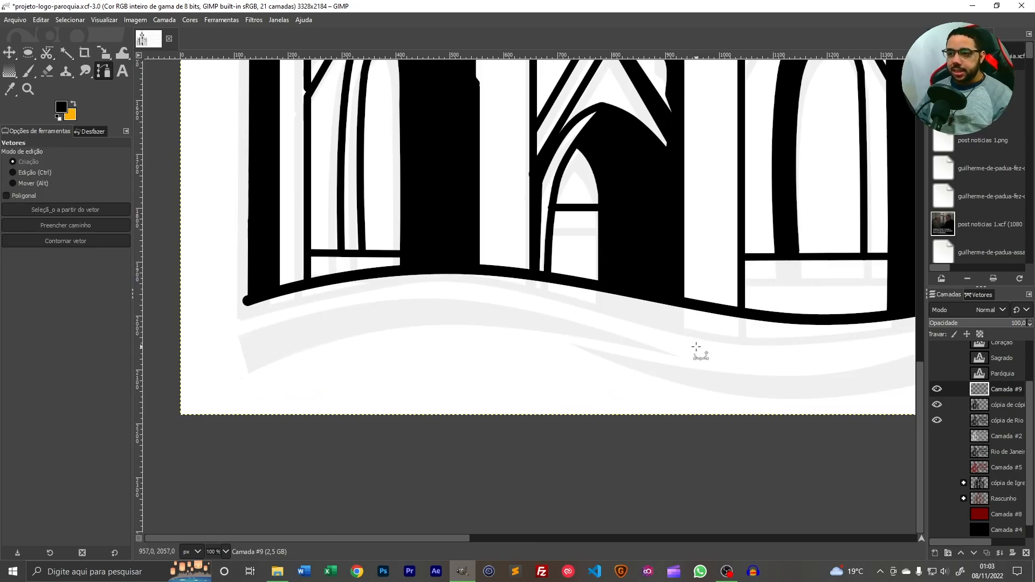
{"action": "left_click", "coordinate": [240, 334]}
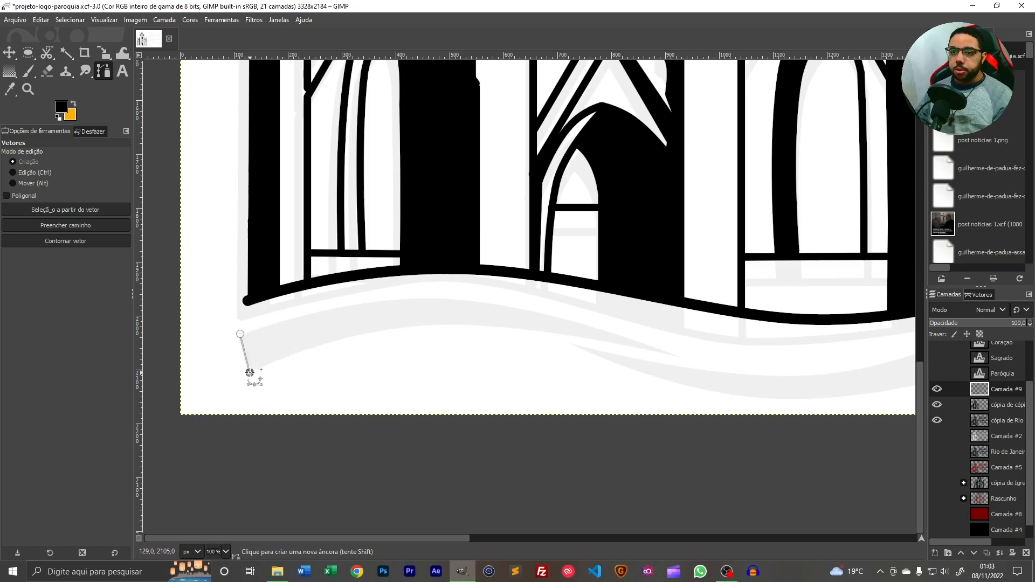
{"action": "left_click", "coordinate": [679, 357]}
{"action": "key", "text": "ctrl"}
{"action": "left_click", "coordinate": [240, 334], "text": "ctrl"}
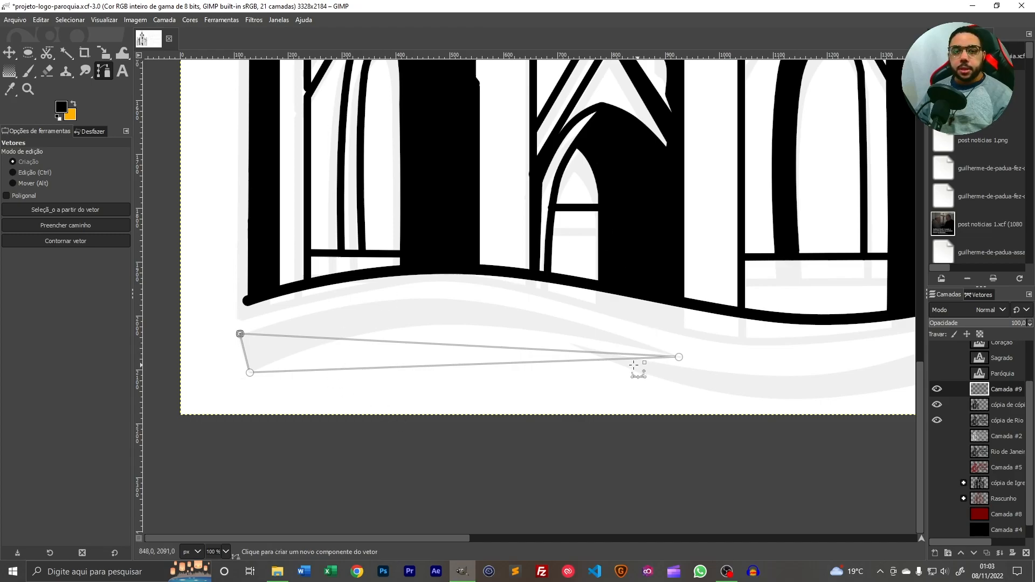
Bend the upper and lower edges of the path to follow the outline of the left grey wave
{"action": "scroll", "coordinate": [499, 347], "scroll_direction": "up", "scroll_amount": 1}
{"action": "left_click_drag", "start_coordinate": [434, 346], "coordinate": [439, 276], "text": "ctrl"}
{"action": "left_click", "coordinate": [440, 376], "text": "ctrl"}
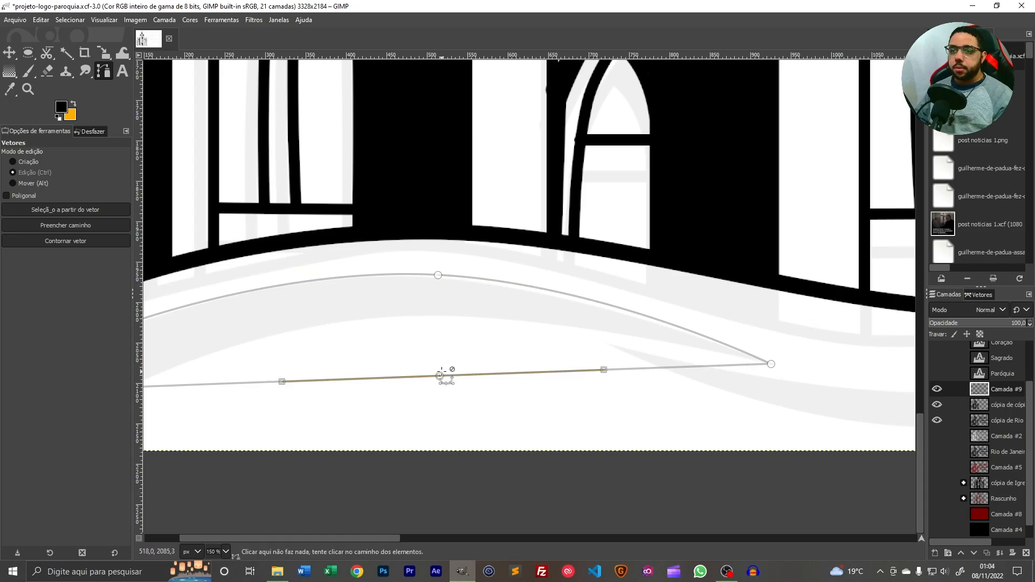
{"action": "left_click", "coordinate": [440, 376], "text": "ctrl+shift"}
{"action": "left_click_drag", "start_coordinate": [436, 376], "coordinate": [400, 319]}
{"action": "scroll", "coordinate": [404, 322], "scroll_direction": "down", "scroll_amount": 1}
{"action": "scroll", "coordinate": [303, 339], "scroll_direction": "up", "scroll_amount": 1}
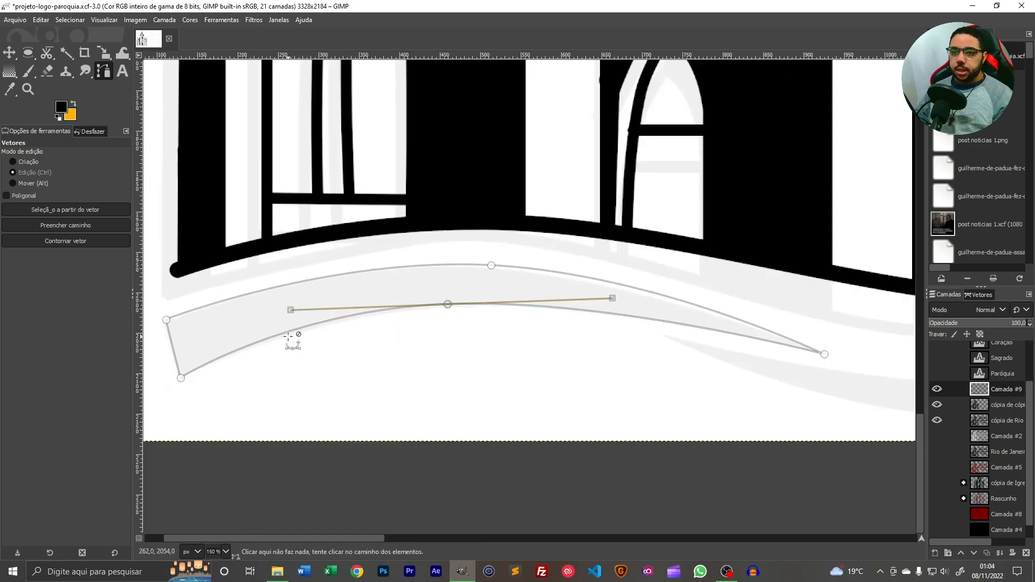
{"action": "mouse_move", "coordinate": [292, 310]}
{"action": "left_mouse_down"}
{"action": "mouse_move", "coordinate": [289, 337]}
{"action": "mouse_move", "coordinate": [294, 297]}
{"action": "left_mouse_up"}
{"action": "key", "text": "ctrl+z"}
{"action": "left_click_drag", "start_coordinate": [613, 298], "coordinate": [627, 308]}
{"action": "key", "text": "ctrl+z"}
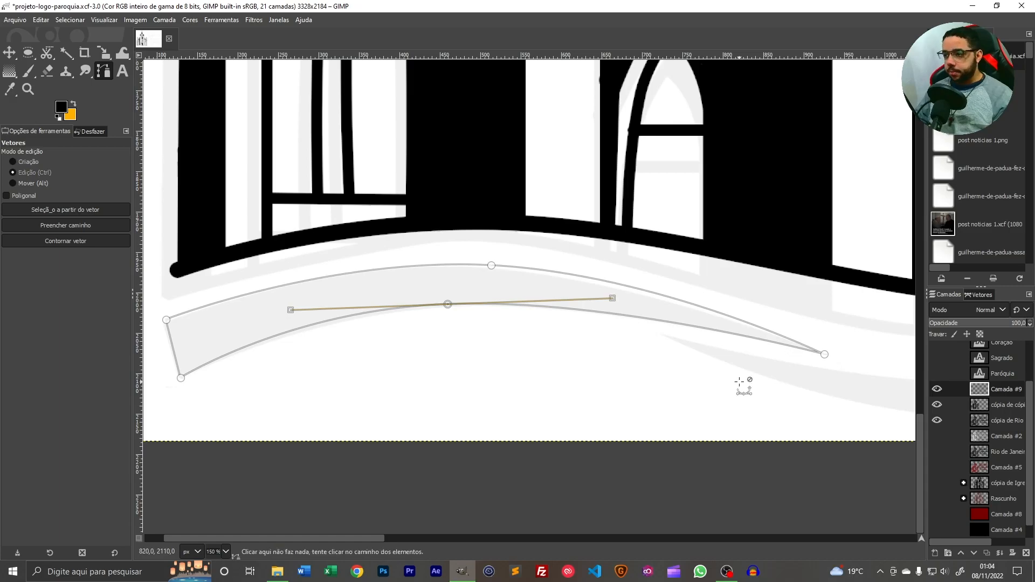
Fill the left wave path with solid black, keeping antialiasing on
{"action": "scroll", "coordinate": [740, 382], "scroll_direction": "down", "scroll_amount": 1}
{"action": "scroll", "coordinate": [526, 320], "scroll_direction": "up", "scroll_amount": 1}
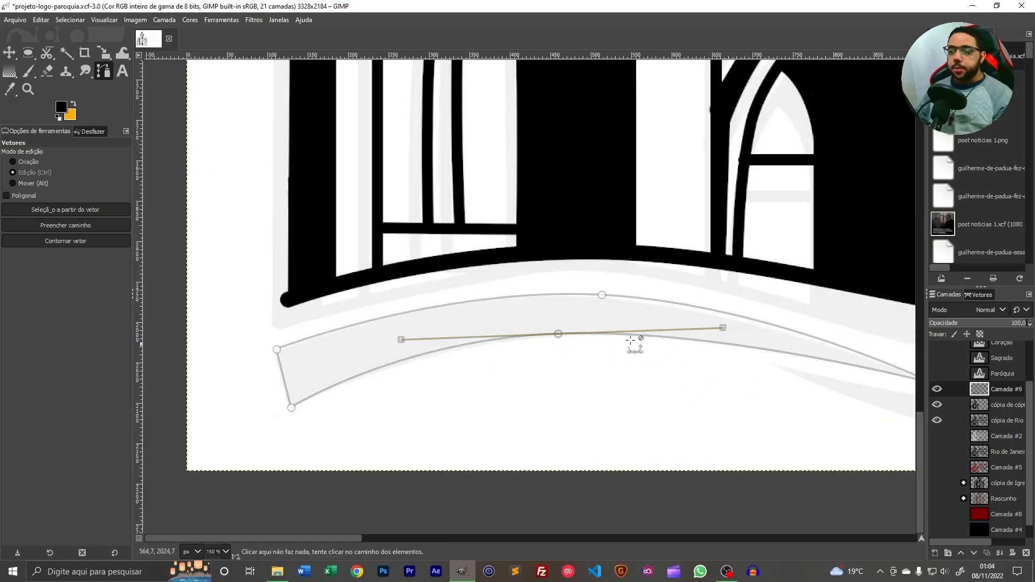
{"action": "left_click", "coordinate": [70, 225]}
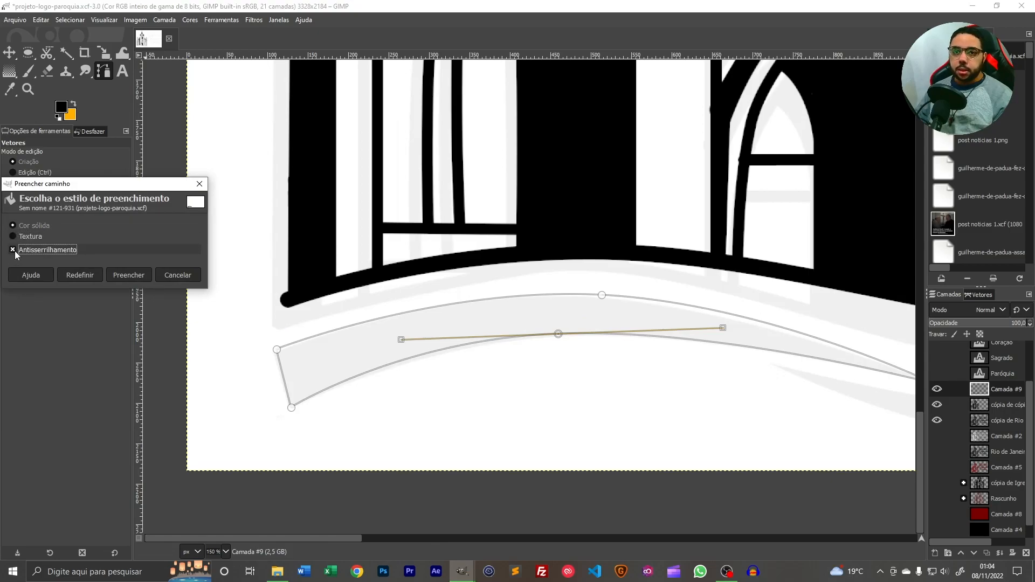
{"action": "left_click", "coordinate": [128, 275]}
{"action": "scroll", "coordinate": [346, 377], "scroll_direction": "up", "scroll_amount": 4}
{"action": "scroll", "coordinate": [193, 283], "scroll_direction": "down", "scroll_amount": 5}
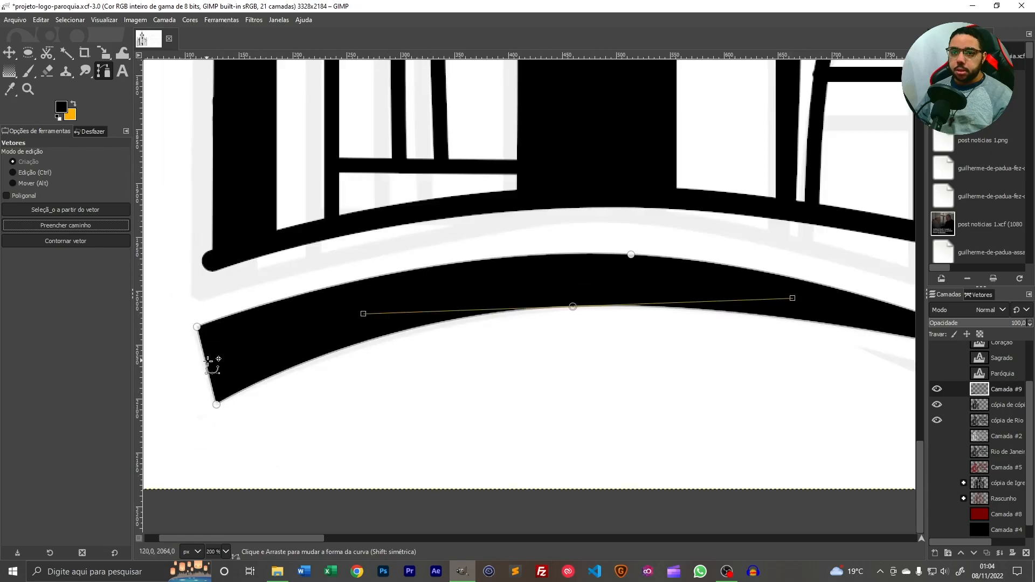
{"action": "left_click_drag", "start_coordinate": [745, 373], "coordinate": [691, 318]}
Draw a new closed path around the right grey wave and bend its lower and upper edges to follow the outline
{"action": "left_click", "coordinate": [12, 53]}
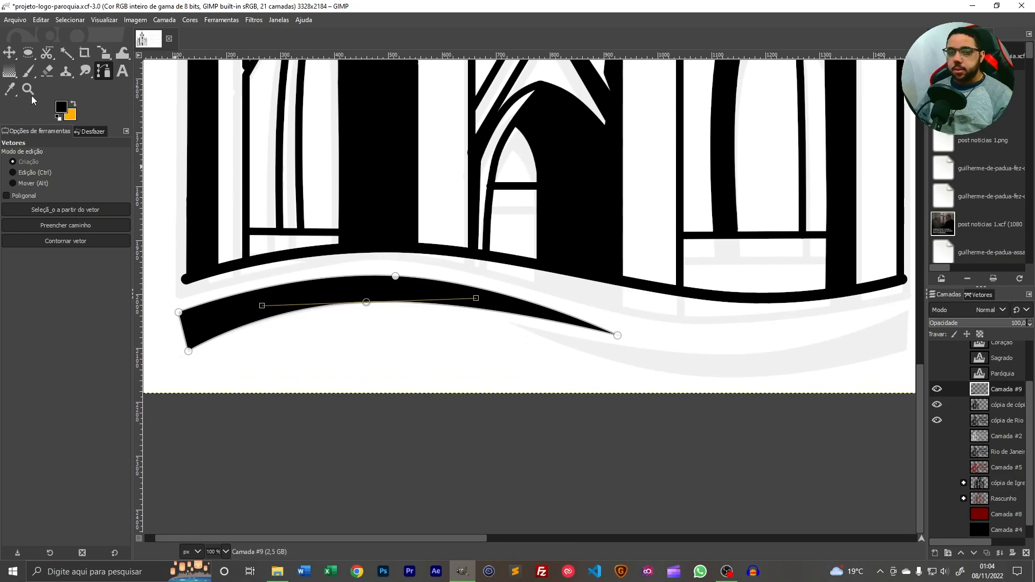
{"action": "left_click", "coordinate": [86, 72]}
{"action": "left_click", "coordinate": [101, 73]}
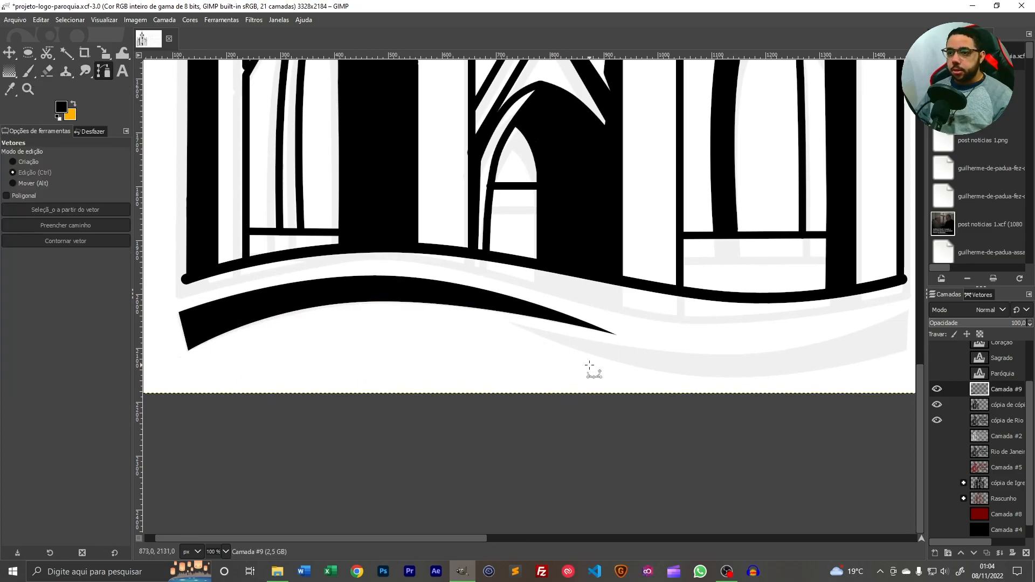
{"action": "scroll", "coordinate": [585, 365], "scroll_direction": "up", "scroll_amount": 2}
{"action": "left_click", "coordinate": [440, 280]}
{"action": "scroll", "coordinate": [668, 378], "scroll_direction": "down", "scroll_amount": 2}
{"action": "left_click", "coordinate": [658, 339]}
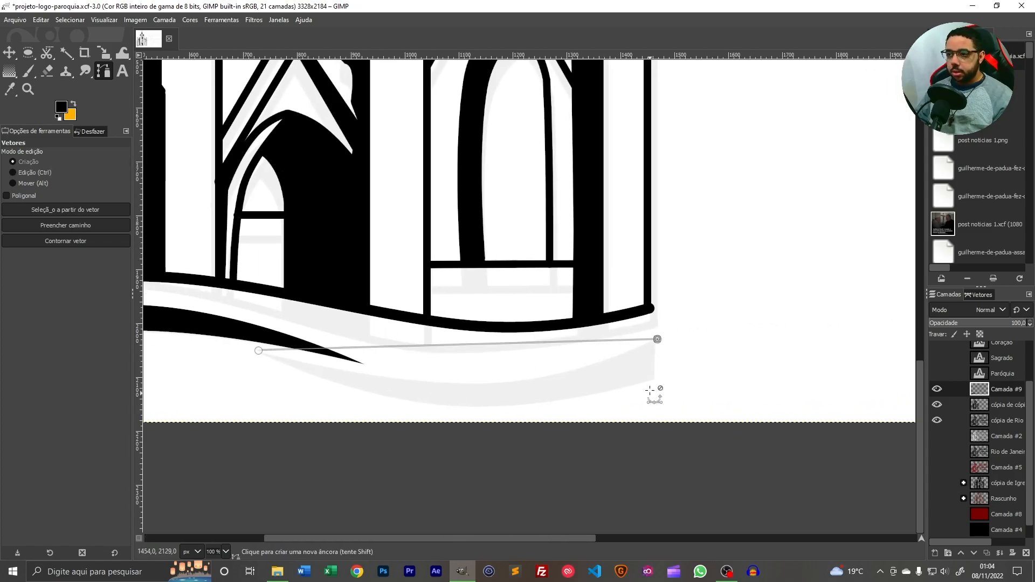
{"action": "left_click", "coordinate": [657, 376]}
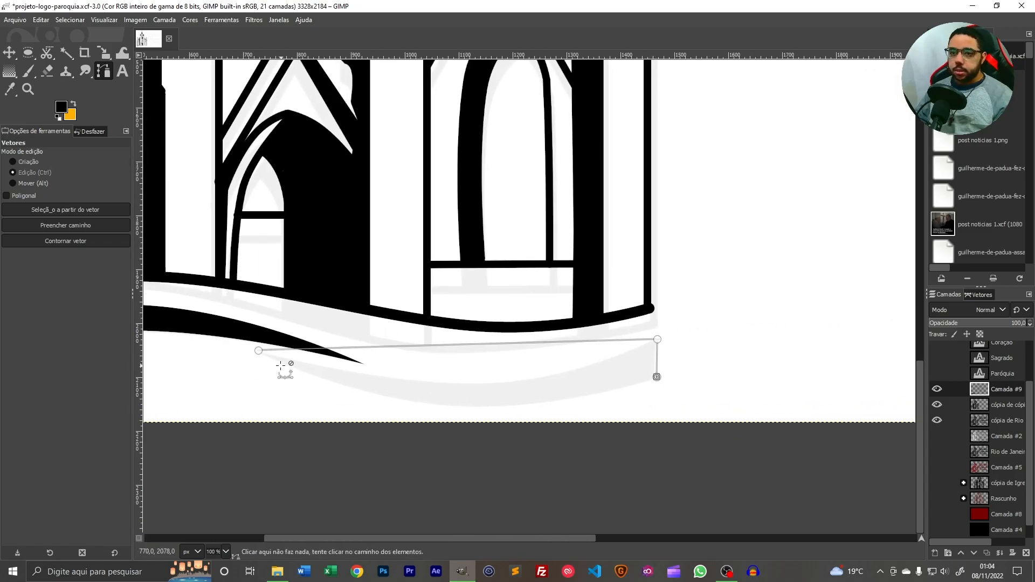
{"action": "left_click", "coordinate": [258, 350], "text": "ctrl"}
{"action": "left_click_drag", "start_coordinate": [485, 365], "coordinate": [464, 405]}
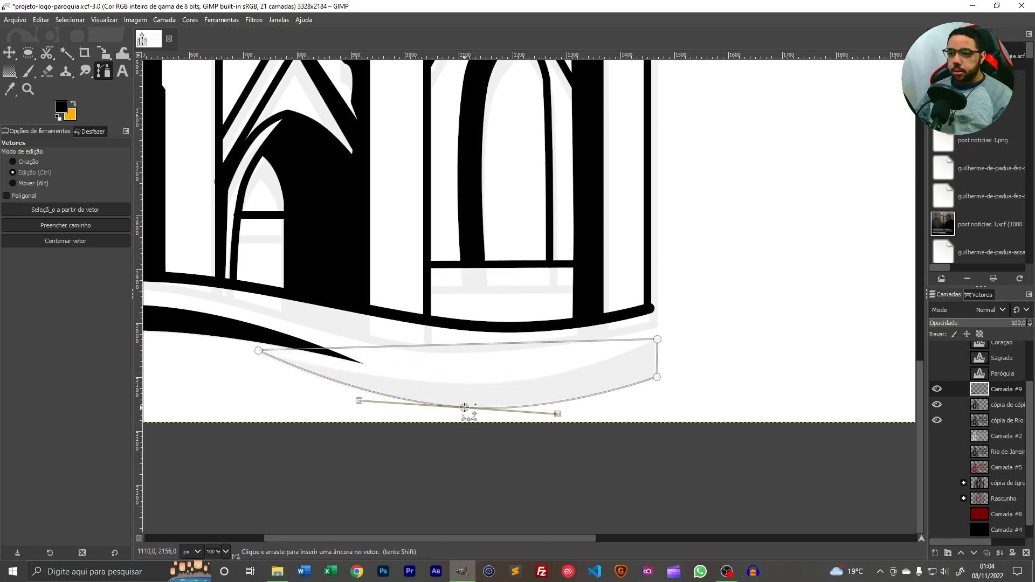
{"action": "left_click_drag", "start_coordinate": [474, 345], "coordinate": [486, 384]}
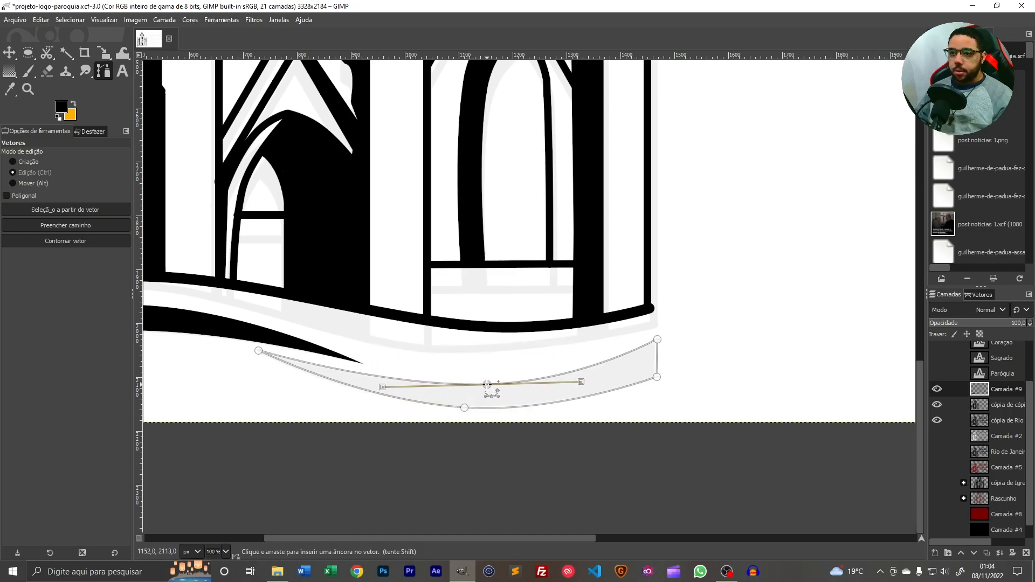
Fill the right wave path with solid black, keeping antialiasing on
{"action": "left_click", "coordinate": [51, 225]}
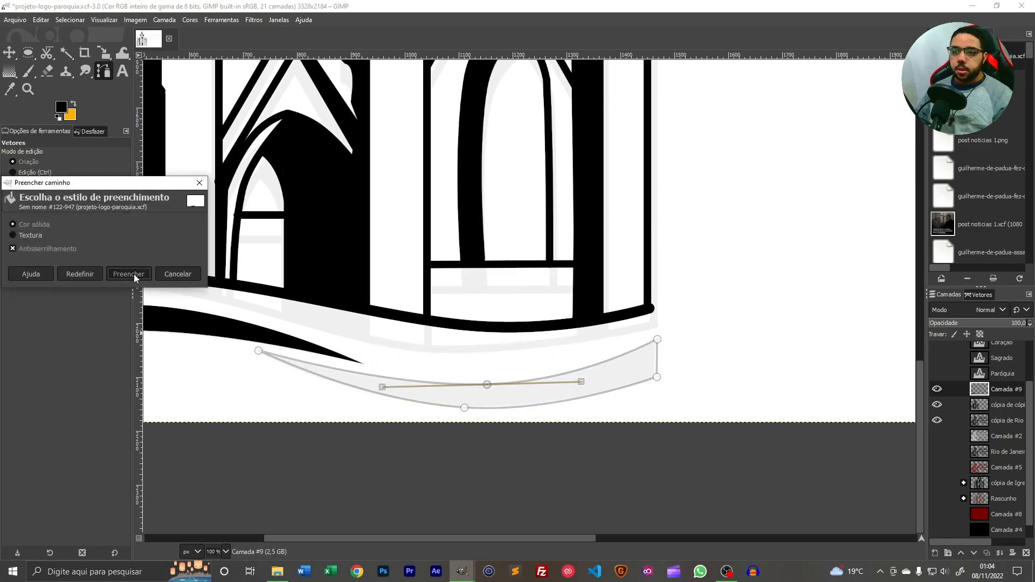
{"action": "left_click", "coordinate": [128, 274]}
{"action": "scroll", "coordinate": [675, 389], "scroll_direction": "left", "scroll_amount": 5}
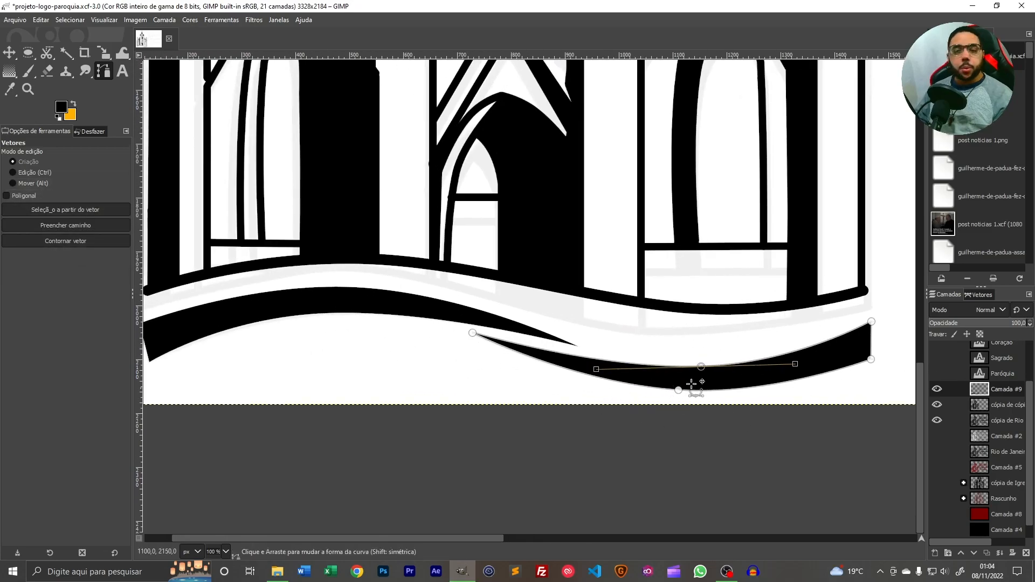
Try filling the right wave path with solid orange as the foreground color, and undo that fill
{"action": "left_click", "coordinate": [67, 110]}
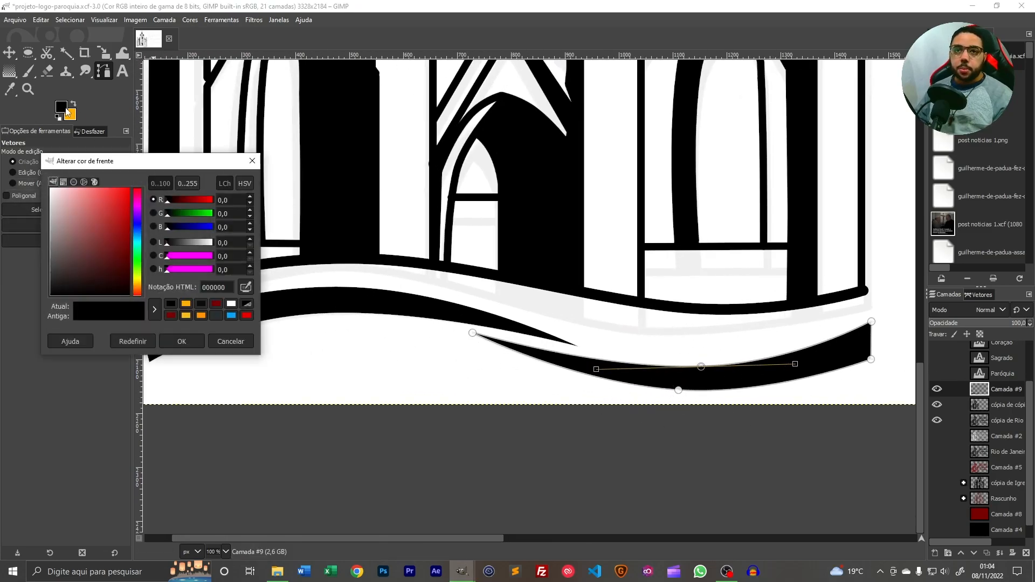
{"action": "left_click", "coordinate": [252, 162]}
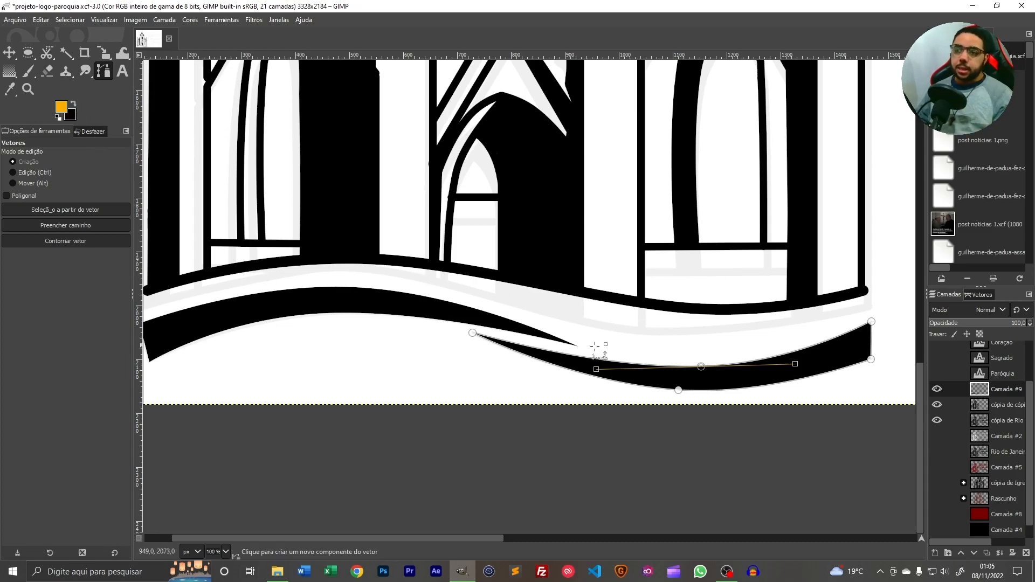
{"action": "left_click", "coordinate": [63, 227]}
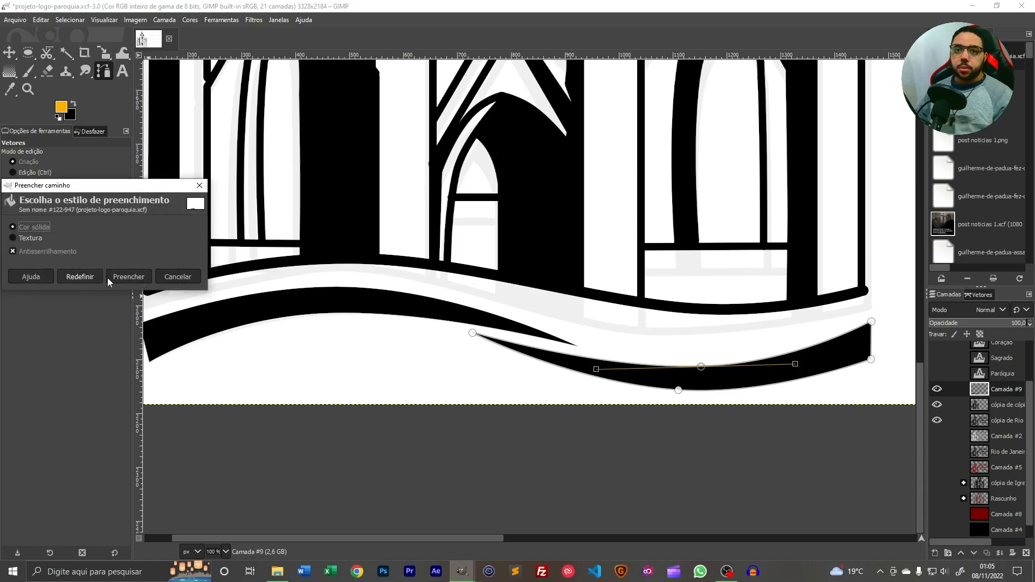
{"action": "left_click", "coordinate": [121, 278]}
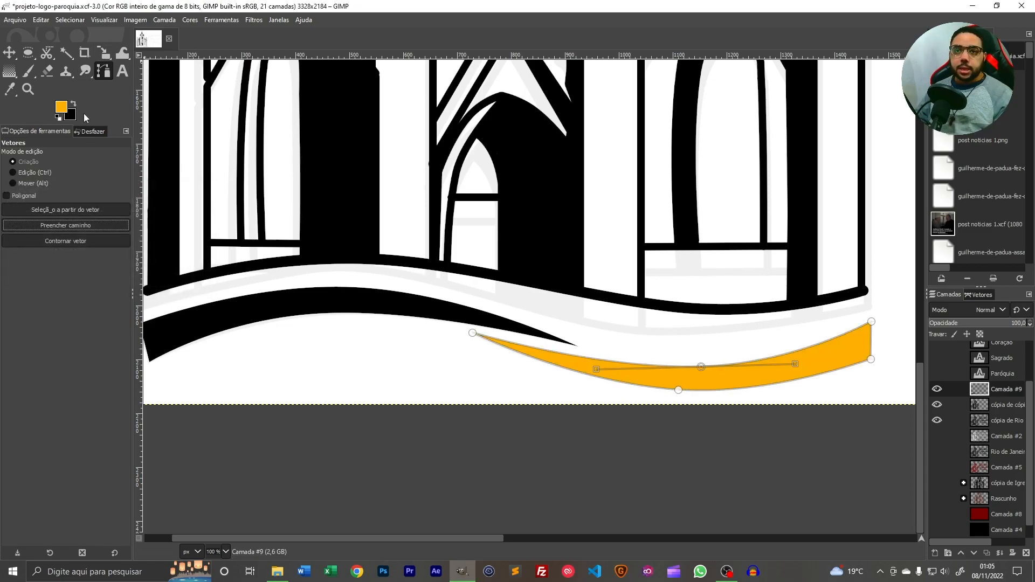
{"action": "key", "text": "ctrl+z"}
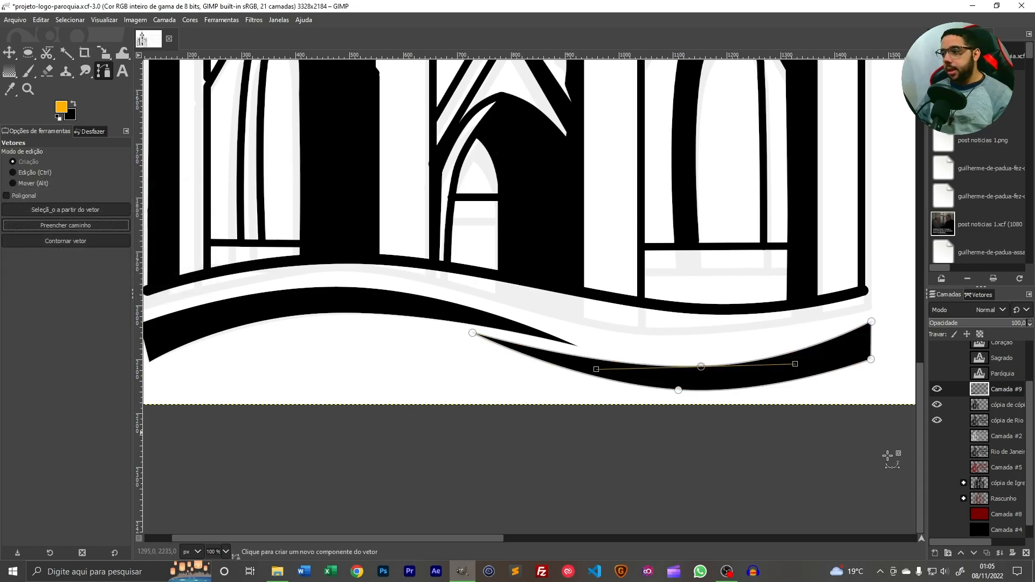
Try drawing a curved vector path from the left wave tip across the church, and undo its edits
{"action": "scroll", "coordinate": [736, 398], "scroll_direction": "down", "scroll_amount": 5}
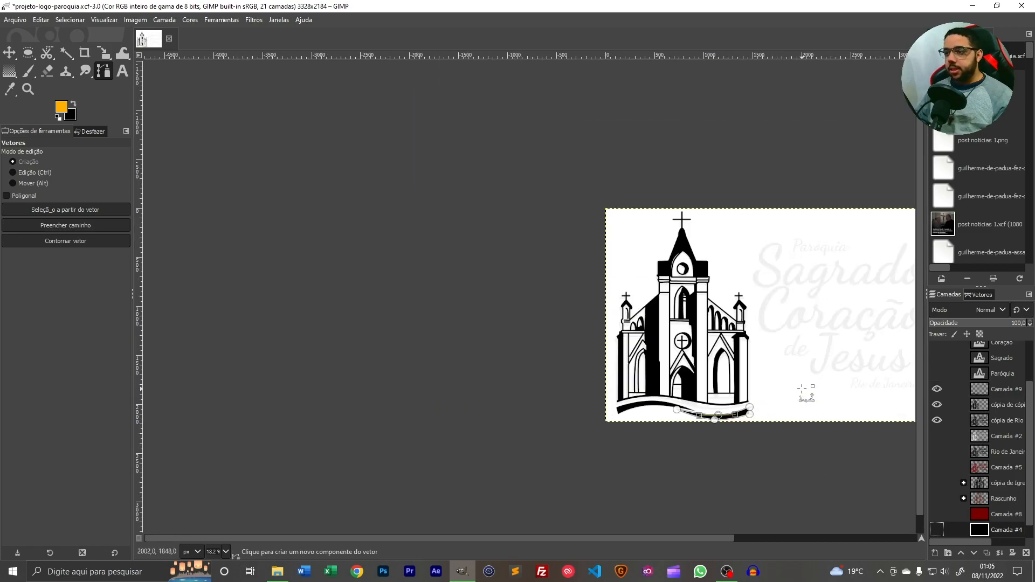
{"action": "scroll", "coordinate": [802, 389], "scroll_direction": "up", "scroll_amount": 1}
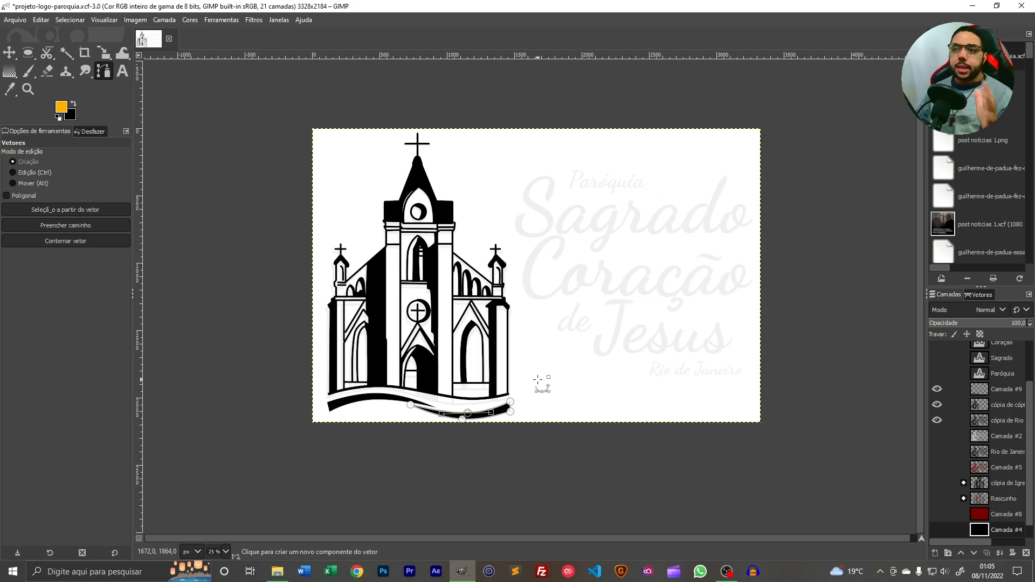
{"action": "left_click", "coordinate": [100, 78]}
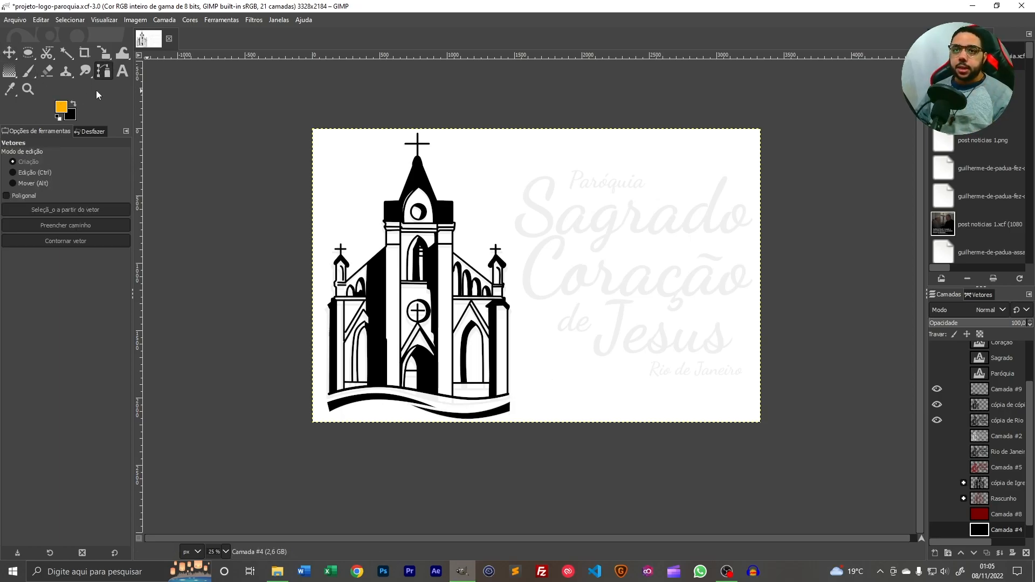
{"action": "scroll", "coordinate": [432, 387], "scroll_direction": "up", "scroll_amount": 1}
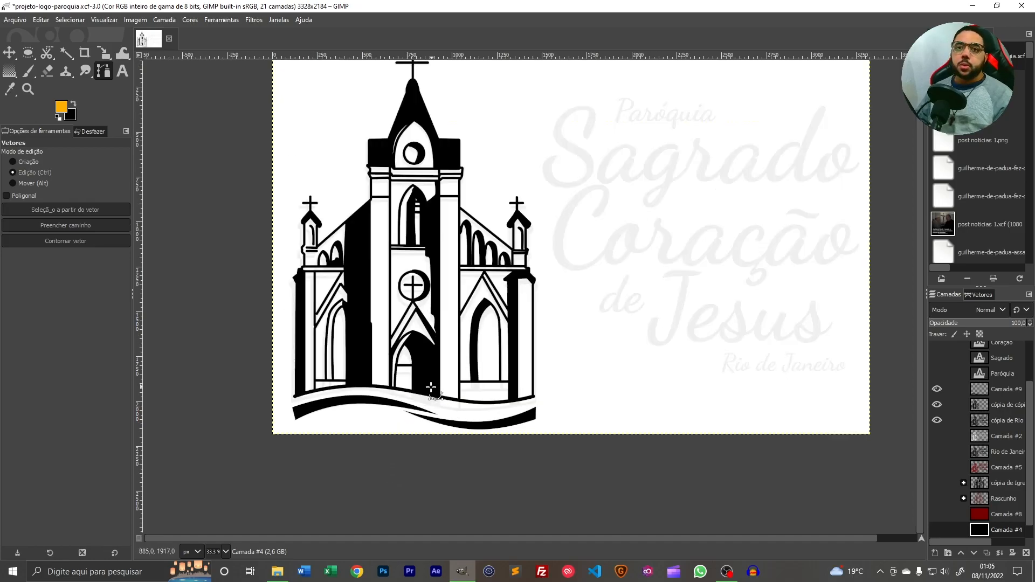
{"action": "left_click", "coordinate": [293, 420]}
{"action": "left_click", "coordinate": [547, 86]}
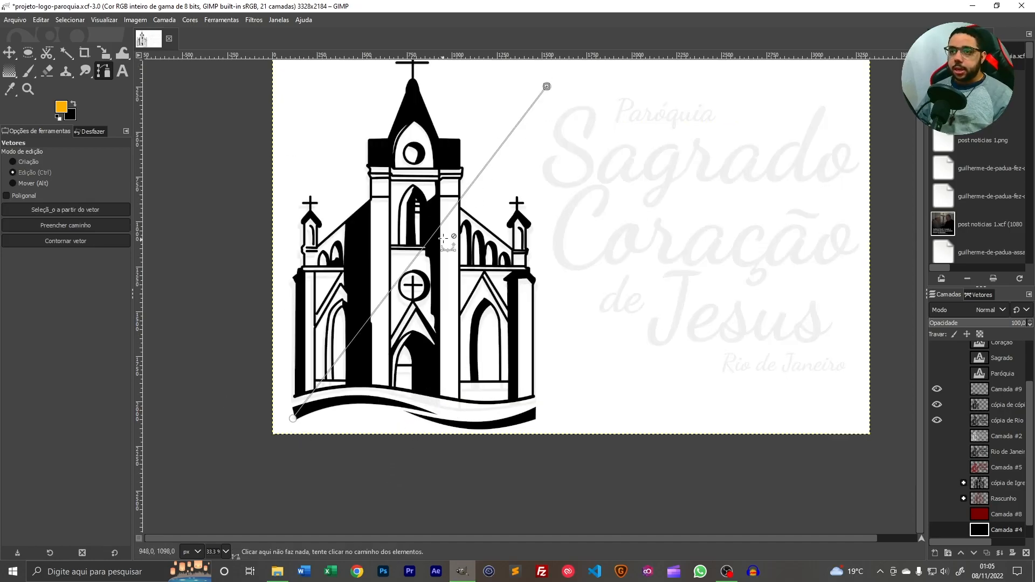
{"action": "mouse_move", "coordinate": [413, 262]}
{"action": "left_mouse_down"}
{"action": "mouse_move", "coordinate": [471, 305]}
{"action": "mouse_move", "coordinate": [463, 343]}
{"action": "left_mouse_up"}
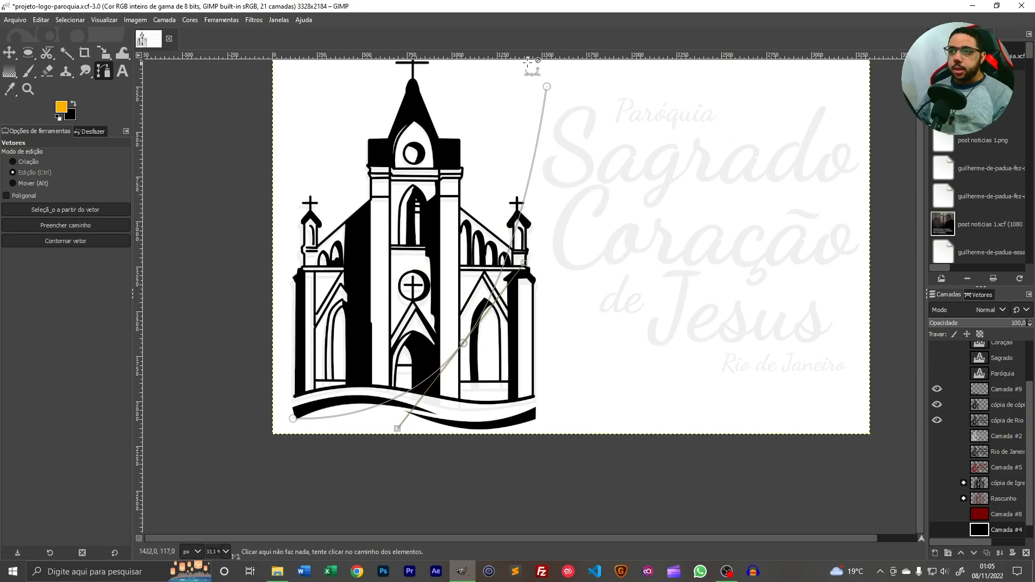
{"action": "left_click_drag", "start_coordinate": [546, 87], "coordinate": [402, 88]}
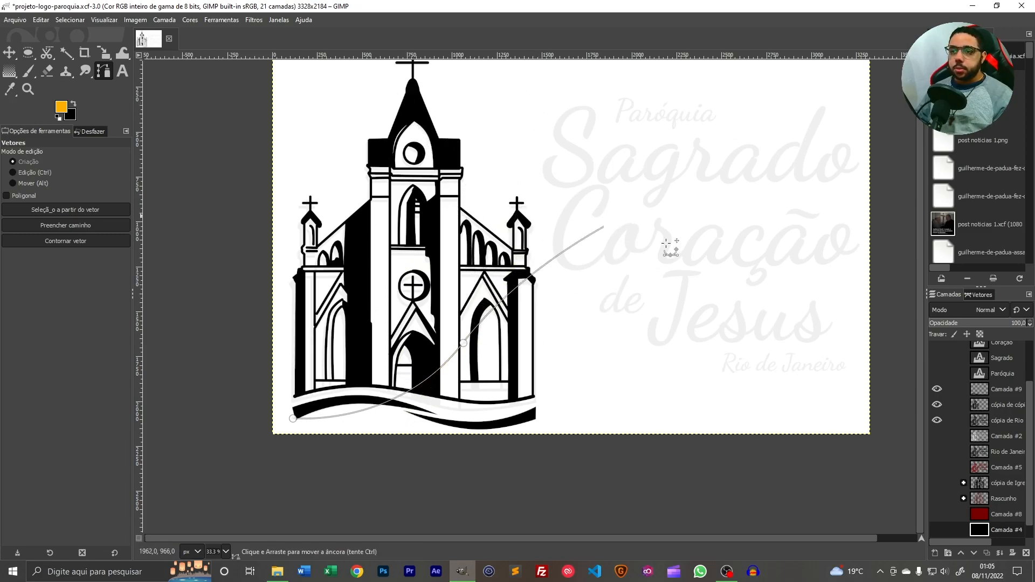
{"action": "key", "text": "ctrl+z"}
{"action": "key", "text": "ctrl+z"}
{"action": "key", "text": "ctrl+z"}
{"action": "key", "text": "ctrl+z"}
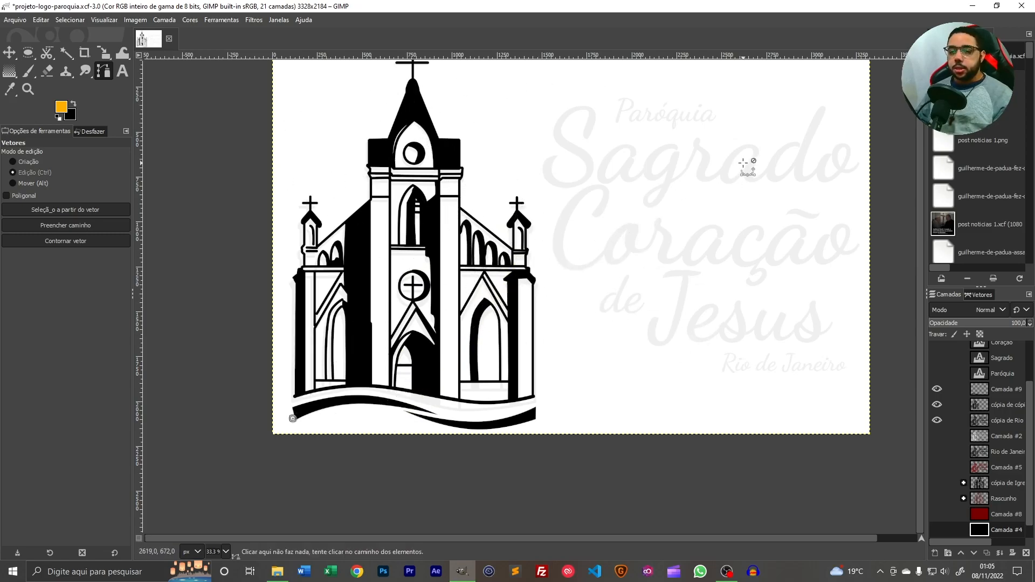
Make the text layers Rio de Janeiro, Jesus, de, Coração, Sagrado and Paróquia visible
{"action": "left_click", "coordinate": [1002, 373]}
{"action": "scroll", "coordinate": [992, 399], "scroll_direction": "up", "scroll_amount": 2}
{"action": "left_click", "coordinate": [937, 350]}
{"action": "left_click", "coordinate": [938, 365]}
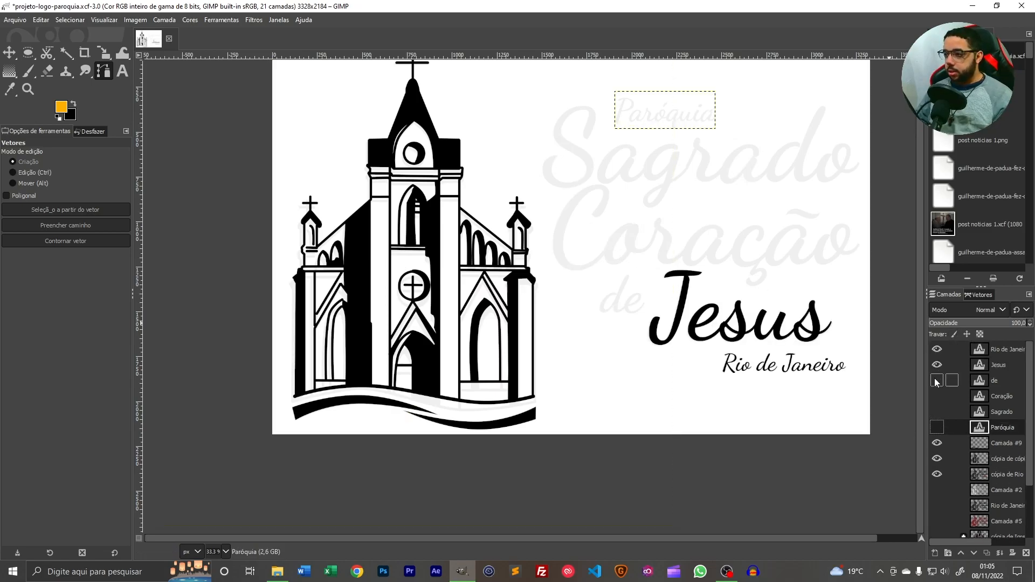
{"action": "left_click", "coordinate": [938, 381]}
{"action": "left_click", "coordinate": [938, 397]}
{"action": "left_click", "coordinate": [938, 412]}
{"action": "left_click", "coordinate": [937, 428]}
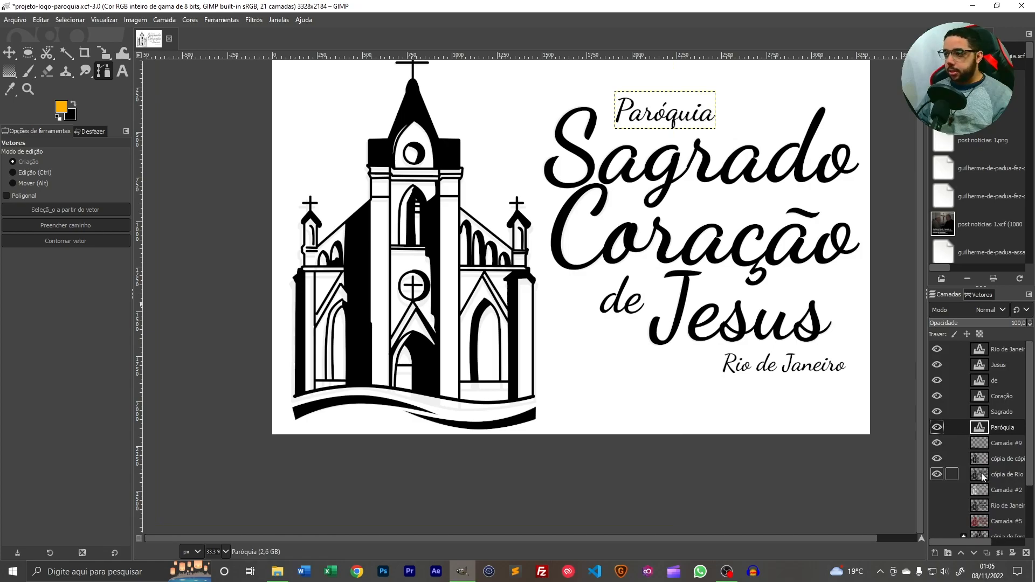
Look over the text and church layers and examine the complete logo with its lettering
{"action": "left_click", "coordinate": [1003, 458]}
{"action": "left_click", "coordinate": [1003, 349]}
{"action": "left_click", "coordinate": [995, 460]}
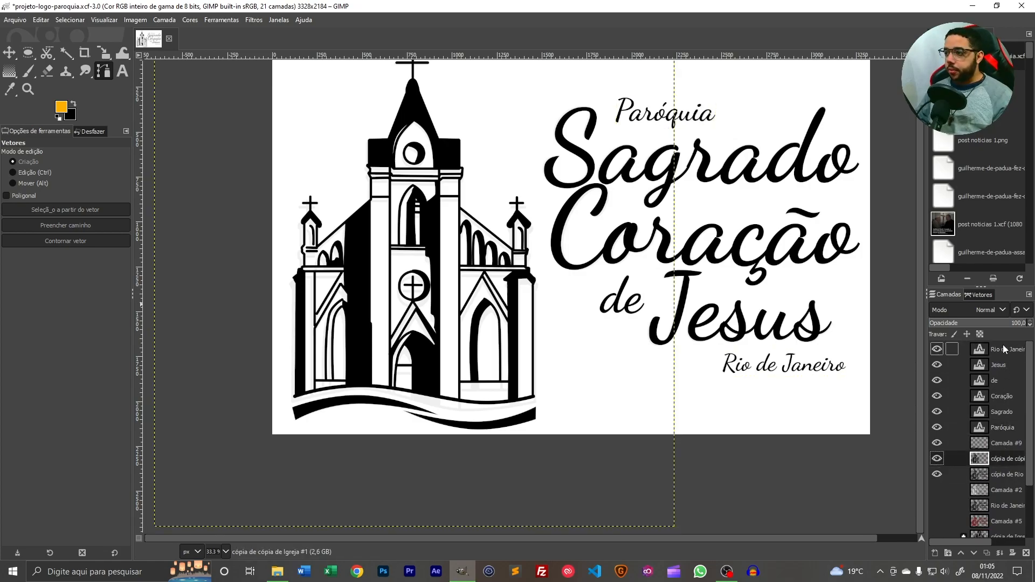
{"action": "right_click", "coordinate": [1005, 349]}
{"action": "left_click", "coordinate": [1013, 364]}
{"action": "left_click", "coordinate": [1013, 364]}
{"action": "left_click", "coordinate": [1006, 413]}
{"action": "left_click", "coordinate": [1005, 445]}
{"action": "left_click", "coordinate": [1003, 354]}
{"action": "left_click_drag", "start_coordinate": [687, 210], "coordinate": [592, 216]}
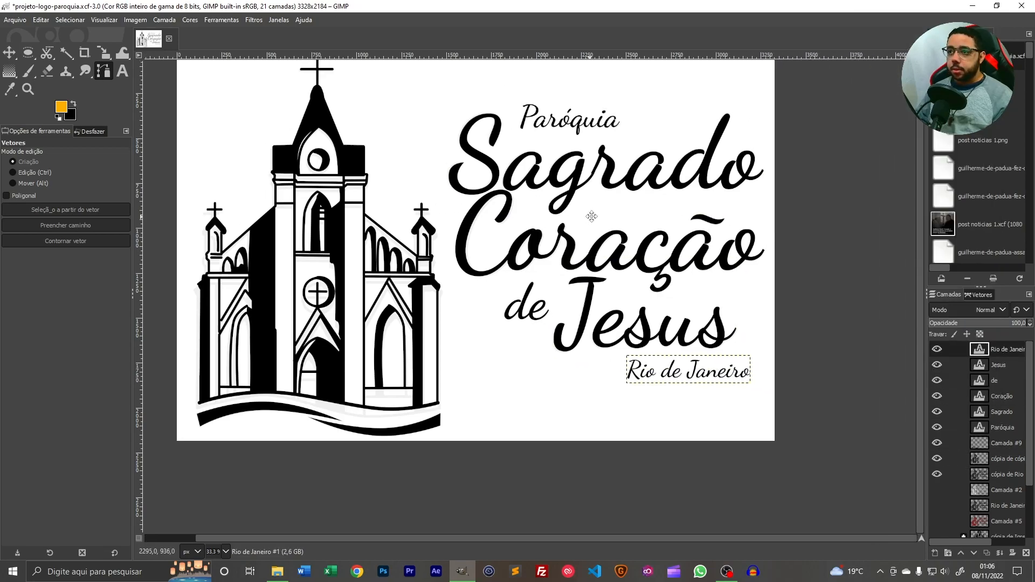
{"action": "left_click_drag", "start_coordinate": [705, 287], "coordinate": [700, 346]}
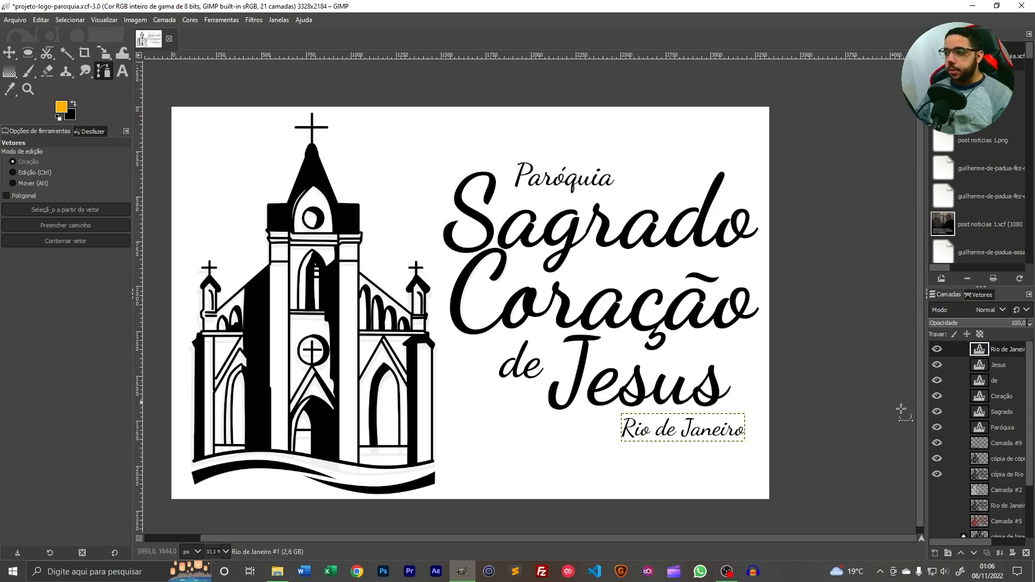
{"action": "scroll", "coordinate": [460, 301], "scroll_direction": "down", "scroll_amount": 1}
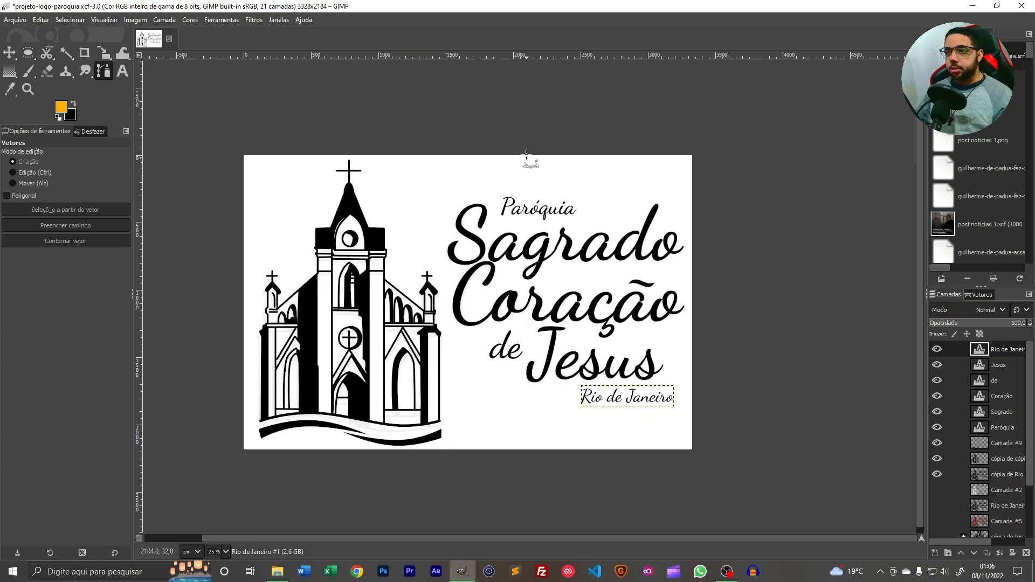
{"action": "scroll", "coordinate": [385, 364], "scroll_direction": "down", "scroll_amount": 1}
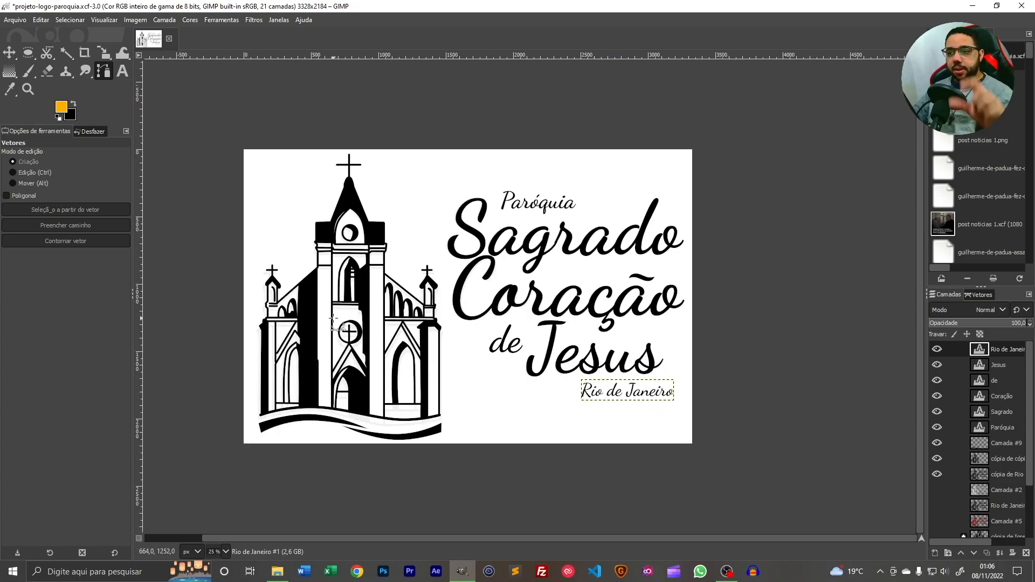
Merge the text layers down one by one, from Rio de Janeiro through Paróquia, into a single layer
{"action": "right_click", "coordinate": [1007, 350]}
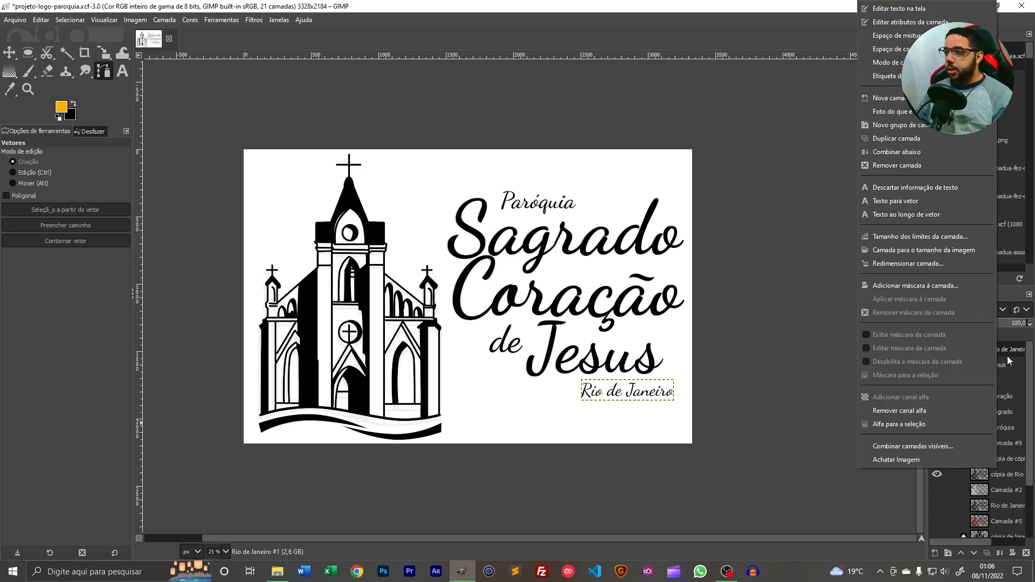
{"action": "left_click", "coordinate": [896, 153]}
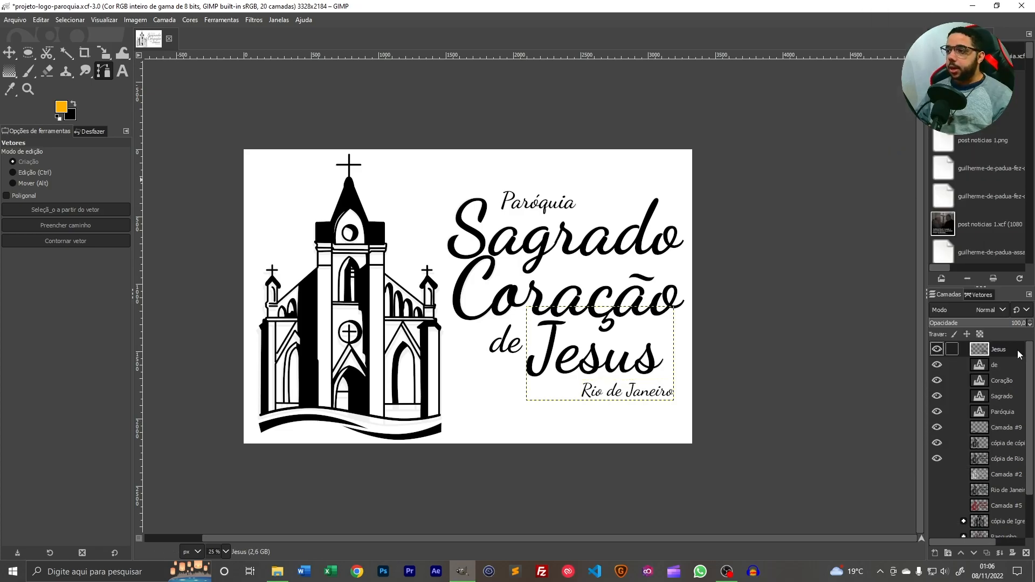
{"action": "right_click", "coordinate": [1000, 360]}
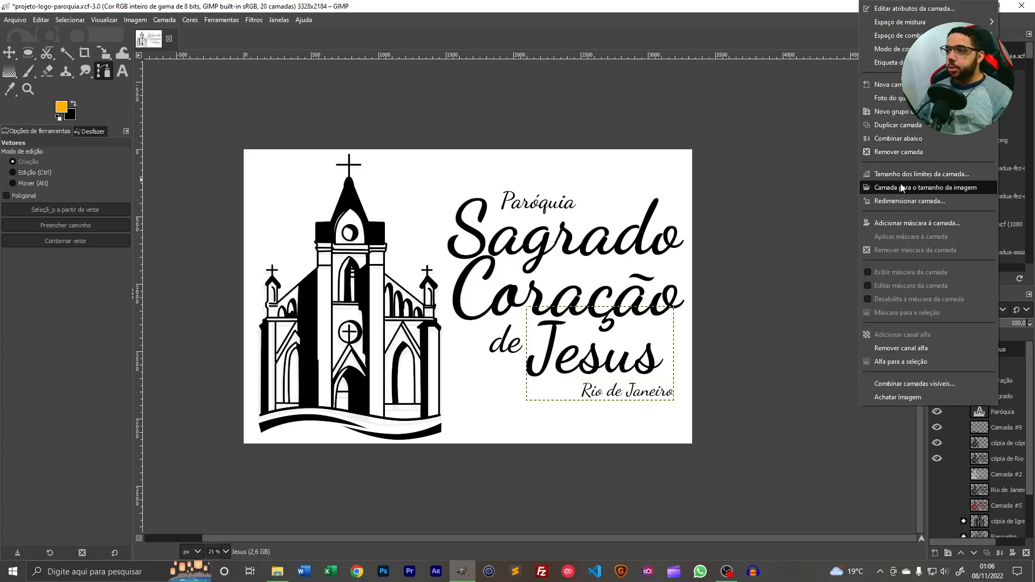
{"action": "left_click", "coordinate": [889, 139]}
{"action": "right_click", "coordinate": [1002, 353]}
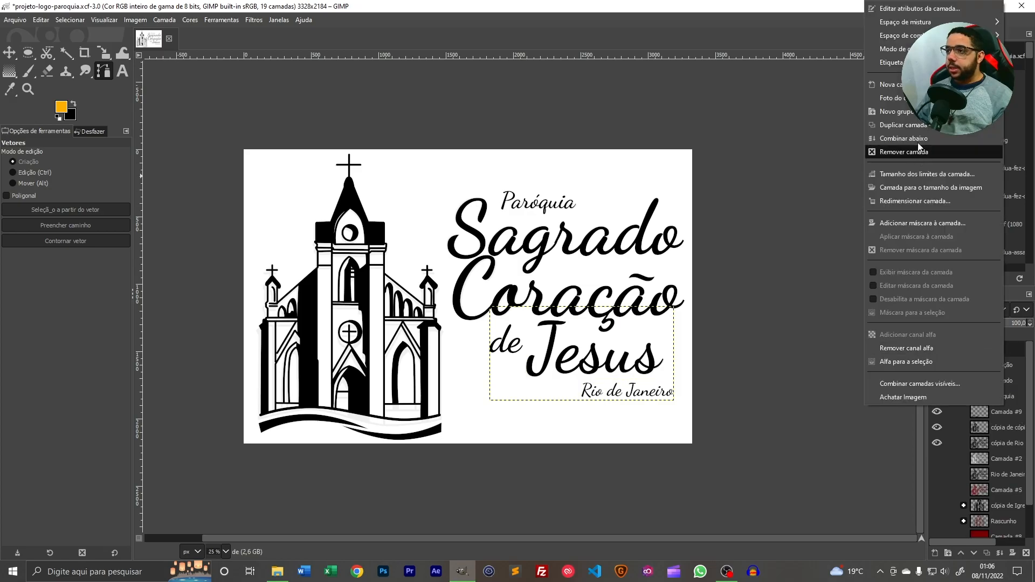
{"action": "left_click", "coordinate": [918, 140]}
{"action": "right_click", "coordinate": [1002, 351]}
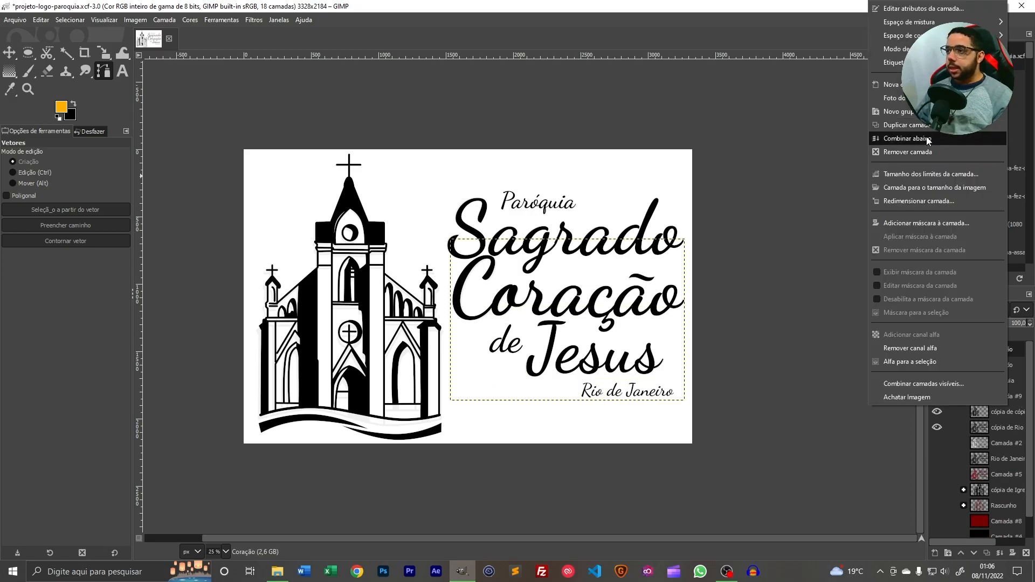
{"action": "left_click", "coordinate": [906, 139]}
{"action": "right_click", "coordinate": [999, 353]}
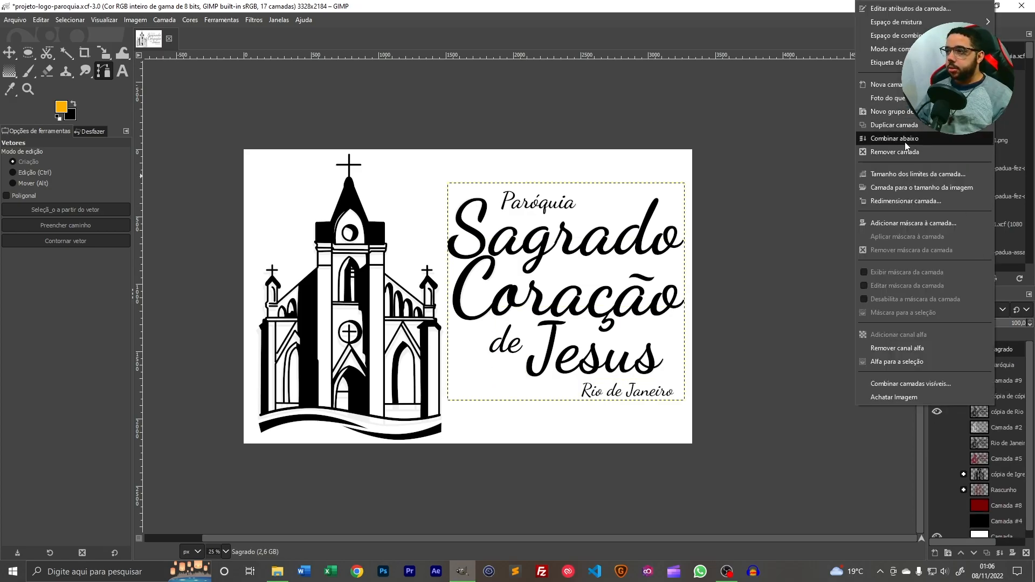
{"action": "left_click", "coordinate": [907, 139]}
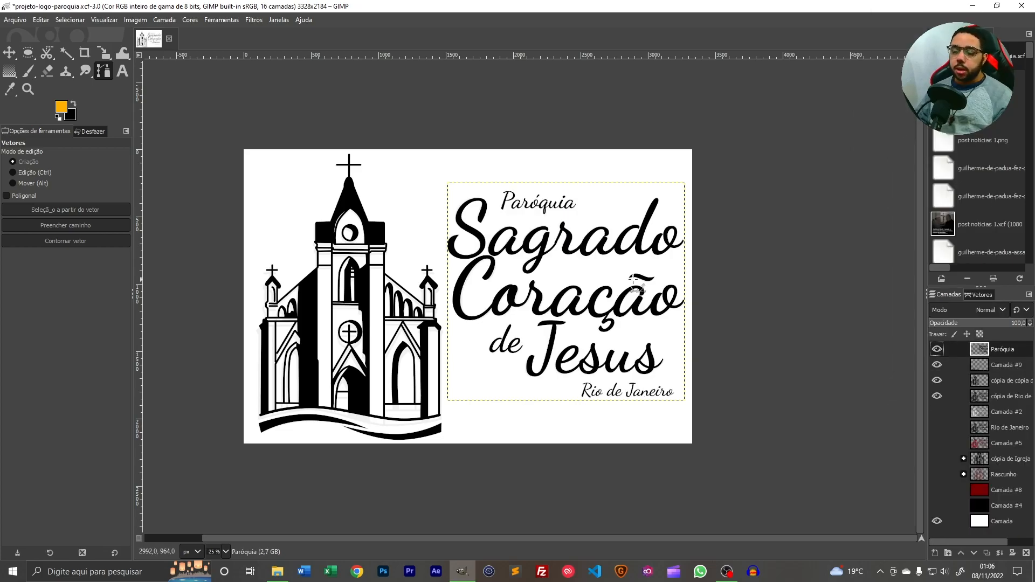
Activate the Alignment tool and pick the merged lettering layer as the item to align
{"action": "scroll", "coordinate": [633, 307], "scroll_direction": "up", "scroll_amount": 2}
{"action": "left_click", "coordinate": [10, 59]}
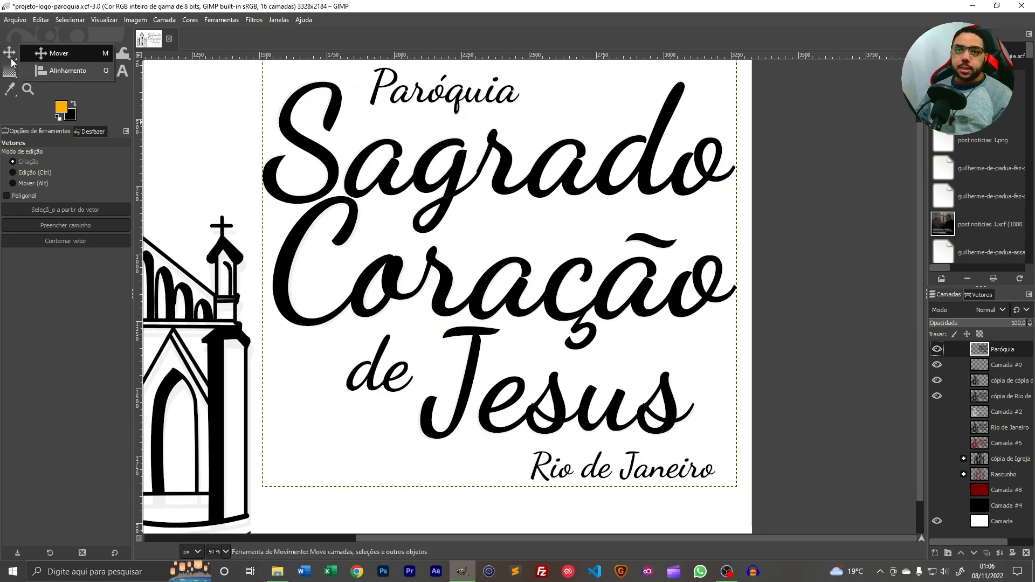
{"action": "left_click", "coordinate": [68, 71]}
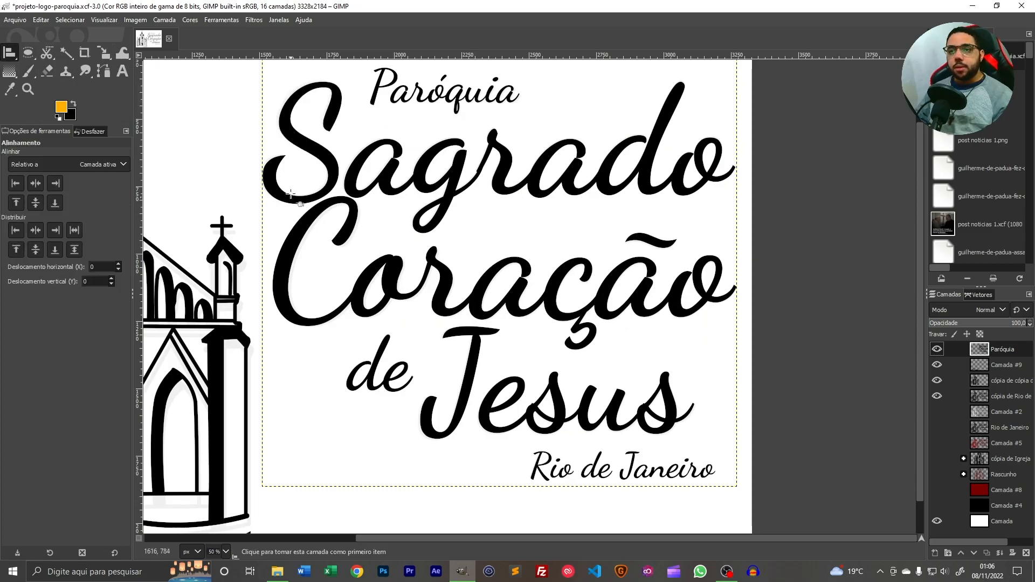
{"action": "scroll", "coordinate": [363, 272], "scroll_direction": "down", "scroll_amount": 3}
{"action": "scroll", "coordinate": [253, 202], "scroll_direction": "up", "scroll_amount": 2}
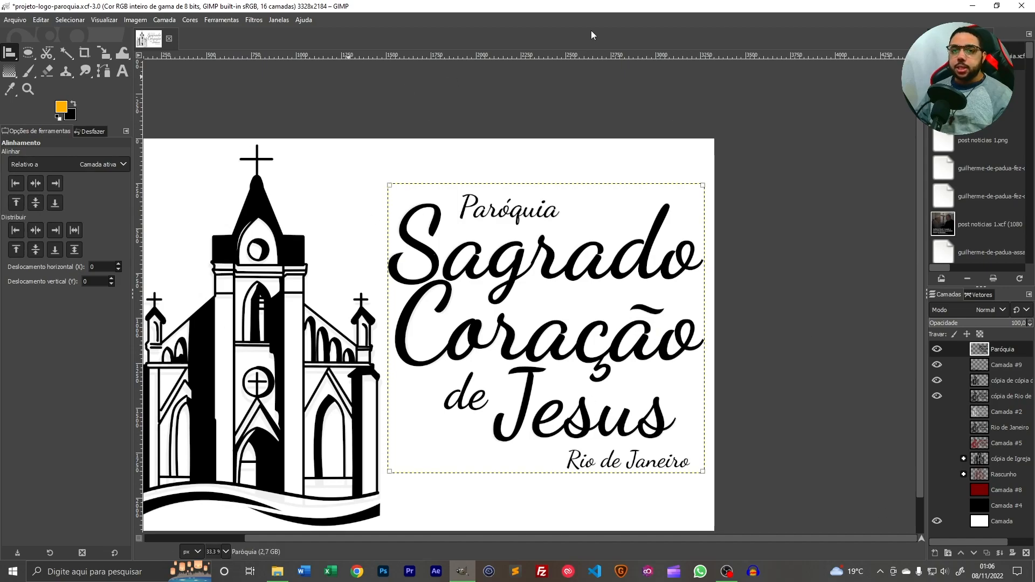
Set the alignment reference to Primeiro item, and switch it back to Camada ativa
{"action": "left_click", "coordinate": [107, 164]}
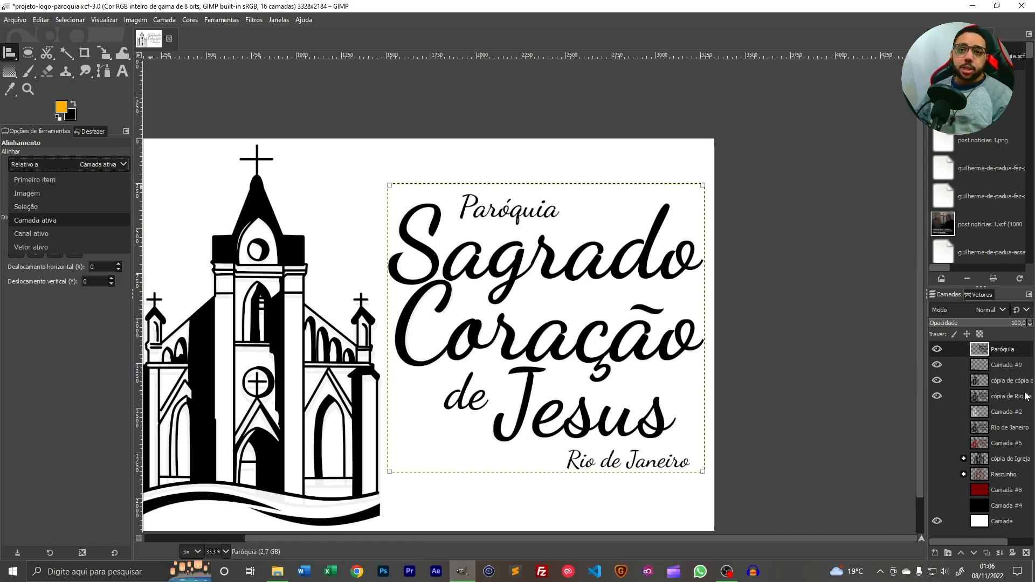
{"action": "left_click", "coordinate": [51, 181]}
{"action": "left_click", "coordinate": [124, 165]}
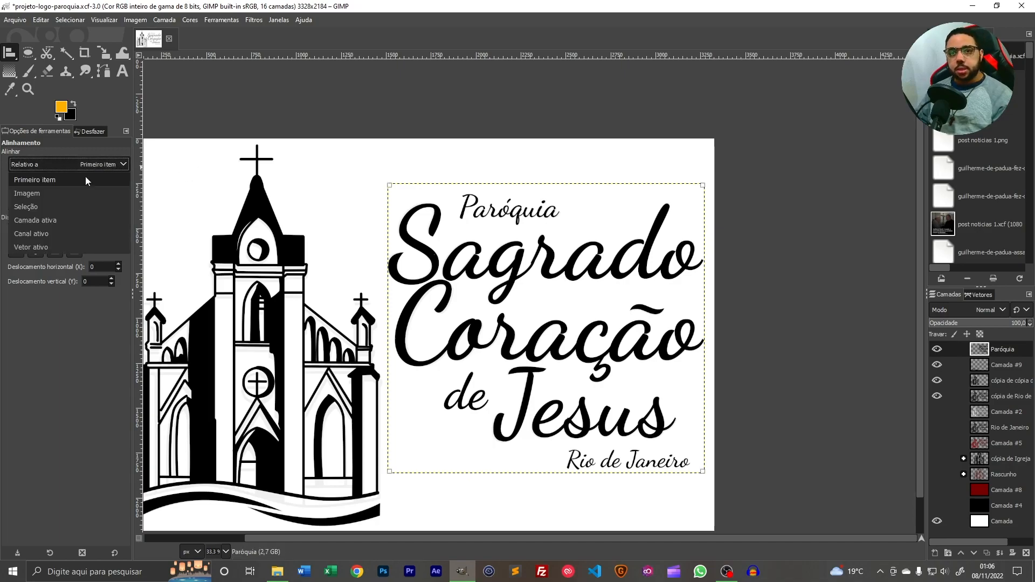
{"action": "left_click", "coordinate": [43, 180]}
{"action": "key", "text": "shift+j"}
{"action": "left_click_drag", "start_coordinate": [423, 267], "coordinate": [405, 280]}
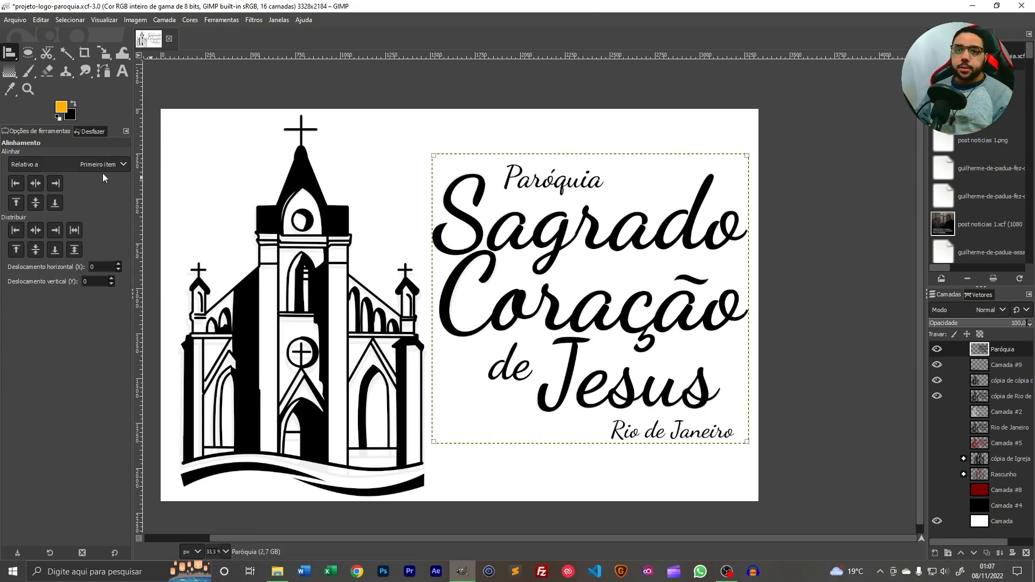
{"action": "left_click", "coordinate": [81, 163]}
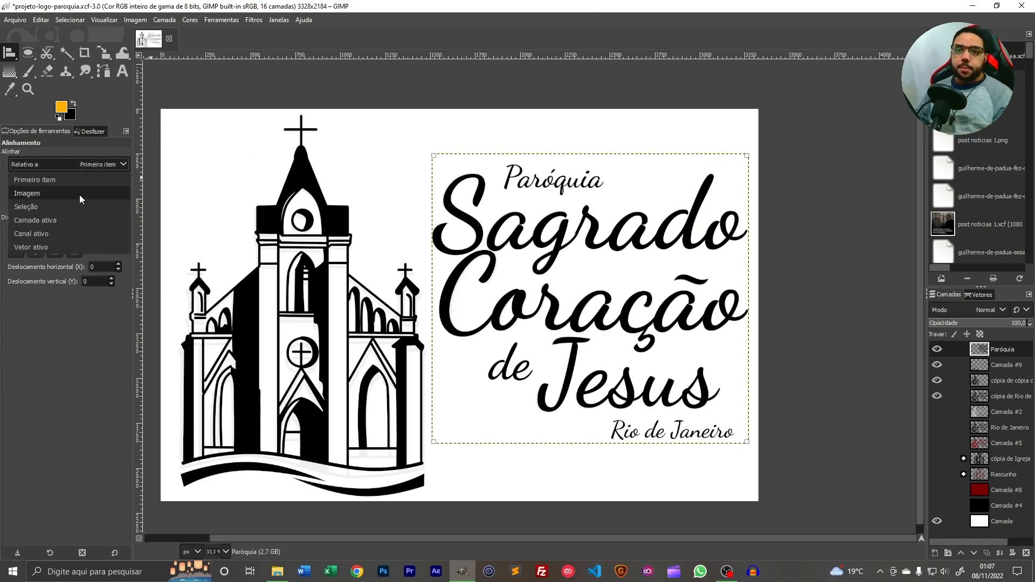
{"action": "left_click", "coordinate": [67, 220]}
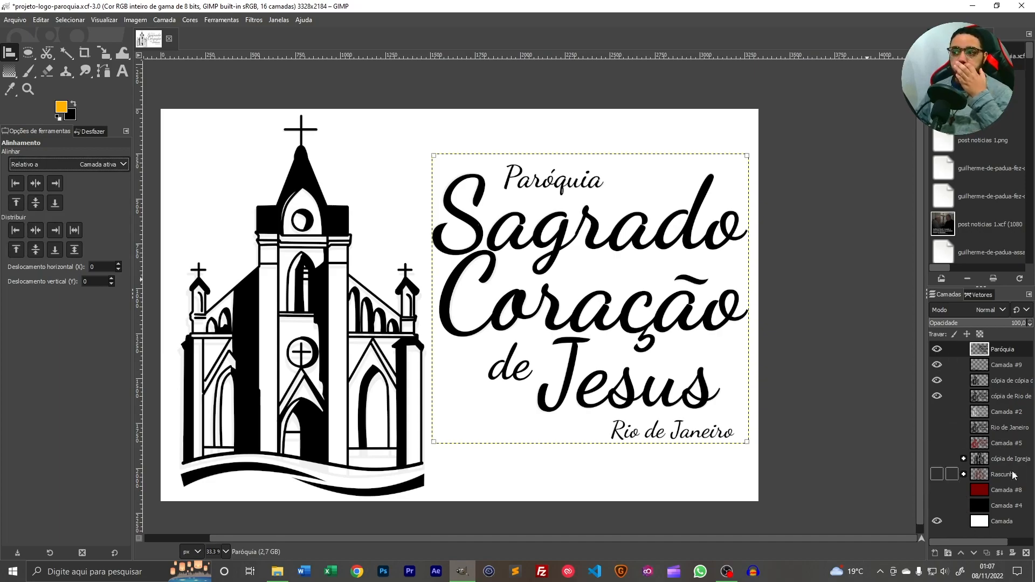
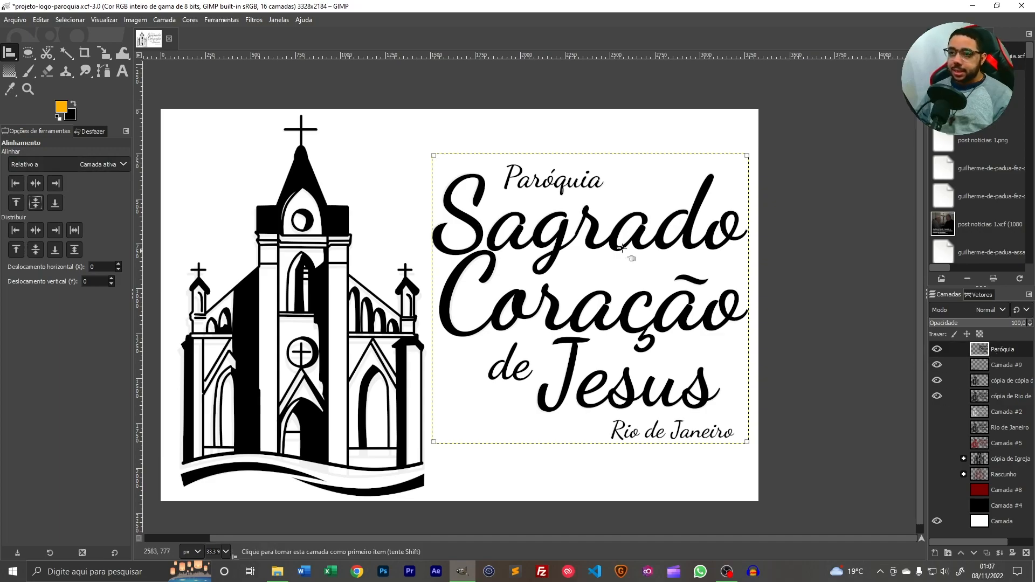
Set the alignment reference to Primeiro item and try the different horizontal and vertical alignments on the lettering
{"action": "left_click", "coordinate": [56, 160]}
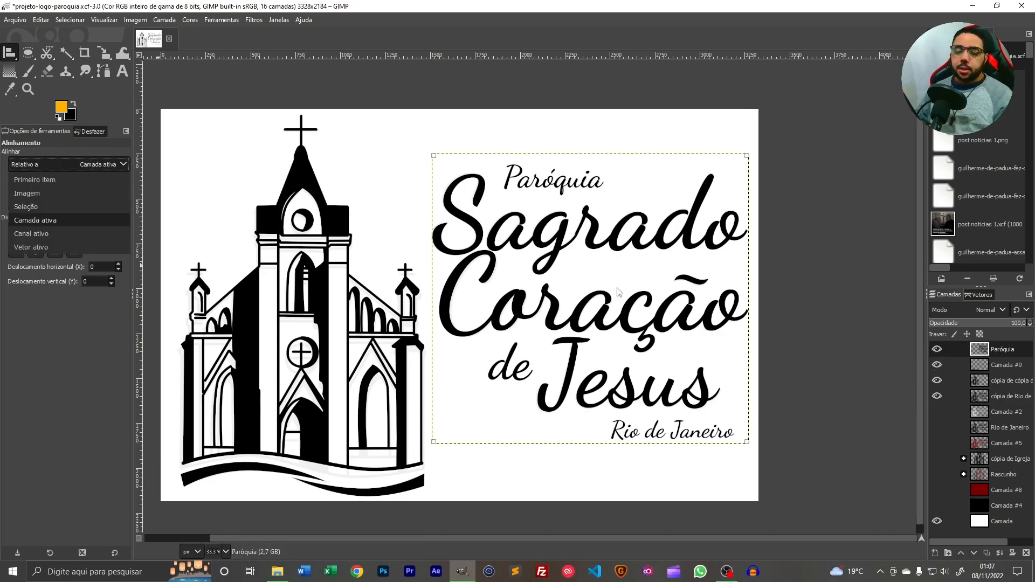
{"action": "left_click", "coordinate": [41, 180]}
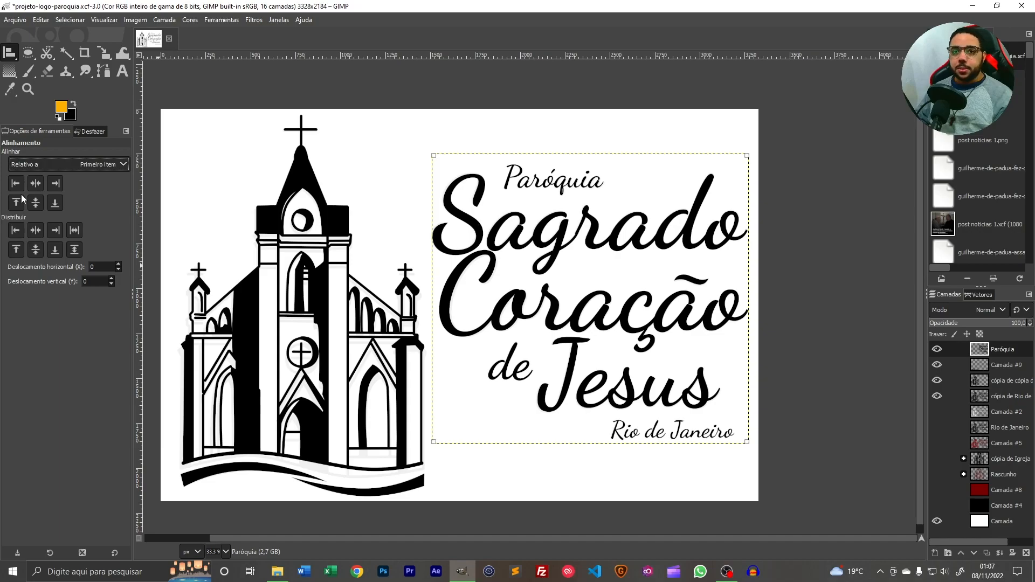
{"action": "left_click", "coordinate": [15, 183]}
{"action": "left_click", "coordinate": [54, 203]}
{"action": "left_click", "coordinate": [55, 183]}
{"action": "left_click", "coordinate": [36, 184]}
{"action": "left_click", "coordinate": [38, 203]}
{"action": "left_click", "coordinate": [55, 203]}
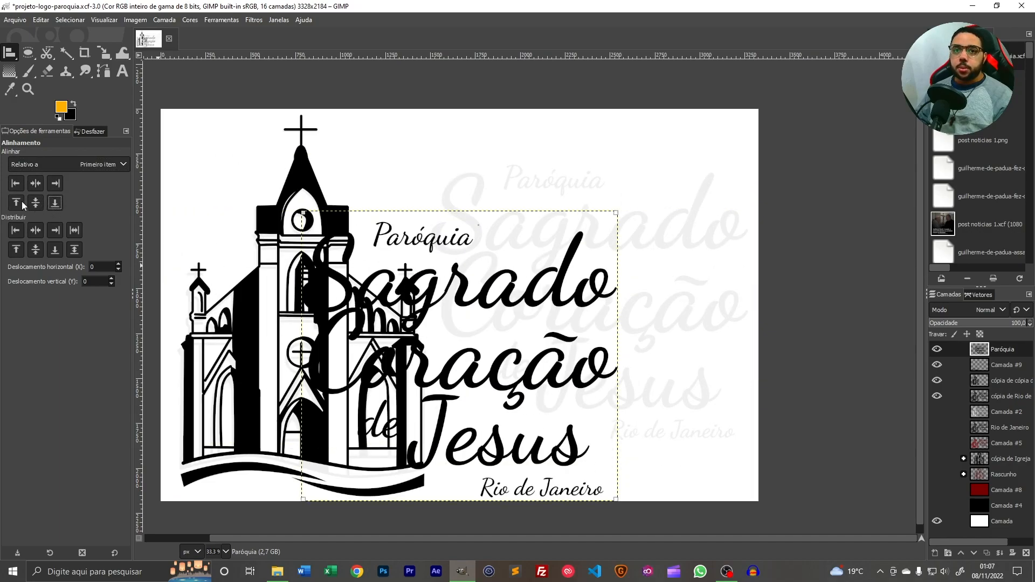
Align the merged lettering to the canvas's right edge and centre it vertically
{"action": "left_click", "coordinate": [22, 201]}
{"action": "left_click", "coordinate": [55, 184]}
{"action": "left_click", "coordinate": [56, 205]}
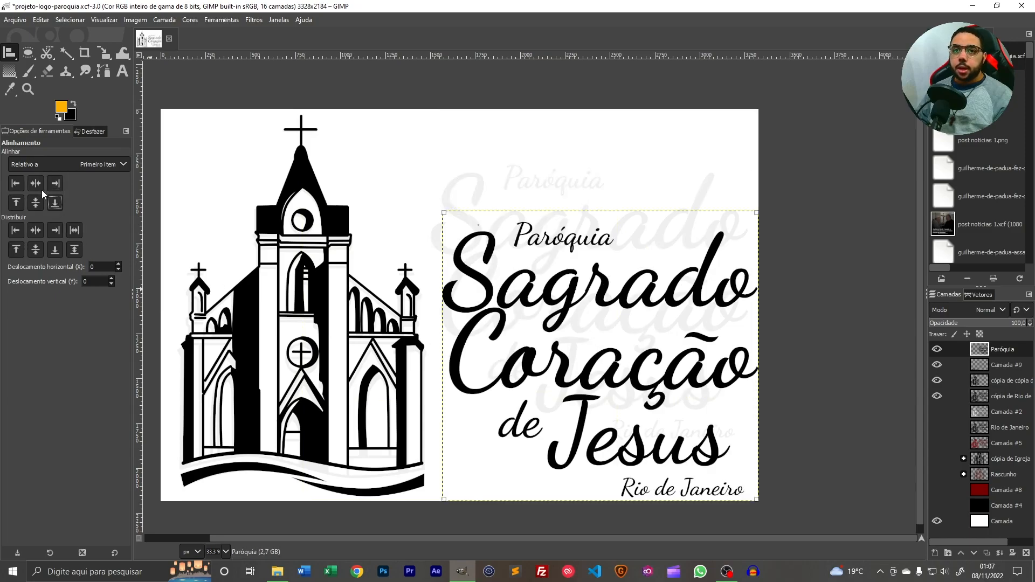
{"action": "left_click", "coordinate": [37, 202]}
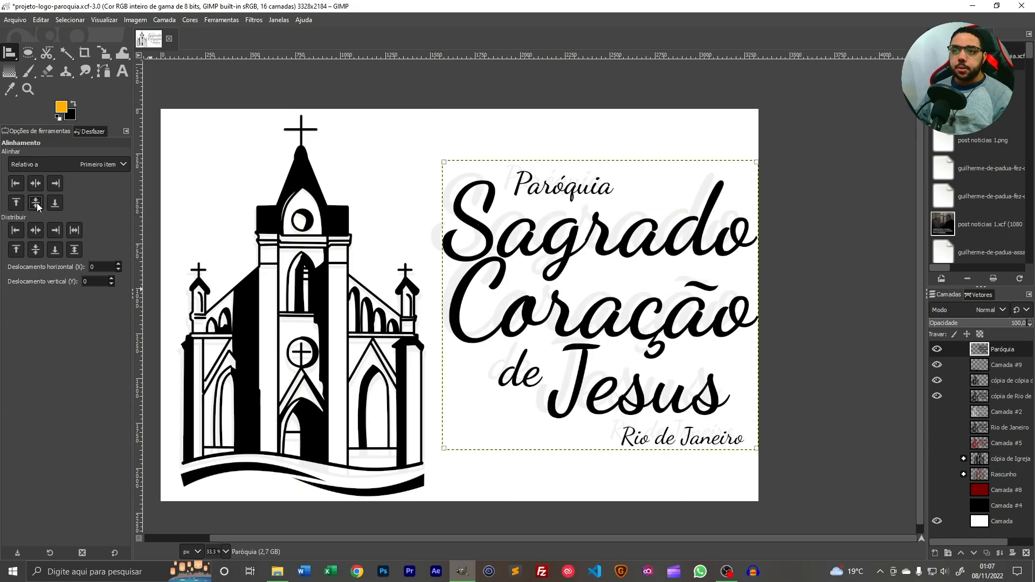
Delete the leftover layers from cópia de Rio de Janeiro through Camada #5
{"action": "left_click_drag", "start_coordinate": [668, 325], "coordinate": [719, 313]}
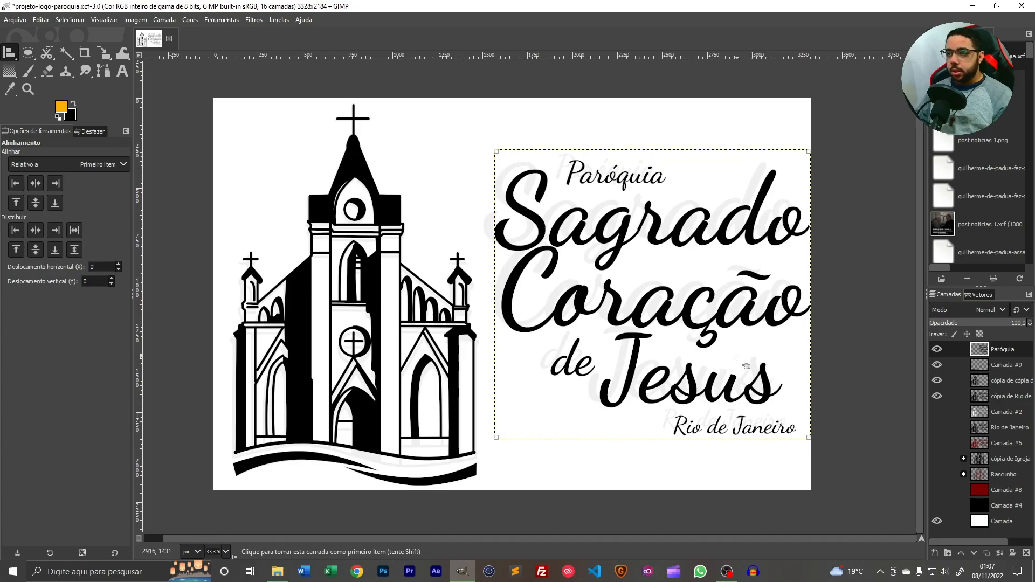
{"action": "scroll", "coordinate": [533, 269], "scroll_direction": "up", "scroll_amount": 1}
{"action": "scroll", "coordinate": [521, 257], "scroll_direction": "down", "scroll_amount": 2}
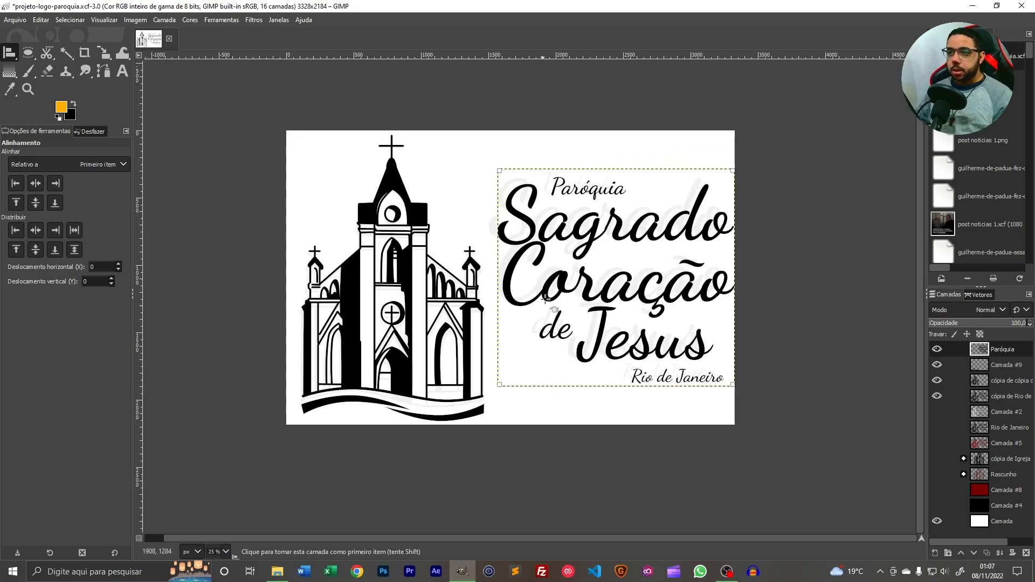
{"action": "scroll", "coordinate": [594, 303], "scroll_direction": "up", "scroll_amount": 1}
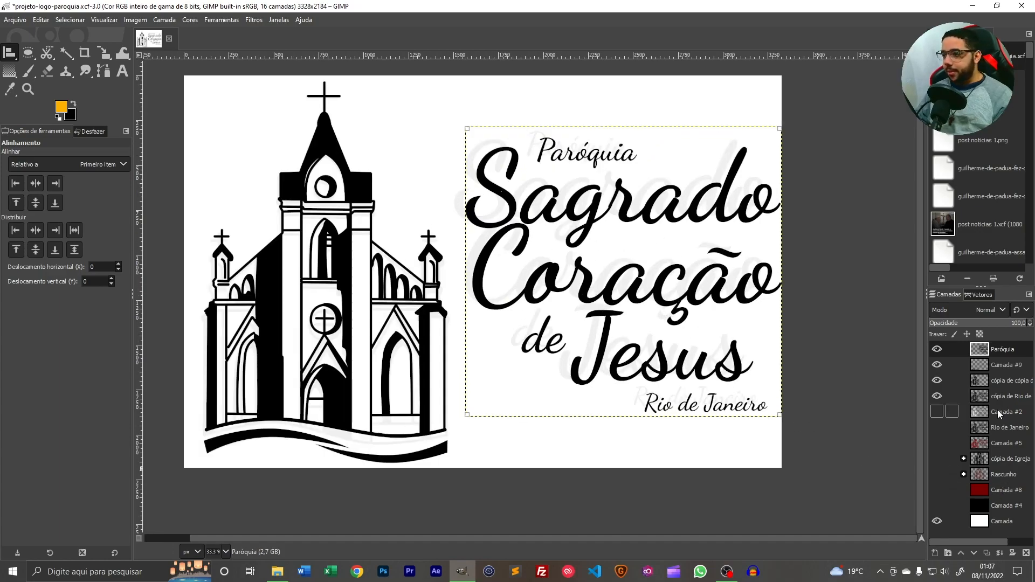
{"action": "left_click", "coordinate": [1008, 396]}
{"action": "left_click", "coordinate": [1026, 554]}
{"action": "left_click", "coordinate": [1026, 553]}
{"action": "left_click", "coordinate": [1026, 554]}
{"action": "left_click", "coordinate": [1026, 553]}
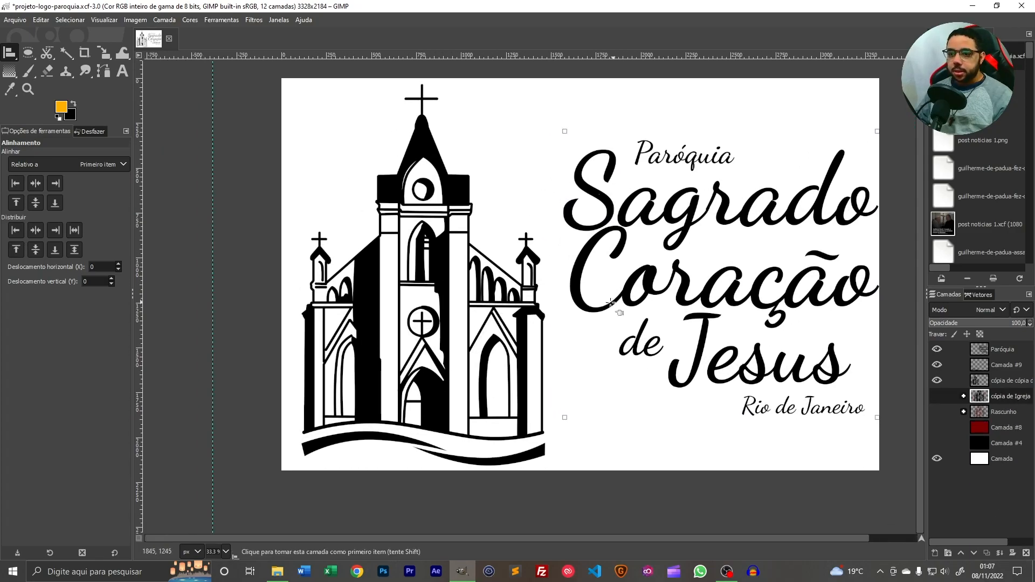
Examine both ends of the wave base up close and check which layers hold the church artwork and lettering
{"action": "scroll", "coordinate": [439, 443], "scroll_direction": "up", "scroll_amount": 1, "text": "ctrl"}
{"action": "scroll", "coordinate": [555, 501], "scroll_direction": "up", "scroll_amount": 2, "text": "ctrl"}
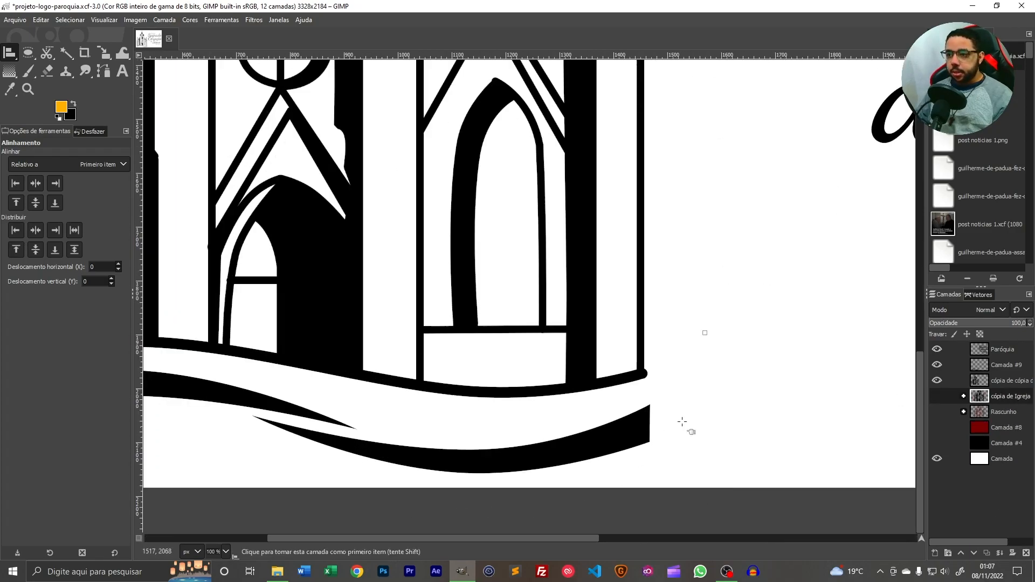
{"action": "scroll", "coordinate": [675, 432], "scroll_direction": "down", "scroll_amount": 3, "text": "ctrl"}
{"action": "scroll", "coordinate": [287, 378], "scroll_direction": "up", "scroll_amount": 2, "text": "ctrl"}
{"action": "scroll", "coordinate": [287, 379], "scroll_direction": "up", "scroll_amount": 2, "text": "ctrl"}
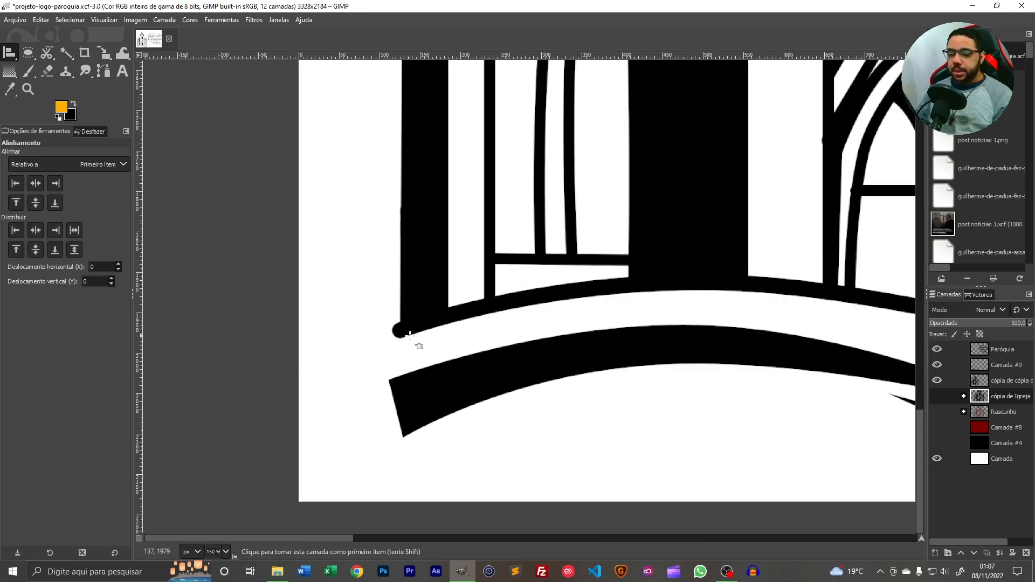
{"action": "scroll", "coordinate": [408, 335], "scroll_direction": "down", "scroll_amount": 5, "text": "ctrl"}
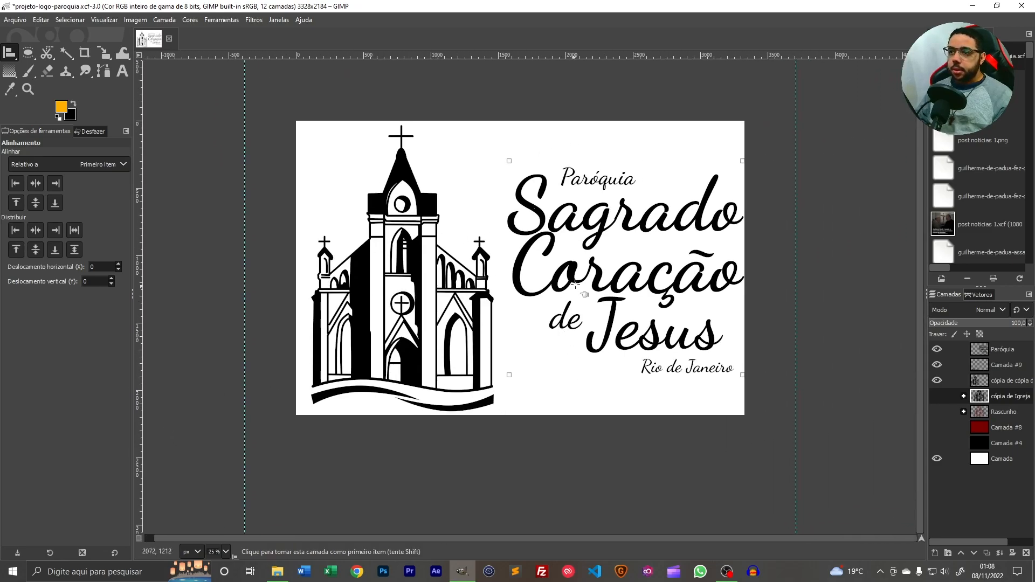
{"action": "scroll", "coordinate": [573, 287], "scroll_direction": "up", "scroll_amount": 1, "text": "ctrl"}
{"action": "left_click", "coordinate": [995, 381]}
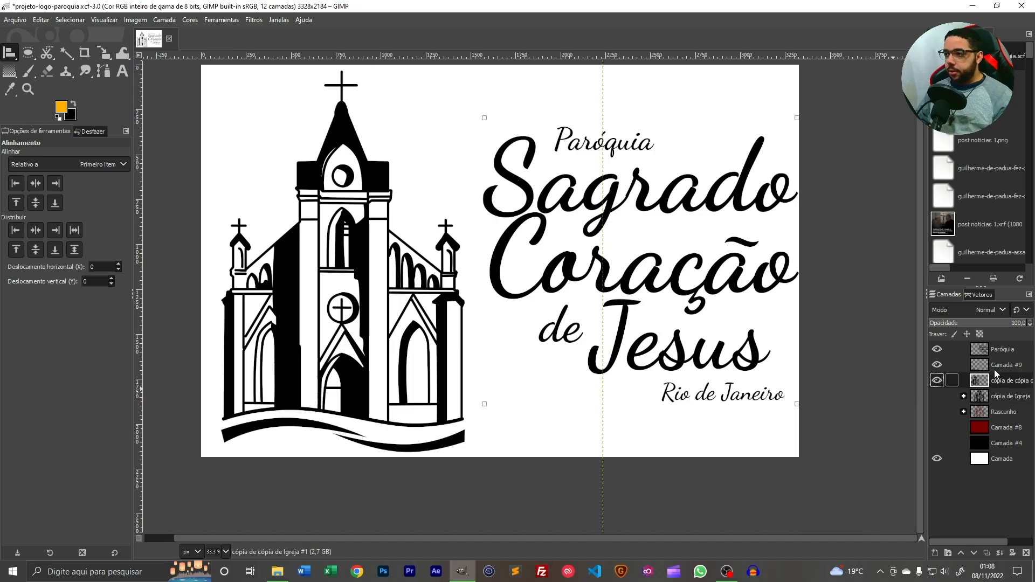
{"action": "key", "text": "Home"}
{"action": "left_click", "coordinate": [938, 381]}
{"action": "left_click", "coordinate": [937, 381]}
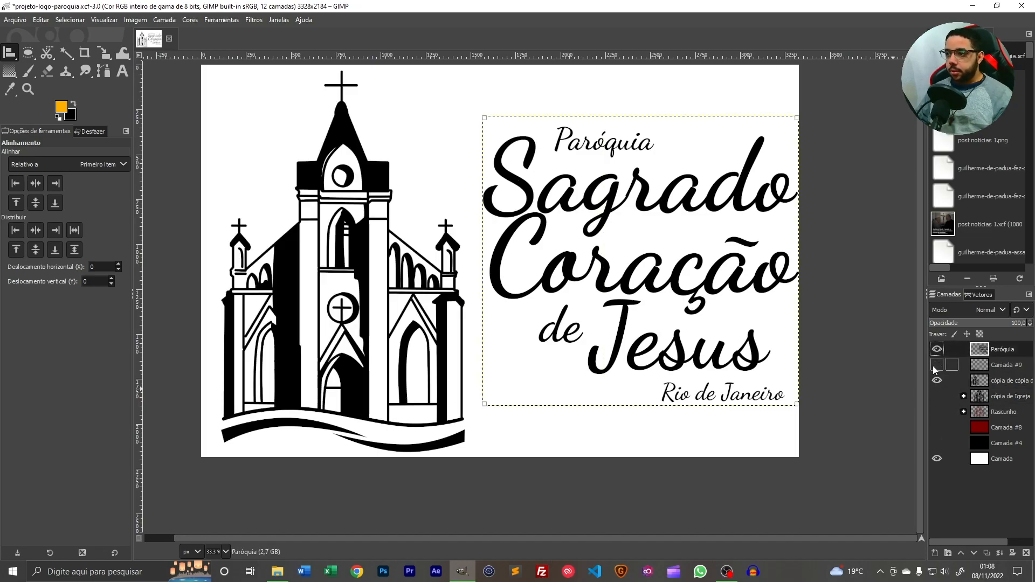
Try to shift the wave base upward with the Move tool, and undo the move
{"action": "scroll", "coordinate": [302, 461], "scroll_direction": "up", "scroll_amount": 2, "text": "ctrl"}
{"action": "left_click_drag", "start_coordinate": [9, 52], "coordinate": [41, 54]}
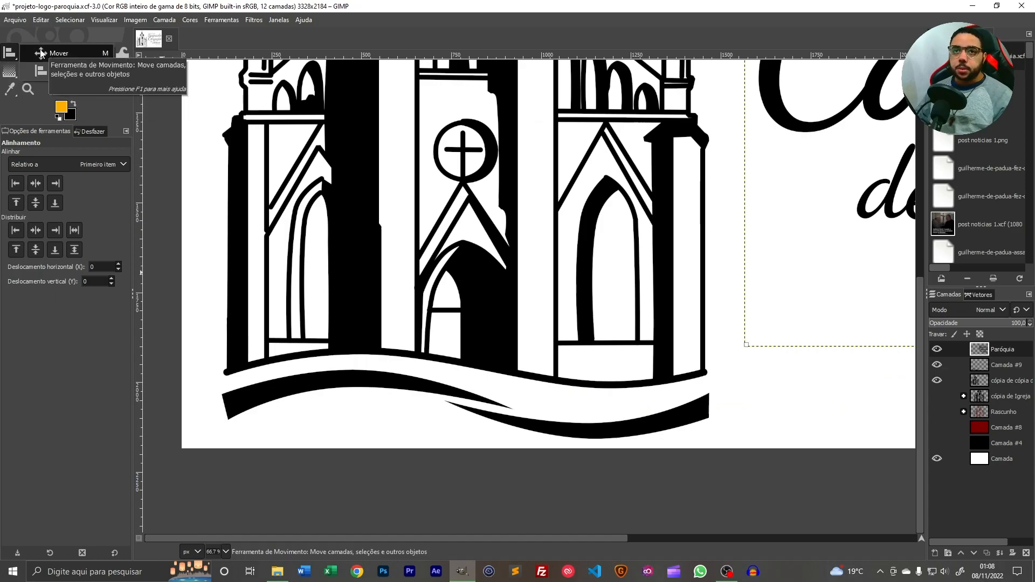
{"action": "scroll", "coordinate": [388, 378], "scroll_direction": "up", "scroll_amount": 3, "text": "ctrl"}
{"action": "scroll", "coordinate": [389, 377], "scroll_direction": "down", "scroll_amount": 3, "text": "ctrl"}
{"action": "left_click_drag", "start_coordinate": [416, 374], "coordinate": [419, 364]}
{"action": "key", "text": "ctrl+z"}
{"action": "key", "text": "ctrl"}
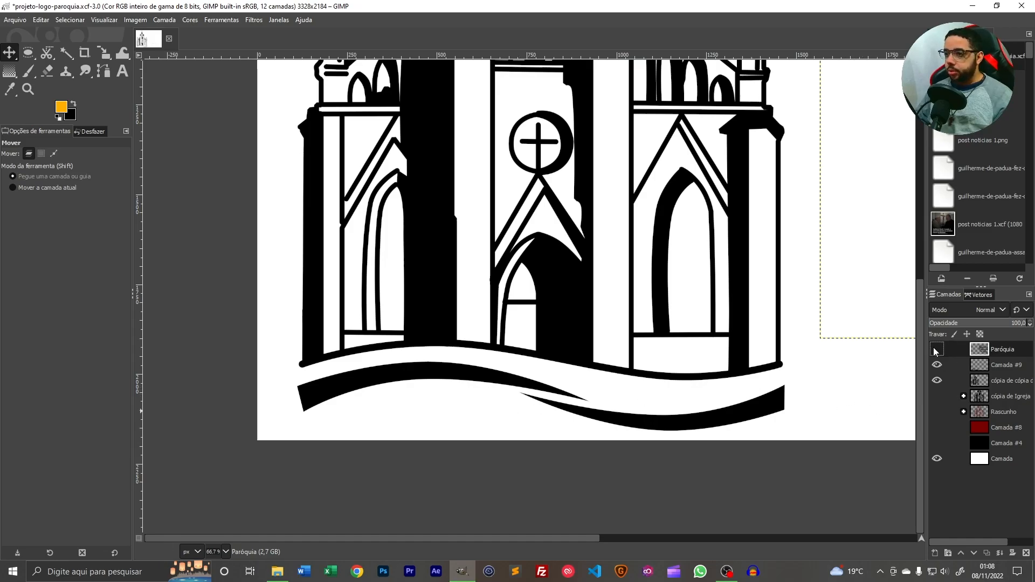
Toggle the visibility of Camada #9 to check its content and make it the active layer
{"action": "left_click", "coordinate": [938, 366]}
{"action": "left_click", "coordinate": [938, 366]}
{"action": "left_click", "coordinate": [938, 366]}
{"action": "left_click", "coordinate": [937, 366]}
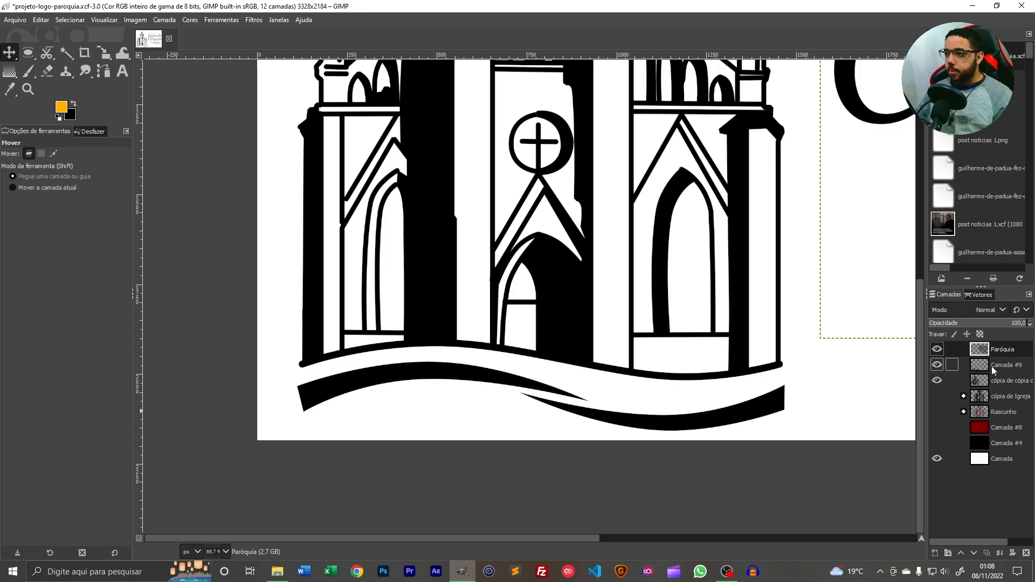
{"action": "left_click", "coordinate": [981, 369]}
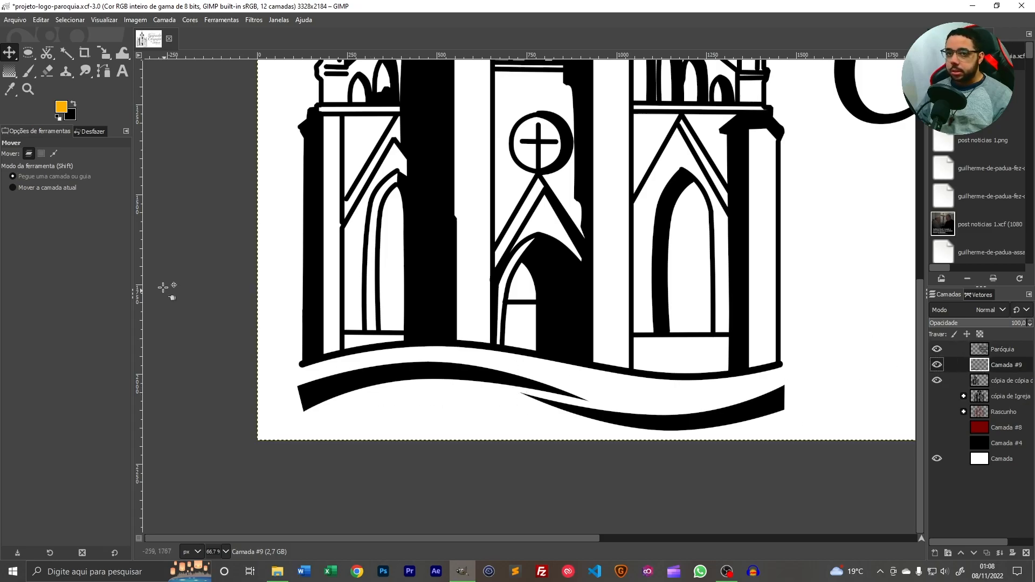
{"action": "right_click", "coordinate": [28, 57]}
{"action": "left_click", "coordinate": [85, 53]}
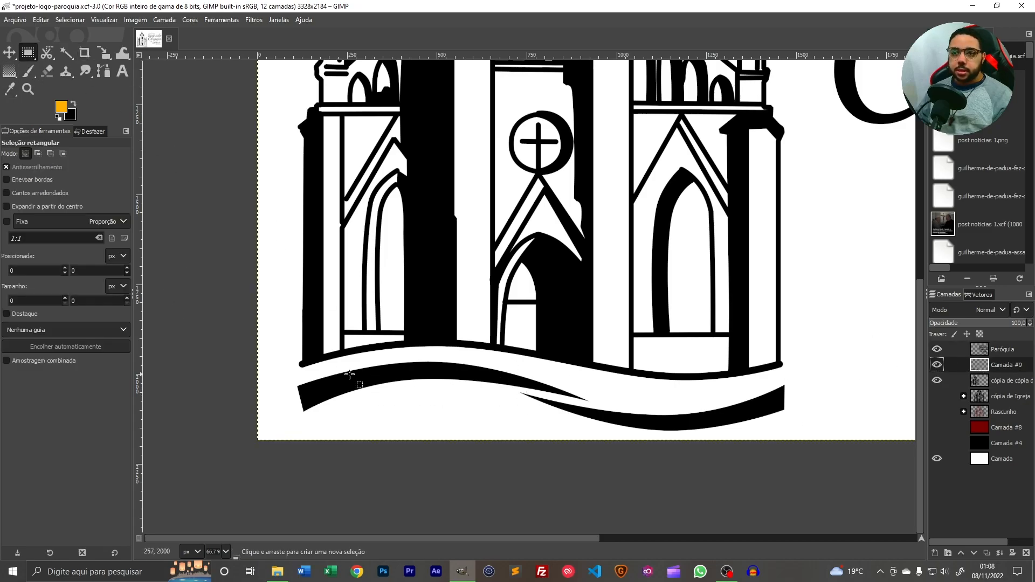
{"action": "left_click_drag", "start_coordinate": [272, 374], "coordinate": [819, 432]}
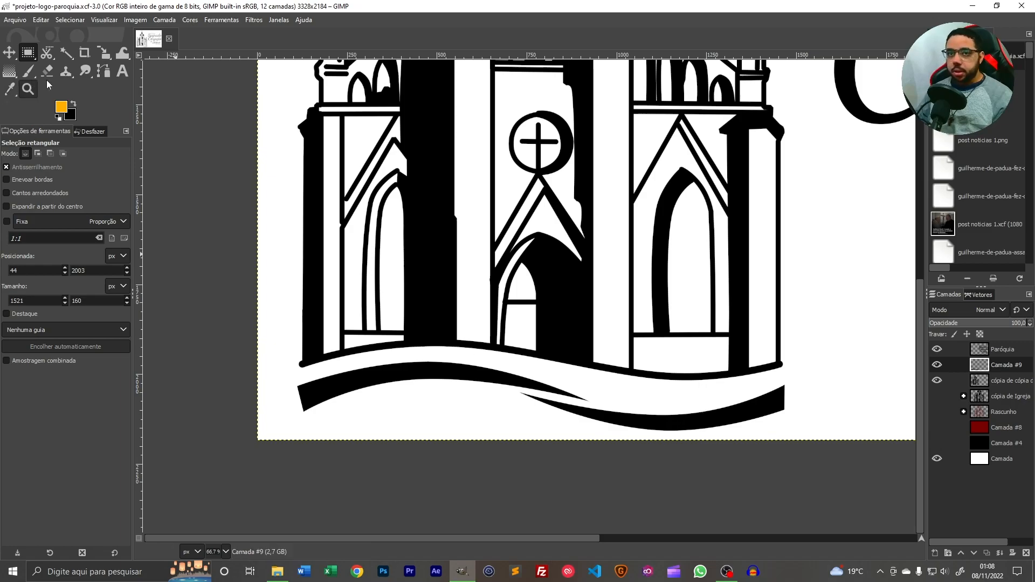
Draw a closed path around the thick lower wave beneath the church and turn it into a selection
{"action": "left_click", "coordinate": [103, 72]}
{"action": "left_click", "coordinate": [288, 380]}
{"action": "left_click", "coordinate": [442, 351]}
{"action": "left_click", "coordinate": [592, 384]}
{"action": "left_click", "coordinate": [787, 373]}
{"action": "left_click", "coordinate": [811, 422]}
{"action": "left_click", "coordinate": [620, 455]}
{"action": "left_click", "coordinate": [458, 430]}
{"action": "left_click_drag", "start_coordinate": [379, 421], "coordinate": [358, 425]}
{"action": "left_click", "coordinate": [307, 429]}
{"action": "left_click", "coordinate": [283, 406]}
{"action": "left_click", "coordinate": [287, 379], "text": "ctrl"}
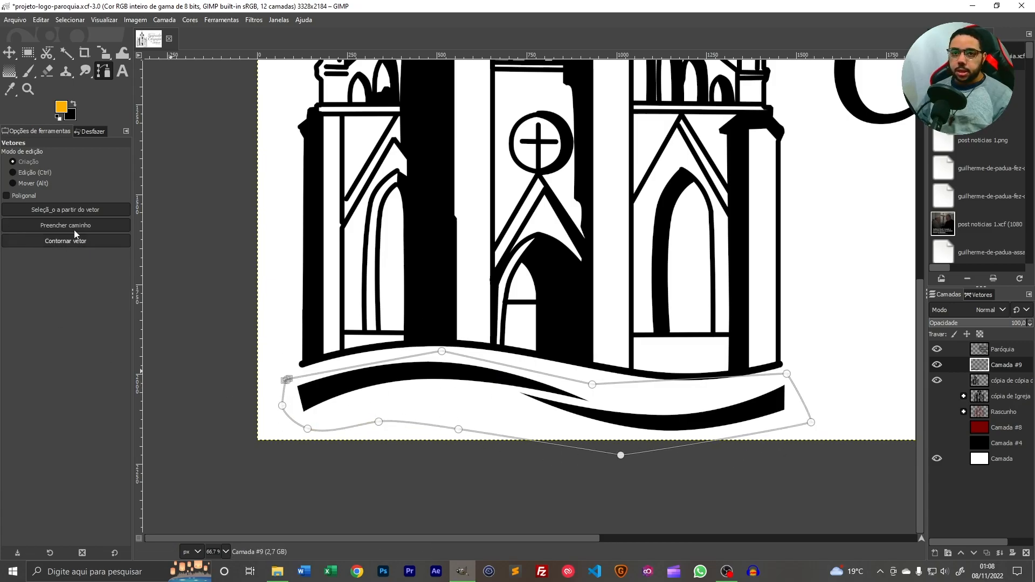
{"action": "left_click", "coordinate": [58, 210]}
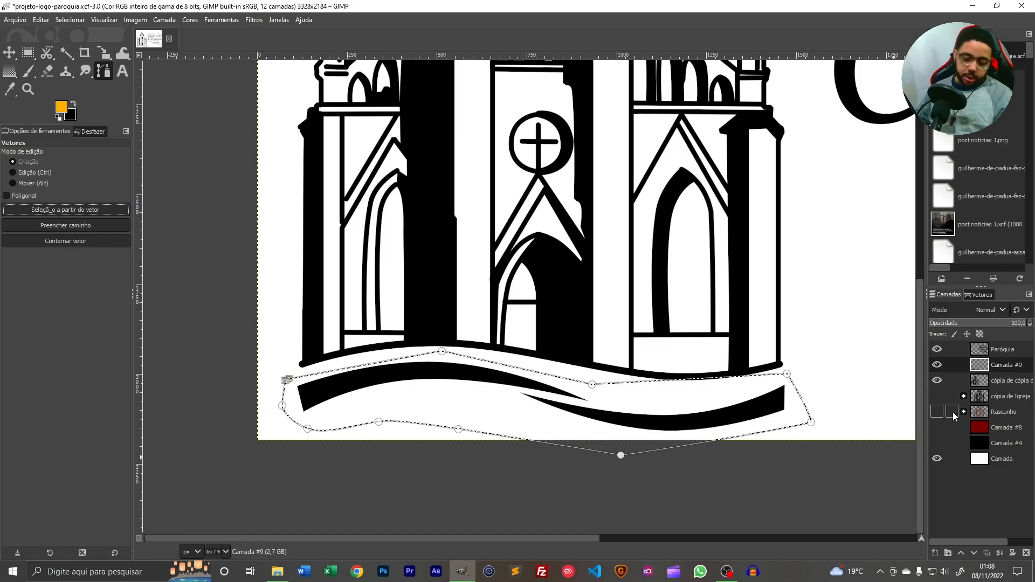
Copy the selected lower wave and paste it onto a new layer of its own
{"action": "key", "text": "ctrl+c"}
{"action": "key", "text": "ctrl+v"}
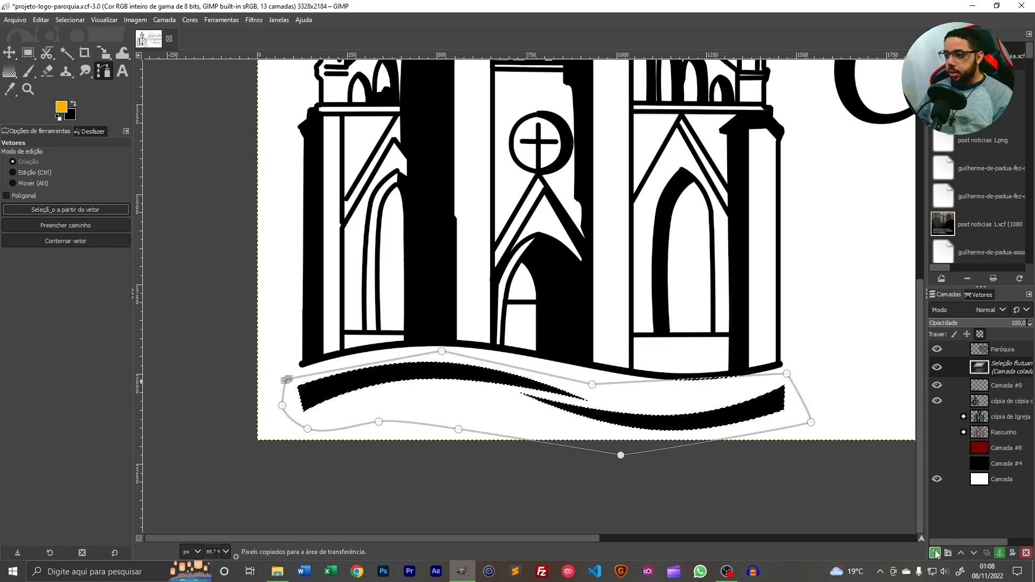
{"action": "left_click", "coordinate": [936, 553]}
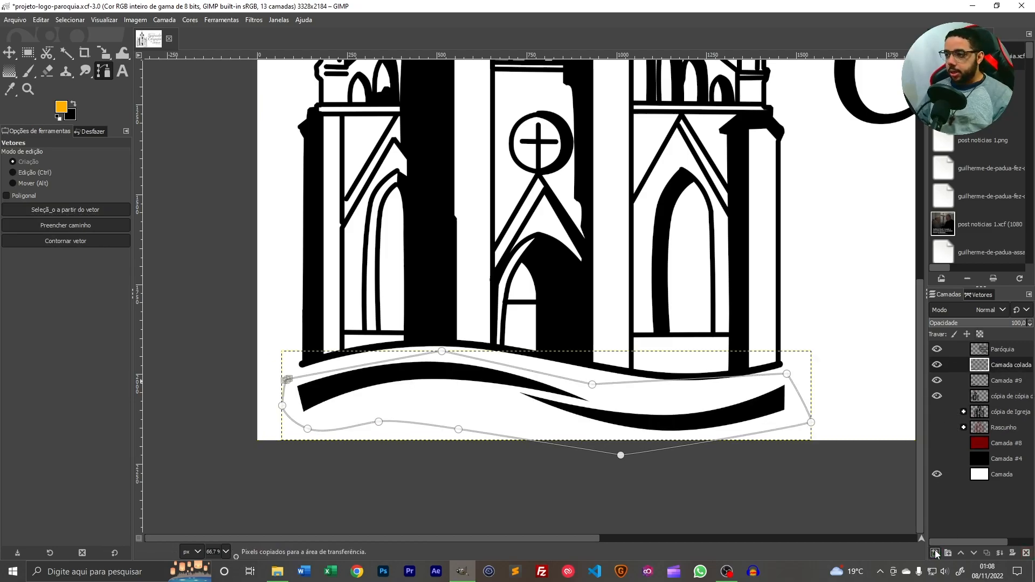
Delete the selected area from Camada #9, and undo the deletion
{"action": "left_click", "coordinate": [994, 379]}
{"action": "key", "text": "Delete"}
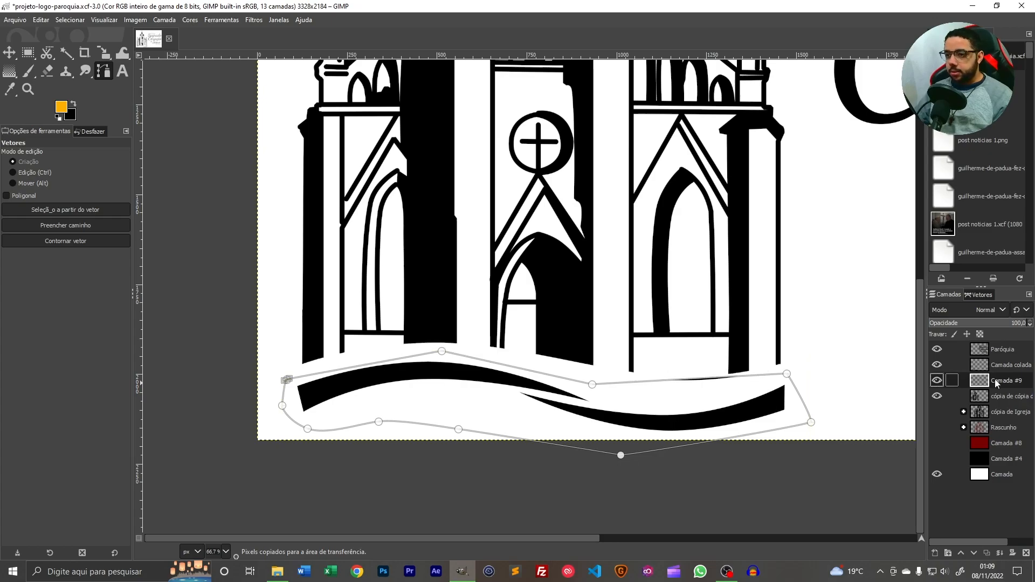
{"action": "key", "text": "ctrl+z"}
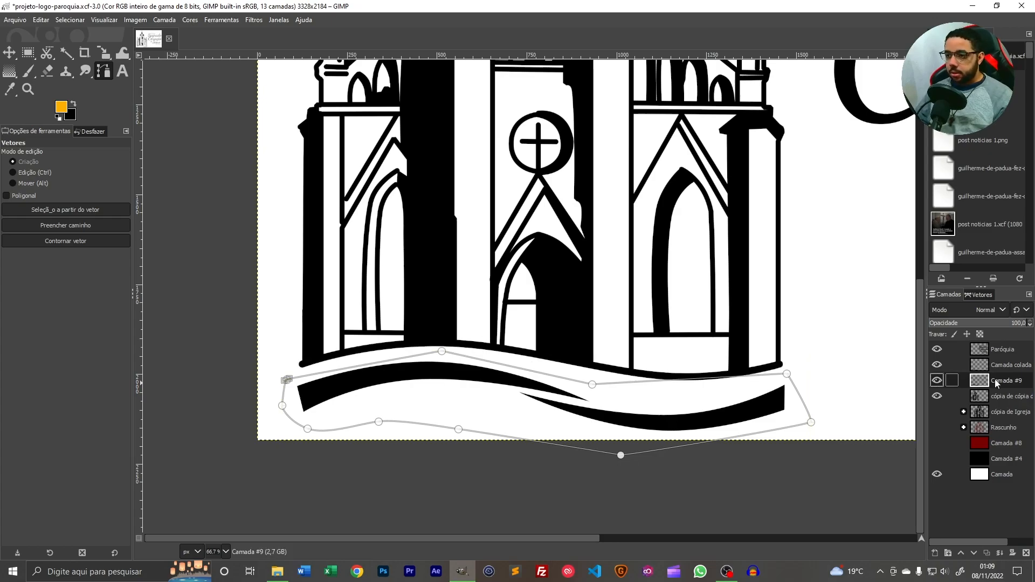
Bend the path's upper segment below the thin wave line and remove the reselected area from Camada #9
{"action": "key", "text": "2"}
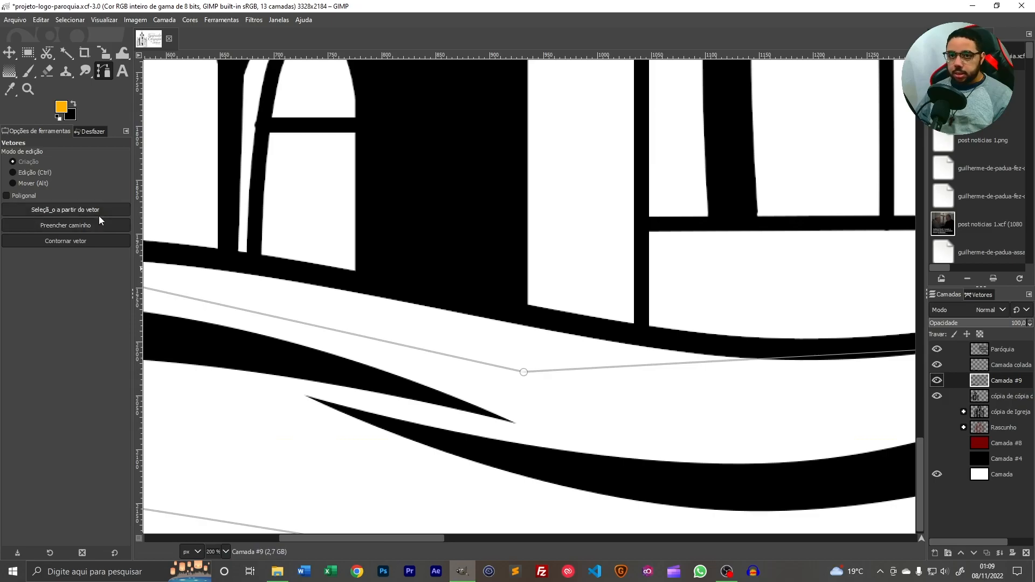
{"action": "left_click_drag", "start_coordinate": [828, 354], "coordinate": [835, 381]}
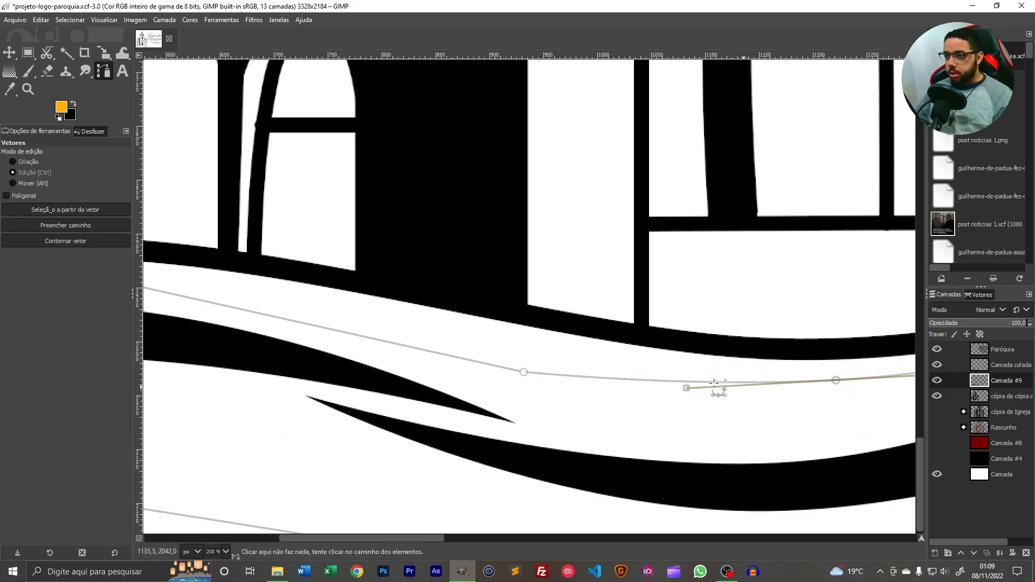
{"action": "key", "text": "1"}
{"action": "left_click", "coordinate": [89, 212]}
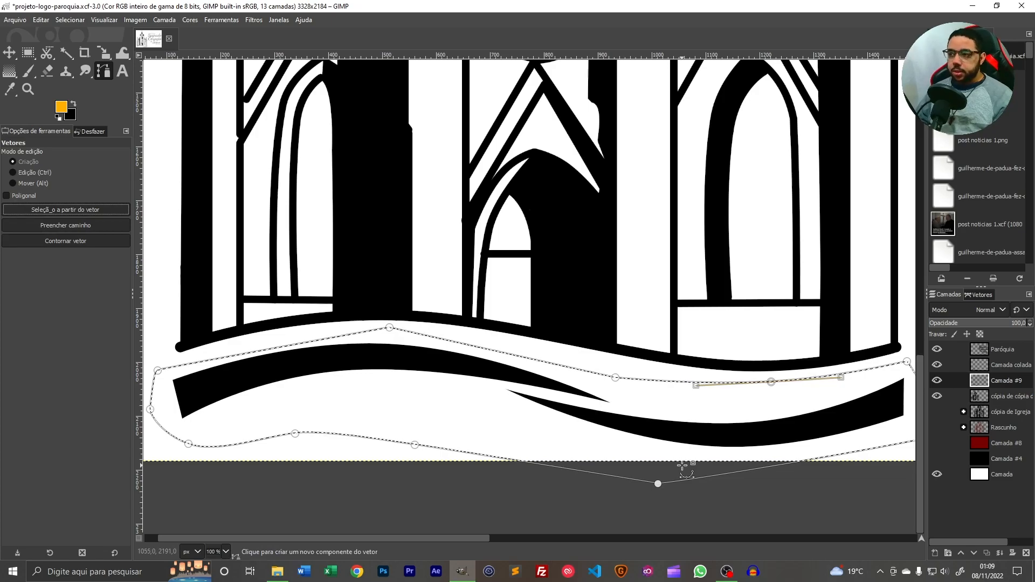
Make Camada colada active and toggle its visibility to check the separated lower wave
{"action": "left_click", "coordinate": [962, 370]}
{"action": "left_click", "coordinate": [938, 366]}
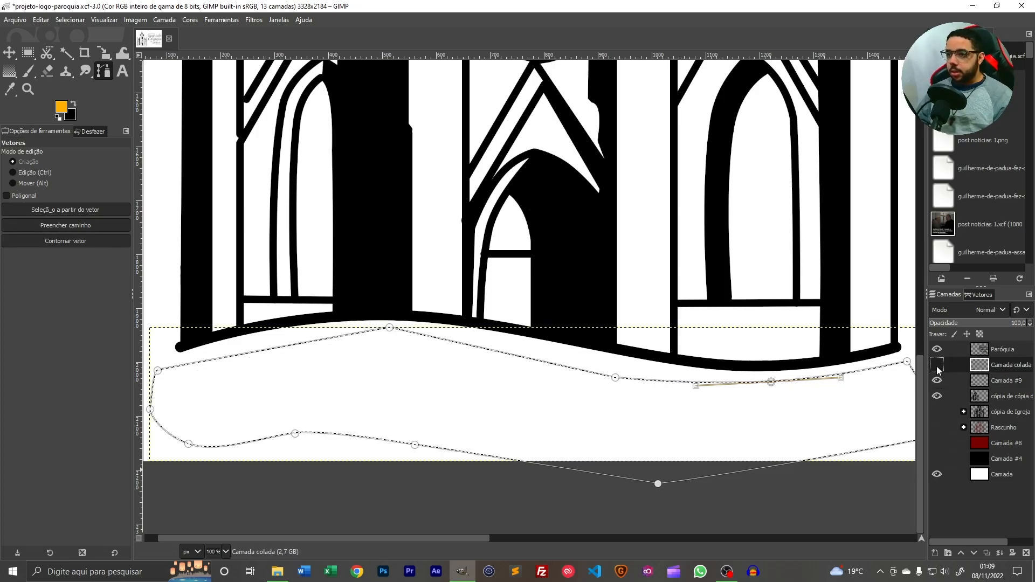
{"action": "left_click", "coordinate": [938, 367]}
{"action": "left_click", "coordinate": [938, 367]}
{"action": "left_click", "coordinate": [938, 366]}
{"action": "left_click", "coordinate": [938, 366]}
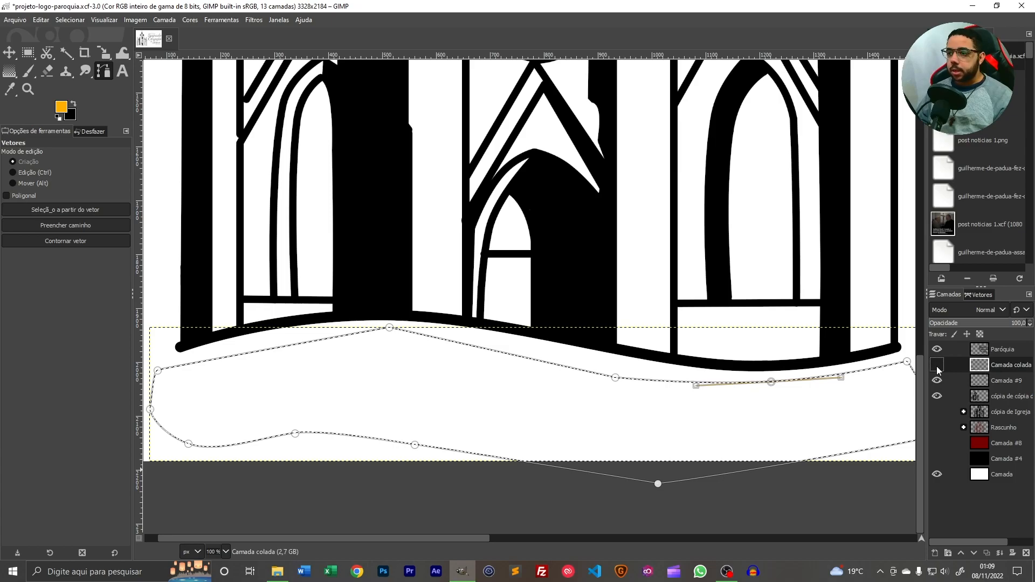
{"action": "left_click", "coordinate": [938, 367]}
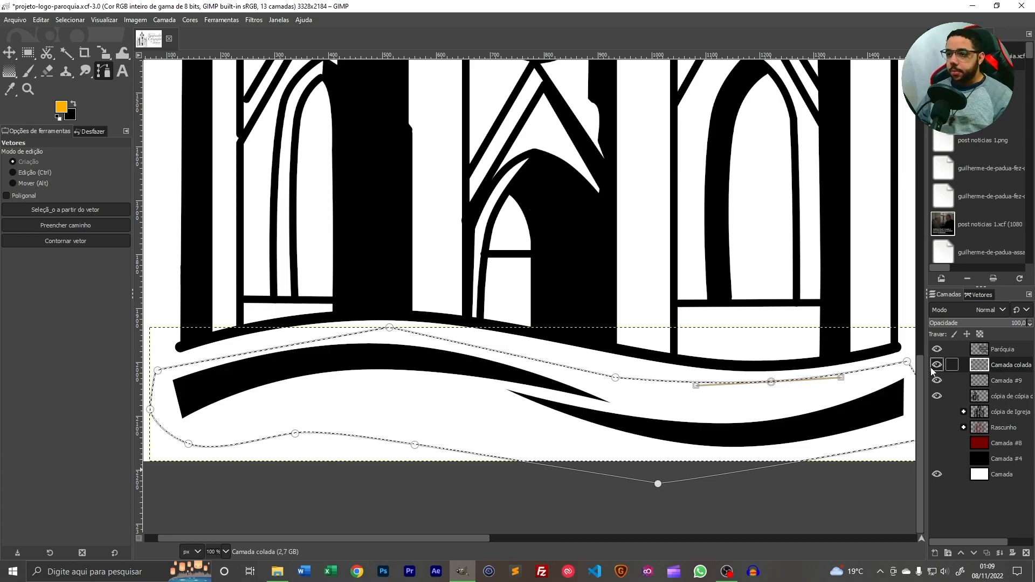
Move the separated lower wave slightly up, closer to the thin wave line under the church
{"action": "left_click", "coordinate": [12, 52]}
{"action": "left_click_drag", "start_coordinate": [483, 378], "coordinate": [487, 366]}
{"action": "scroll", "coordinate": [711, 410], "scroll_direction": "right", "scroll_amount": 1}
{"action": "scroll", "coordinate": [710, 410], "scroll_direction": "left", "scroll_amount": 1}
{"action": "left_click_drag", "start_coordinate": [735, 419], "coordinate": [738, 415]}
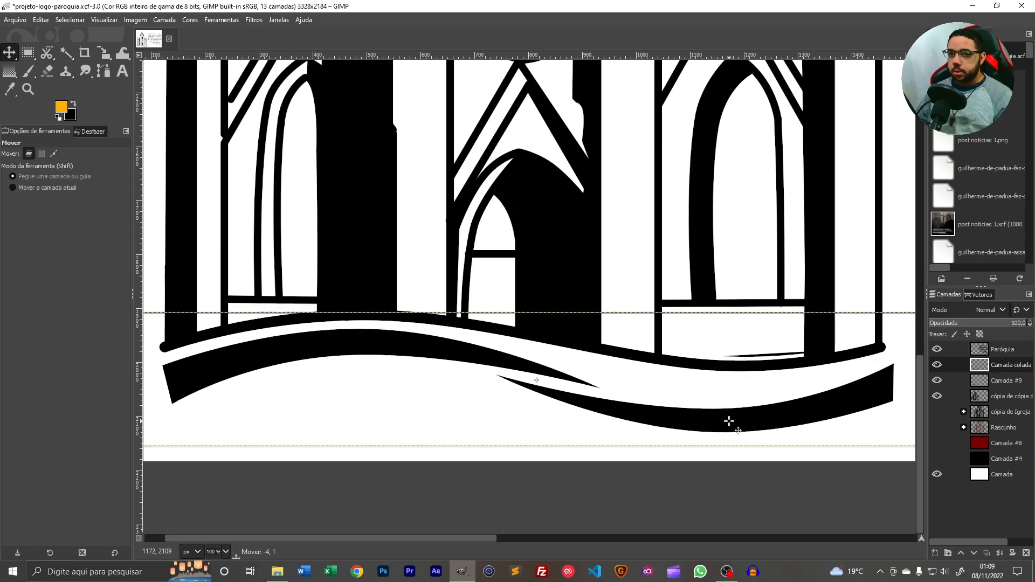
{"action": "scroll", "coordinate": [730, 422], "scroll_direction": "down", "scroll_amount": 4}
{"action": "scroll", "coordinate": [610, 343], "scroll_direction": "right", "scroll_amount": 4}
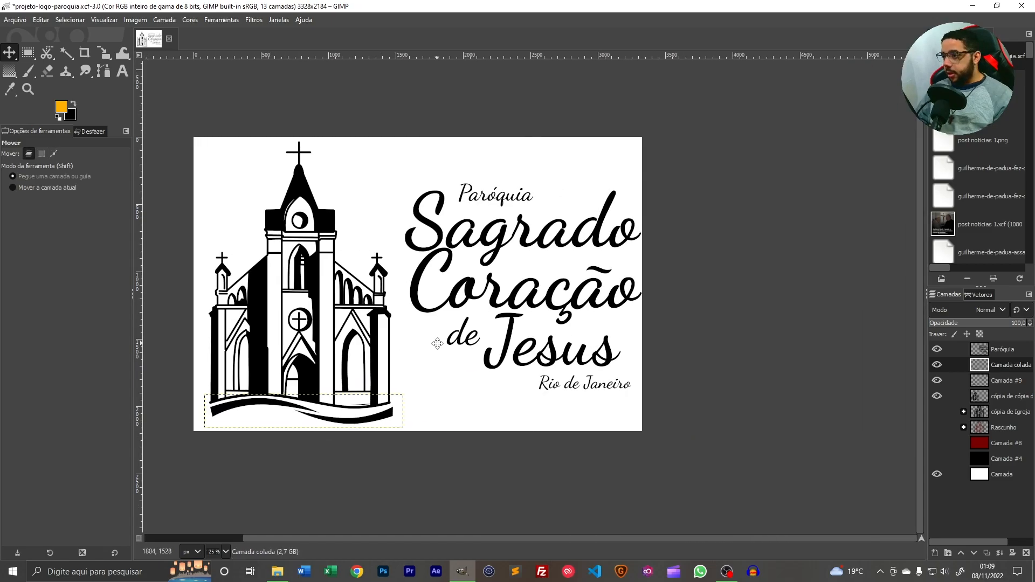
Merge the Paróquia layer down through Camada colada and Camada #9 into the church copy layer
{"action": "left_click", "coordinate": [980, 350]}
{"action": "left_click", "coordinate": [983, 397]}
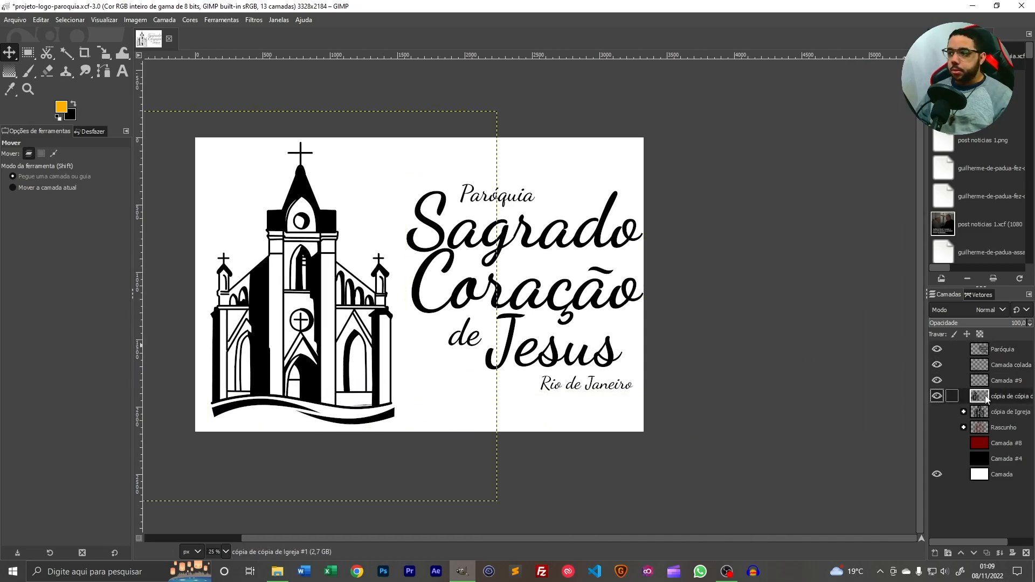
{"action": "left_click", "coordinate": [990, 354]}
{"action": "left_click", "coordinate": [983, 397]}
{"action": "left_click", "coordinate": [990, 354]}
{"action": "right_click", "coordinate": [990, 353]}
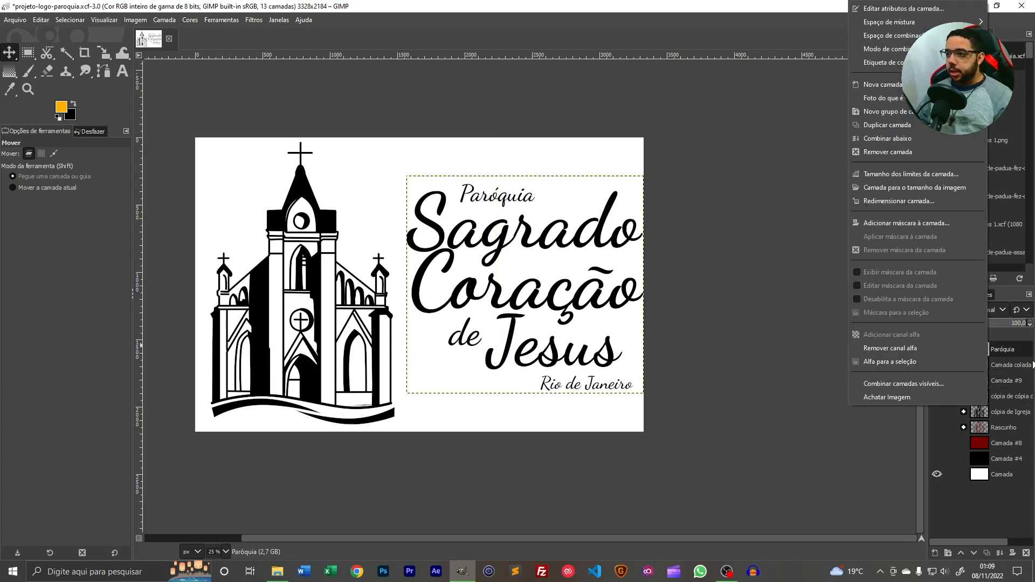
{"action": "left_click", "coordinate": [884, 139]}
{"action": "right_click", "coordinate": [991, 356]}
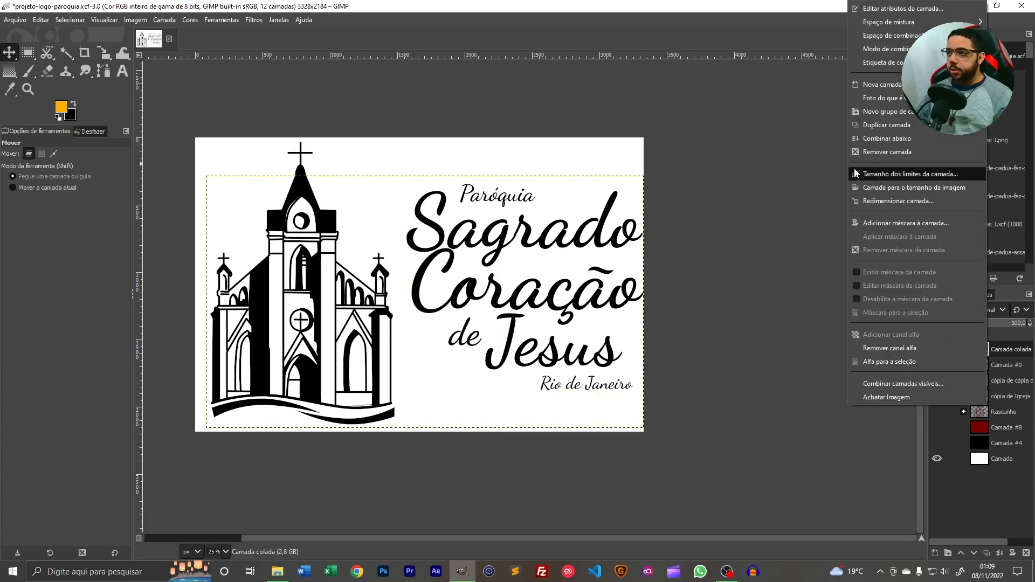
{"action": "left_click", "coordinate": [874, 137]}
{"action": "right_click", "coordinate": [993, 350]}
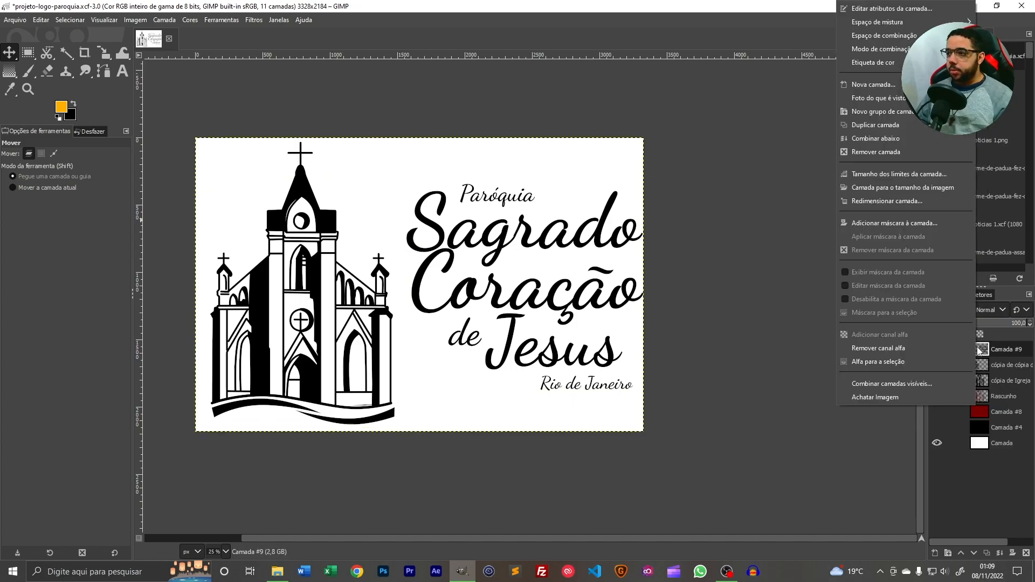
{"action": "left_click", "coordinate": [879, 139]}
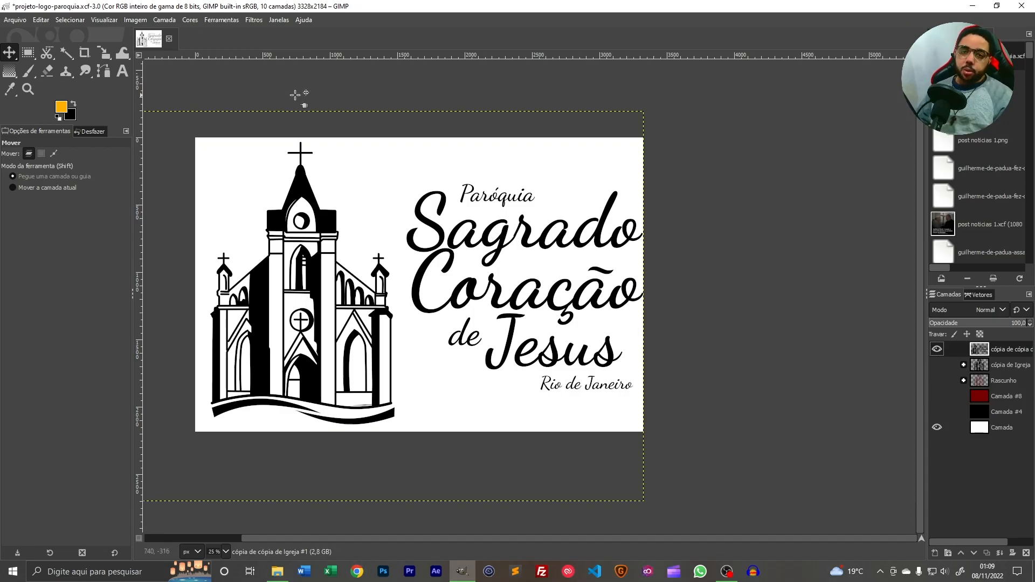
Create a selection from the alpha of the merged church and lettering layer
{"action": "left_click_drag", "start_coordinate": [524, 413], "coordinate": [585, 408]}
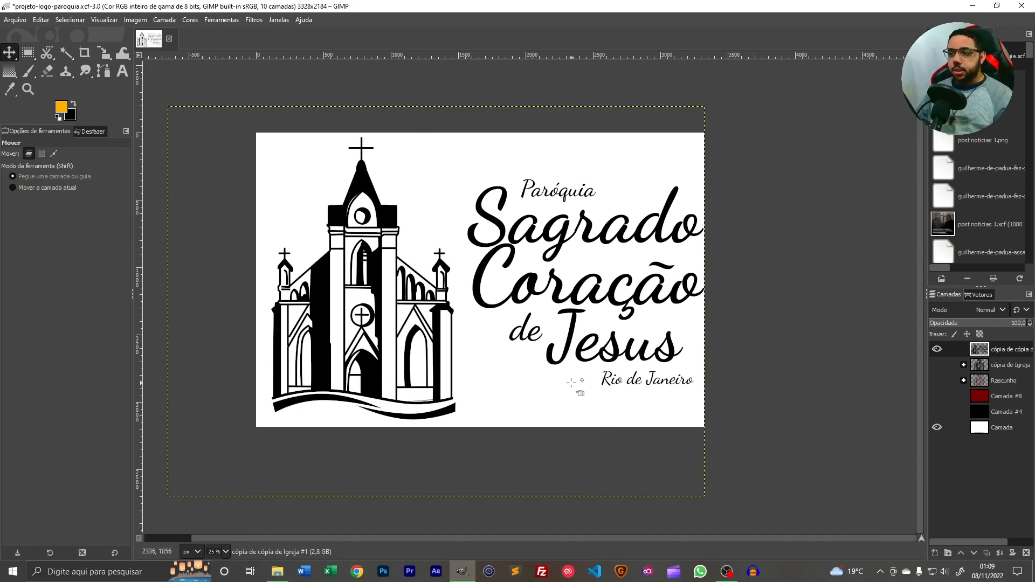
{"action": "scroll", "coordinate": [504, 323], "scroll_direction": "up", "scroll_amount": 1, "text": "ctrl"}
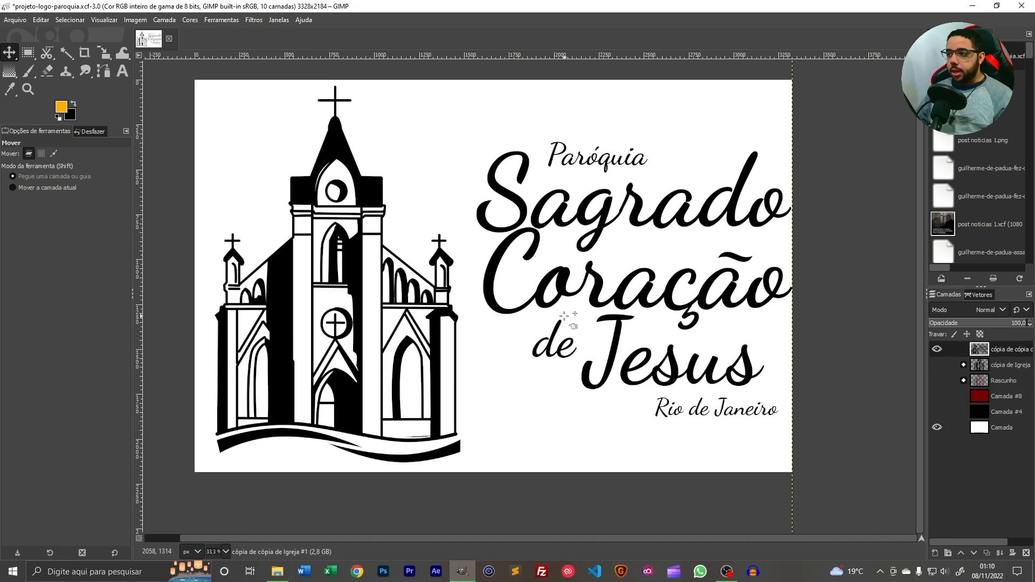
{"action": "right_click", "coordinate": [981, 353]}
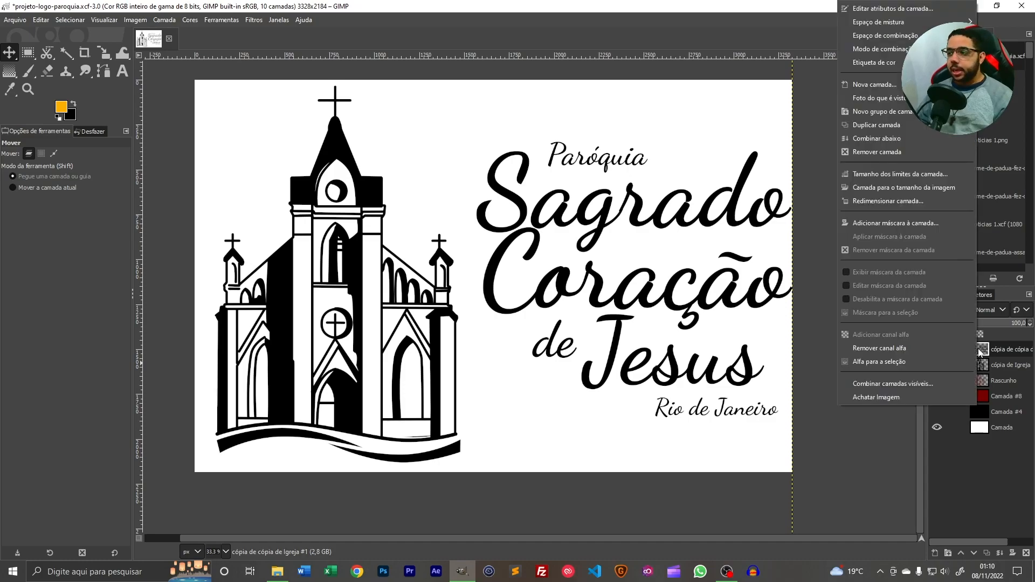
{"action": "left_click", "coordinate": [876, 362]}
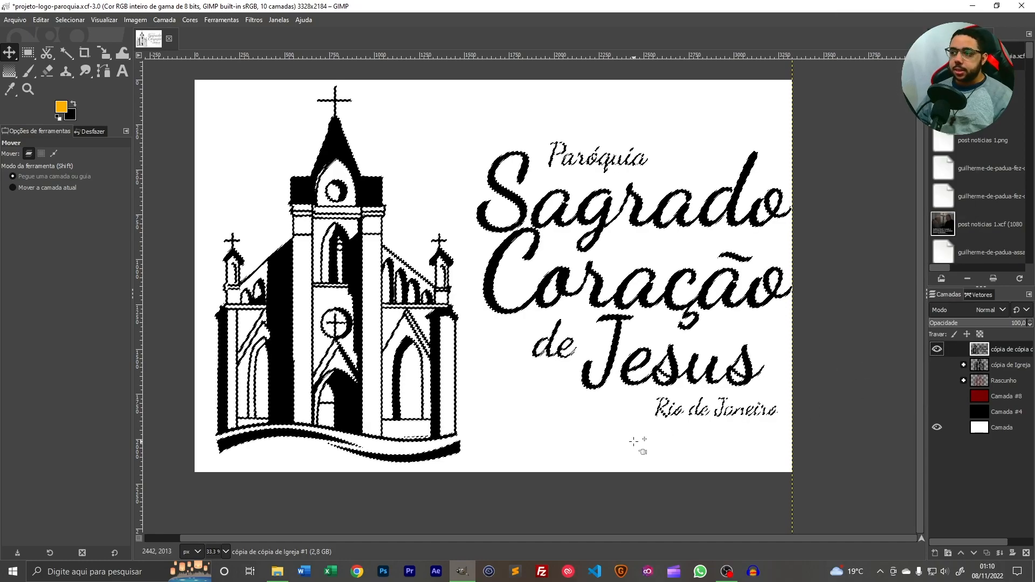
{"action": "right_click", "coordinate": [1011, 371]}
{"action": "left_click", "coordinate": [860, 363]}
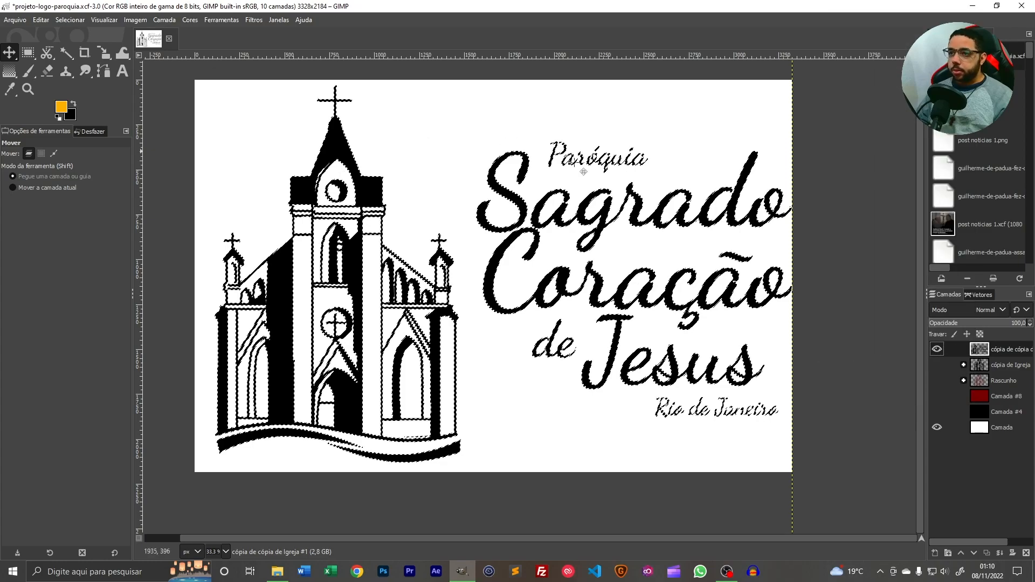
{"action": "scroll", "coordinate": [310, 306], "scroll_direction": "up", "scroll_amount": 2}
{"action": "scroll", "coordinate": [327, 271], "scroll_direction": "down", "scroll_amount": 2}
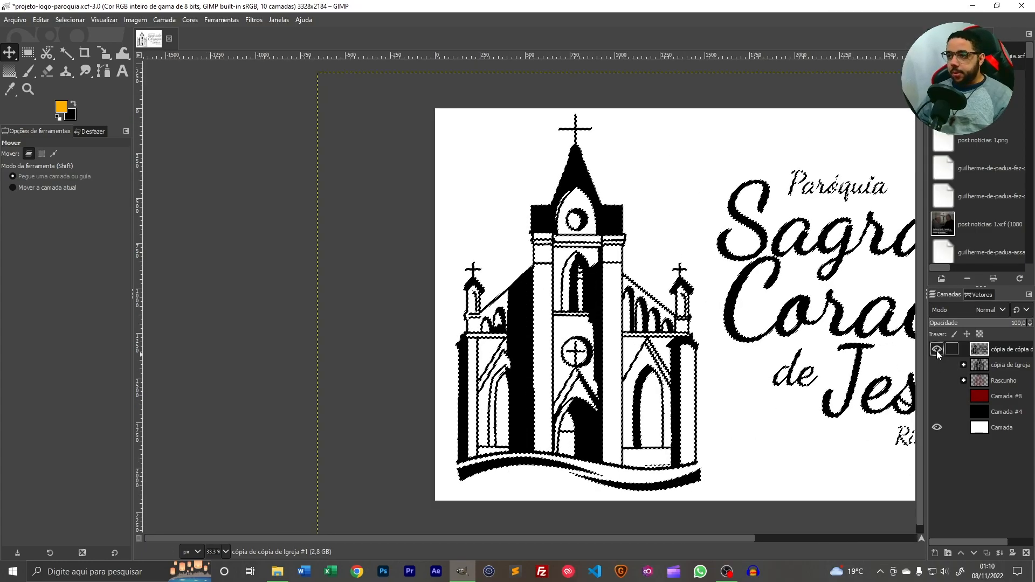
Hide the merged logo layer and add a new empty layer above it
{"action": "left_click", "coordinate": [938, 351]}
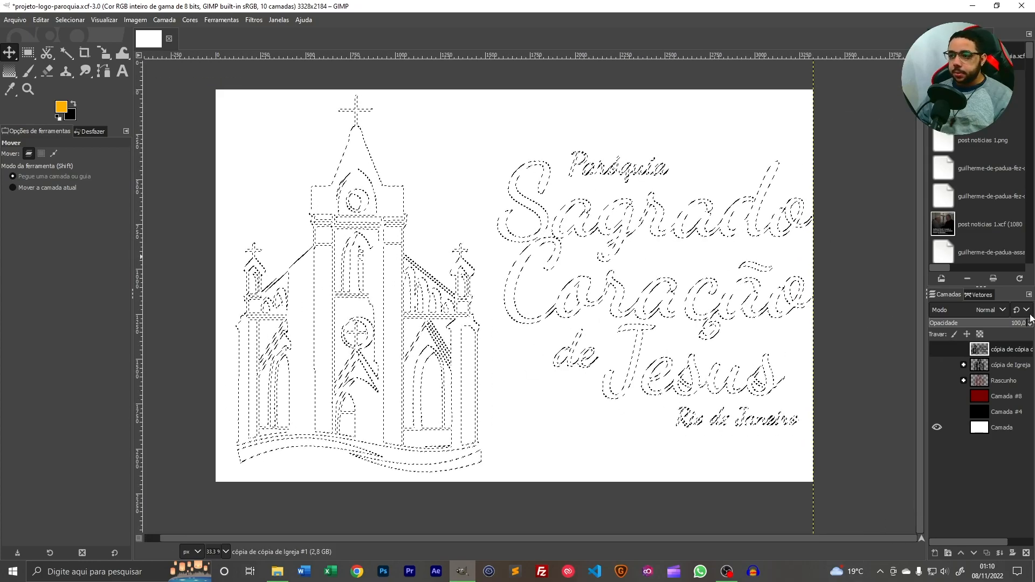
{"action": "left_click", "coordinate": [935, 554]}
{"action": "key", "text": "Return"}
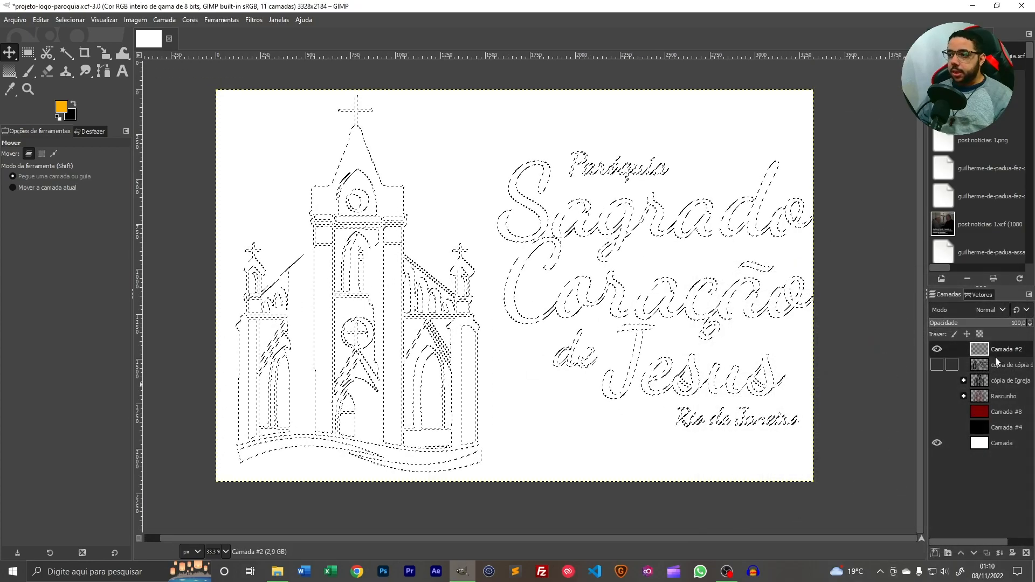
Activate the Bucket Fill tool and set the foreground colour to dark red 7e0000
{"action": "right_click", "coordinate": [10, 71]}
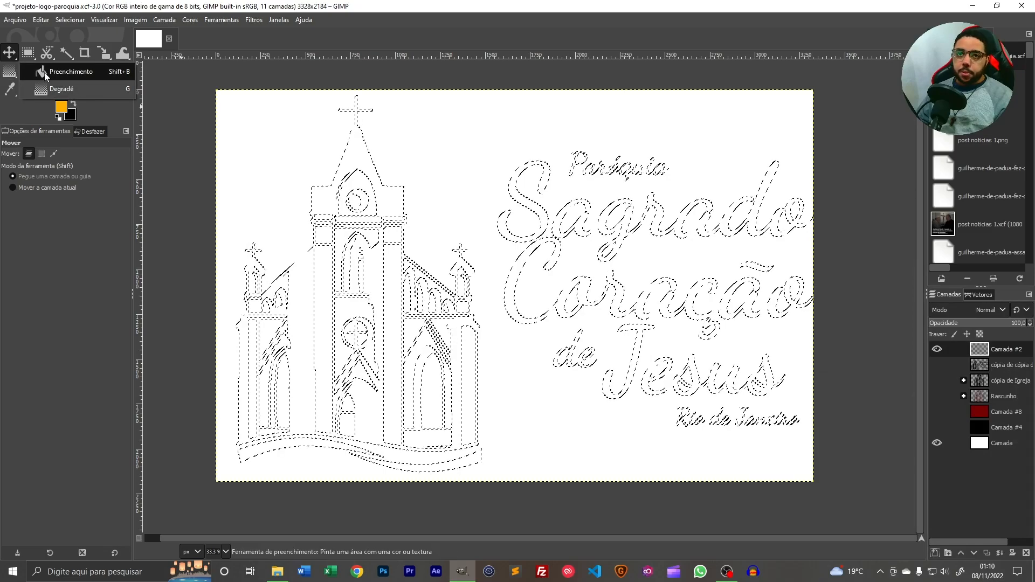
{"action": "left_click", "coordinate": [45, 74]}
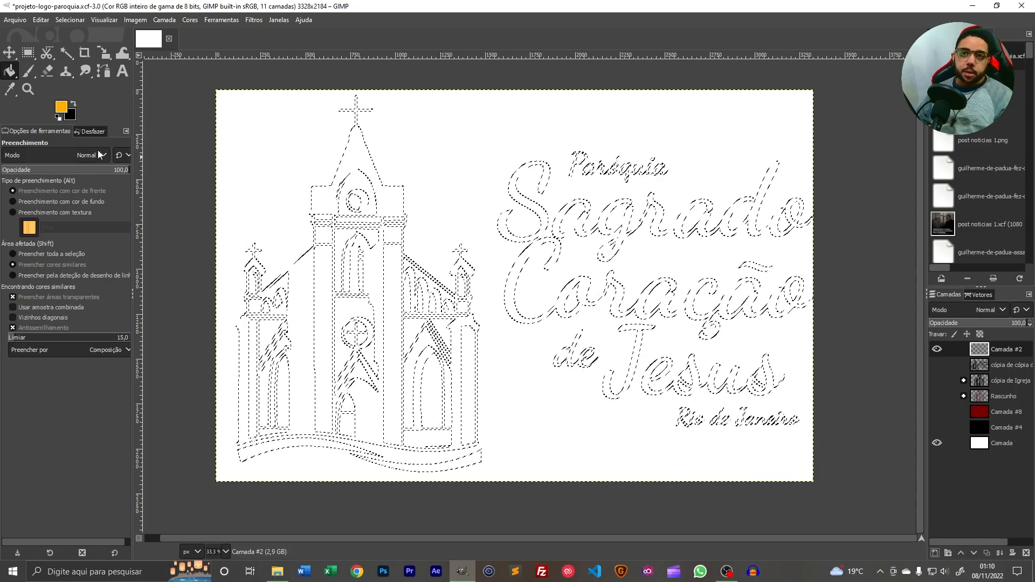
{"action": "left_click", "coordinate": [63, 106]}
{"action": "left_click", "coordinate": [216, 304]}
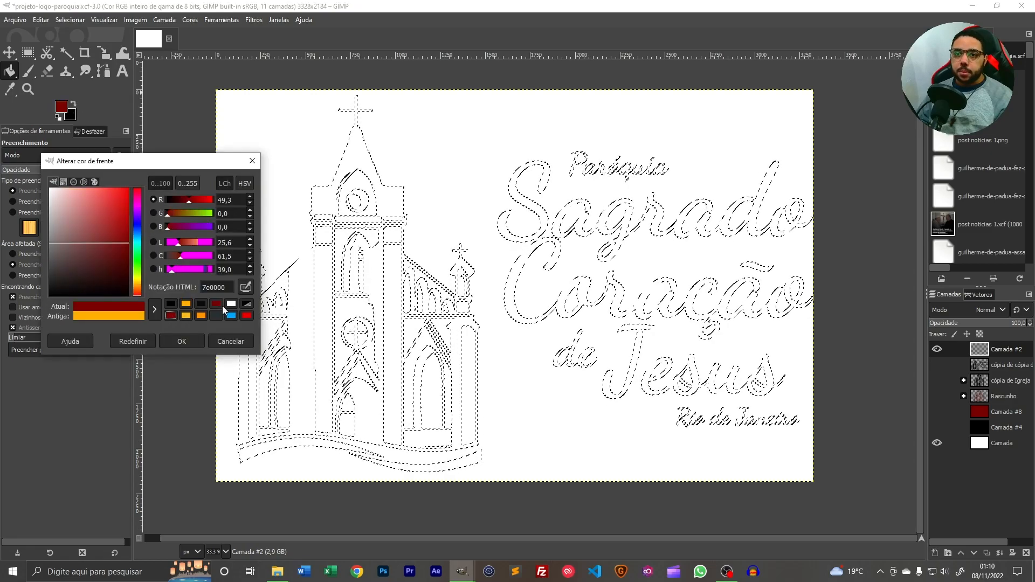
{"action": "left_click", "coordinate": [183, 341]}
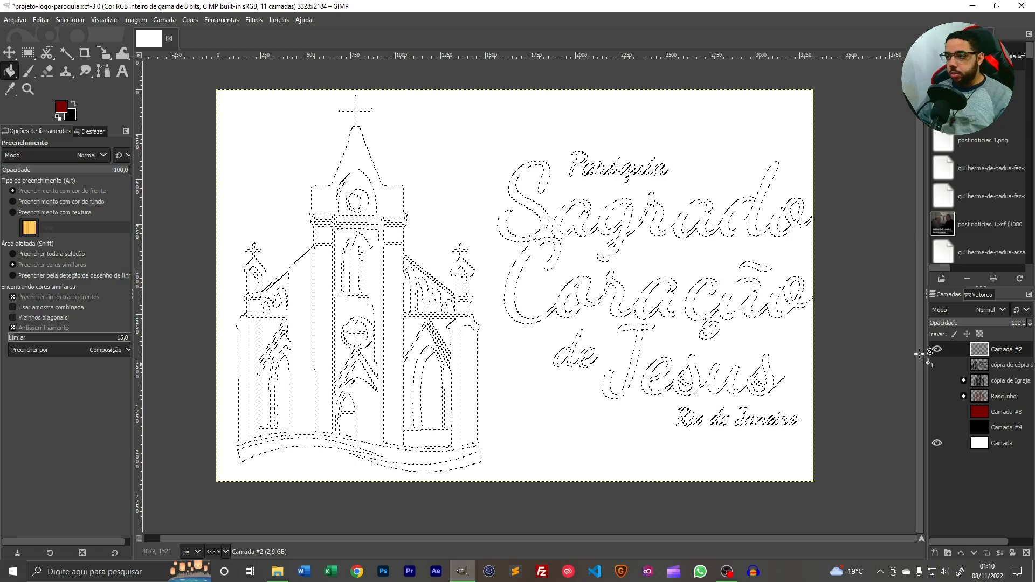
Fill the selected logo shape on Camada #2 with the dark red, and undo the fill
{"action": "left_click", "coordinate": [542, 212]}
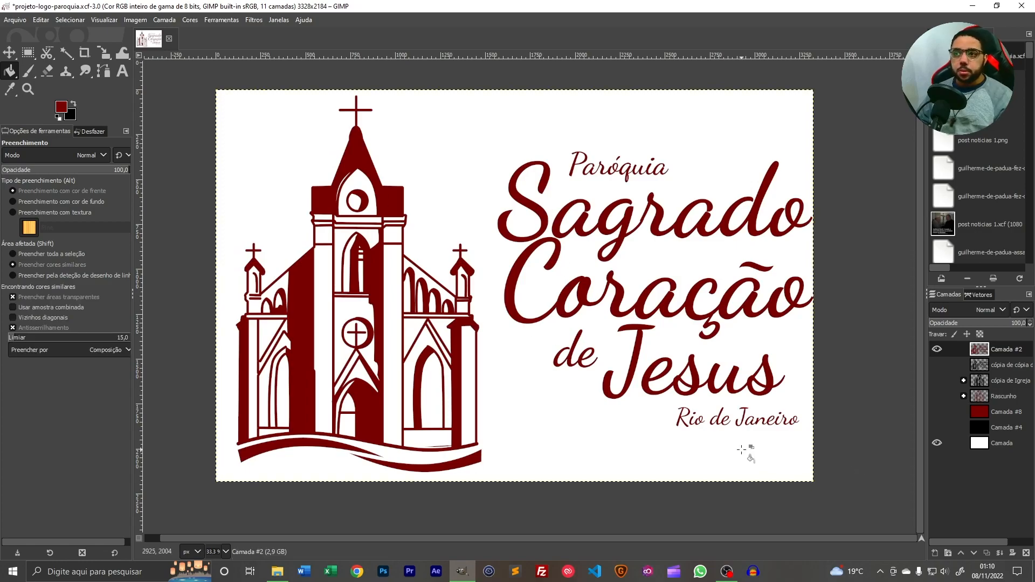
{"action": "key", "text": "ctrl"}
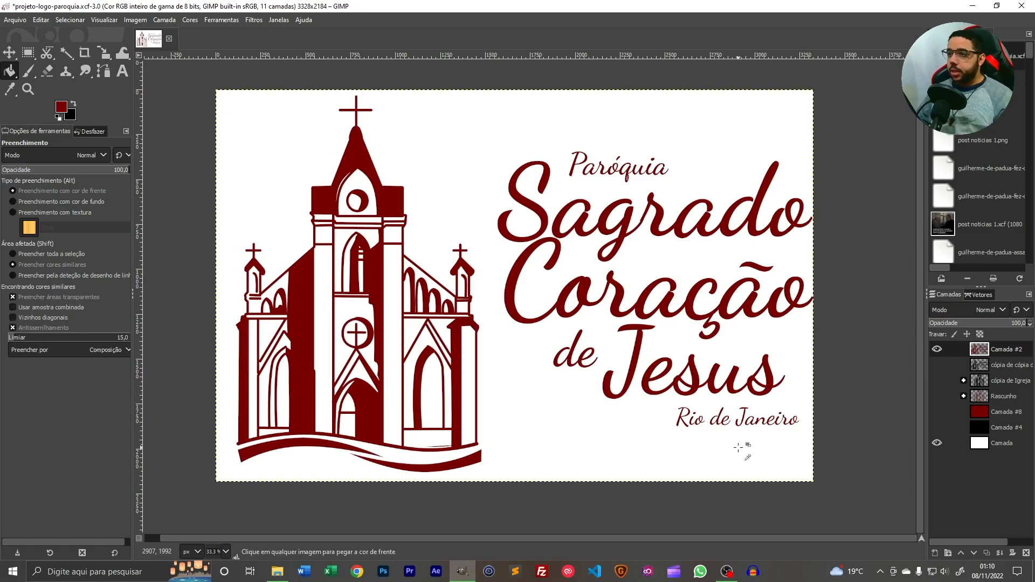
{"action": "key", "text": "ctrl+z"}
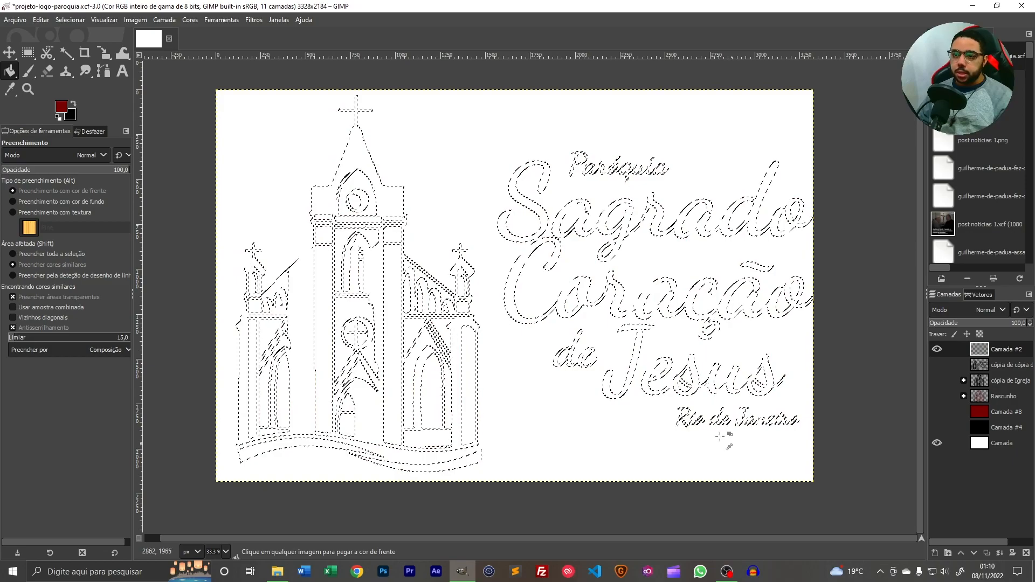
Switch to the Gradient tool, make dark red the background colour and set the foreground to golden yellow ffce00
{"action": "right_click", "coordinate": [9, 71]}
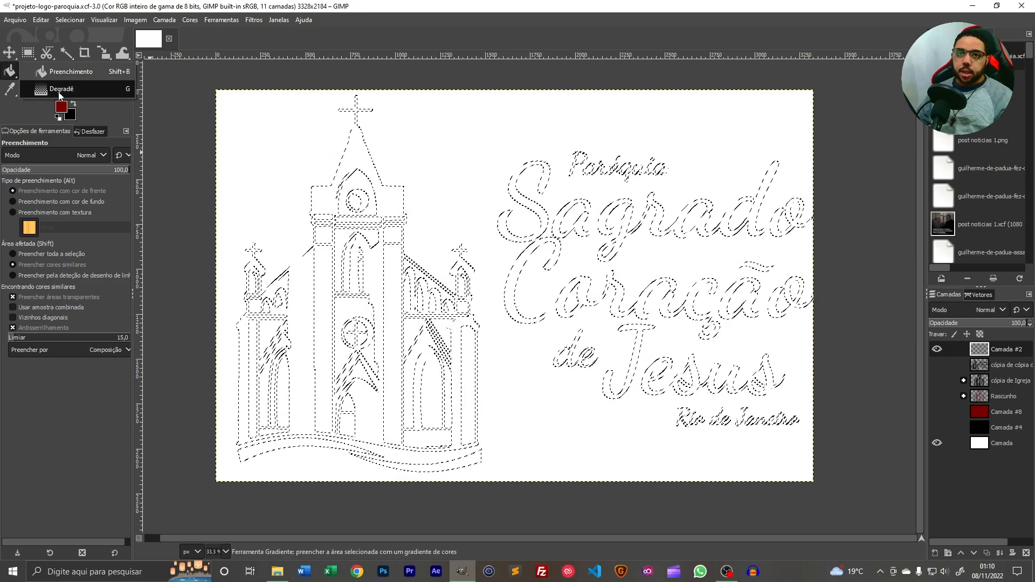
{"action": "left_click", "coordinate": [9, 76]}
{"action": "right_click", "coordinate": [15, 72]}
{"action": "left_click", "coordinate": [59, 90]}
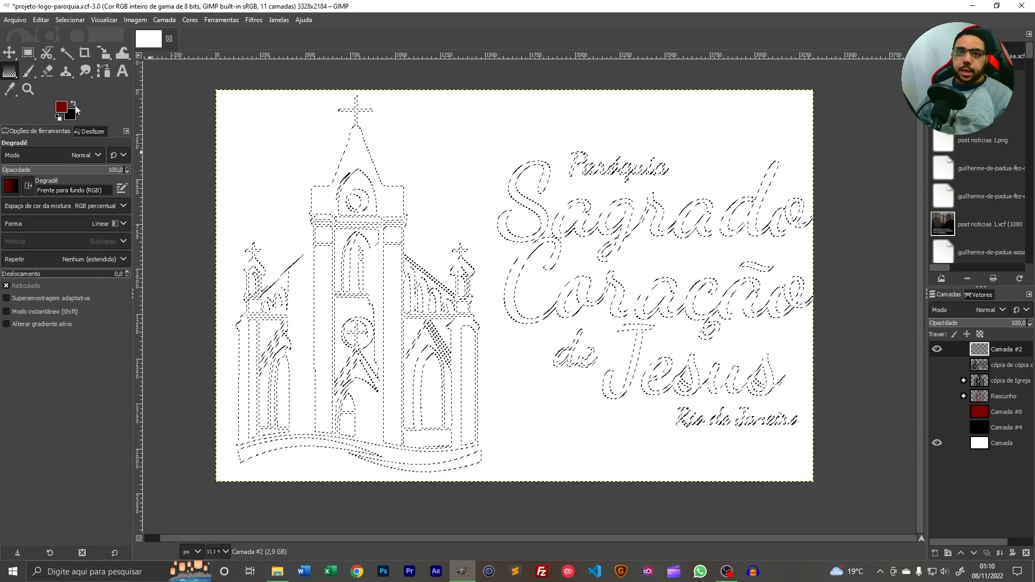
{"action": "left_click", "coordinate": [74, 105]}
{"action": "left_click", "coordinate": [61, 107]}
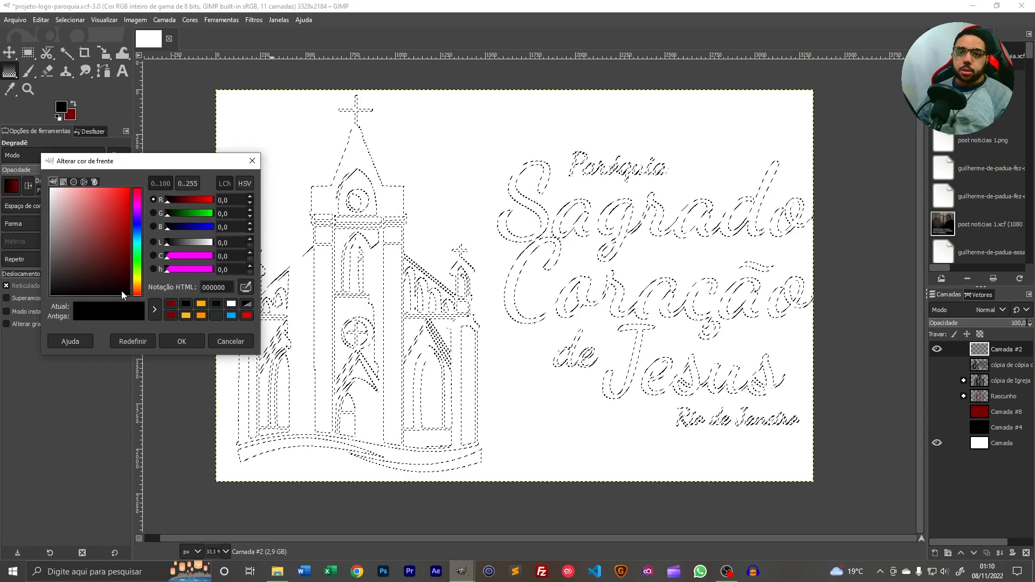
{"action": "mouse_move", "coordinate": [138, 289]}
{"action": "left_mouse_down"}
{"action": "mouse_move", "coordinate": [146, 271]}
{"action": "mouse_move", "coordinate": [145, 281]}
{"action": "left_mouse_up"}
{"action": "left_click_drag", "start_coordinate": [127, 194], "coordinate": [220, 144]}
{"action": "left_click", "coordinate": [182, 341]}
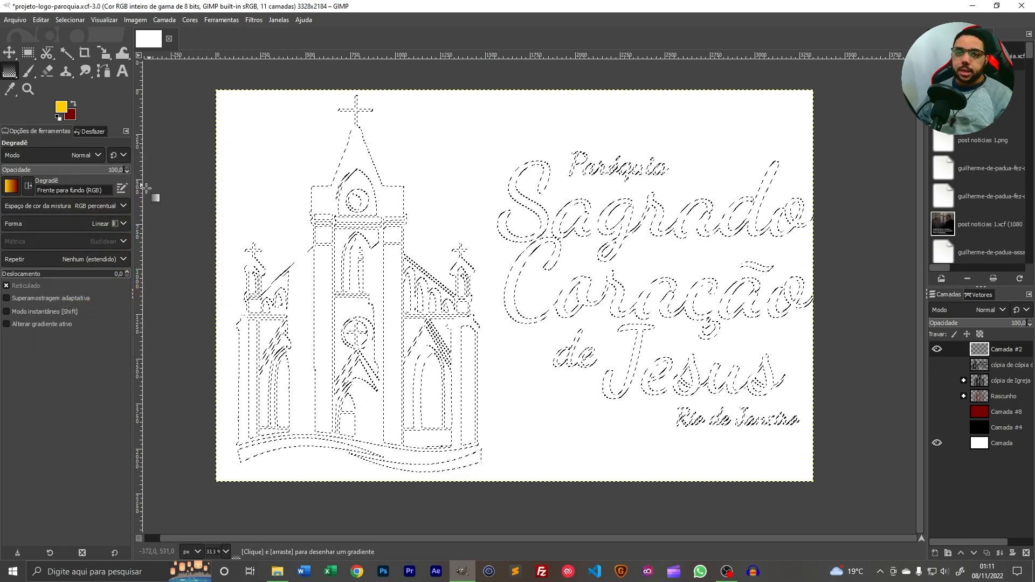
Browse the available gradient shapes and gradient presets
{"action": "left_click", "coordinate": [124, 223]}
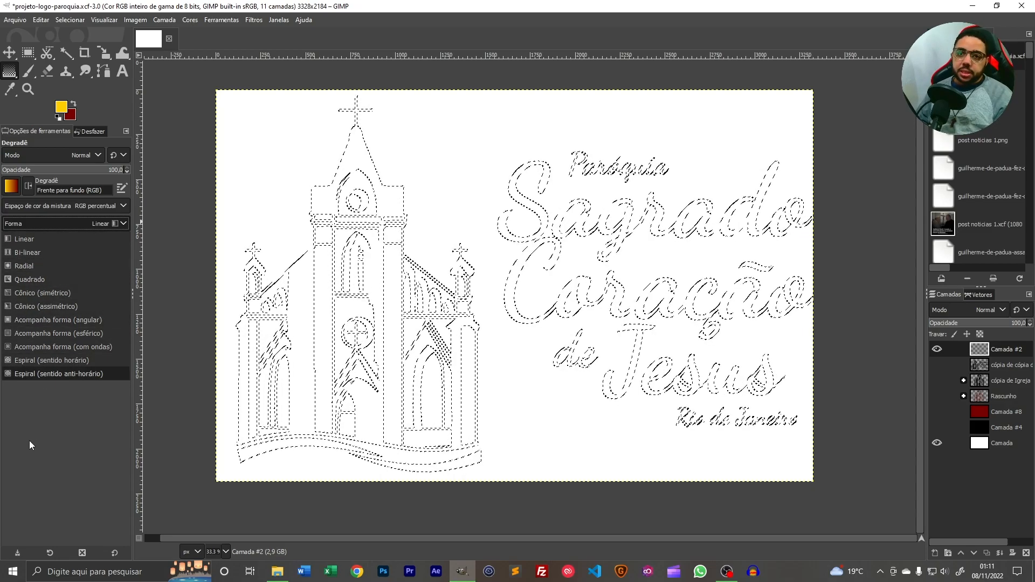
{"action": "left_click", "coordinate": [95, 177]}
{"action": "left_click", "coordinate": [16, 190]}
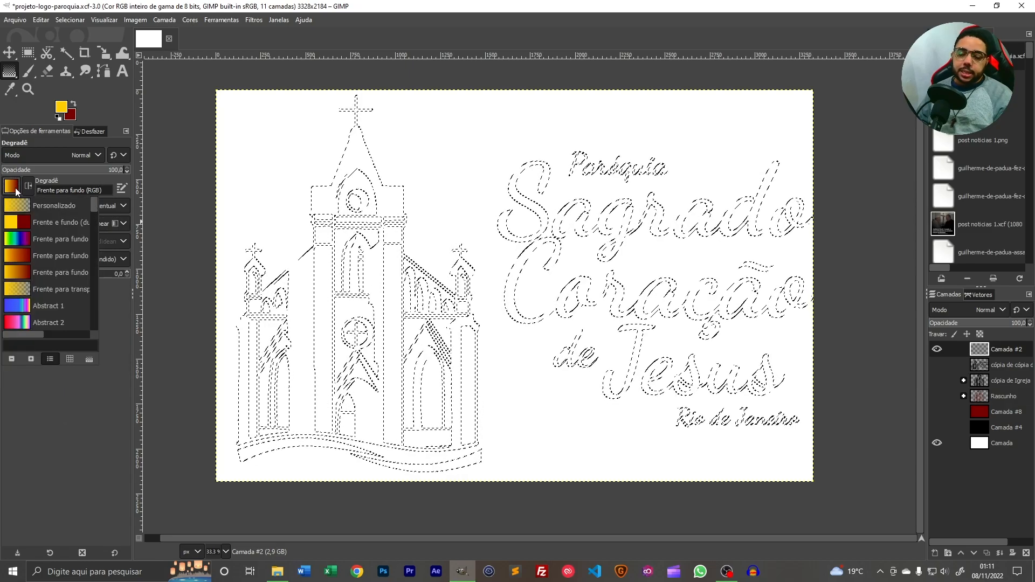
{"action": "scroll", "coordinate": [67, 259], "scroll_direction": "down", "scroll_amount": 20}
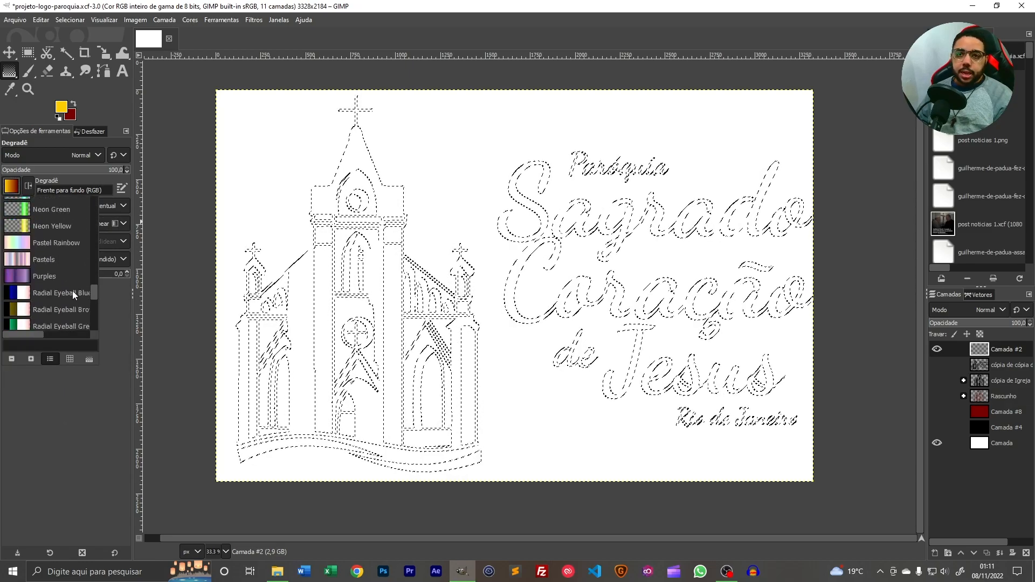
{"action": "scroll", "coordinate": [92, 318], "scroll_direction": "up", "scroll_amount": 20}
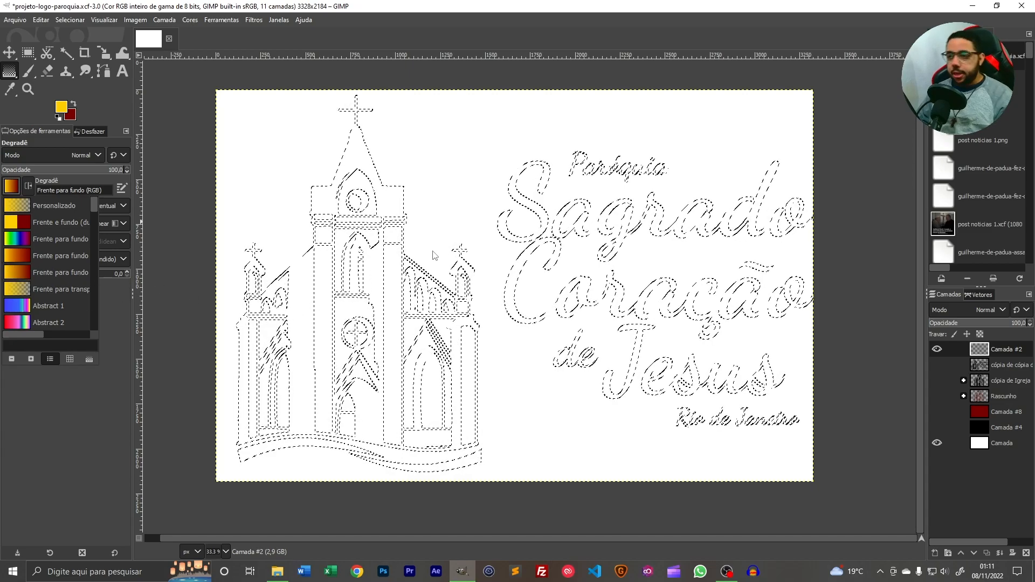
{"action": "left_click", "coordinate": [109, 100]}
Apply a linear yellow-to-dark-red gradient diagonally from the church base to above the lettering, and undo it
{"action": "left_click_drag", "start_coordinate": [254, 434], "coordinate": [761, 117]}
{"action": "left_click_drag", "start_coordinate": [253, 434], "coordinate": [481, 365]}
{"action": "left_click_drag", "start_coordinate": [403, 388], "coordinate": [268, 428]}
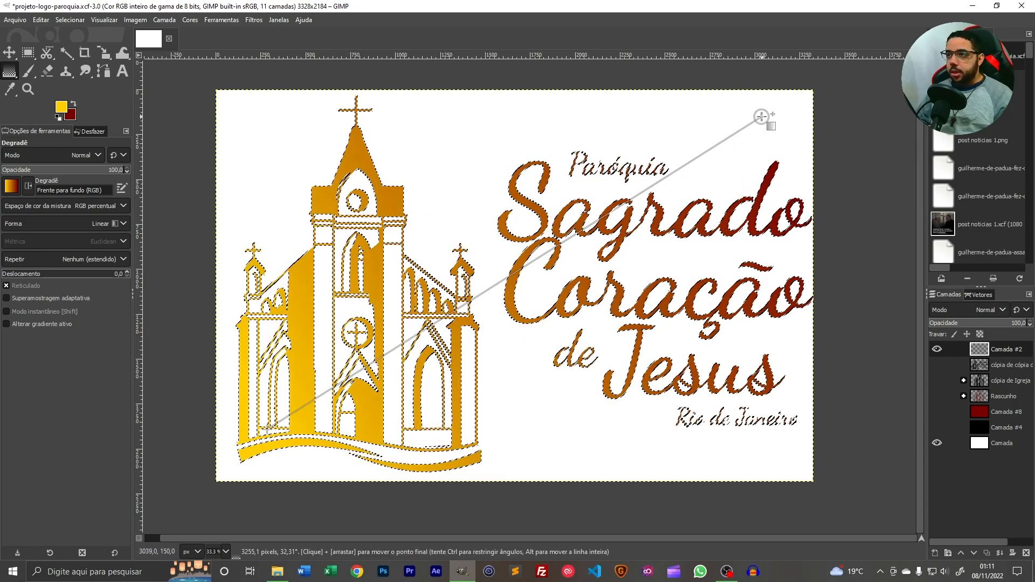
{"action": "left_click", "coordinate": [761, 117]}
{"action": "key", "text": "Return"}
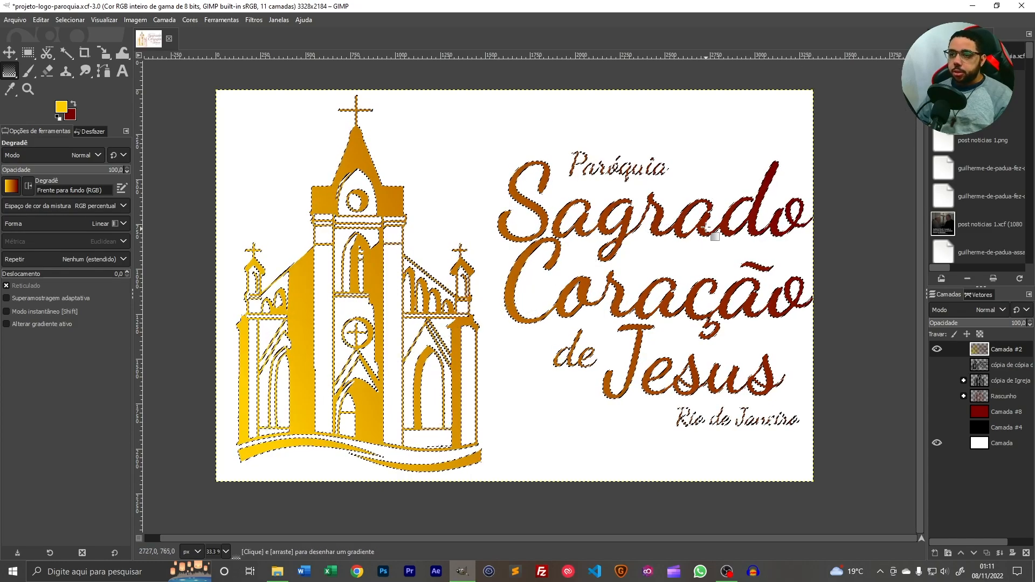
{"action": "key", "text": "ctrl+z"}
Set the foreground to a brighter red and draw a linear gradient from the church base to the word Sagrado
{"action": "left_click", "coordinate": [61, 106]}
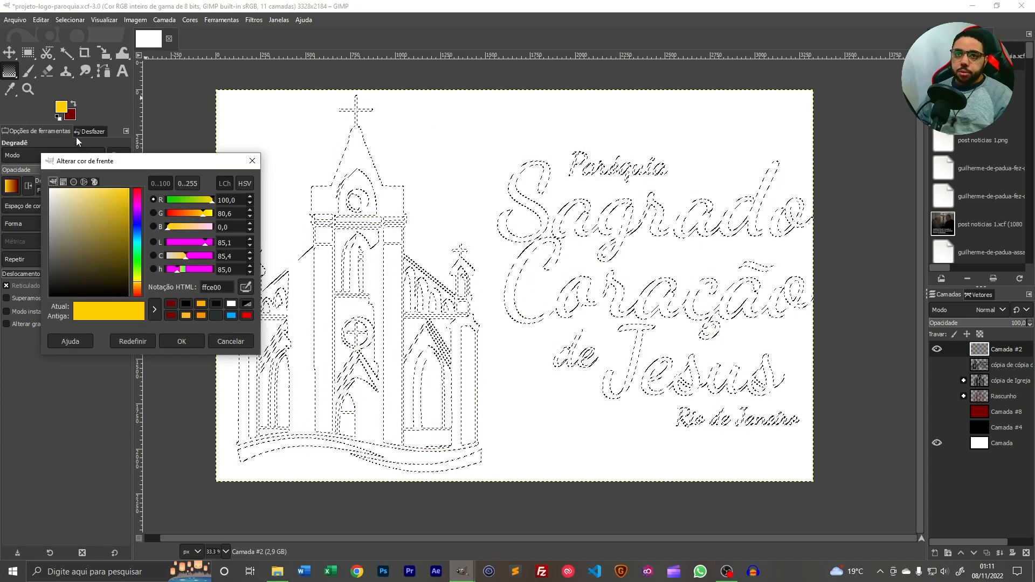
{"action": "left_click", "coordinate": [172, 306]}
{"action": "left_click_drag", "start_coordinate": [121, 244], "coordinate": [163, 213]}
{"action": "left_click", "coordinate": [182, 341]}
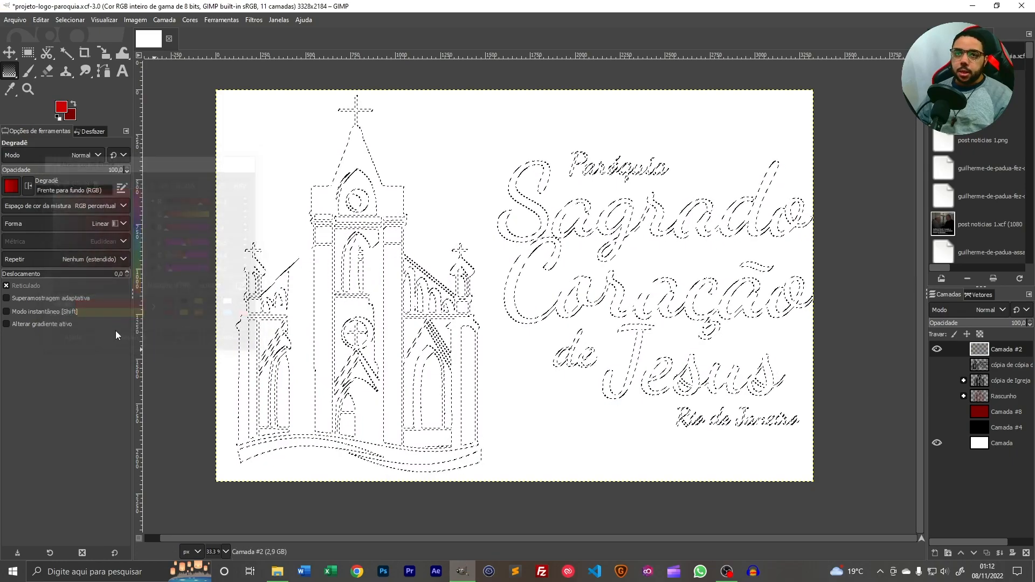
{"action": "left_click_drag", "start_coordinate": [261, 442], "coordinate": [700, 209]}
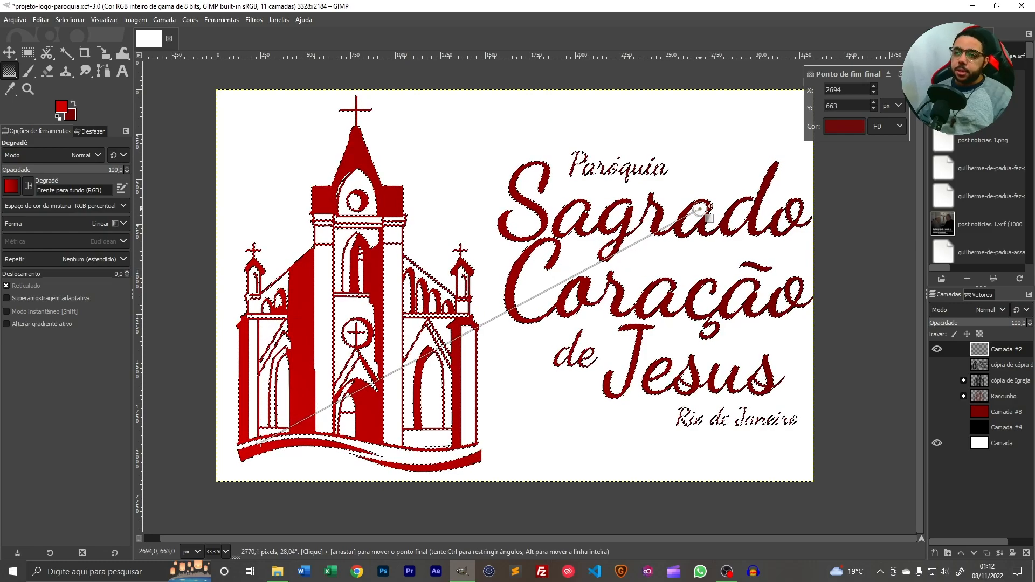
Try a radial gradient on the logo with its start point moved to the C of Coração, and cancel it
{"action": "left_click", "coordinate": [120, 225]}
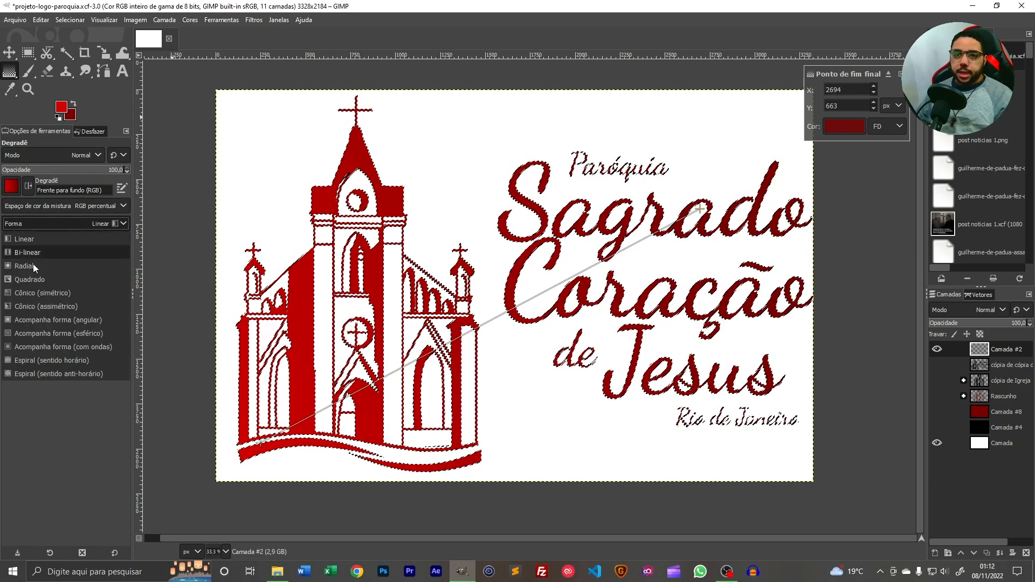
{"action": "left_click", "coordinate": [30, 269]}
{"action": "left_click_drag", "start_coordinate": [261, 443], "coordinate": [513, 295]}
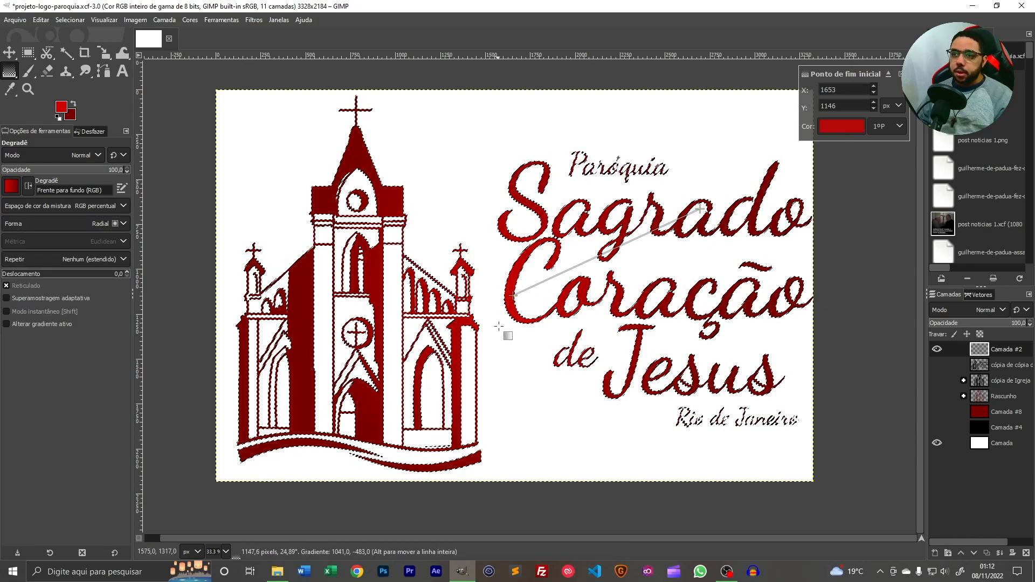
{"action": "key", "text": "Escape"}
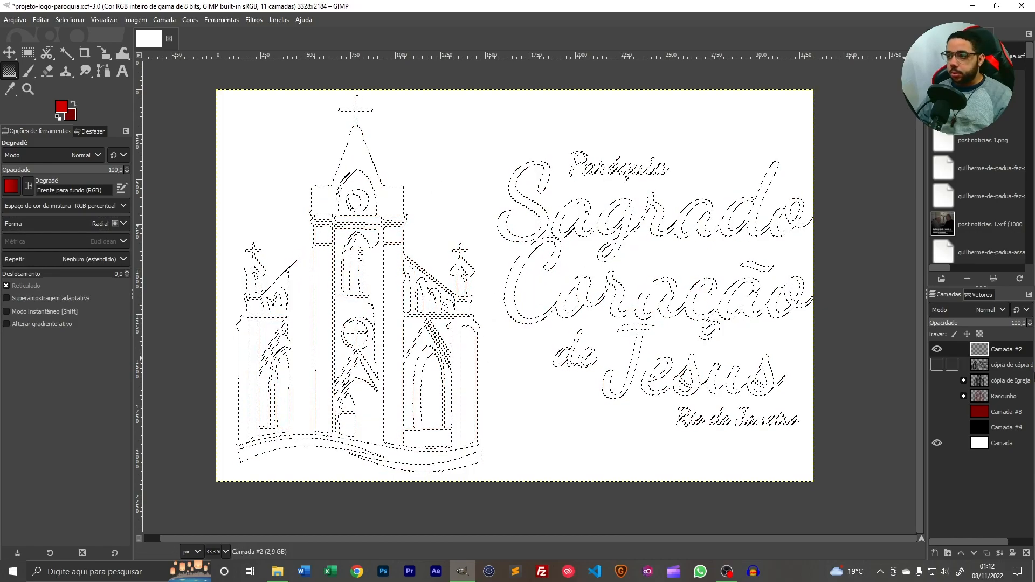
Clear the selection, draw a radial red gradient across the canvas and move its start point to about 1638, 1107 px
{"action": "key", "text": "ctrl+shift+a"}
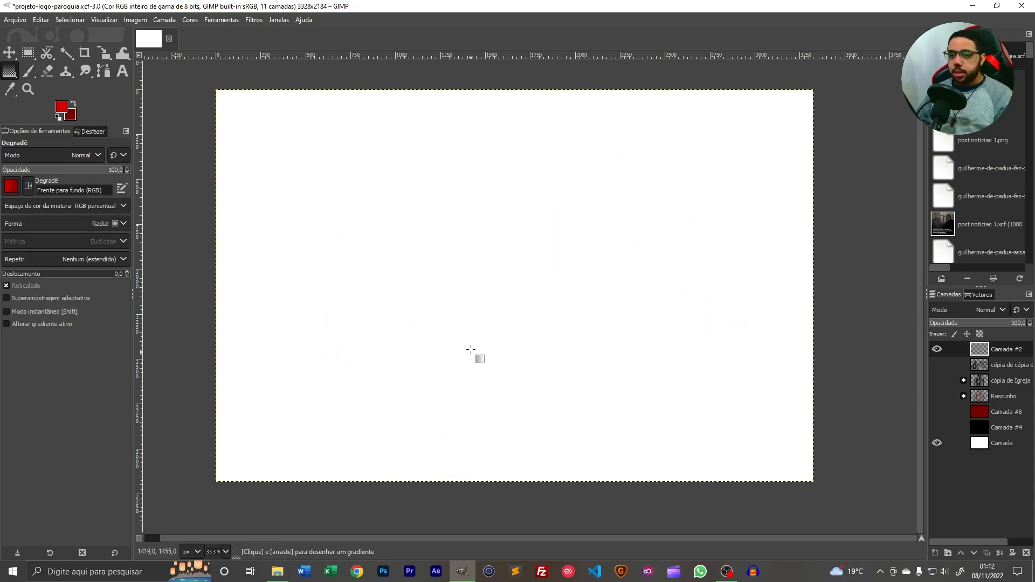
{"action": "left_click_drag", "start_coordinate": [286, 439], "coordinate": [722, 156]}
{"action": "left_click_drag", "start_coordinate": [286, 438], "coordinate": [511, 288]}
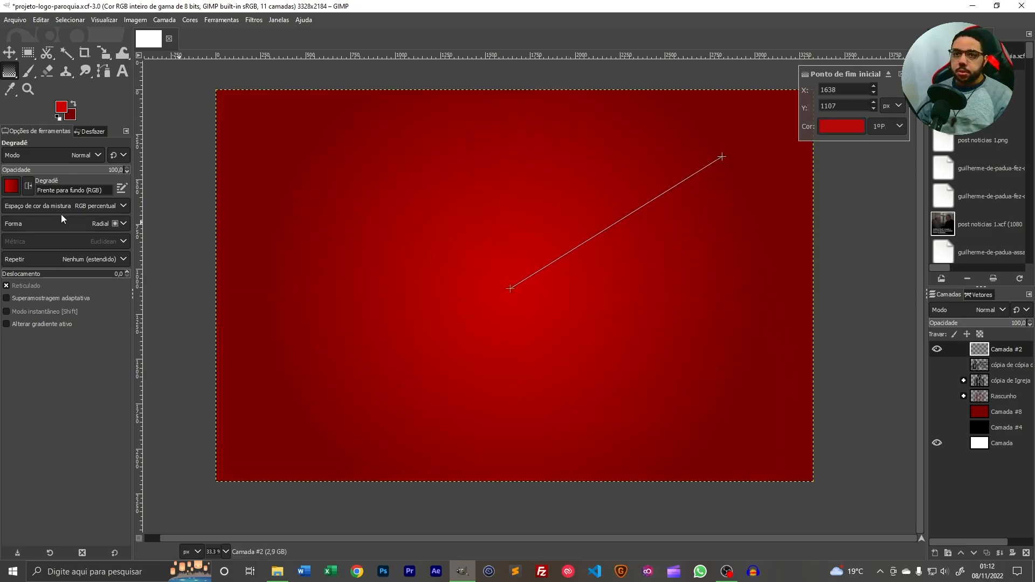
Change the gradient shape to linear and shorten it to a nearly horizontal transition about 867 px long in the canvas middle
{"action": "left_click", "coordinate": [79, 223]}
{"action": "left_click", "coordinate": [48, 237]}
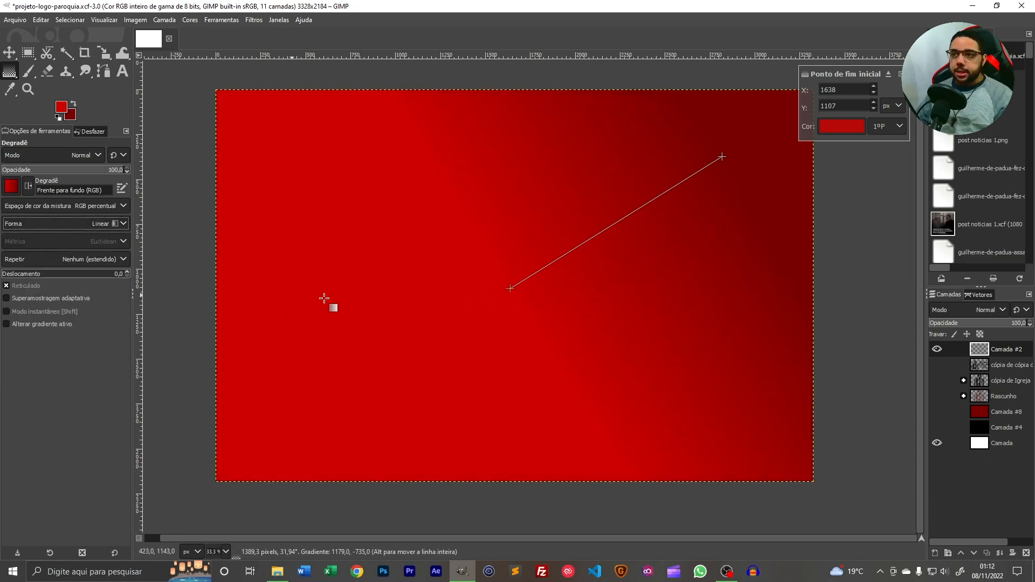
{"action": "left_click_drag", "start_coordinate": [510, 289], "coordinate": [289, 277]}
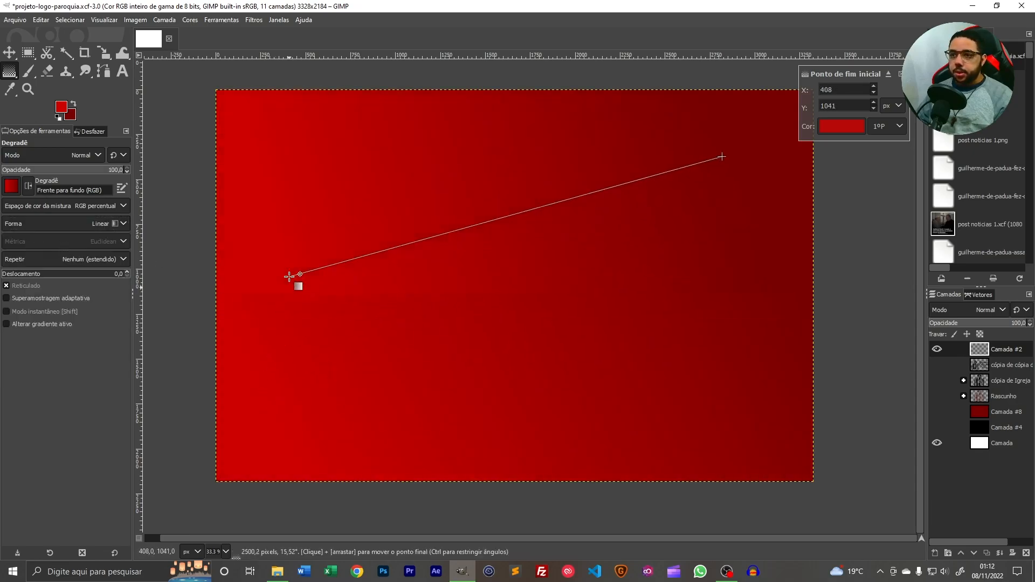
{"action": "left_click_drag", "start_coordinate": [722, 157], "coordinate": [749, 240]}
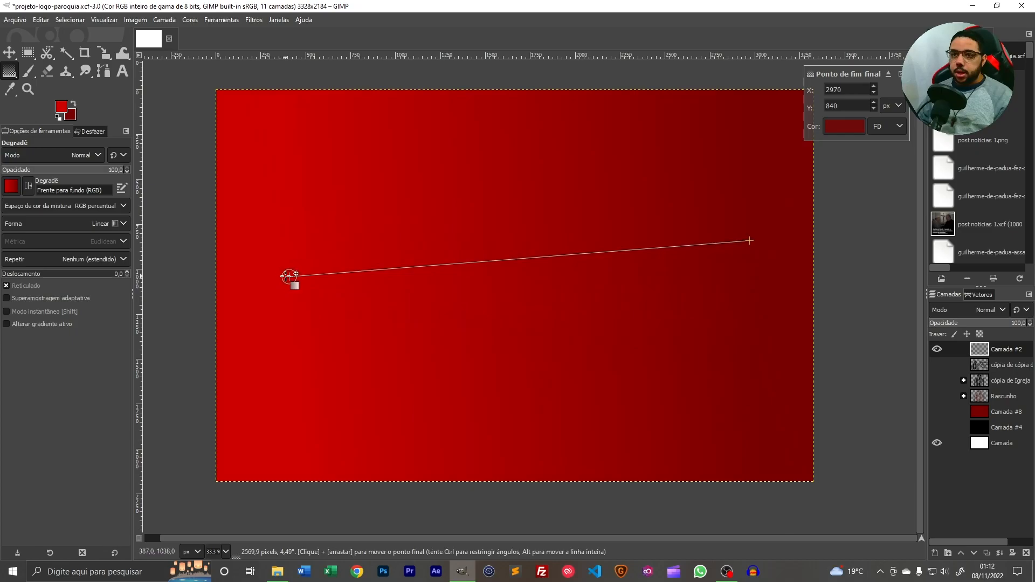
{"action": "left_click_drag", "start_coordinate": [290, 277], "coordinate": [438, 257]}
{"action": "left_click_drag", "start_coordinate": [750, 240], "coordinate": [594, 254]}
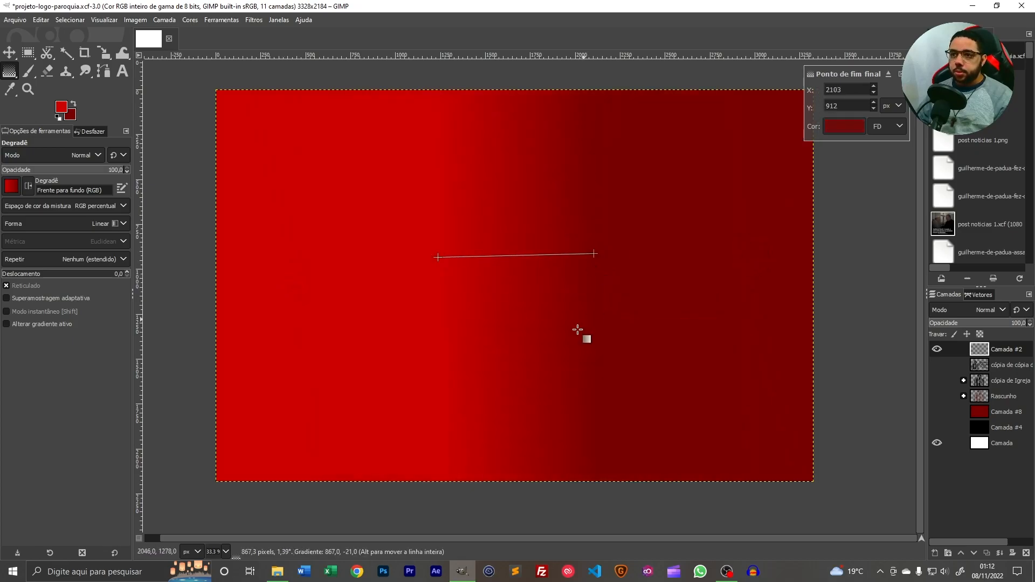
Try the square and clockwise spiral gradient shapes, bringing the spiral's endpoints to within about 28 px of each other
{"action": "left_click", "coordinate": [116, 224]}
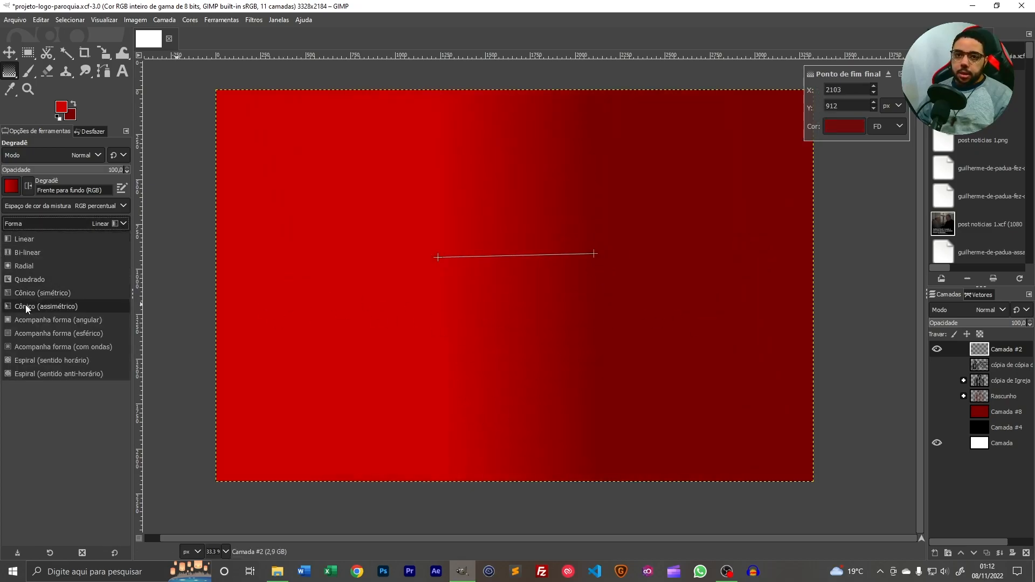
{"action": "left_click", "coordinate": [31, 280]}
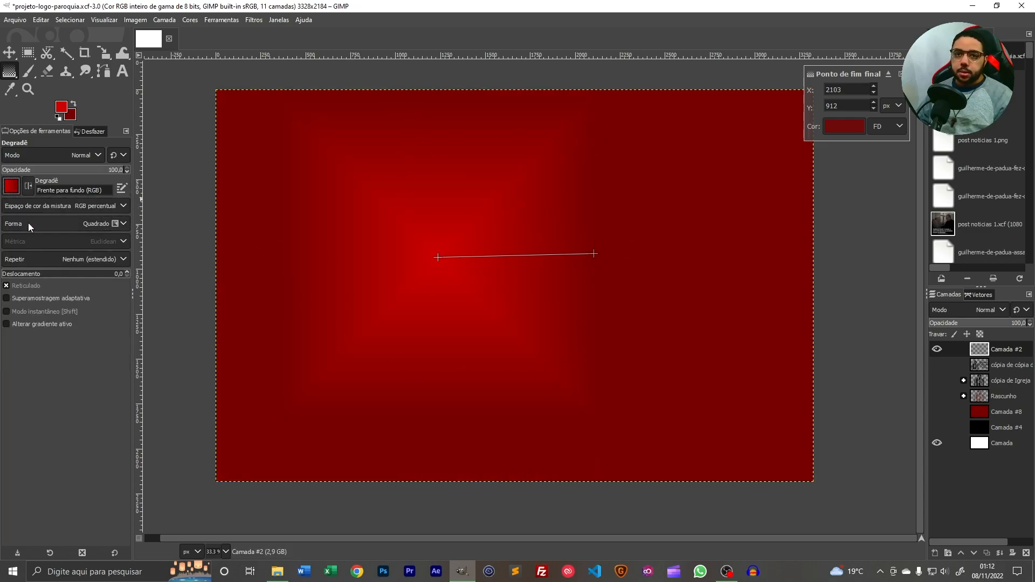
{"action": "left_click", "coordinate": [45, 229]}
{"action": "left_click", "coordinate": [41, 361]}
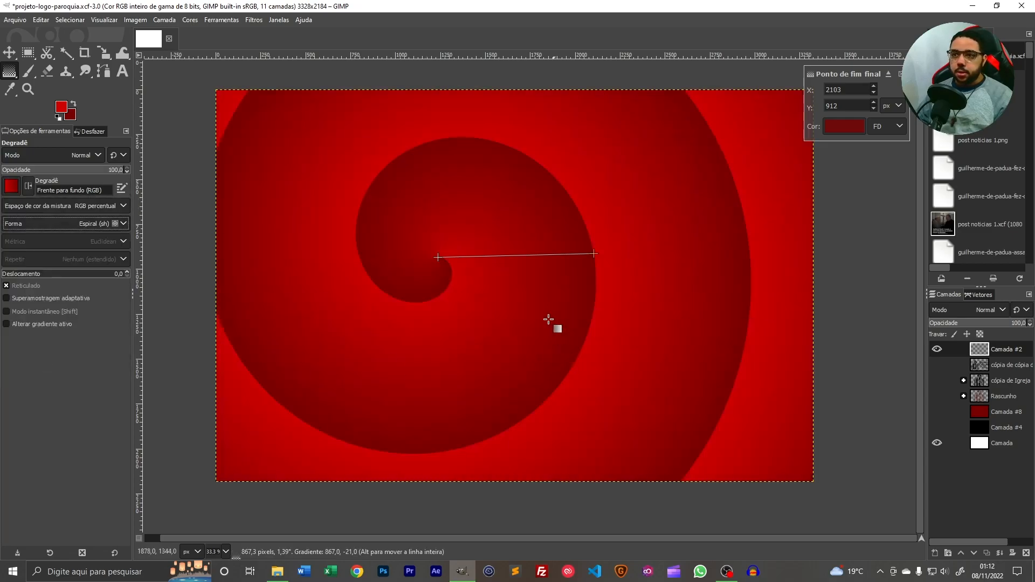
{"action": "left_click_drag", "start_coordinate": [439, 257], "coordinate": [524, 269]}
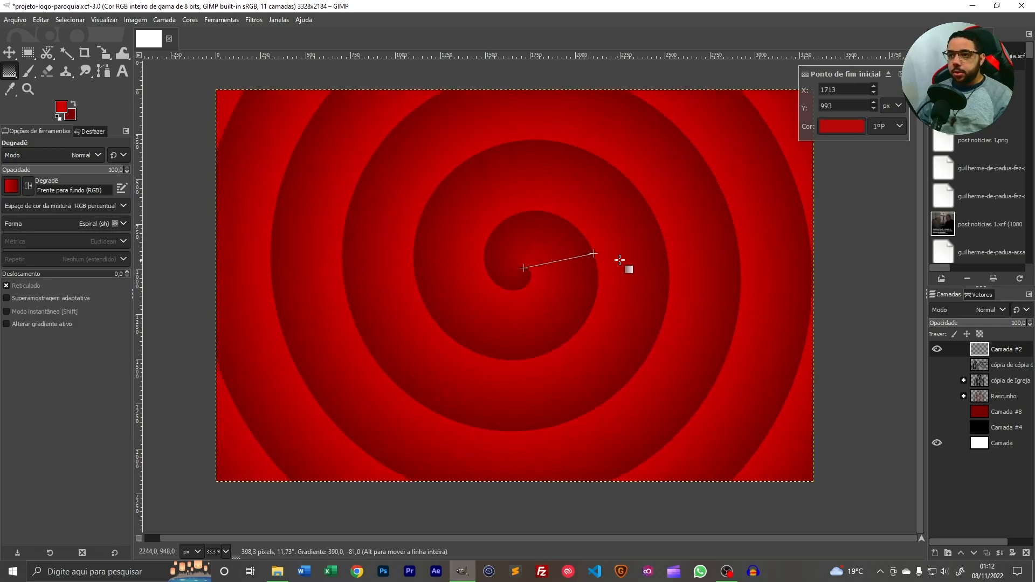
{"action": "left_click_drag", "start_coordinate": [593, 255], "coordinate": [525, 268]}
{"action": "scroll", "coordinate": [380, 324], "scroll_direction": "up", "scroll_amount": 3}
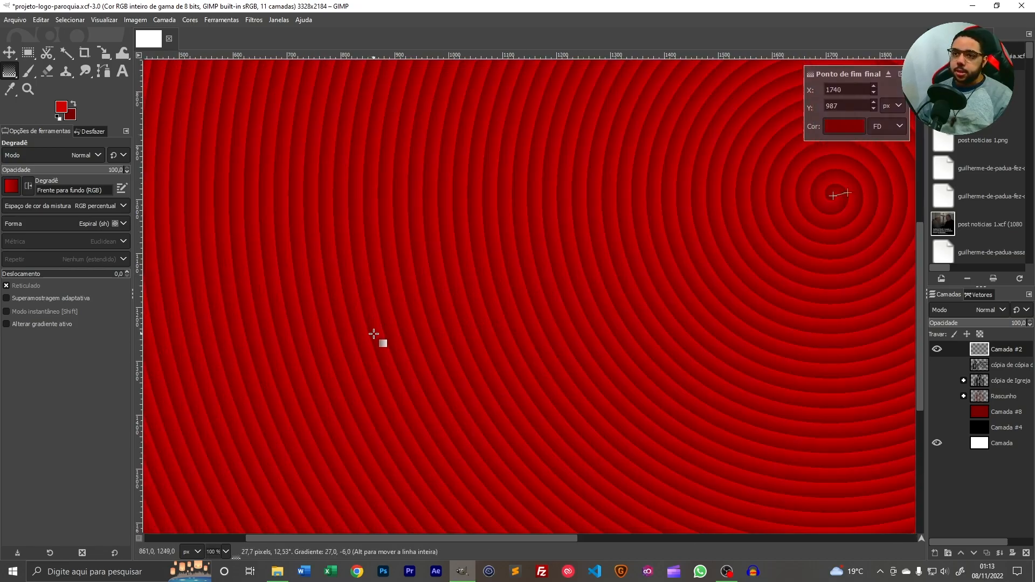
Undo all the gradient experiments until Camada #2 is empty
{"action": "scroll", "coordinate": [393, 354], "scroll_direction": "down", "scroll_amount": 6}
{"action": "scroll", "coordinate": [427, 365], "scroll_direction": "up", "scroll_amount": 3}
{"action": "key", "text": "ctrl+z"}
{"action": "key", "text": "ctrl+z"}
{"action": "key", "text": "ctrl+z"}
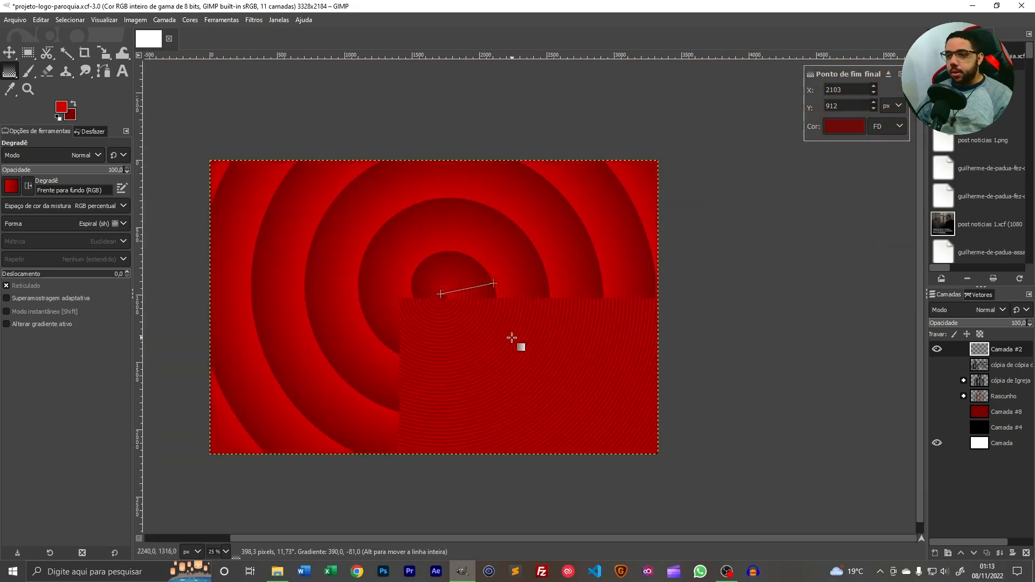
{"action": "key", "text": "ctrl+z"}
{"action": "key", "text": "ctrl+z"}
{"action": "key", "text": "ctrl+z"}
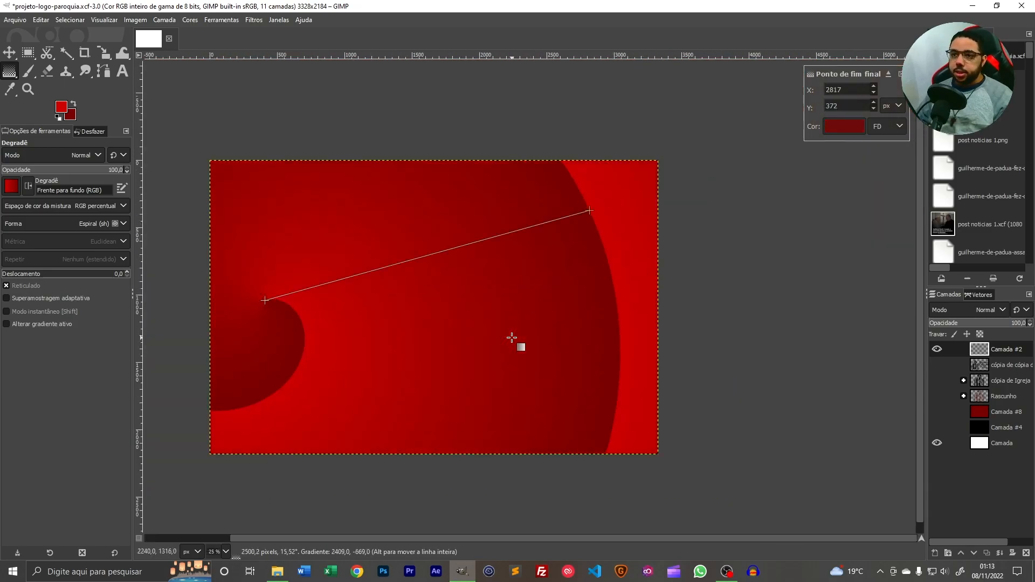
{"action": "key", "text": "ctrl+z"}
{"action": "key", "text": "ctrl+z"}
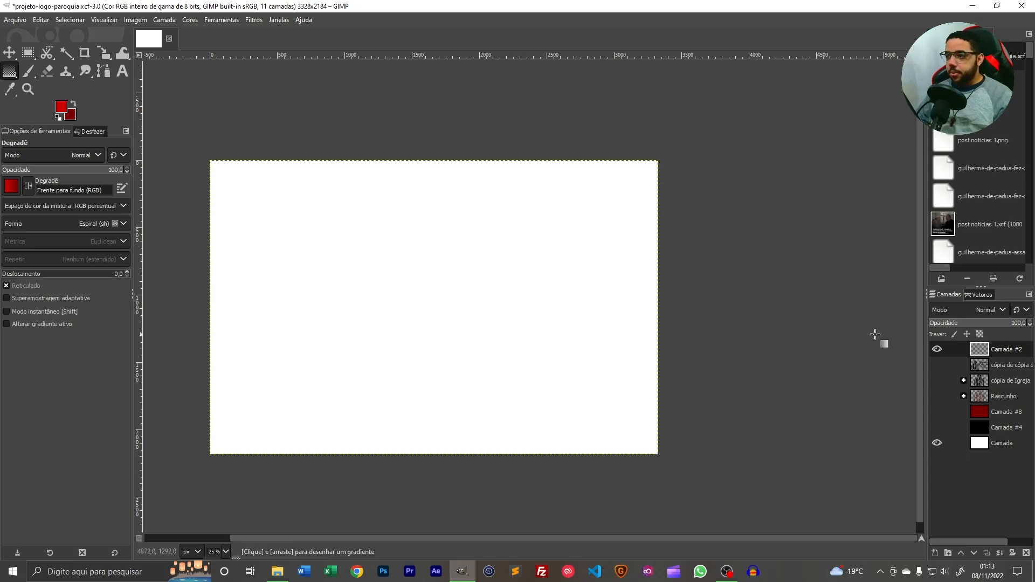
Select the logo shape from the transparency of the merged Igreja copy layer and make Camada #2 active
{"action": "right_click", "coordinate": [974, 369]}
{"action": "left_click", "coordinate": [876, 367]}
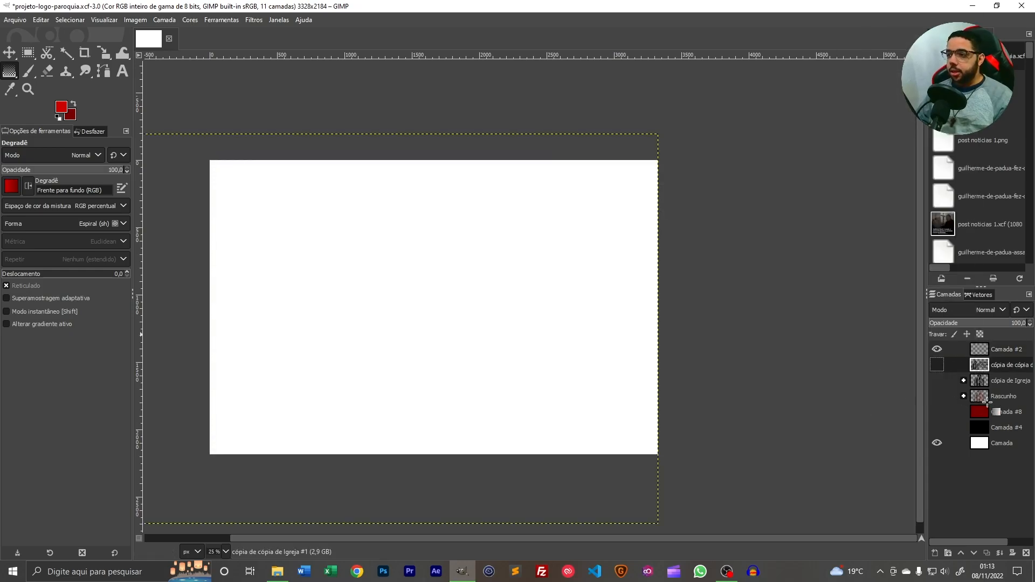
{"action": "left_click", "coordinate": [1001, 350]}
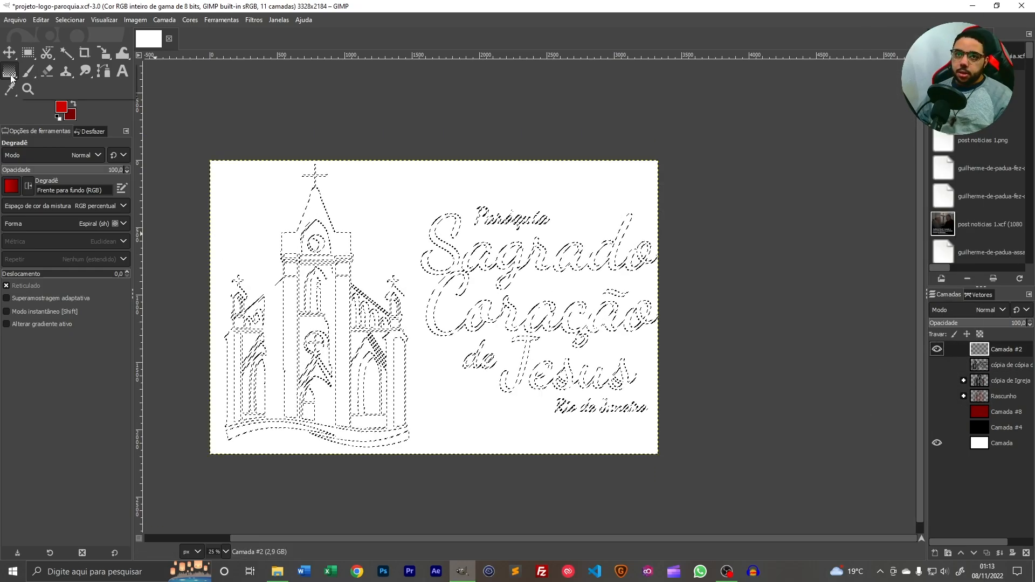
Bucket-fill the selected logo shape with white on Camada #2, and show the black Camada #4 and dark red Camada #8 behind it
{"action": "key", "text": "shift+b"}
{"action": "left_click", "coordinate": [63, 107]}
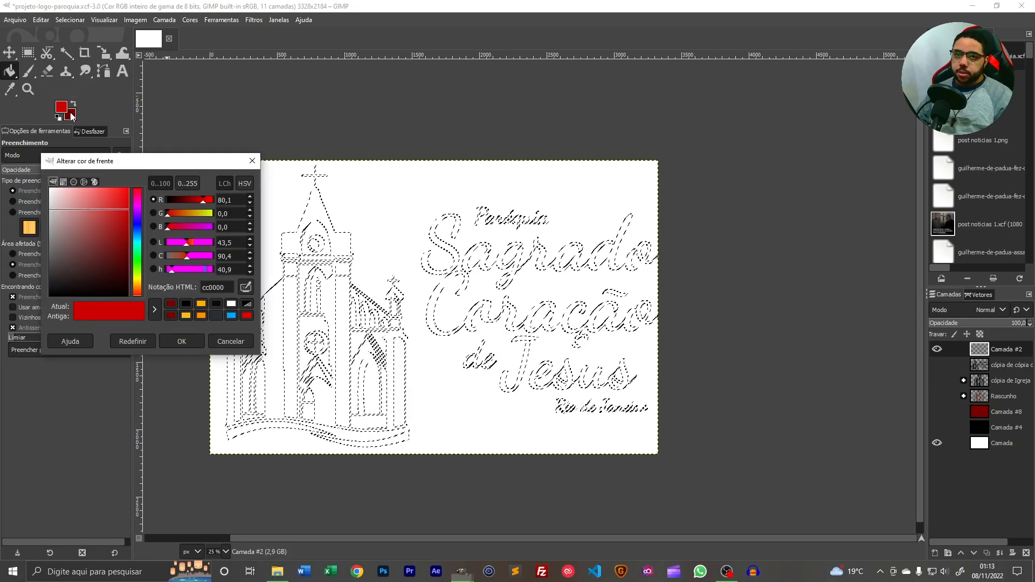
{"action": "left_click_drag", "start_coordinate": [81, 215], "coordinate": [19, 162]}
{"action": "left_click", "coordinate": [181, 342]}
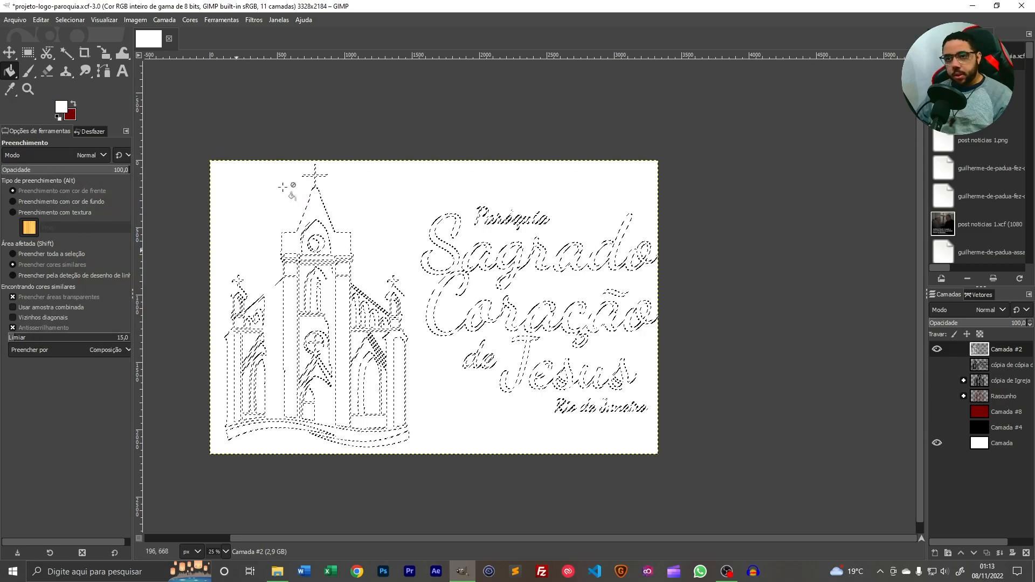
{"action": "left_click", "coordinate": [938, 428]}
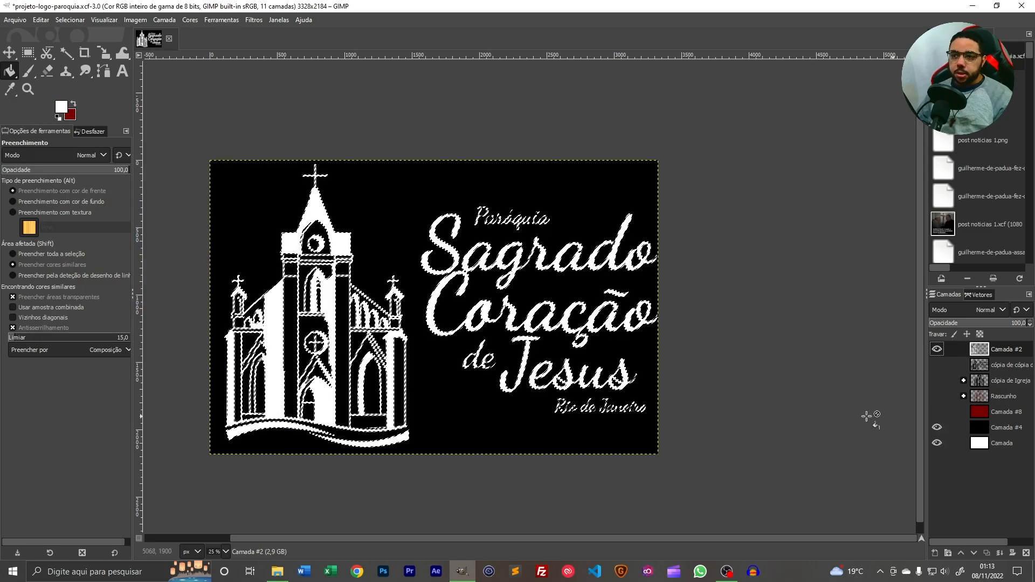
{"action": "left_click", "coordinate": [937, 412]}
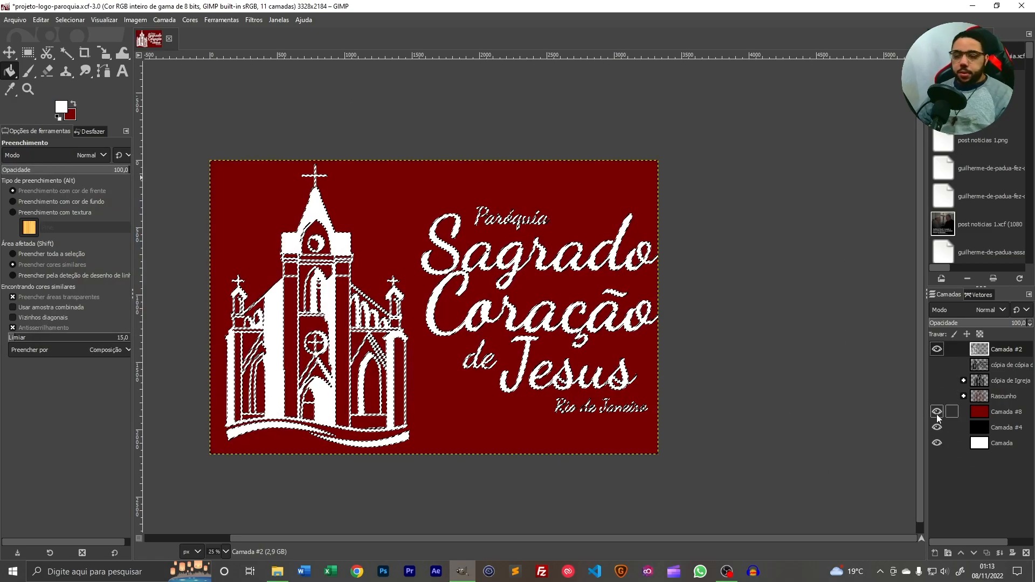
Add a new transparent layer above the white logo and hide Camada #2
{"action": "left_click", "coordinate": [994, 553]}
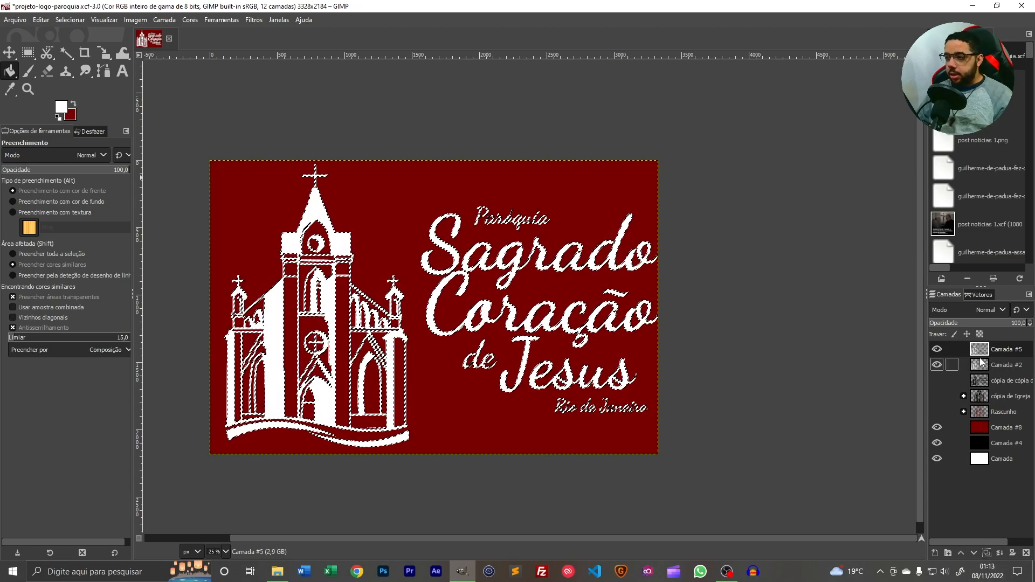
{"action": "left_click", "coordinate": [1027, 553]}
{"action": "left_click", "coordinate": [936, 553]}
{"action": "left_click", "coordinate": [944, 544]}
{"action": "left_click", "coordinate": [938, 366]}
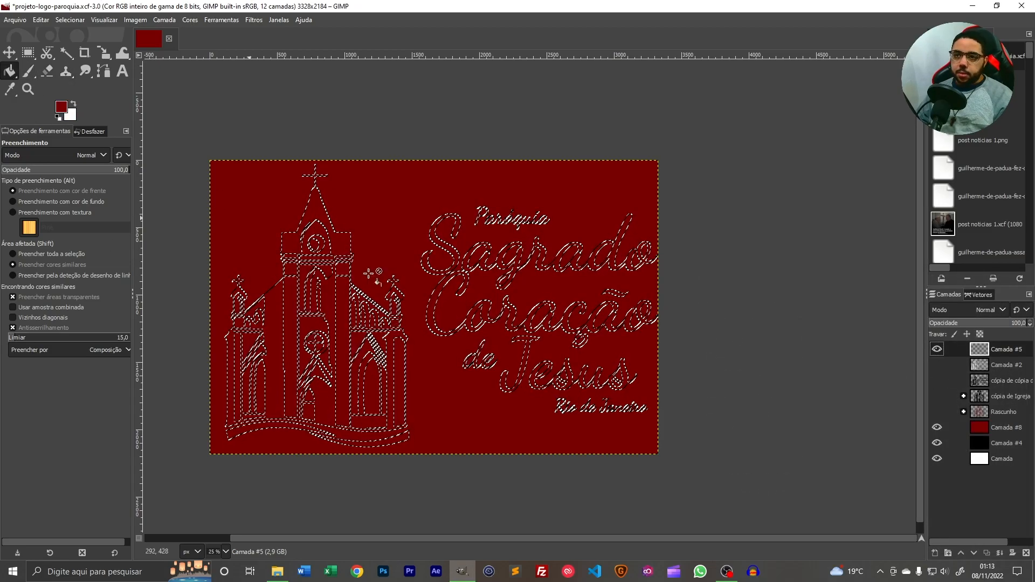
Fill the logo selection with dark red on the new layer, and hide the dark red, black and white background layers
{"action": "left_click", "coordinate": [318, 212]}
{"action": "left_click_drag", "start_coordinate": [937, 428], "coordinate": [938, 443]}
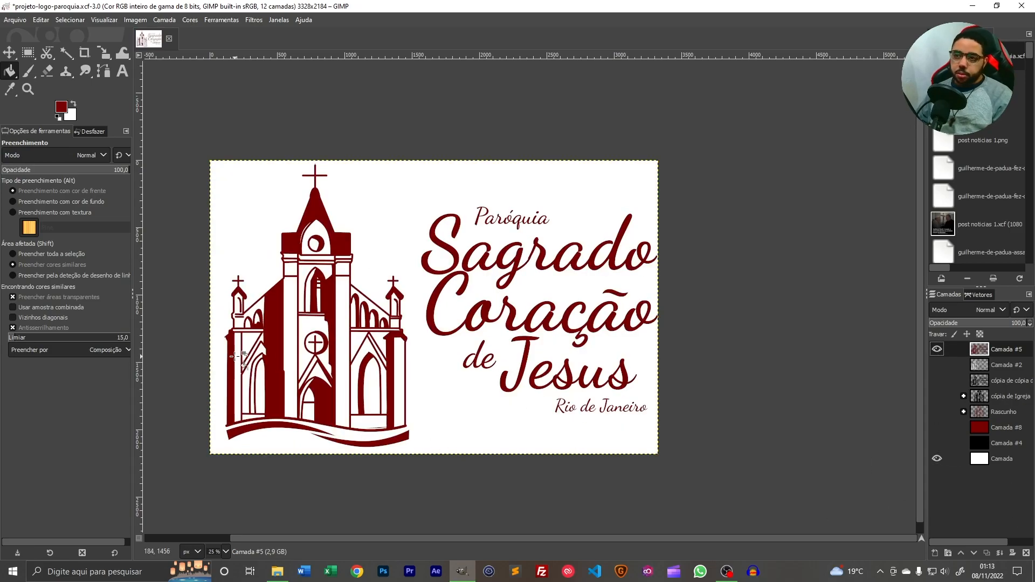
{"action": "left_click_drag", "start_coordinate": [321, 469], "coordinate": [404, 468]}
{"action": "scroll", "coordinate": [605, 309], "scroll_direction": "up", "scroll_amount": 1}
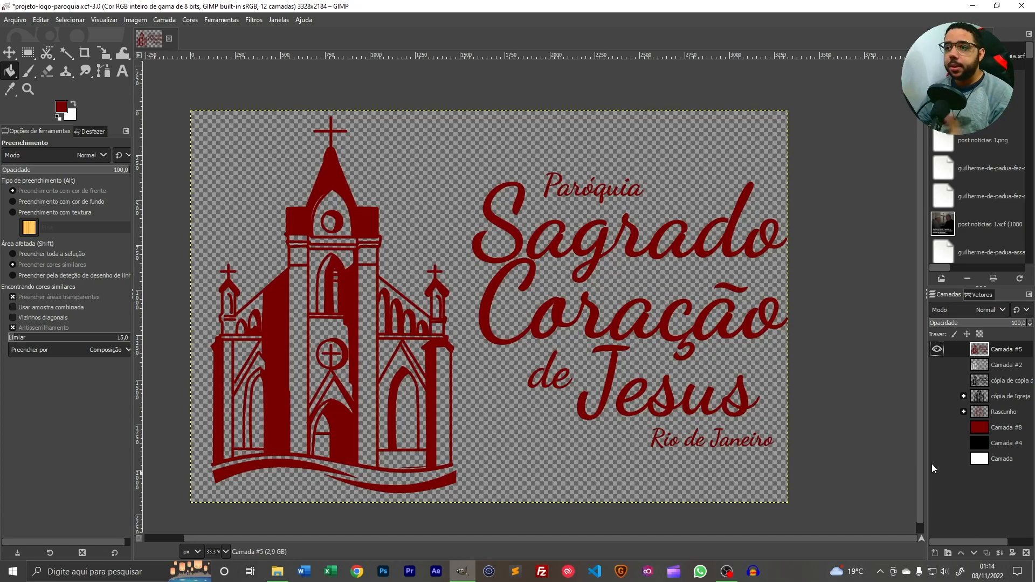
{"action": "left_click", "coordinate": [938, 459]}
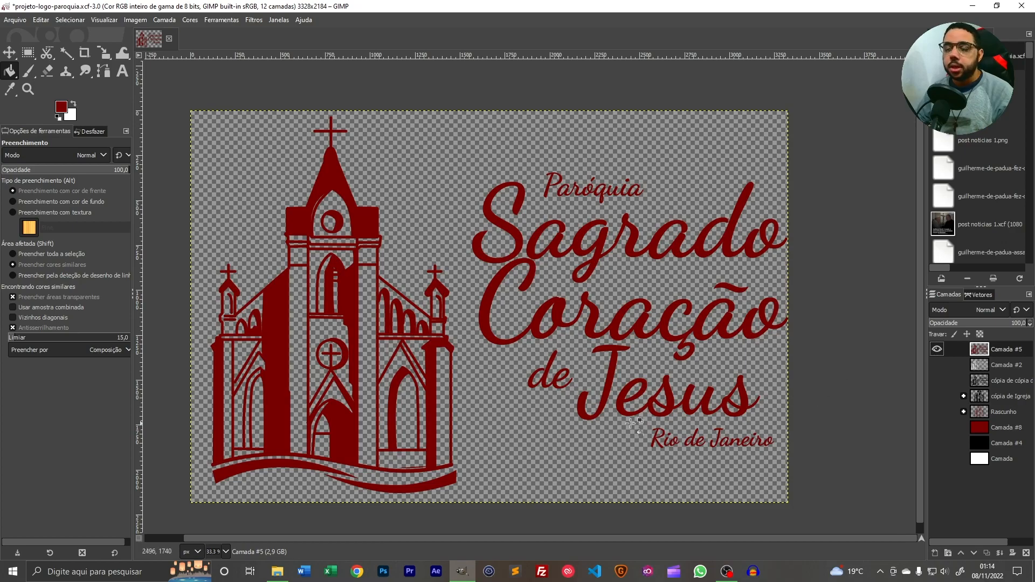
Export the dark red logo with a transparent background as logo-paroquia-vermelho.png in the Projeto Paróquia folder, using the default PNG options
{"action": "left_click_drag", "start_coordinate": [410, 383], "coordinate": [403, 380]}
{"action": "key", "text": "ctrl+shift+e"}
{"action": "left_click_drag", "start_coordinate": [638, 134], "coordinate": [471, 114]}
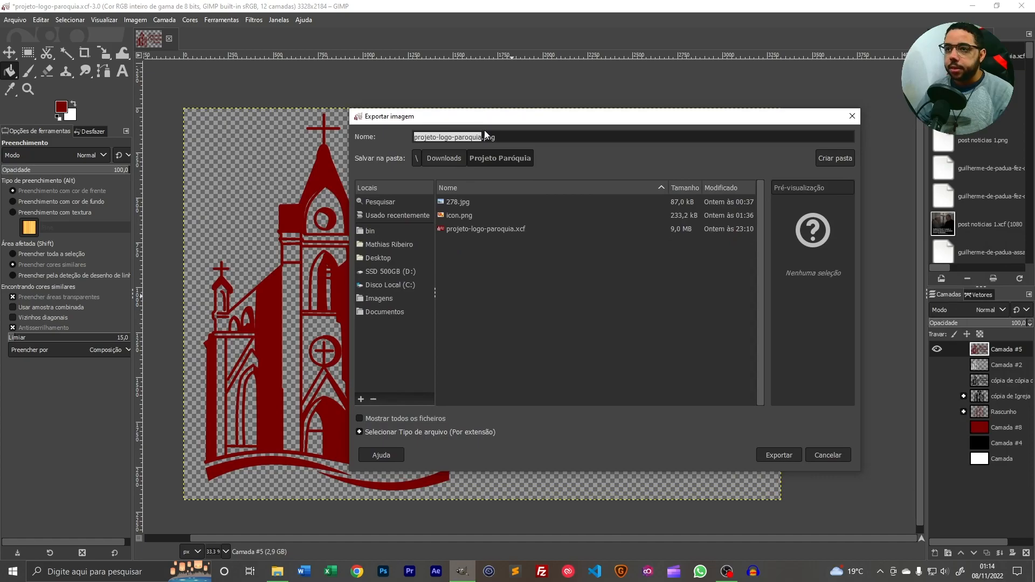
{"action": "left_click", "coordinate": [434, 138], "text": "shift"}
{"action": "key", "text": "BackSpace"}
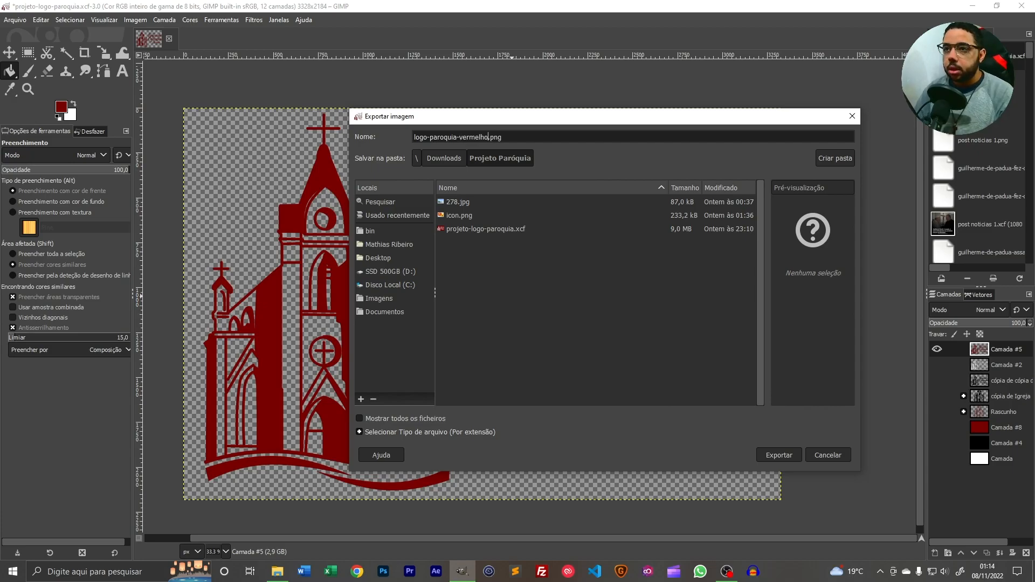
{"action": "key", "text": "Return"}
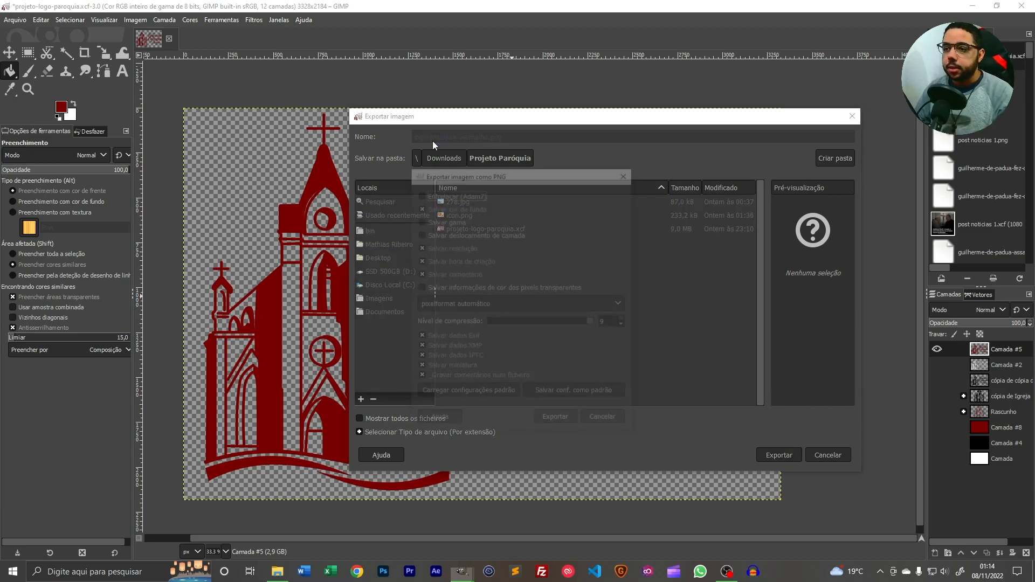
{"action": "key", "text": "Return"}
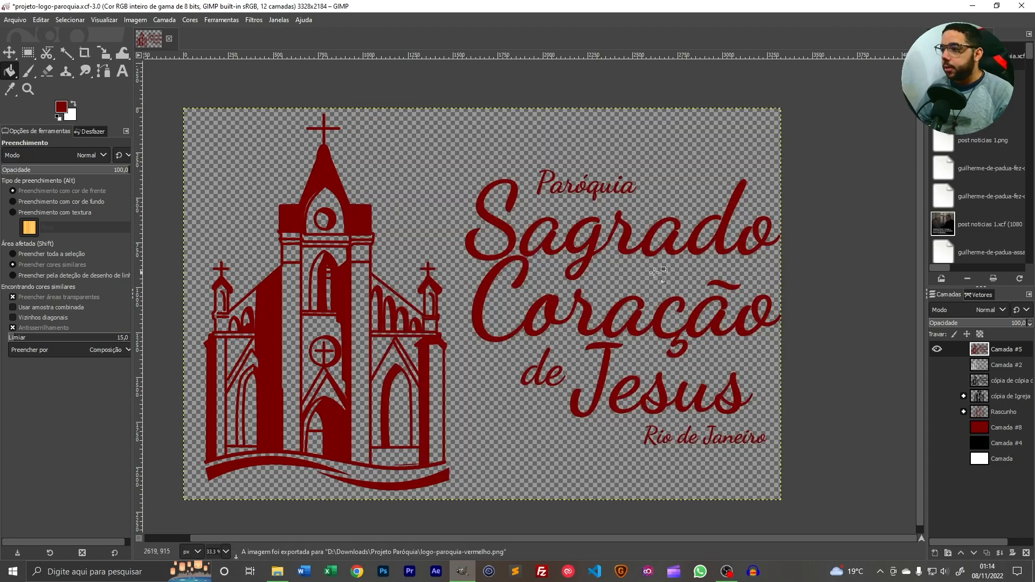
Hide the dark red logo, show the white Camada #2, and export it as logo-paroquia-branca.png using the default PNG options
{"action": "left_click", "coordinate": [937, 350]}
{"action": "left_click", "coordinate": [937, 366]}
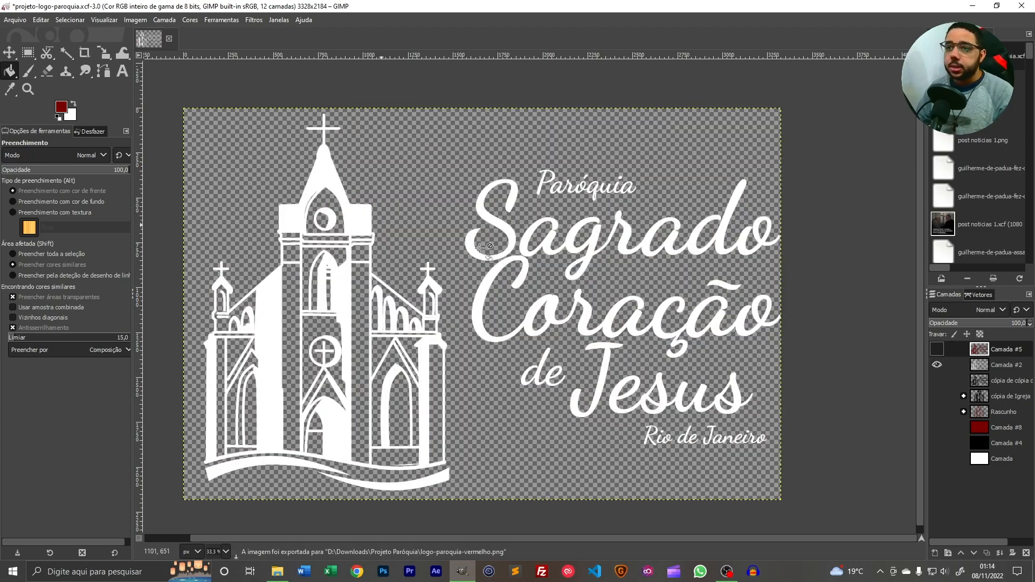
{"action": "key", "text": "ctrl+shift+e"}
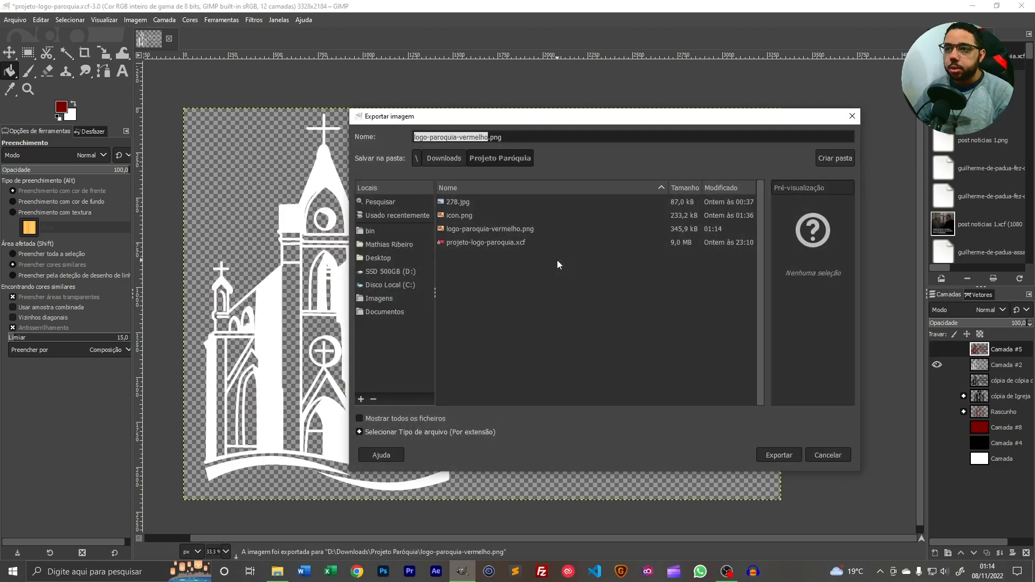
{"action": "key", "text": "Home"}
{"action": "key", "text": "Right"}
{"action": "key", "text": "Right"}
{"action": "key", "text": "Right"}
{"action": "key", "text": "Right"}
{"action": "key", "text": "Right"}
{"action": "key", "text": "Right"}
{"action": "key", "text": "Right"}
{"action": "key", "text": "shift+Right"}
{"action": "key", "text": "shift+Right"}
{"action": "key", "text": "shift+Right"}
{"action": "key", "text": "shift+Right"}
{"action": "key", "text": "shift+Right"}
{"action": "key", "text": "shift+Right"}
{"action": "key", "text": "shift+Right"}
{"action": "key", "text": "shift+Right"}
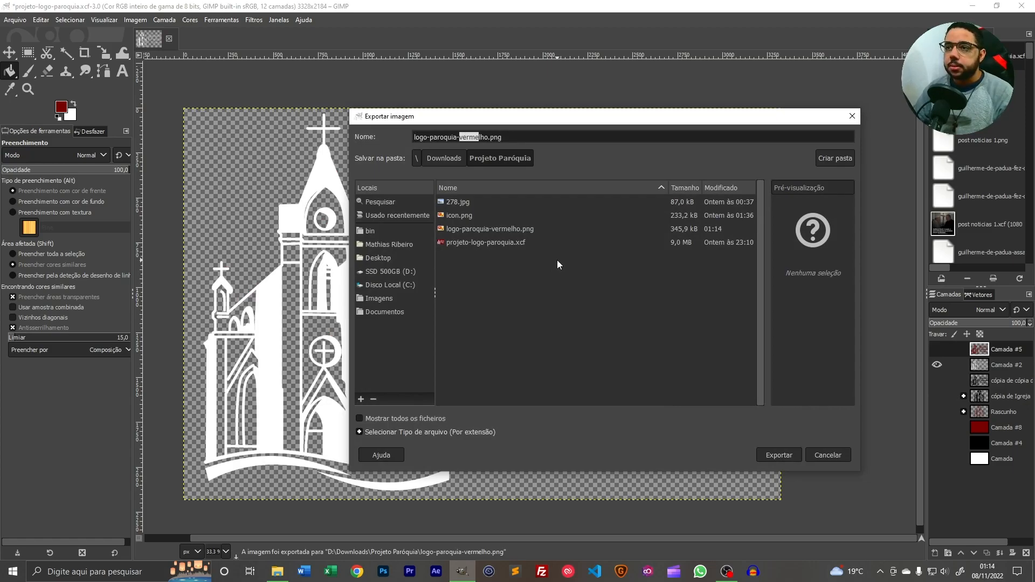
{"action": "type", "text": "bramca"}
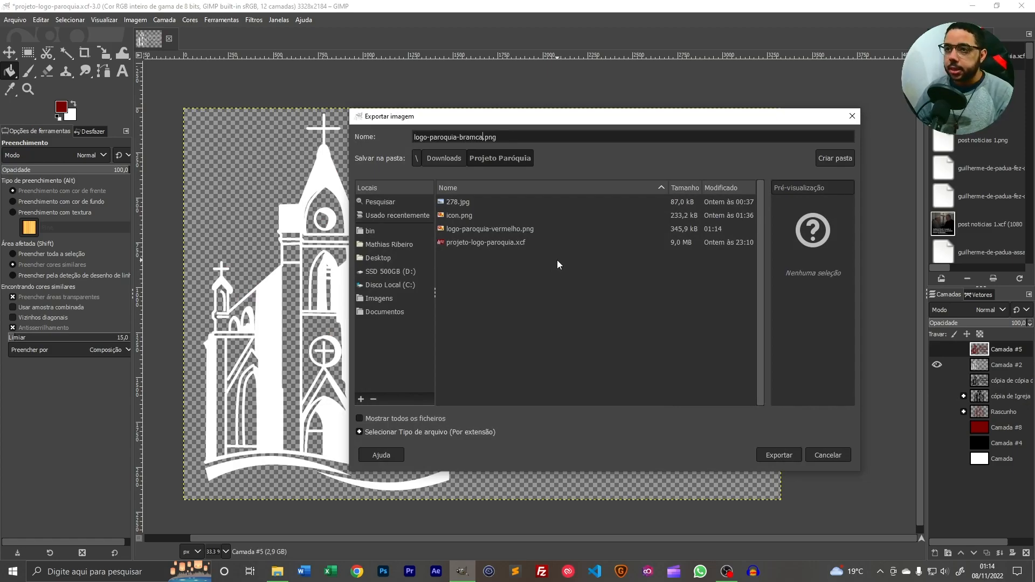
{"action": "key", "text": "BackSpace"}
{"action": "type", "text": "n"}
{"action": "key", "text": "Return"}
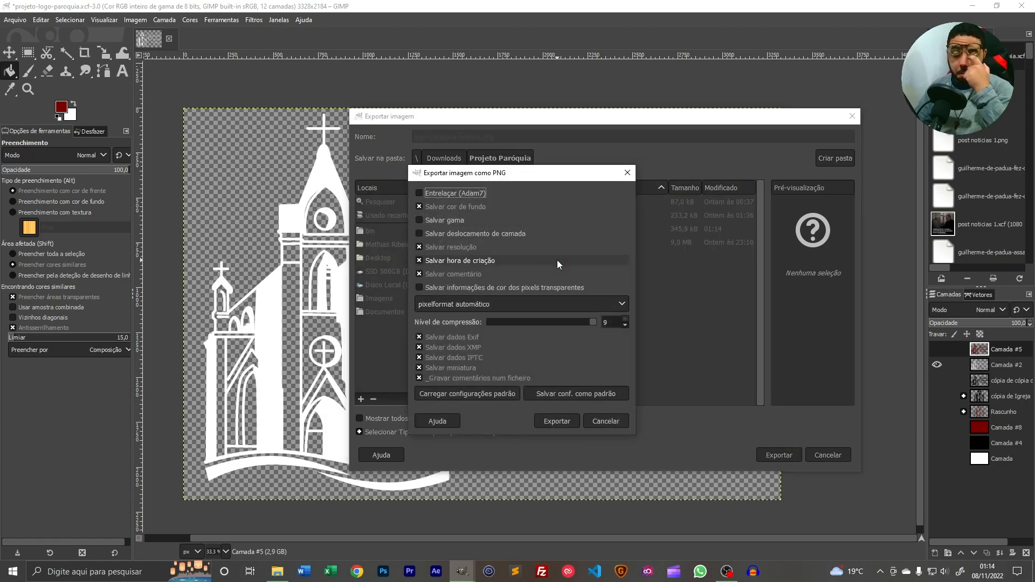
{"action": "key", "text": "Return"}
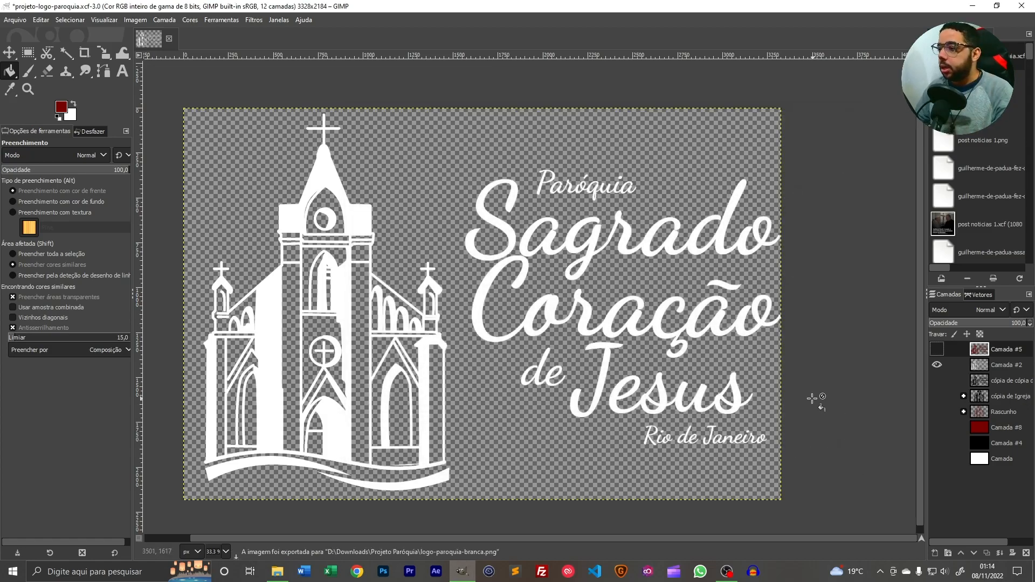
Hide the white logo, show the black logo layer, and export it as logo-paroquia-preto.png using the default PNG options
{"action": "left_click", "coordinate": [937, 364]}
{"action": "left_click", "coordinate": [938, 380]}
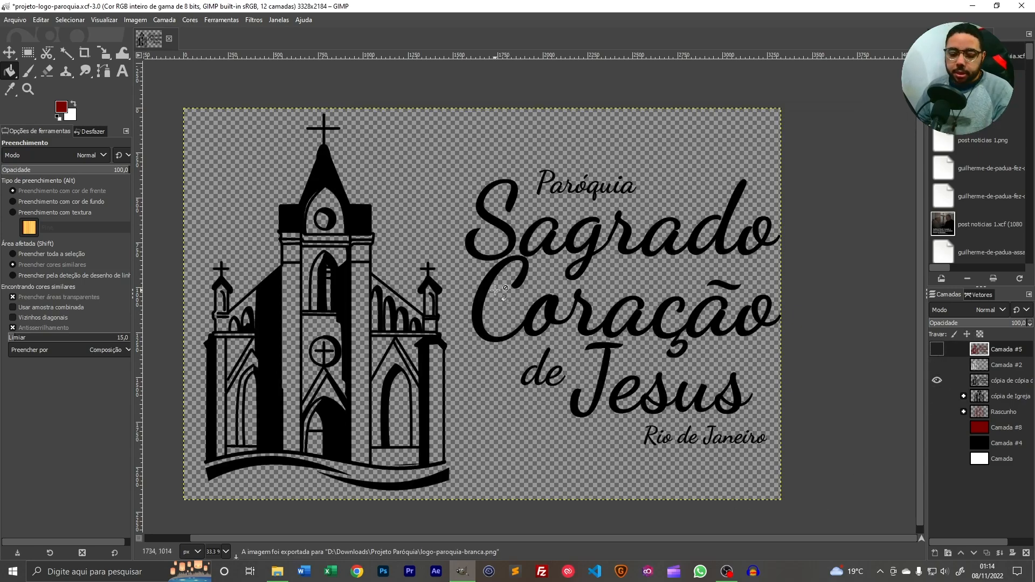
{"action": "key", "text": "ctrl+shift+e"}
{"action": "key", "text": "Right"}
{"action": "key", "text": "BackSpace"}
{"action": "key", "text": "BackSpace"}
{"action": "key", "text": "BackSpace"}
{"action": "key", "text": "BackSpace"}
{"action": "key", "text": "BackSpace"}
{"action": "key", "text": "BackSpace"}
{"action": "type", "text": "preta"}
{"action": "key", "text": "Return"}
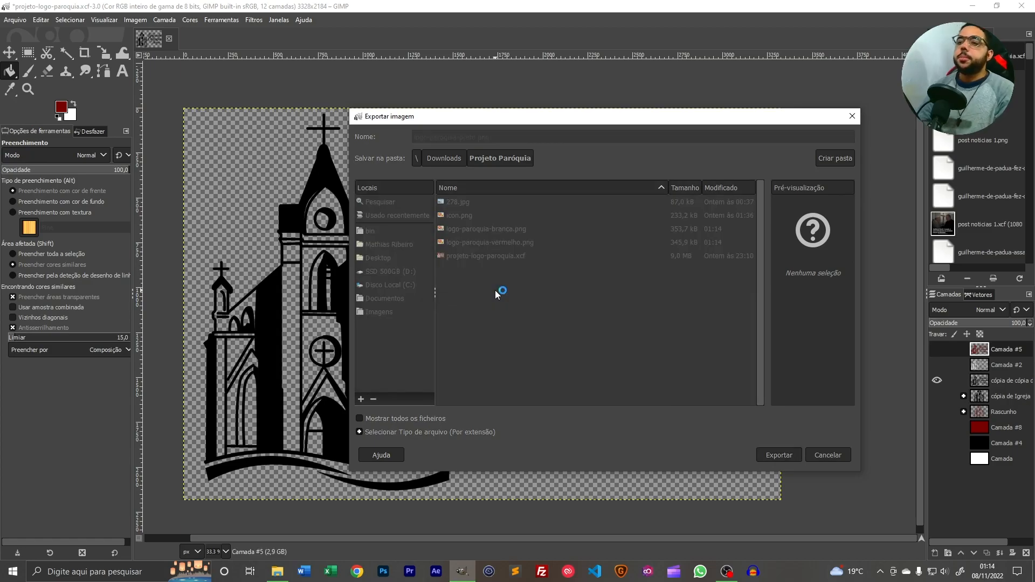
{"action": "key", "text": "Return"}
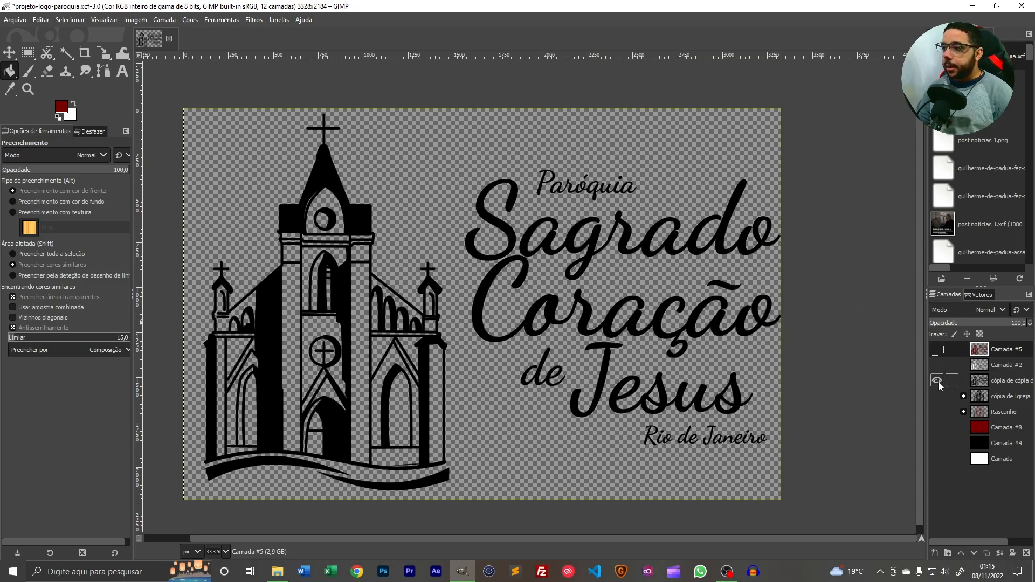
Duplicate the black logo layer and crop only the copy to the church drawing, an area of about 1542 × 2238 px
{"action": "left_click", "coordinate": [984, 383]}
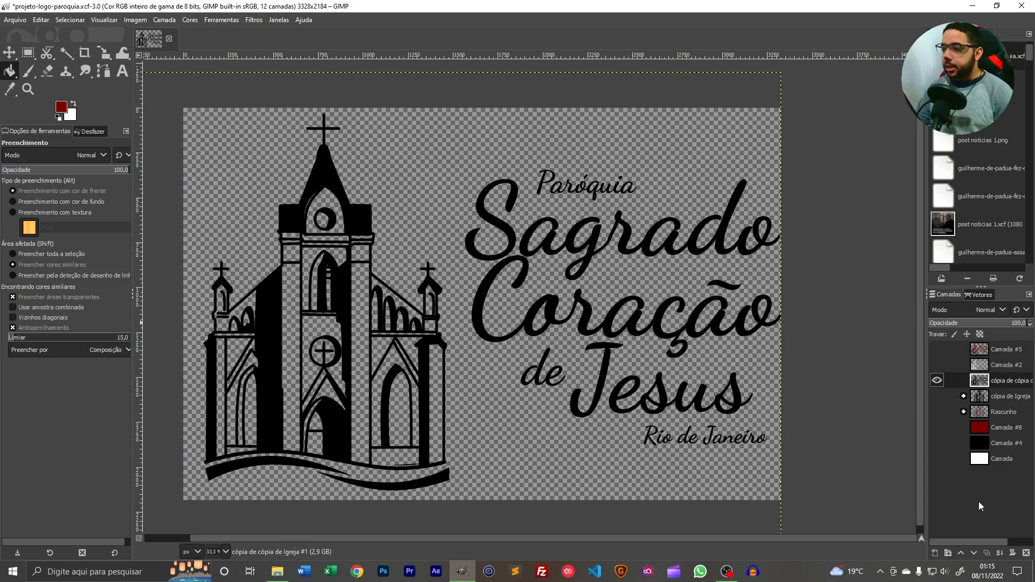
{"action": "left_click", "coordinate": [987, 553]}
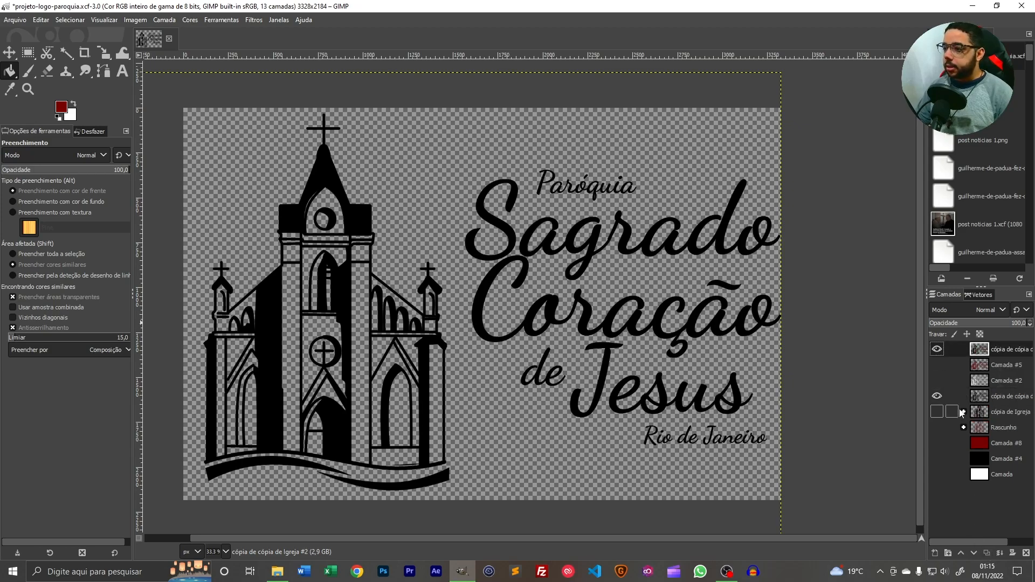
{"action": "left_click", "coordinate": [88, 55]}
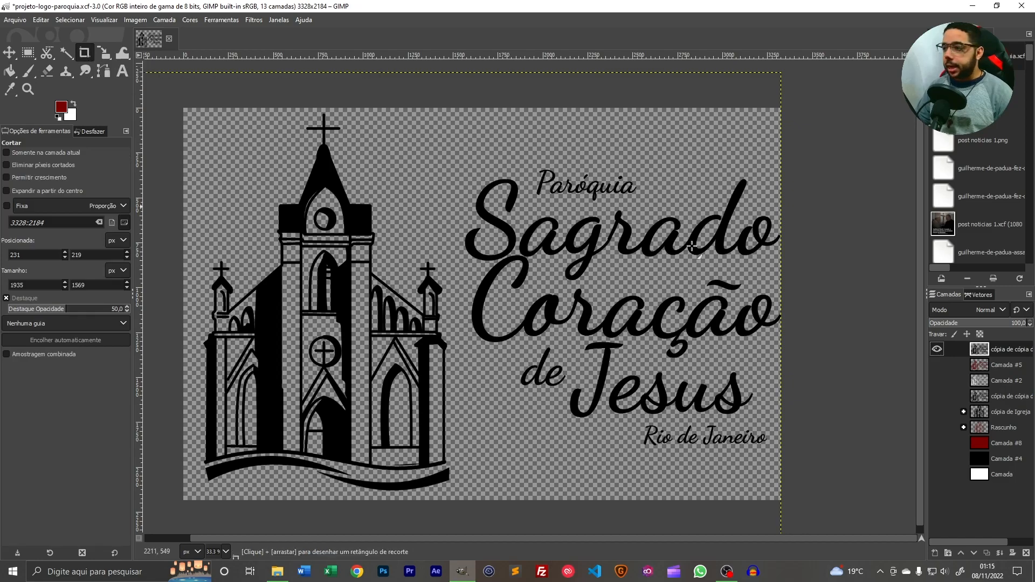
{"action": "left_click", "coordinate": [7, 153]}
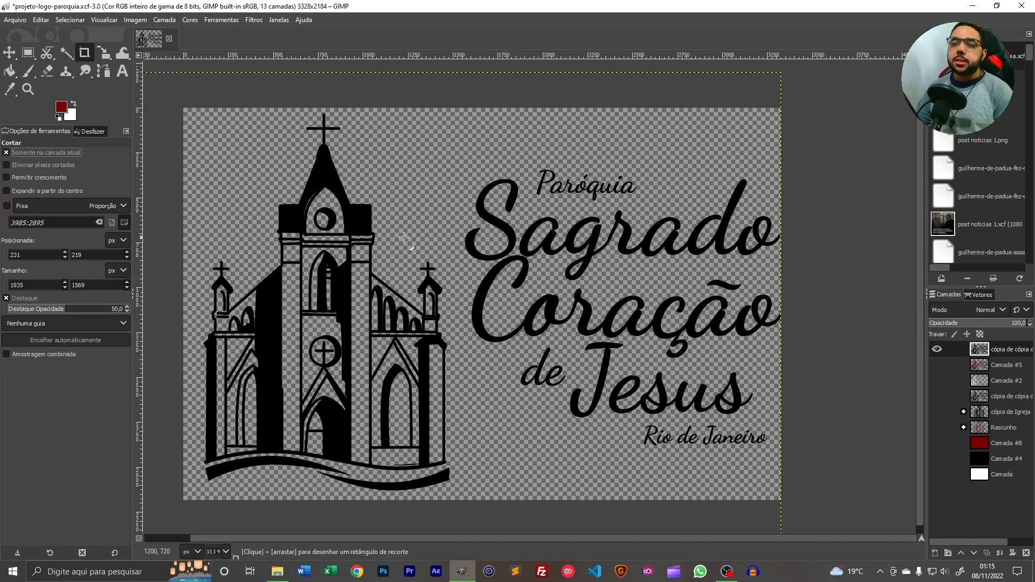
{"action": "left_click_drag", "start_coordinate": [185, 110], "coordinate": [461, 510]}
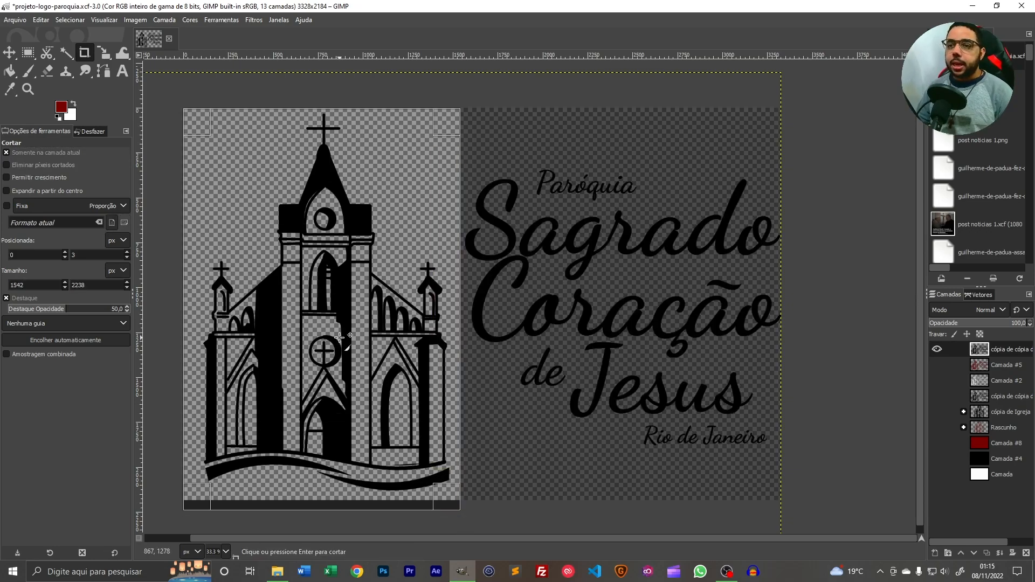
{"action": "key", "text": "Return"}
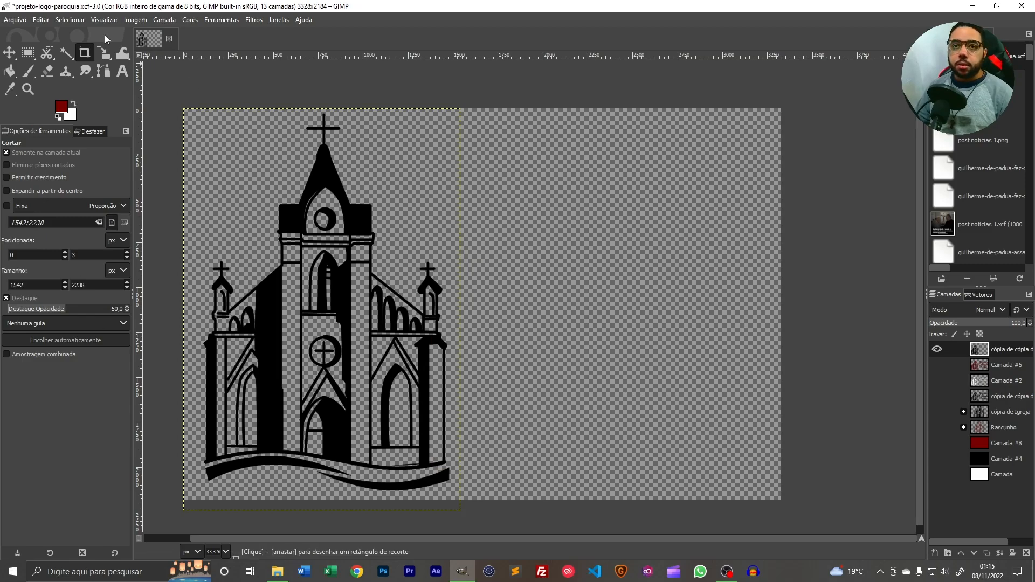
Centre the cropped church layer horizontally and vertically on the canvas with the Align tool
{"action": "right_click", "coordinate": [10, 53]}
{"action": "left_click", "coordinate": [51, 72]}
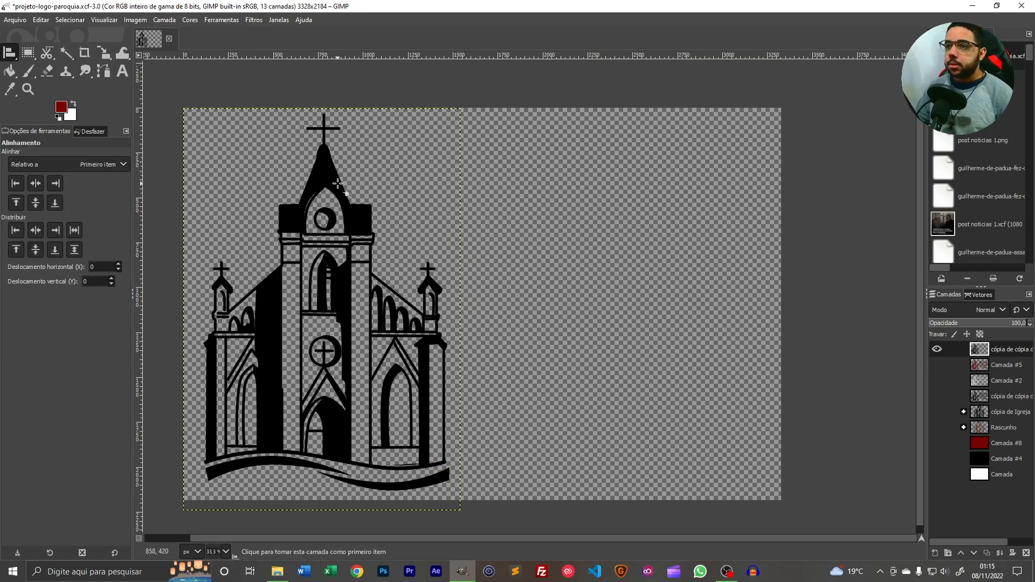
{"action": "left_click", "coordinate": [40, 183]}
{"action": "left_click", "coordinate": [41, 205]}
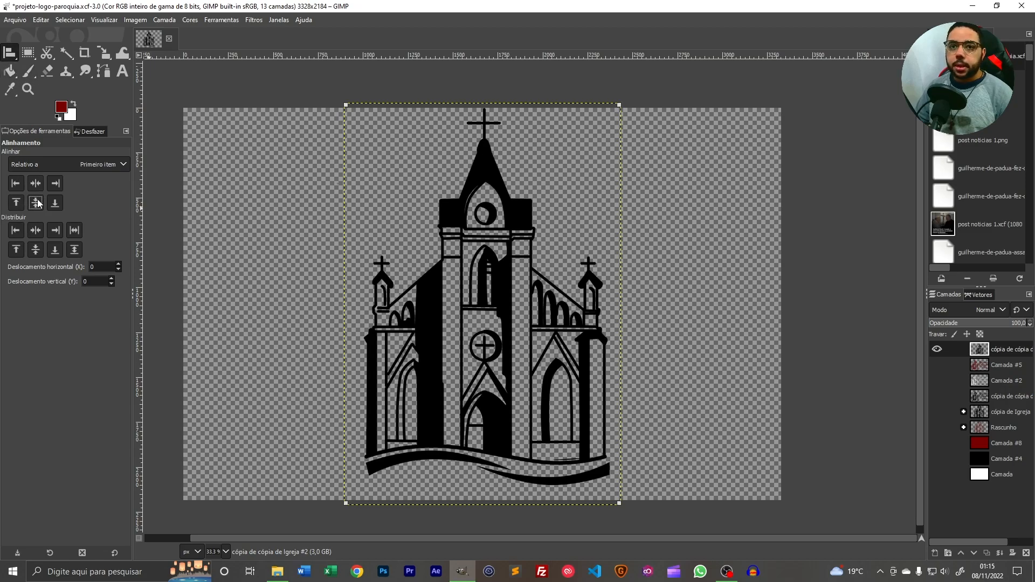
Nudge the black church layer slightly down with the Move tool so the drawing has similar margins above and below
{"action": "right_click", "coordinate": [10, 51]}
{"action": "left_click", "coordinate": [70, 53]}
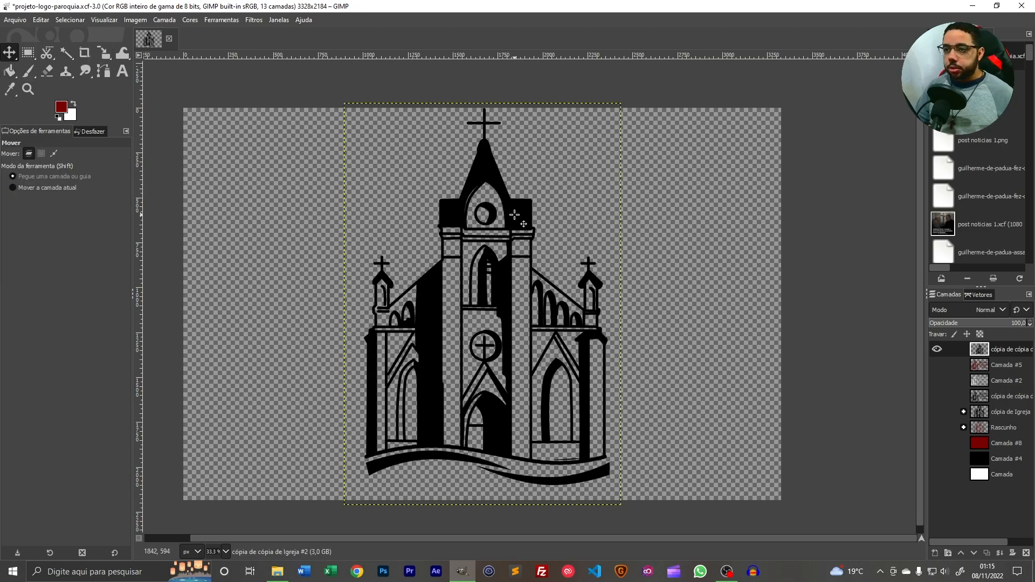
{"action": "key", "text": "shift+Down"}
{"action": "key", "text": "Up"}
{"action": "key", "text": "Up"}
{"action": "key", "text": "Up"}
{"action": "key", "text": "Up"}
{"action": "key", "text": "Up"}
{"action": "key", "text": "Up"}
{"action": "key", "text": "Up"}
{"action": "key", "text": "Up"}
{"action": "key", "text": "Up"}
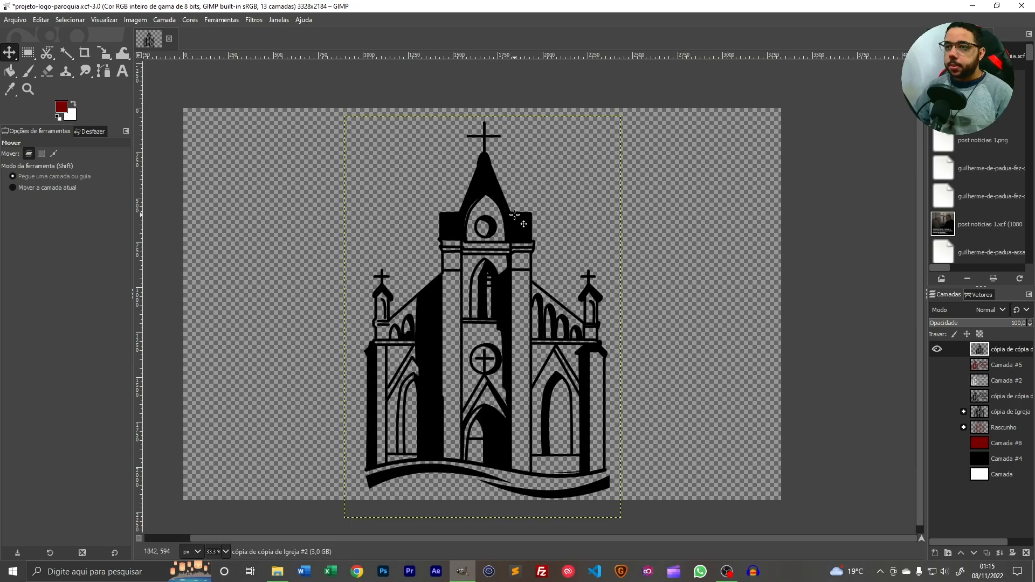
{"action": "key", "text": "Up"}
{"action": "key", "text": "Up"}
{"action": "key", "text": "Up"}
{"action": "key", "text": "Up"}
{"action": "key", "text": "Up"}
{"action": "key", "text": "Up"}
{"action": "key", "text": "Up"}
{"action": "key", "text": "Up"}
{"action": "key", "text": "Up"}
{"action": "key", "text": "Up"}
{"action": "key", "text": "Up"}
{"action": "key", "text": "Up"}
{"action": "key", "text": "Up"}
{"action": "key", "text": "Up"}
{"action": "key", "text": "Up"}
{"action": "key", "text": "Up"}
{"action": "key", "text": "Up"}
{"action": "key", "text": "Up"}
{"action": "key", "text": "Up"}
{"action": "key", "text": "Up"}
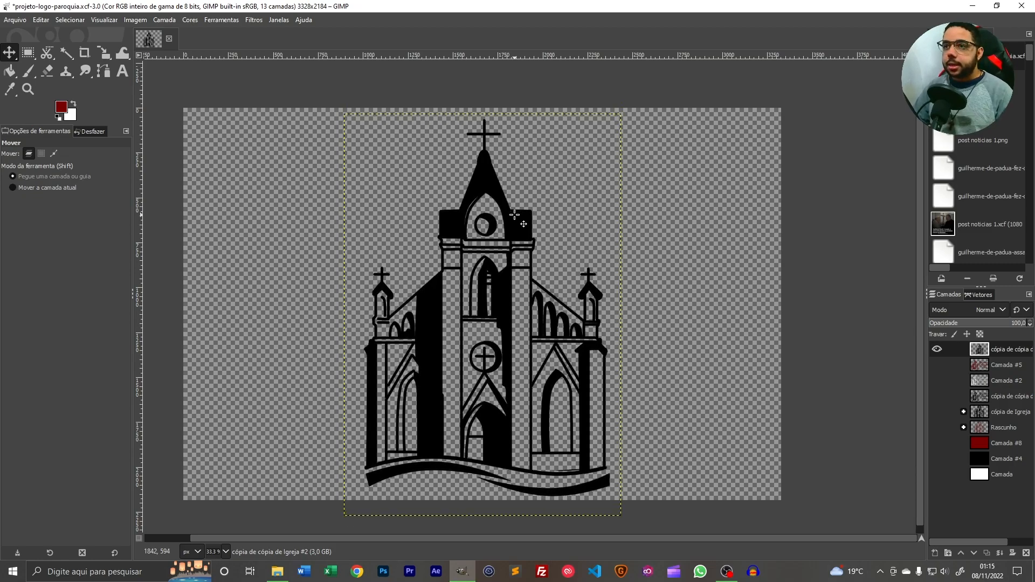
{"action": "key", "text": "Up"}
{"action": "key", "text": "Up"}
{"action": "key", "text": "Up"}
{"action": "key", "text": "Up"}
{"action": "key", "text": "Up"}
{"action": "key", "text": "Up"}
{"action": "key", "text": "Up"}
{"action": "key", "text": "Up"}
{"action": "key", "text": "Up"}
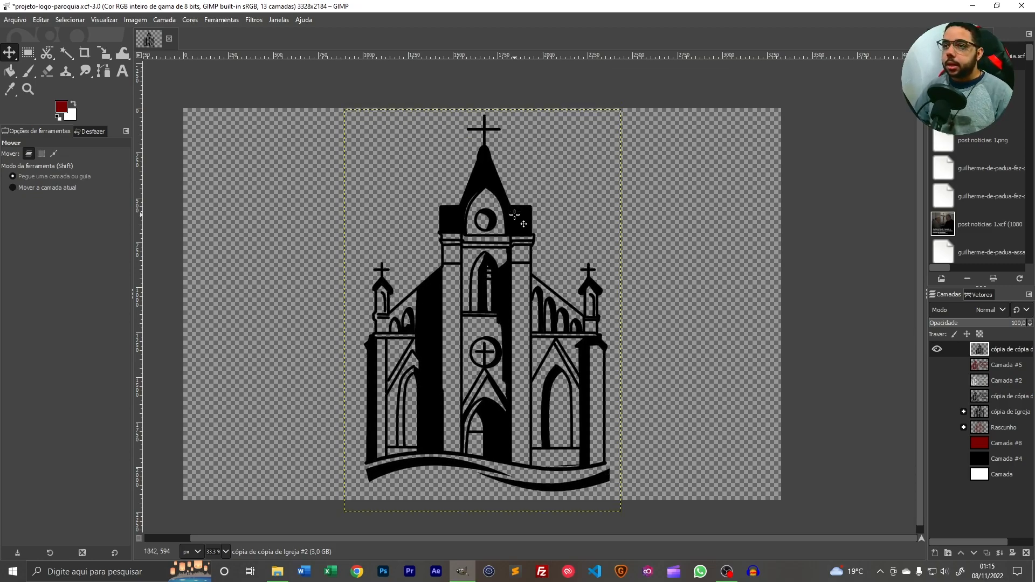
Export the centred black church as icon-paroquia-preto.png in the Projeto Paróquia folder, using the default PNG options
{"action": "left_click", "coordinate": [1002, 474]}
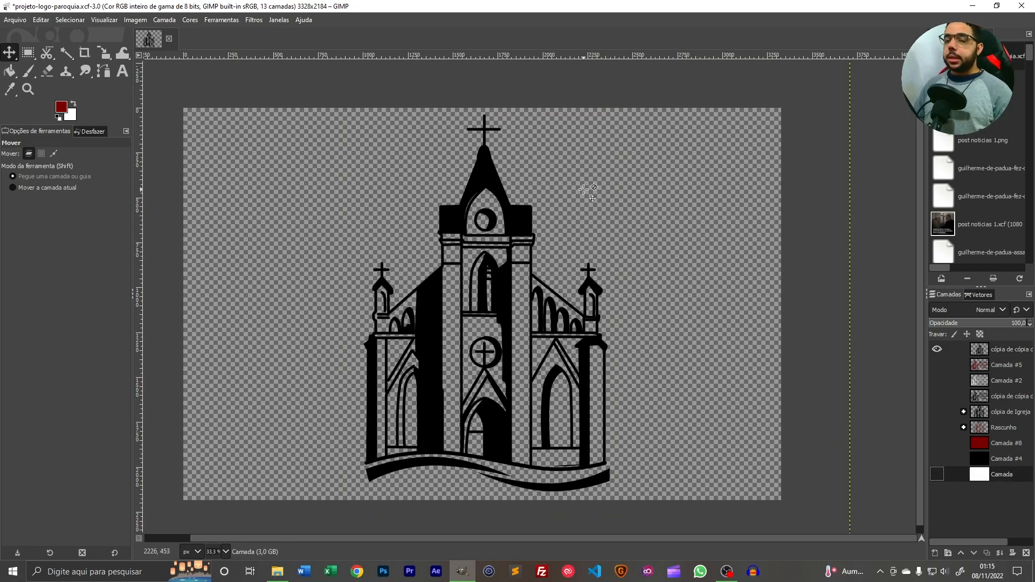
{"action": "key", "text": "ctrl+shift+e"}
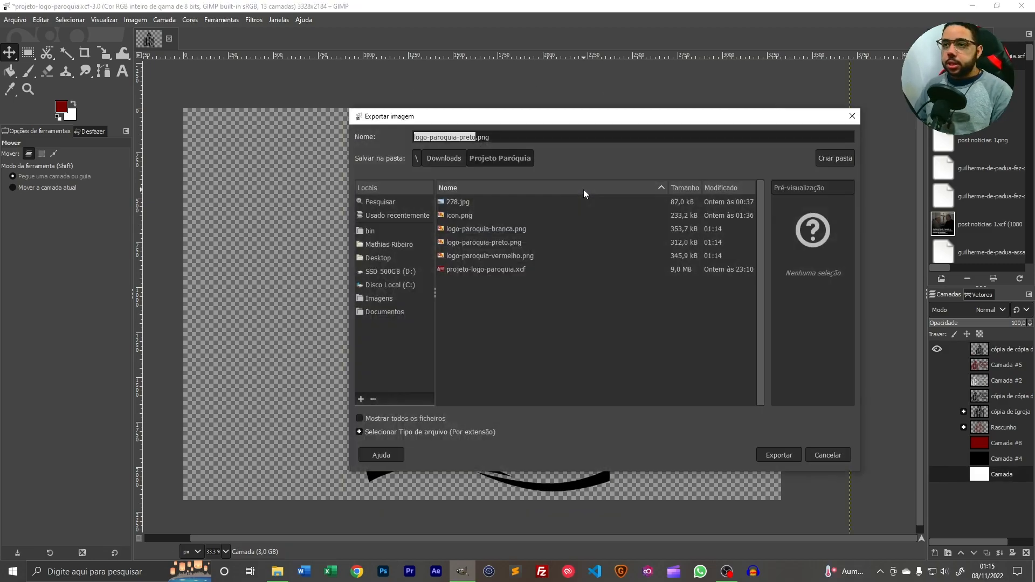
{"action": "left_click", "coordinate": [445, 141]}
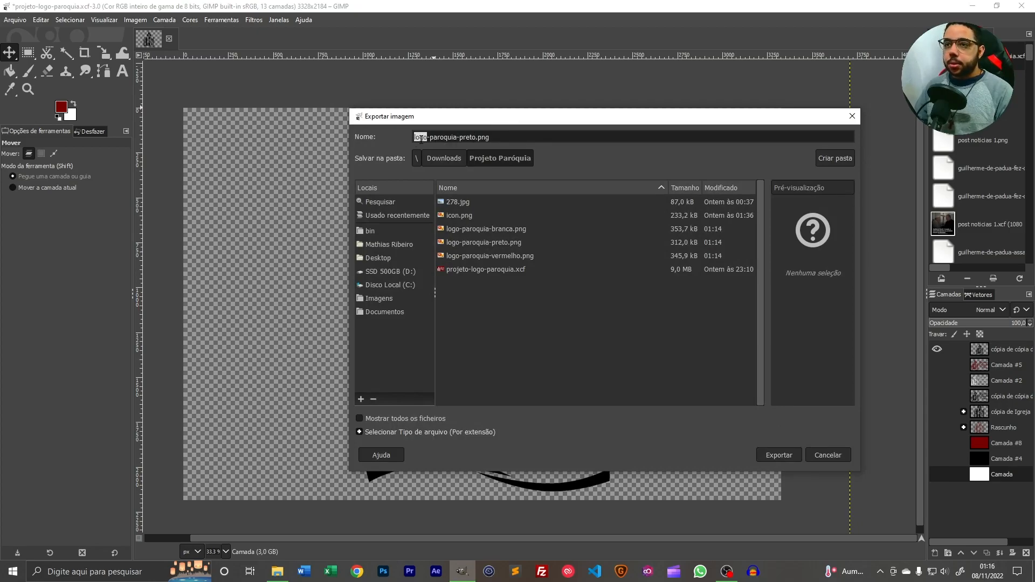
{"action": "type", "text": "ixon"}
{"action": "key", "text": "BackSpace"}
{"action": "key", "text": "BackSpace"}
{"action": "key", "text": "BackSpace"}
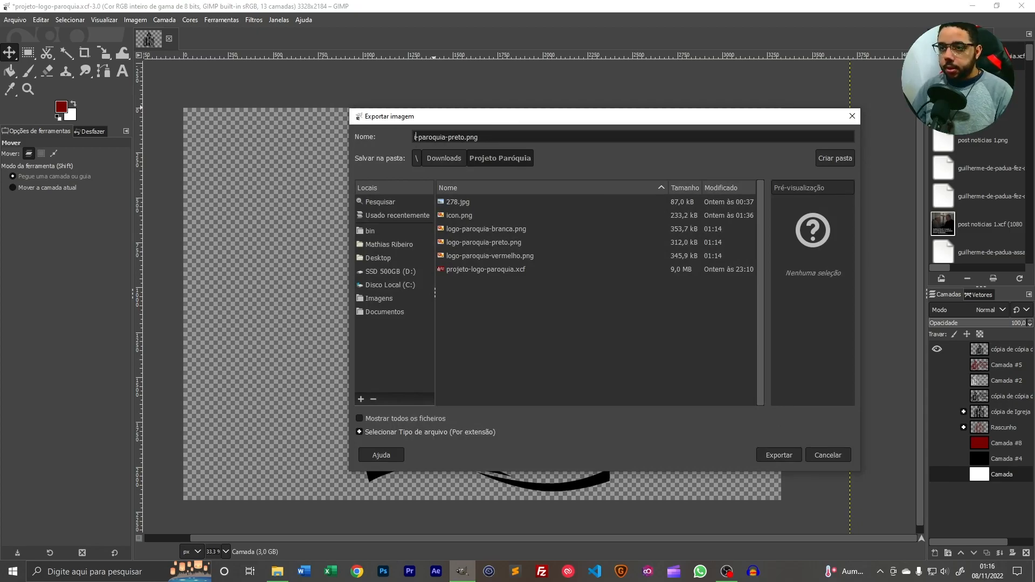
{"action": "type", "text": "con"}
{"action": "key", "text": "Return"}
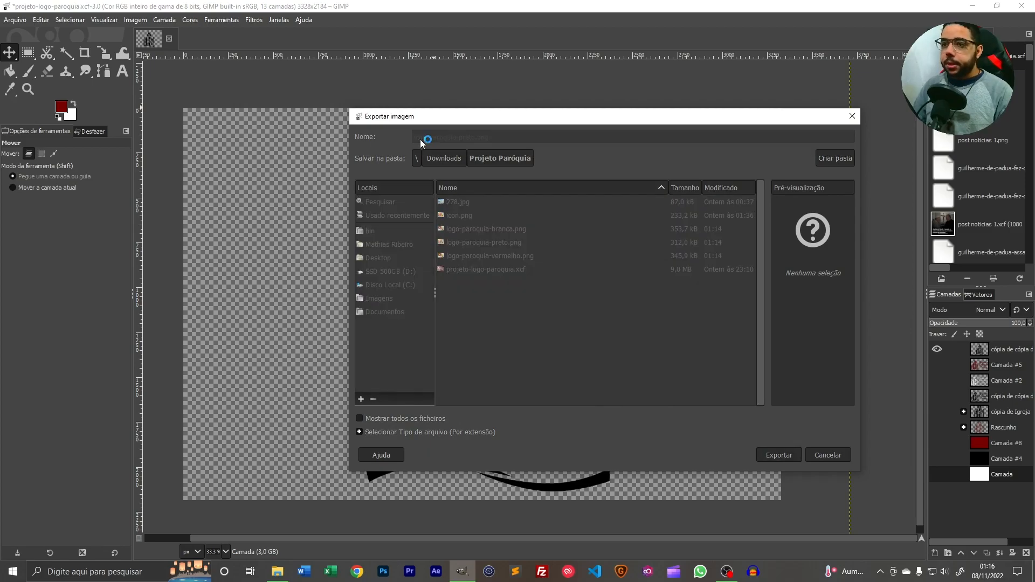
{"action": "key", "text": "Return"}
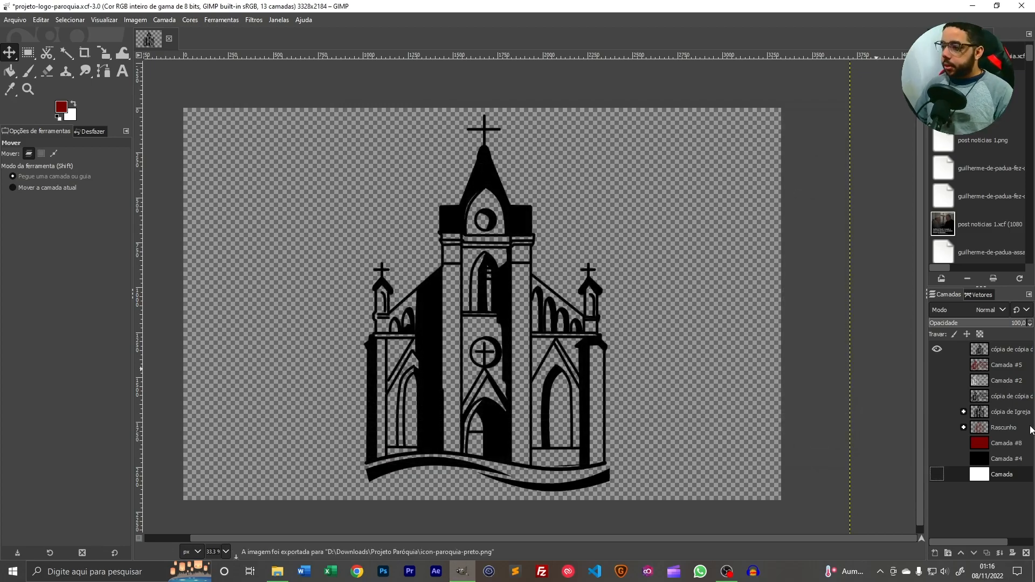
Add two new 3328 × 2184 px transparent layers above the white background layer Camada
{"action": "left_click", "coordinate": [935, 554]}
{"action": "left_click", "coordinate": [953, 543]}
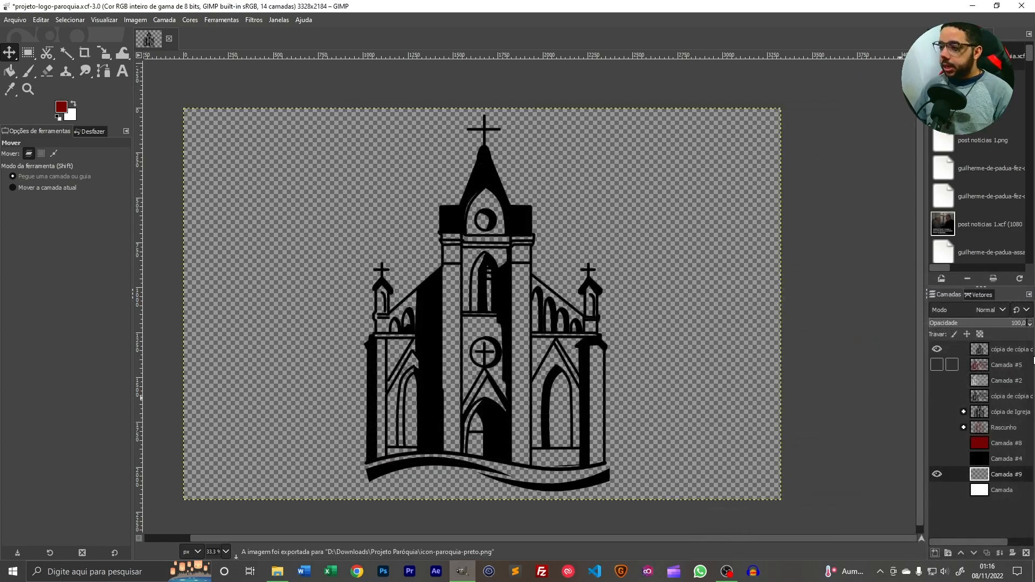
{"action": "left_click", "coordinate": [935, 553]}
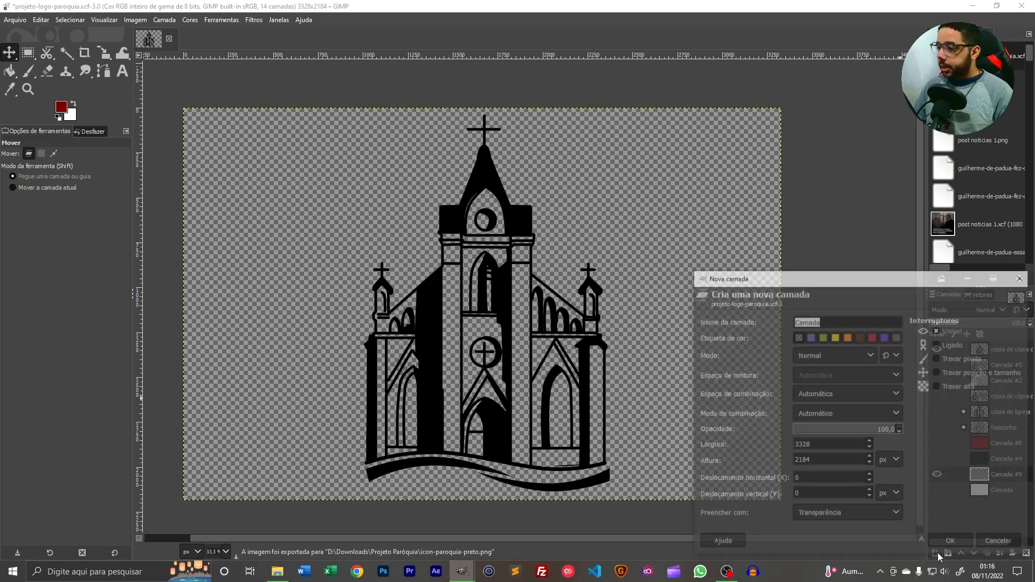
{"action": "left_click", "coordinate": [952, 545]}
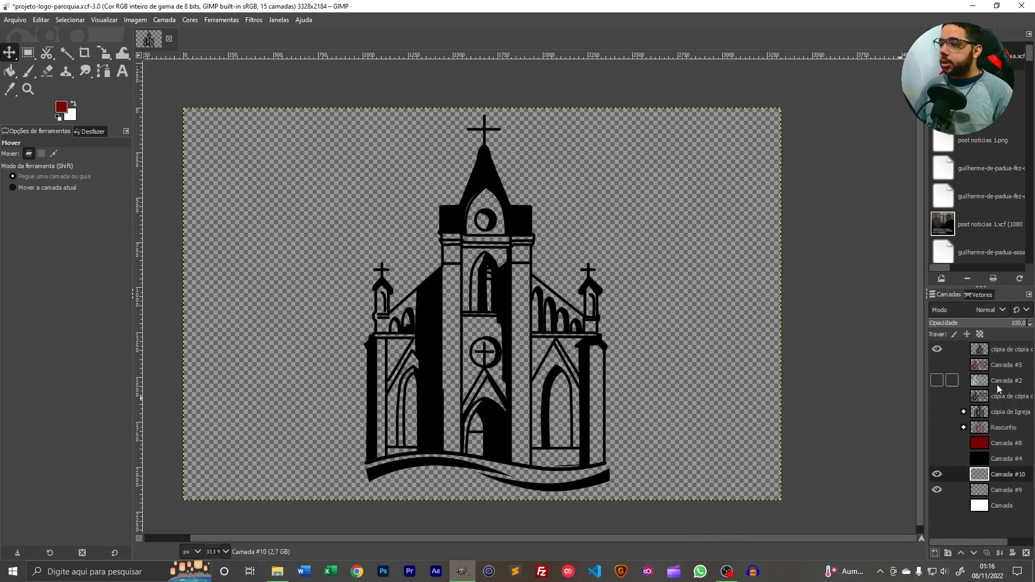
Create a selection from the black church icon layer's alpha channel and hide that layer
{"action": "left_click", "coordinate": [1001, 350]}
{"action": "right_click", "coordinate": [980, 351]}
{"action": "left_click", "coordinate": [911, 362]}
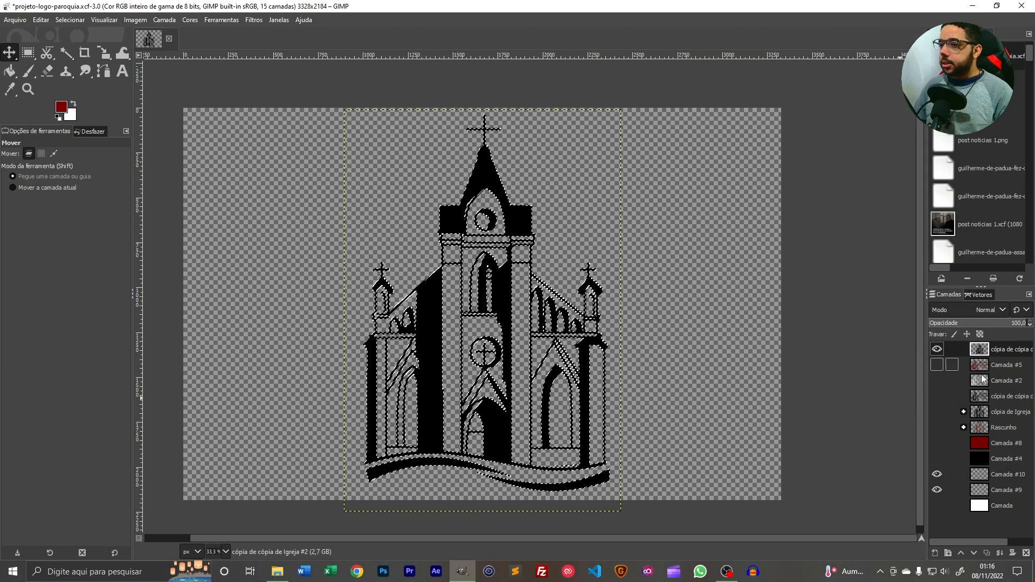
{"action": "left_click", "coordinate": [937, 350]}
Add a new transparent layer above the hidden church icon and bucket-fill the church selection on it with dark red
{"action": "left_click", "coordinate": [935, 554]}
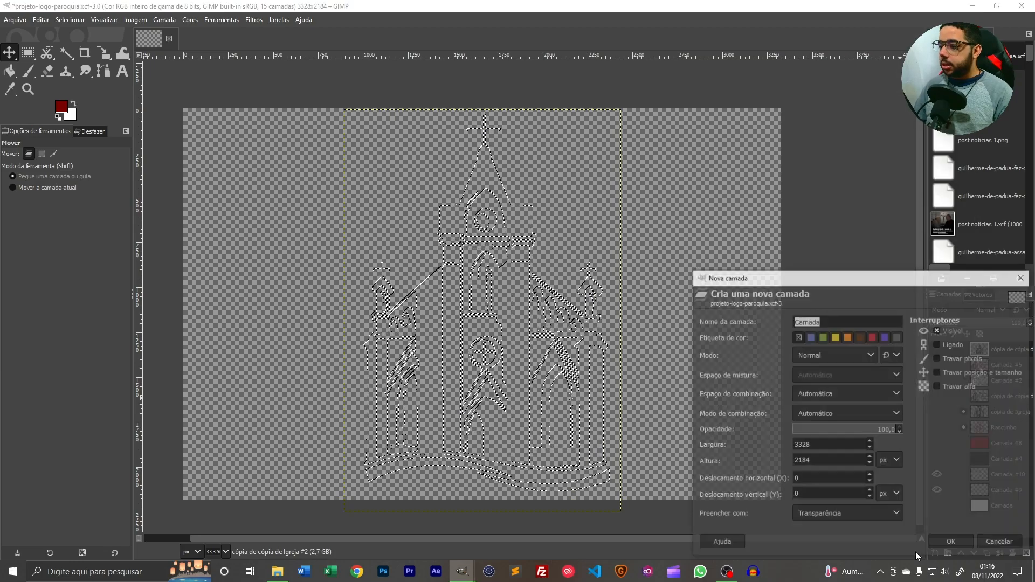
{"action": "left_click", "coordinate": [953, 544]}
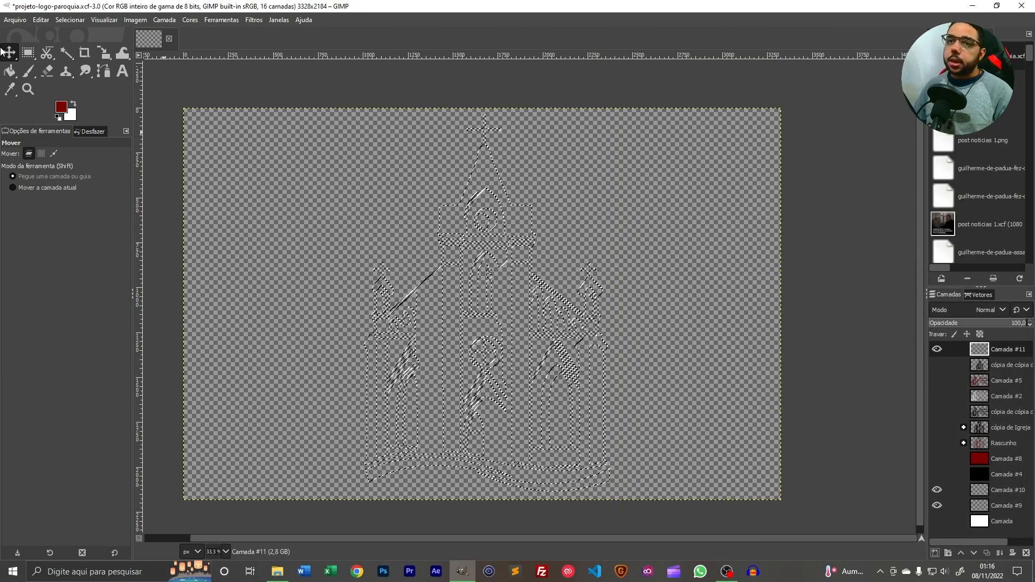
{"action": "left_click", "coordinate": [10, 74]}
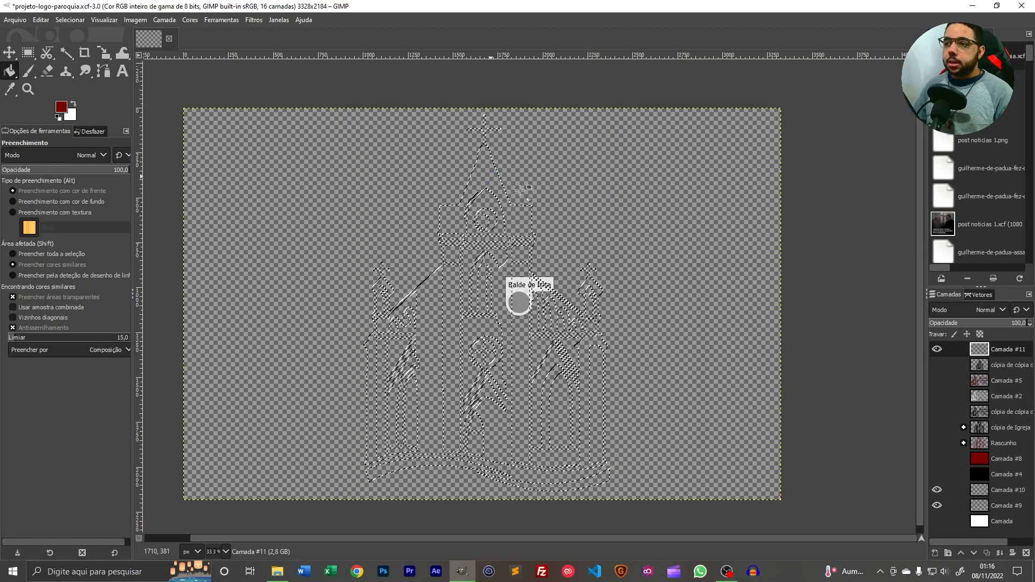
{"action": "left_click", "coordinate": [517, 296]}
Add a new transparent layer, bucket-fill the church selection on it with white, hide the dark red church layer and clear the selection
{"action": "left_click", "coordinate": [934, 554]}
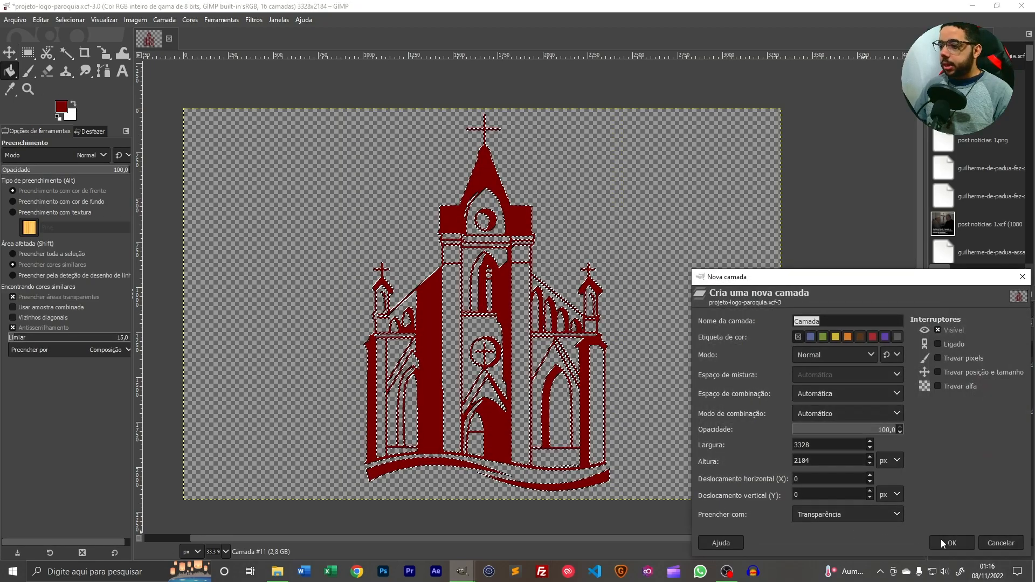
{"action": "left_click", "coordinate": [948, 543]}
{"action": "left_click", "coordinate": [74, 103]}
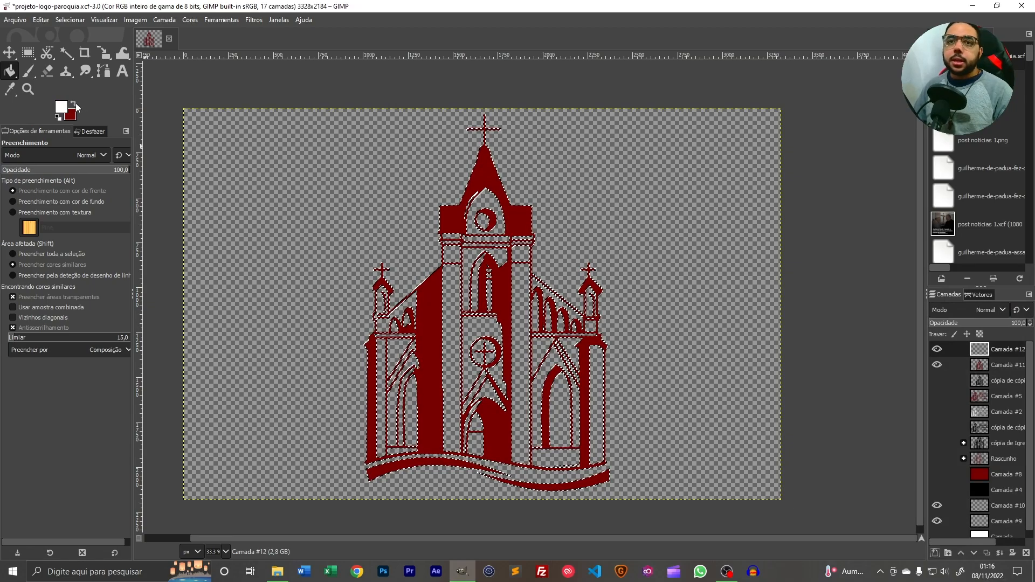
{"action": "left_click", "coordinate": [495, 177]}
{"action": "left_click", "coordinate": [938, 365]}
{"action": "key", "text": "ctrl+shift+a"}
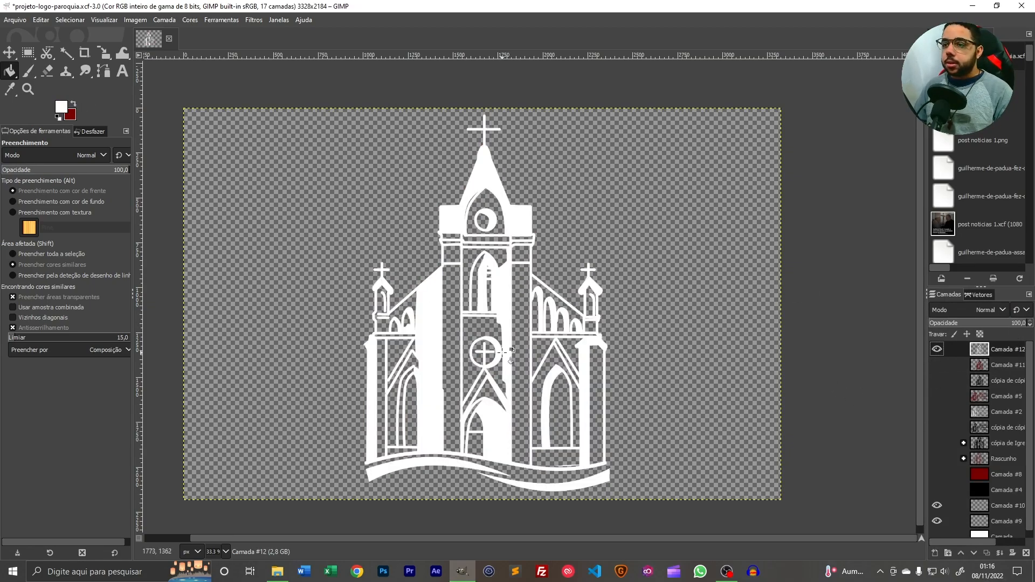
Export the white church as icon-paroquia-branco.png in the Projeto Paróquia folder with the default PNG options
{"action": "key", "text": "ctrl+shift+e"}
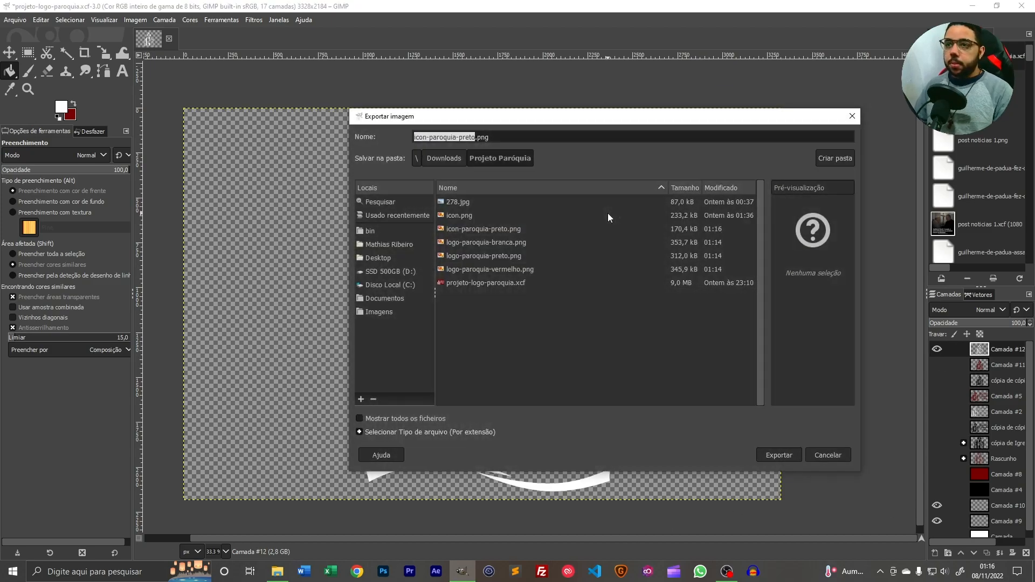
{"action": "double_click", "coordinate": [460, 137]}
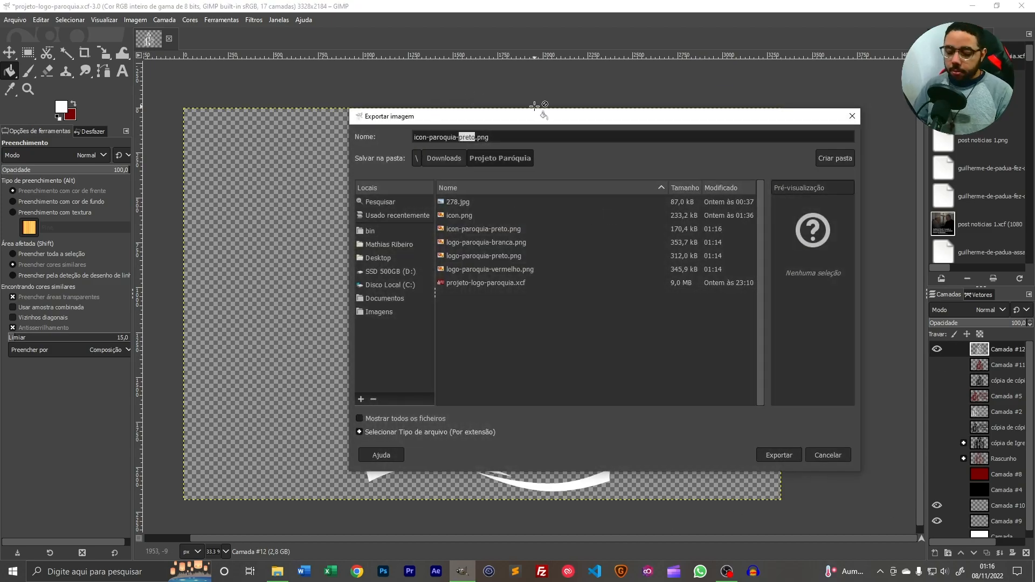
{"action": "key", "text": "Return"}
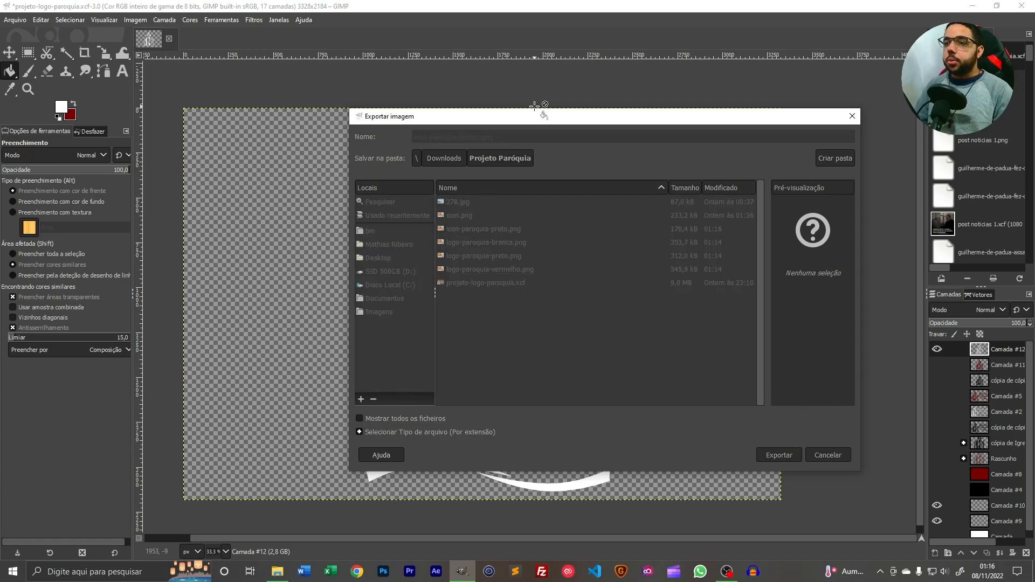
{"action": "key", "text": "Return"}
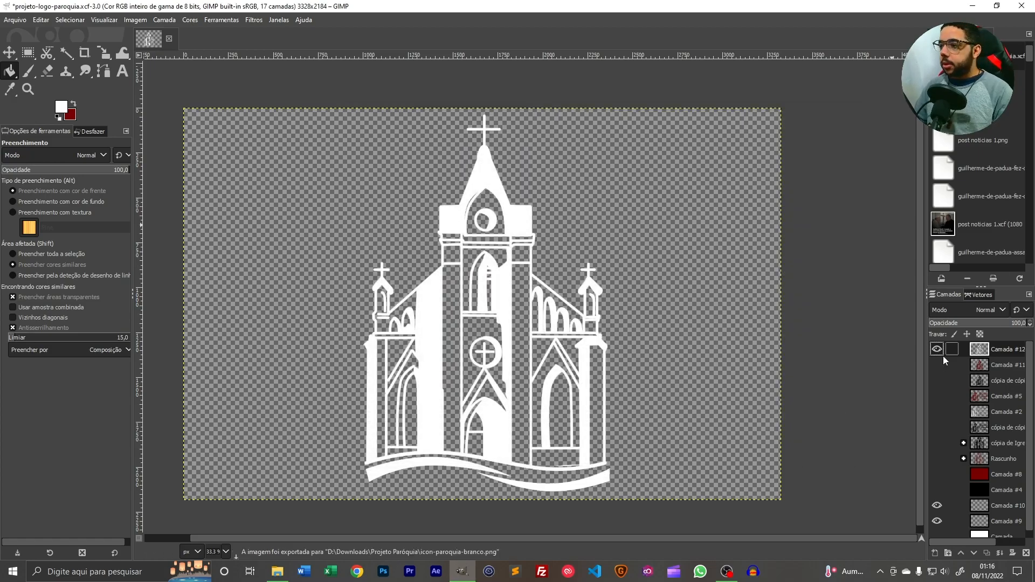
Show the dark red church layer instead of the white one and export it as icon-paroquia-vermelho.png with the default PNG options
{"action": "left_click", "coordinate": [937, 350]}
{"action": "left_click", "coordinate": [937, 366]}
{"action": "key", "text": "shift+ctrl+e"}
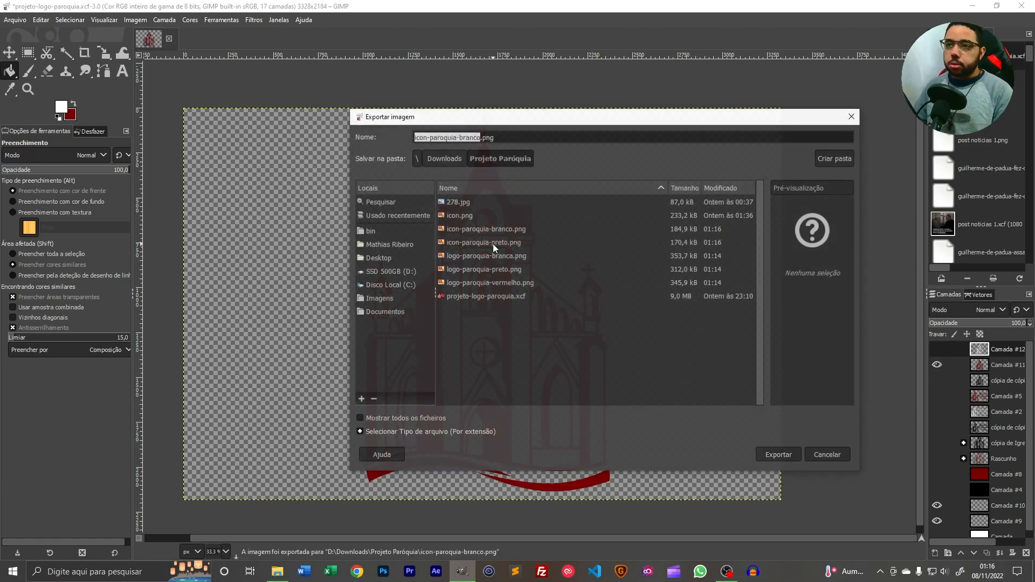
{"action": "left_click", "coordinate": [470, 137]}
{"action": "type", "text": "b"}
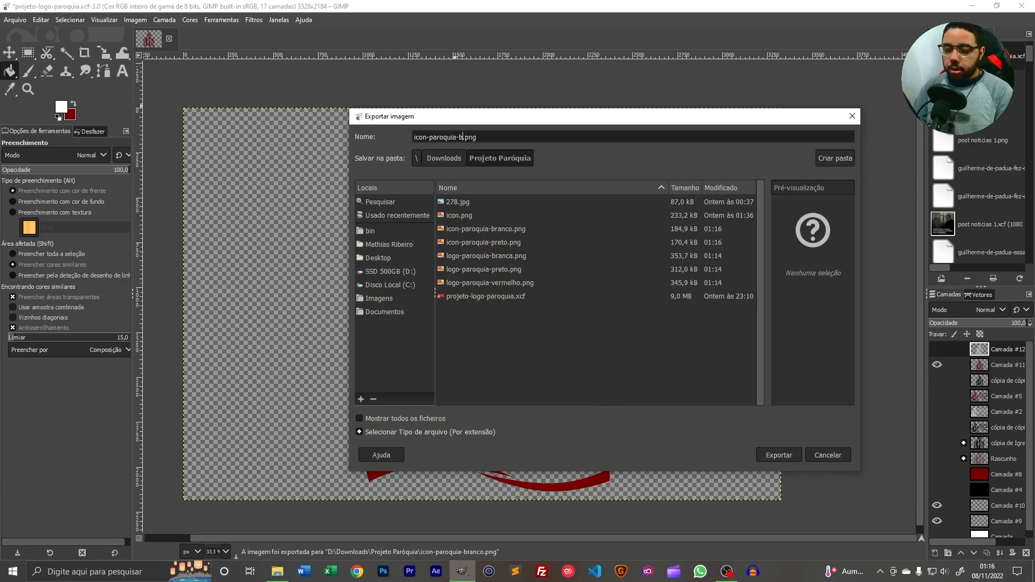
{"action": "type", "text": "ho"}
{"action": "key", "text": "Return"}
{"action": "key", "text": "Return"}
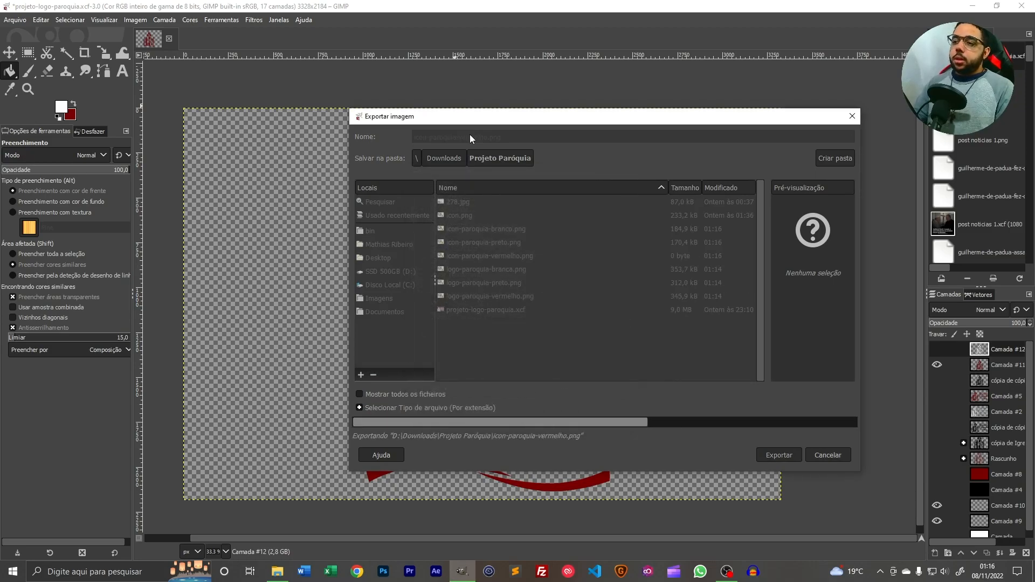
Switch to the Projeto Paróquia folder in File Explorer and delete the old icon.png
{"action": "left_click", "coordinate": [277, 571]}
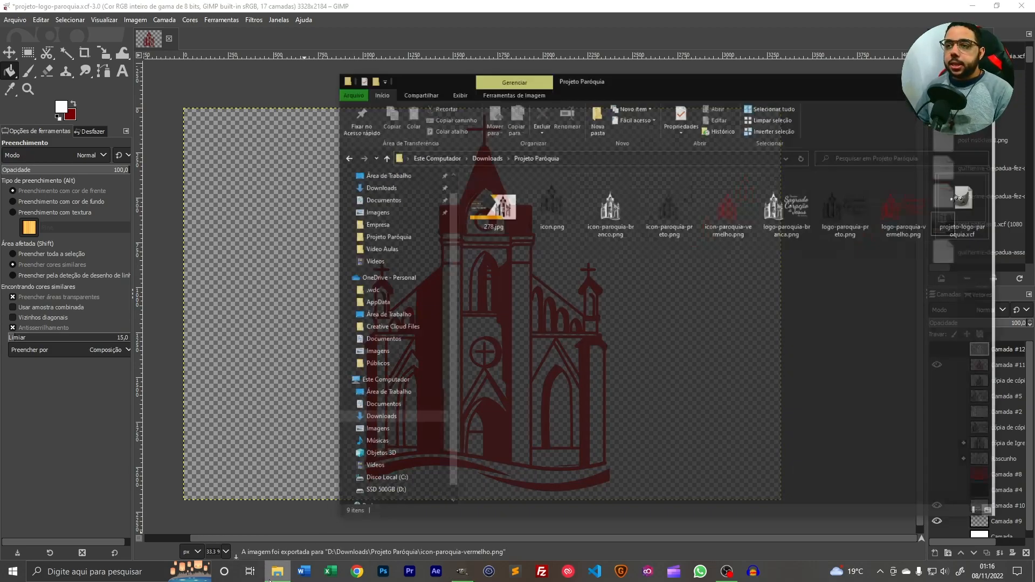
{"action": "left_click_drag", "start_coordinate": [714, 57], "coordinate": [538, 90]}
{"action": "left_click", "coordinate": [406, 217]}
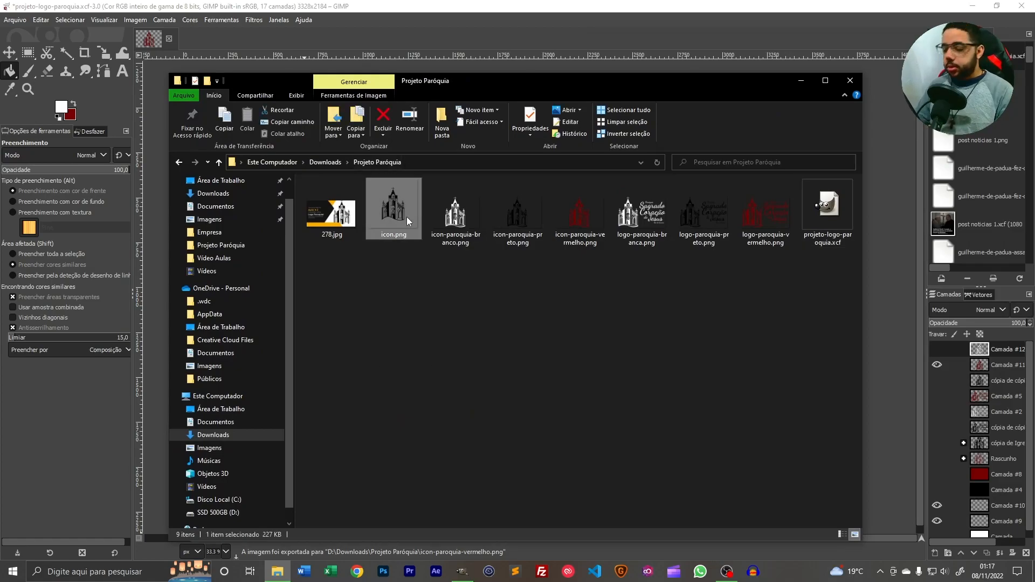
{"action": "key", "text": "Delete"}
Review the exported church icon and parish logo PNGs in white, black and red in the project folder
{"action": "left_click_drag", "start_coordinate": [370, 306], "coordinate": [688, 213]}
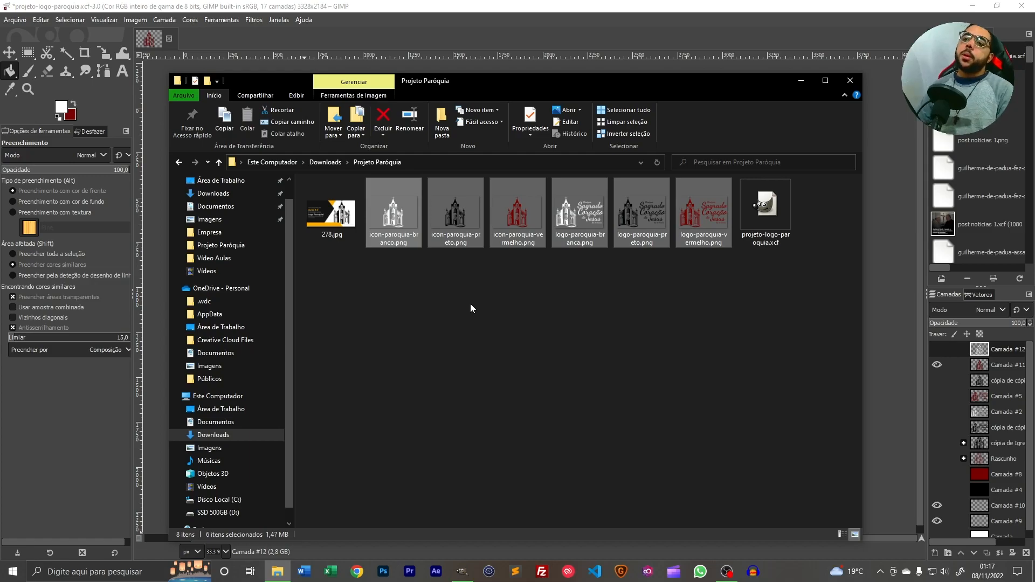
{"action": "left_click", "coordinate": [402, 222]}
{"action": "left_click", "coordinate": [453, 222]}
{"action": "left_click", "coordinate": [516, 223]}
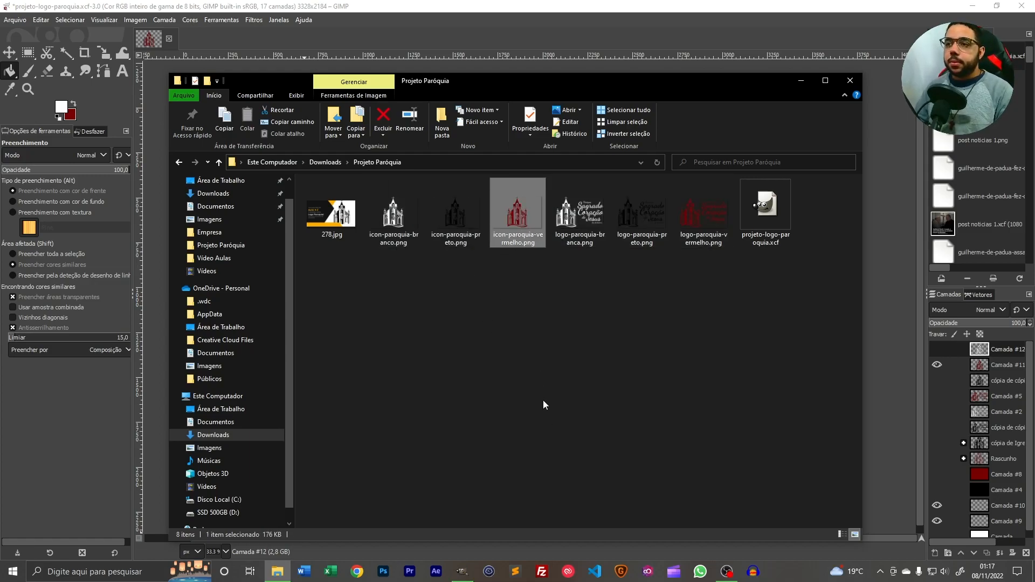
{"action": "left_click_drag", "start_coordinate": [593, 287], "coordinate": [702, 223]}
{"action": "left_click", "coordinate": [581, 227]}
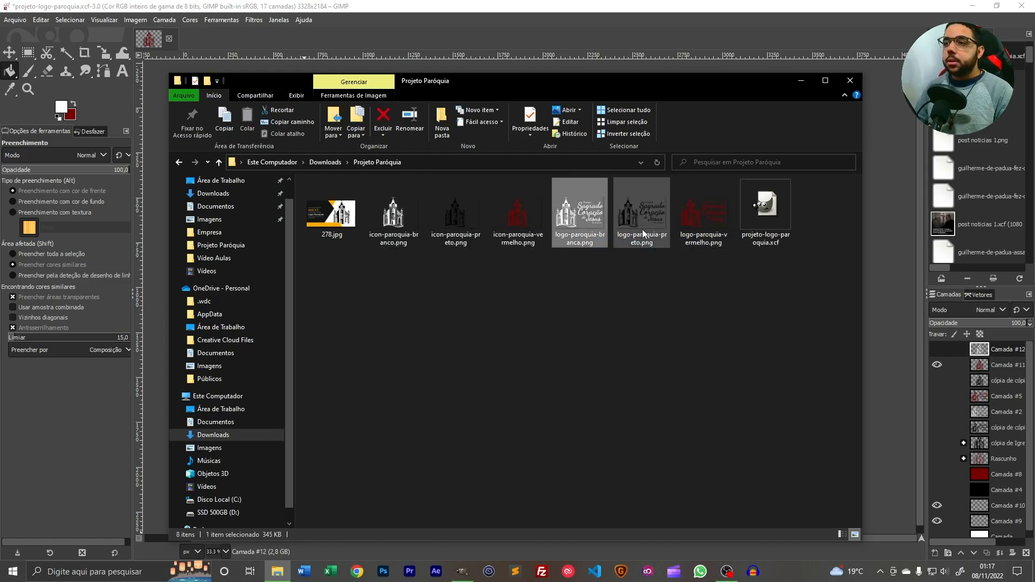
{"action": "left_click", "coordinate": [642, 229]}
{"action": "left_click", "coordinate": [714, 222]}
Delete the 278.jpg image from the Projeto Paróquia folder
{"action": "left_click_drag", "start_coordinate": [374, 354], "coordinate": [709, 214]}
{"action": "left_click", "coordinate": [321, 233]}
{"action": "key", "text": "Delete"}
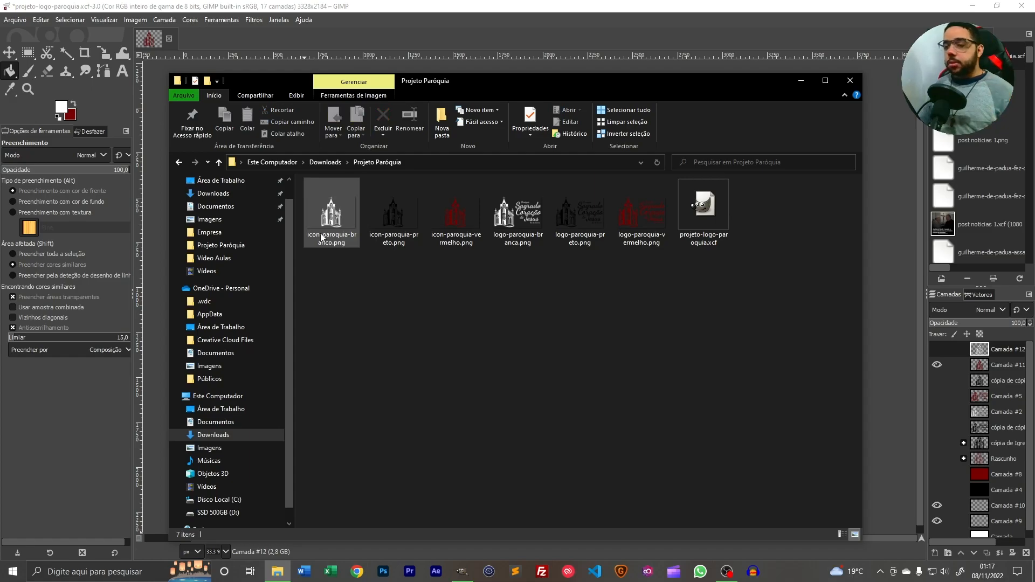
Select the six exported icon and logo PNGs to check the final set, and minimise the folder window to return to GIMP
{"action": "left_click_drag", "start_coordinate": [305, 348], "coordinate": [668, 180]}
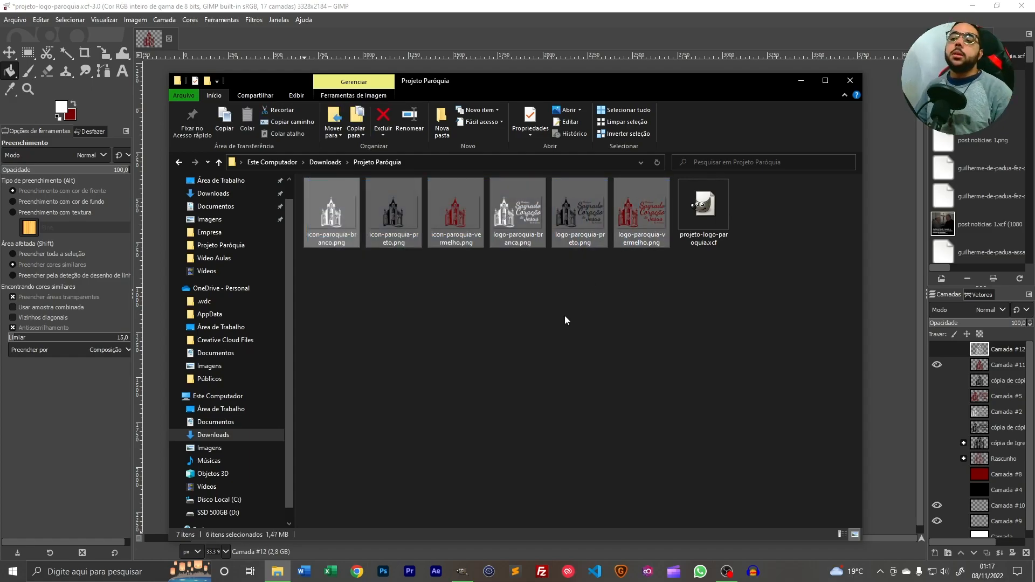
{"action": "left_click_drag", "start_coordinate": [305, 343], "coordinate": [642, 225]}
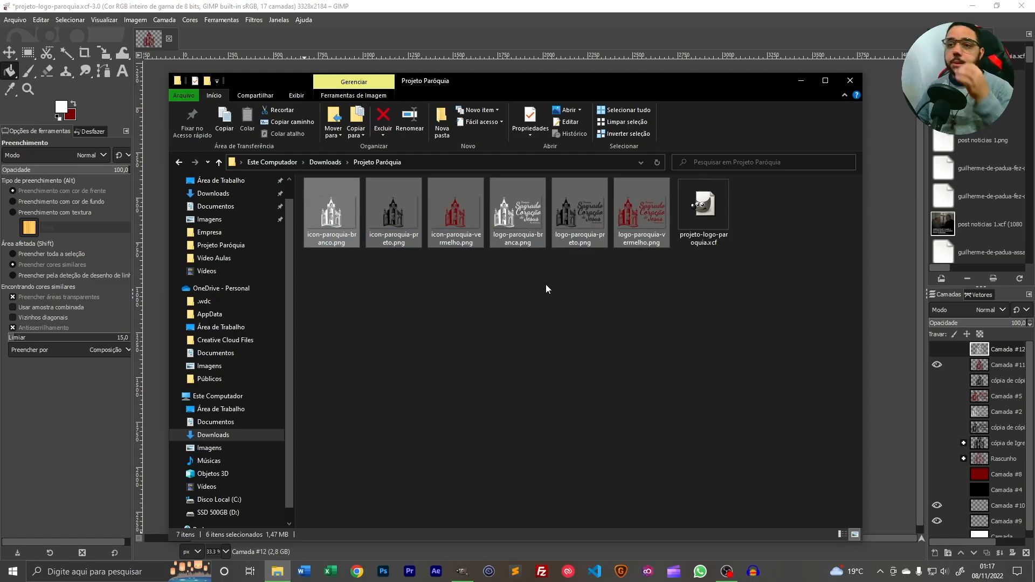
{"action": "left_click", "coordinate": [801, 82]}
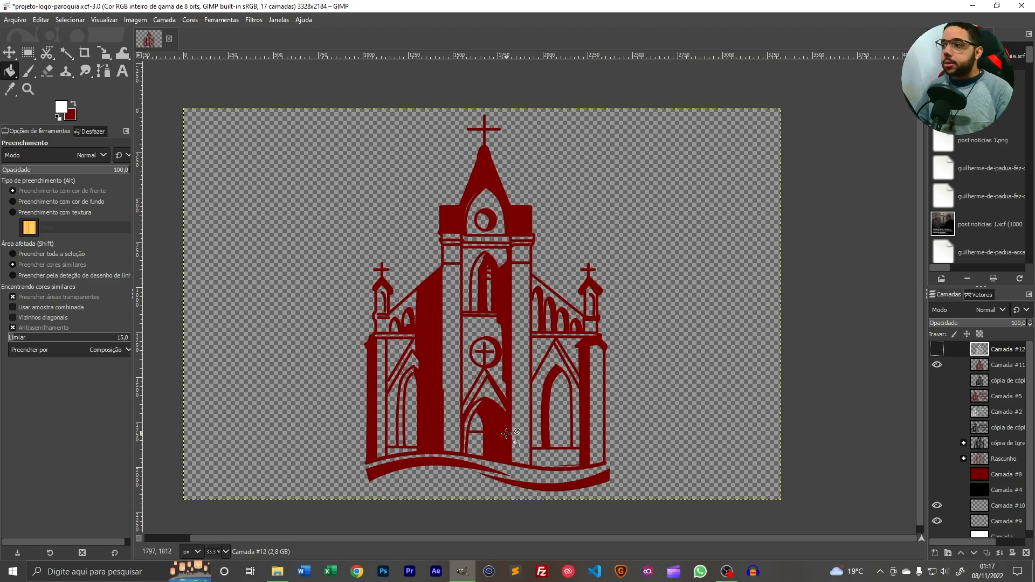
{"action": "mouse_move", "coordinate": [278, 576]}
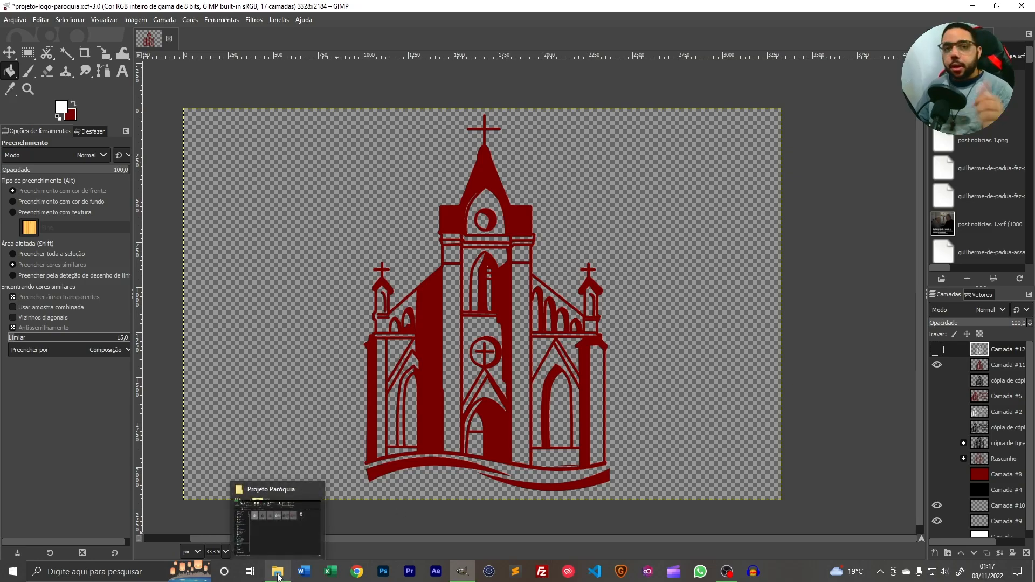